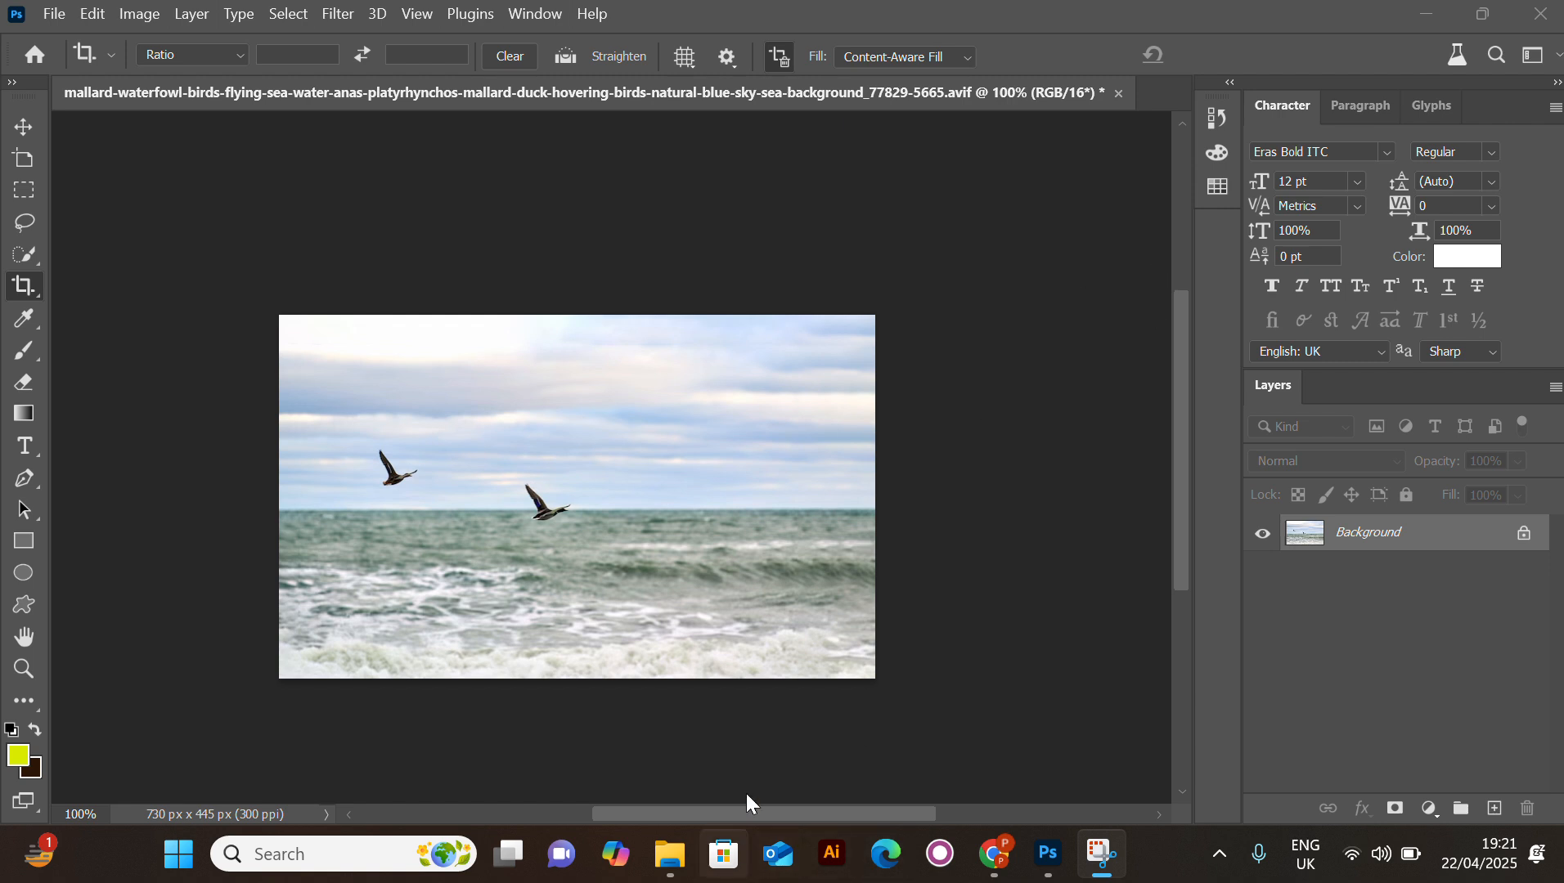
left_click(761, 807)
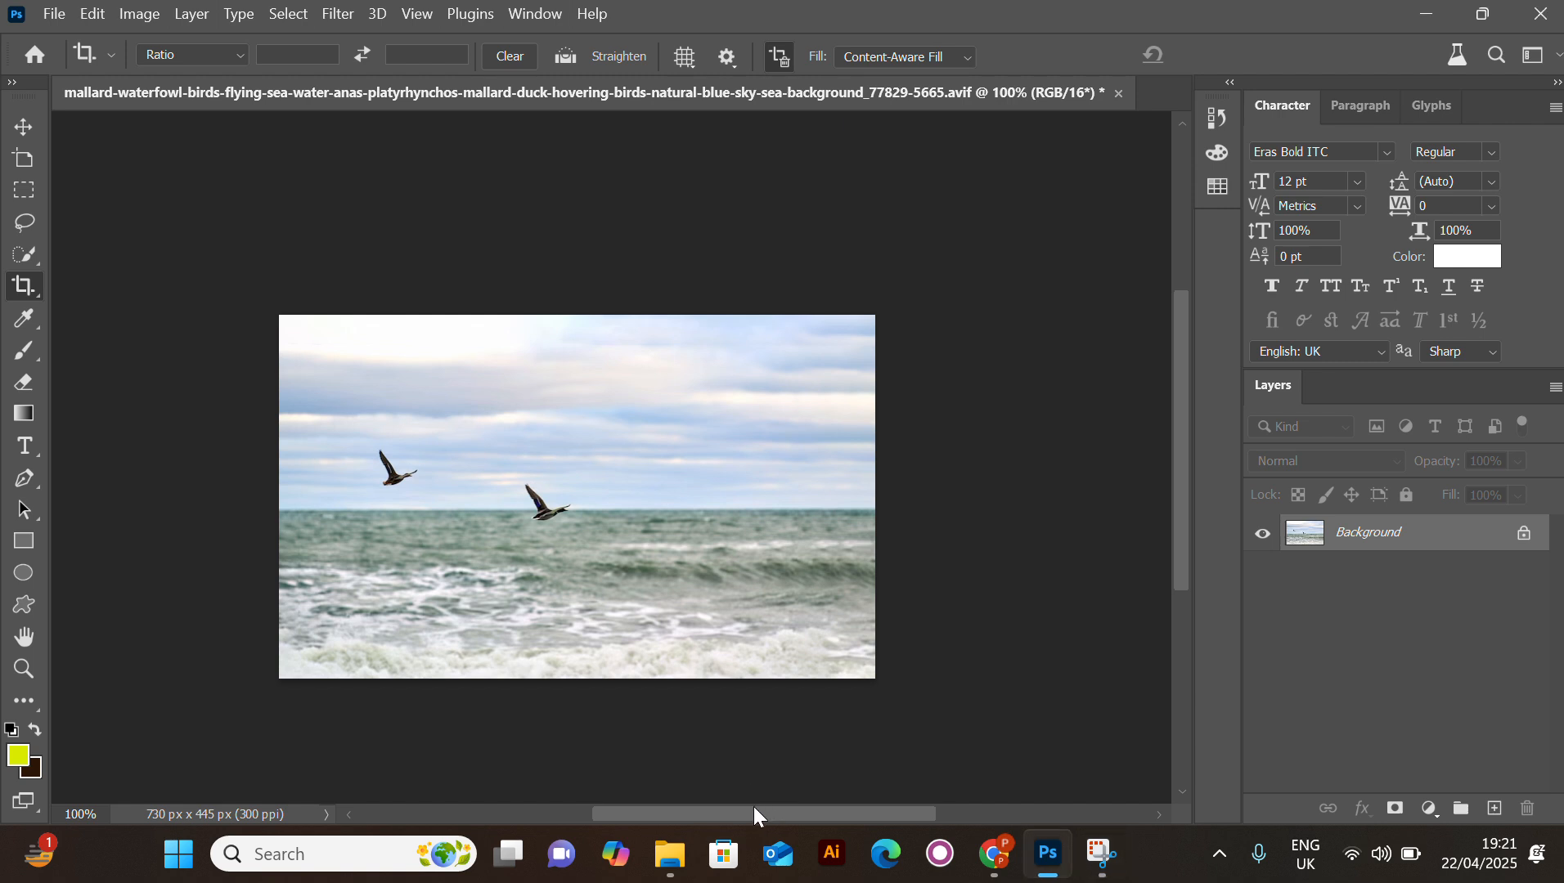
left_click_drag(811, 818, 774, 824)
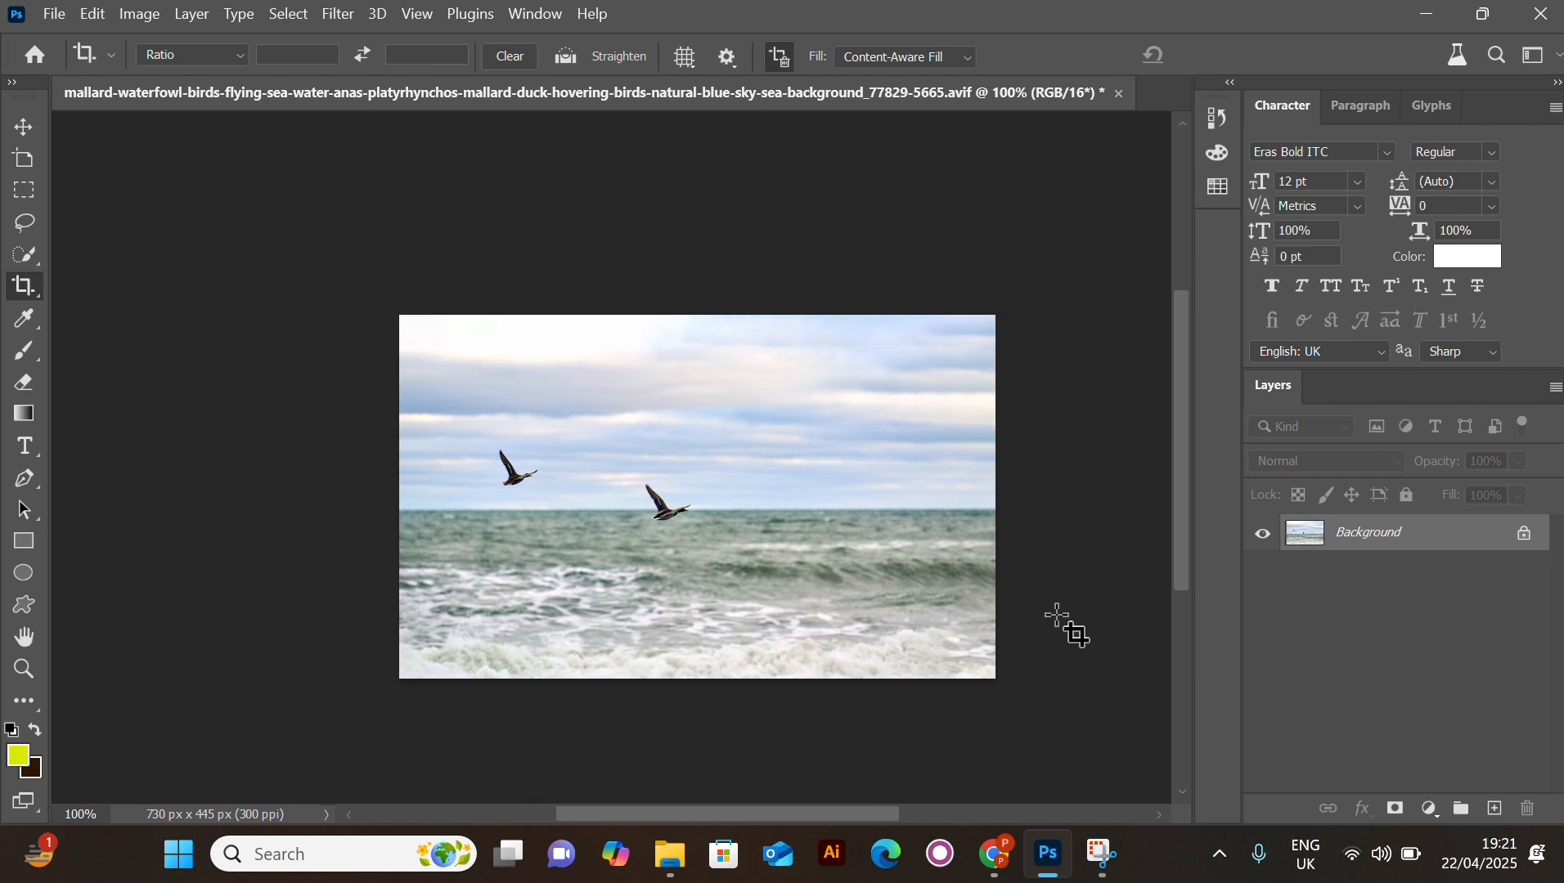
key("ctrl+plus")
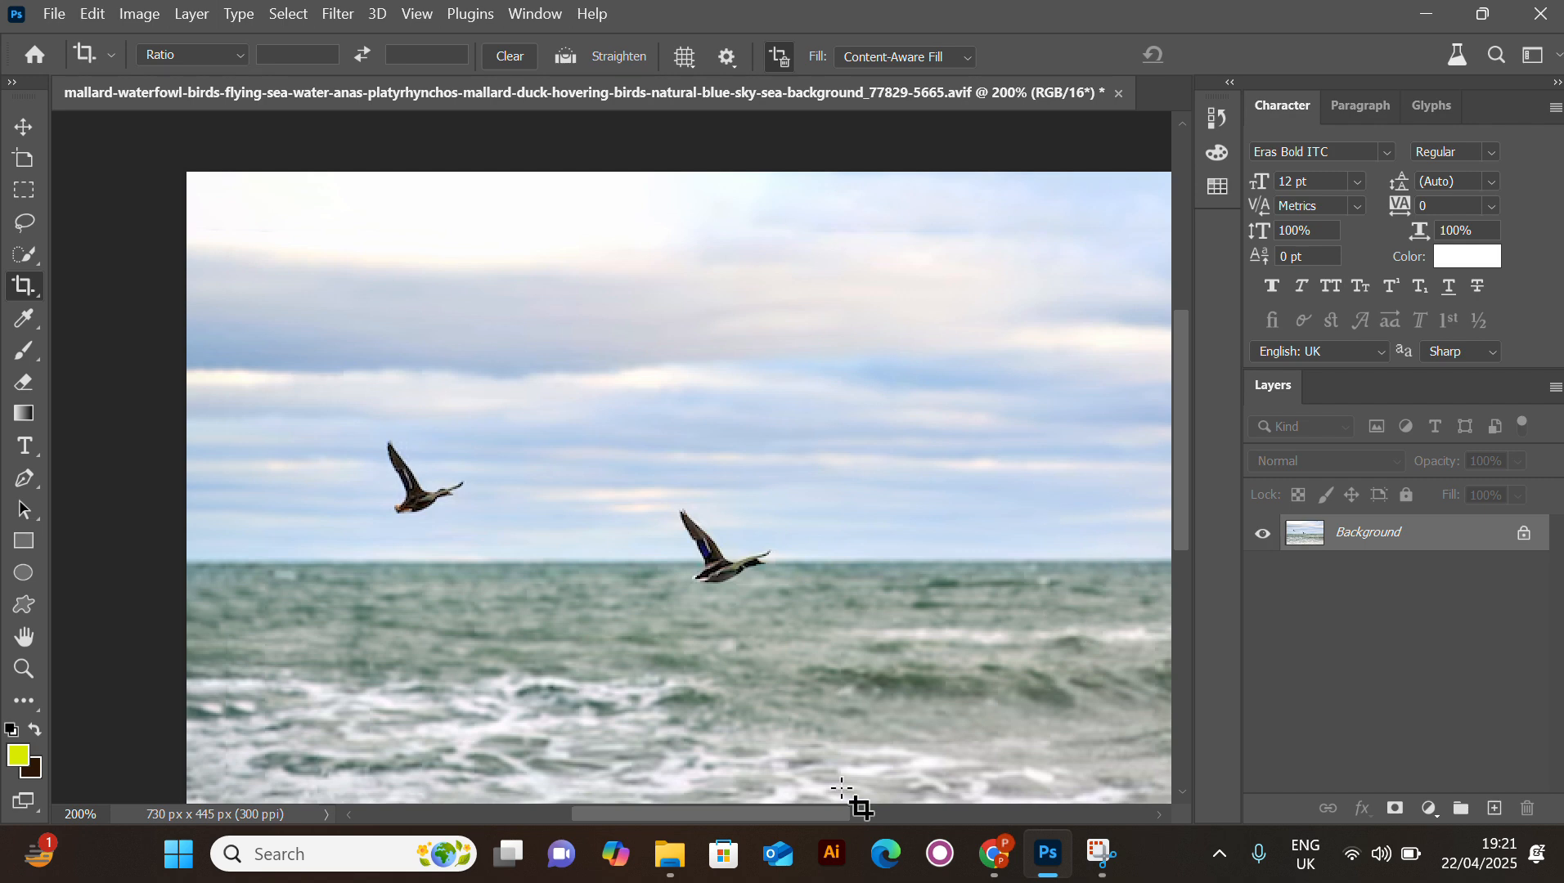
left_click_drag(764, 817, 789, 821)
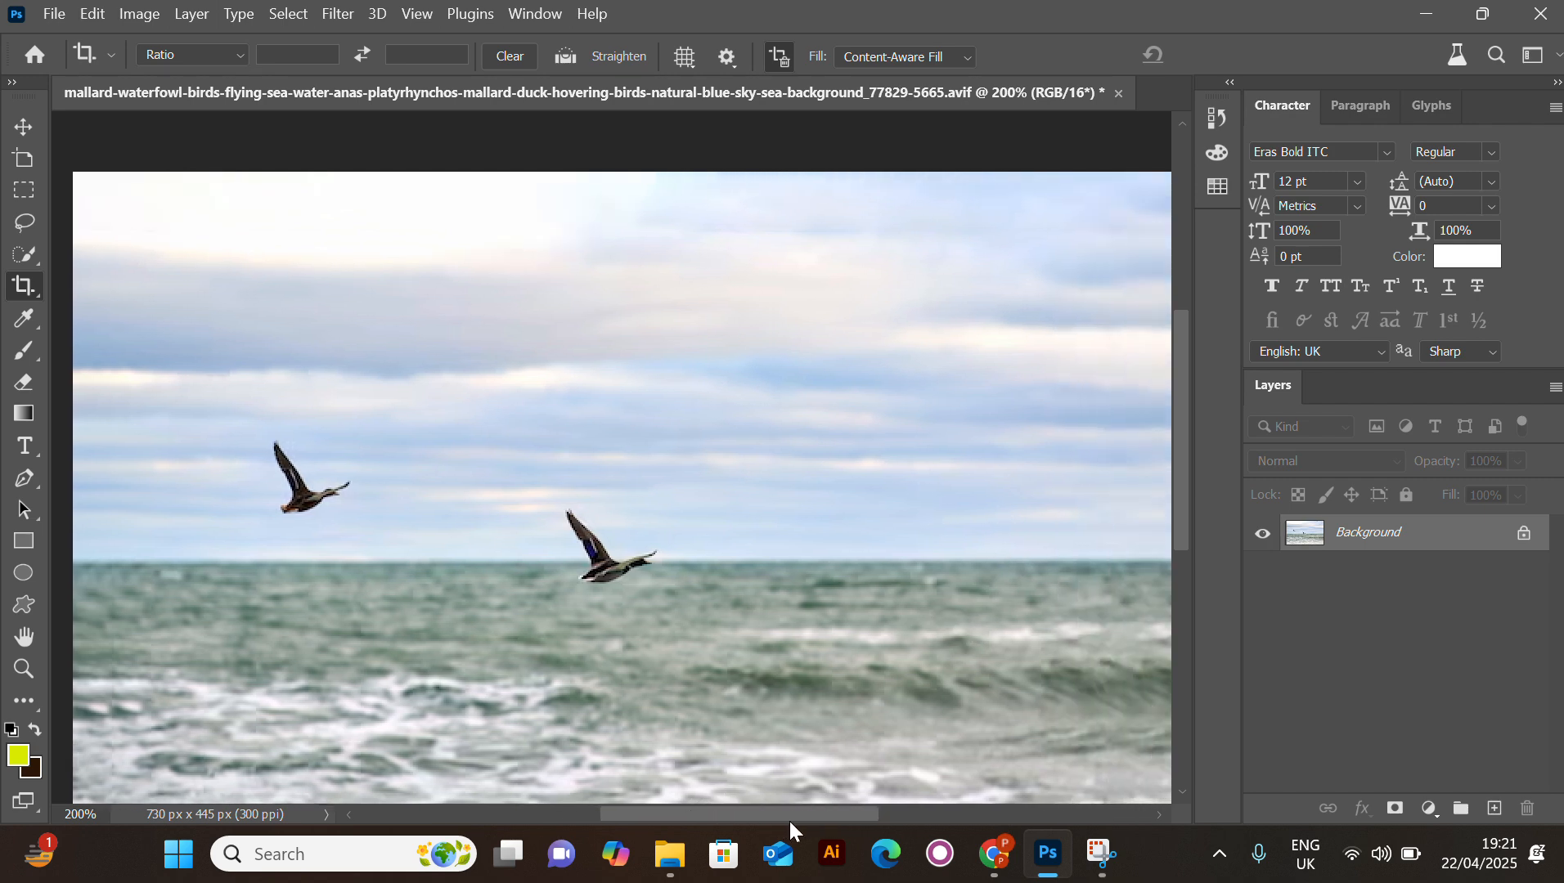
key("ctrl+minus")
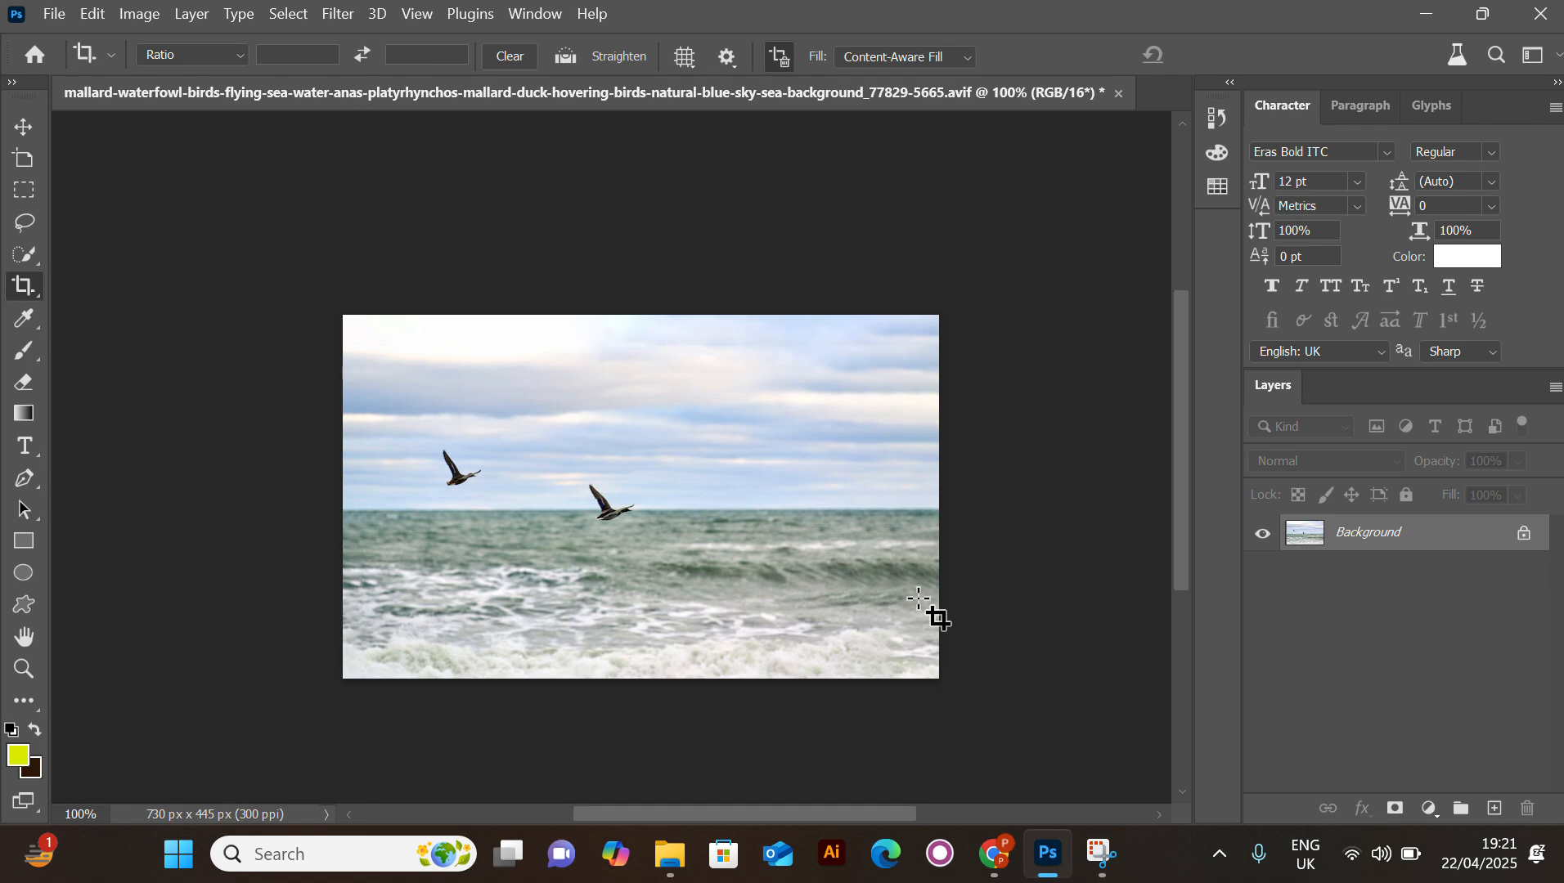
left_click(823, 528)
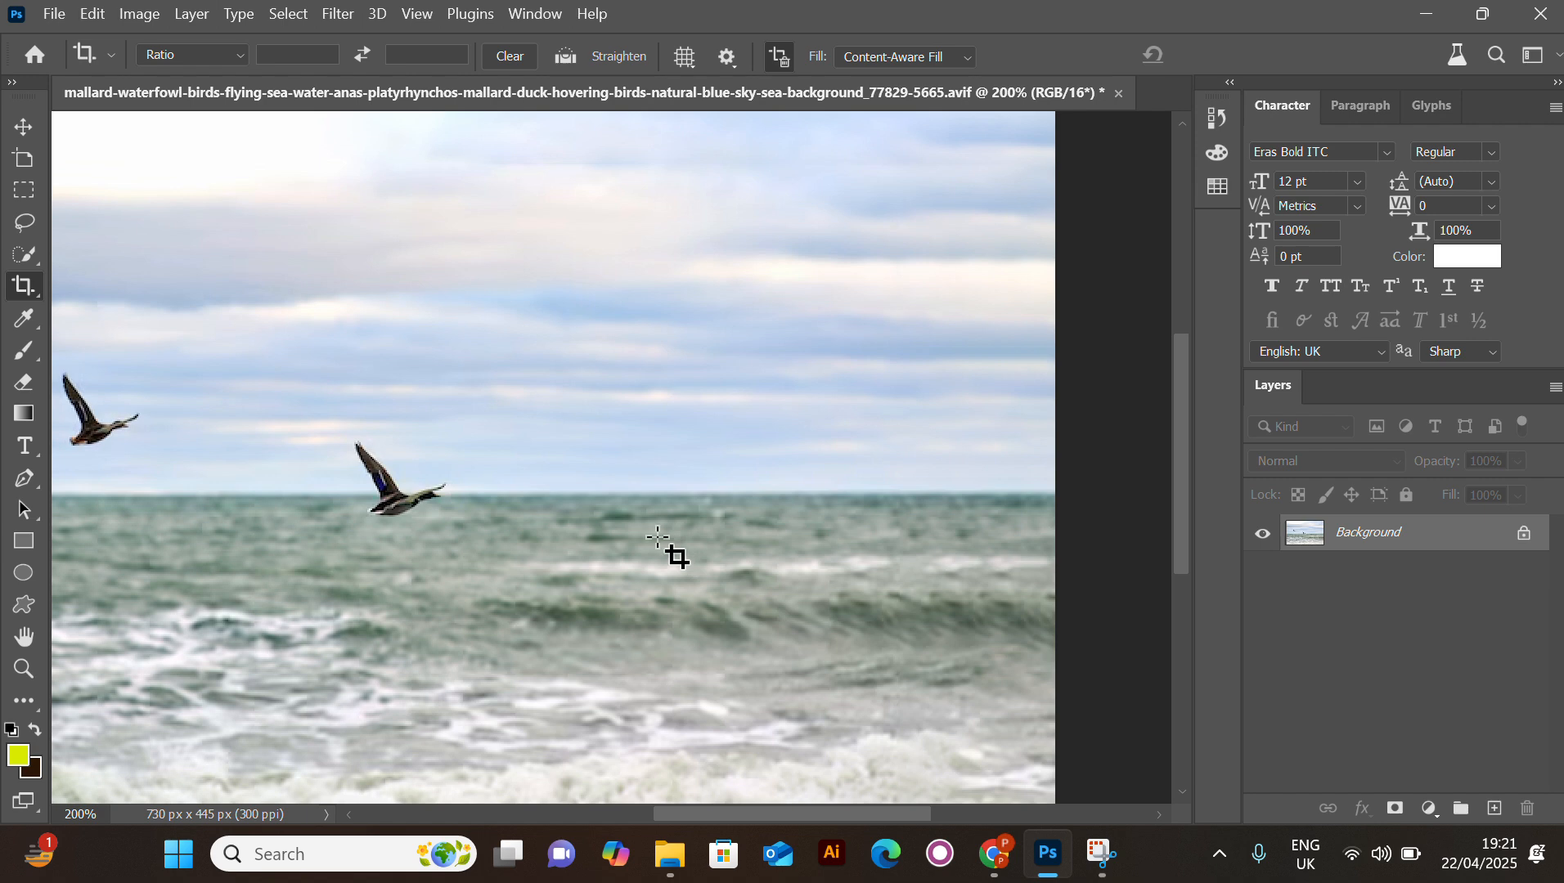
left_click_drag(767, 817, 730, 817)
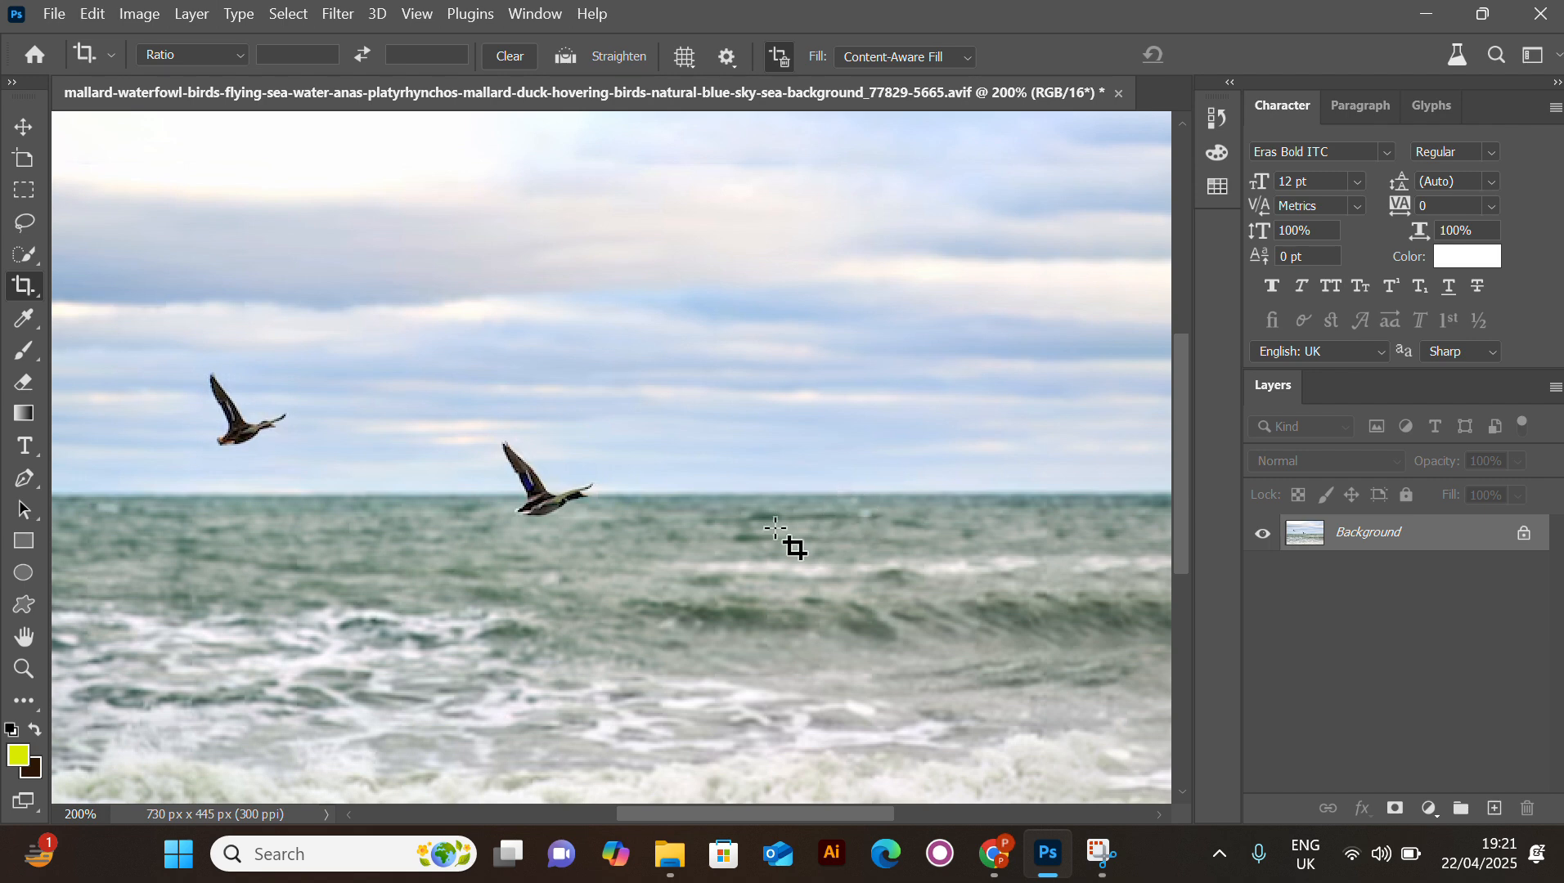
Draw a freehand Lasso selection around the lower bird at the horizon line.
left_click(23, 127)
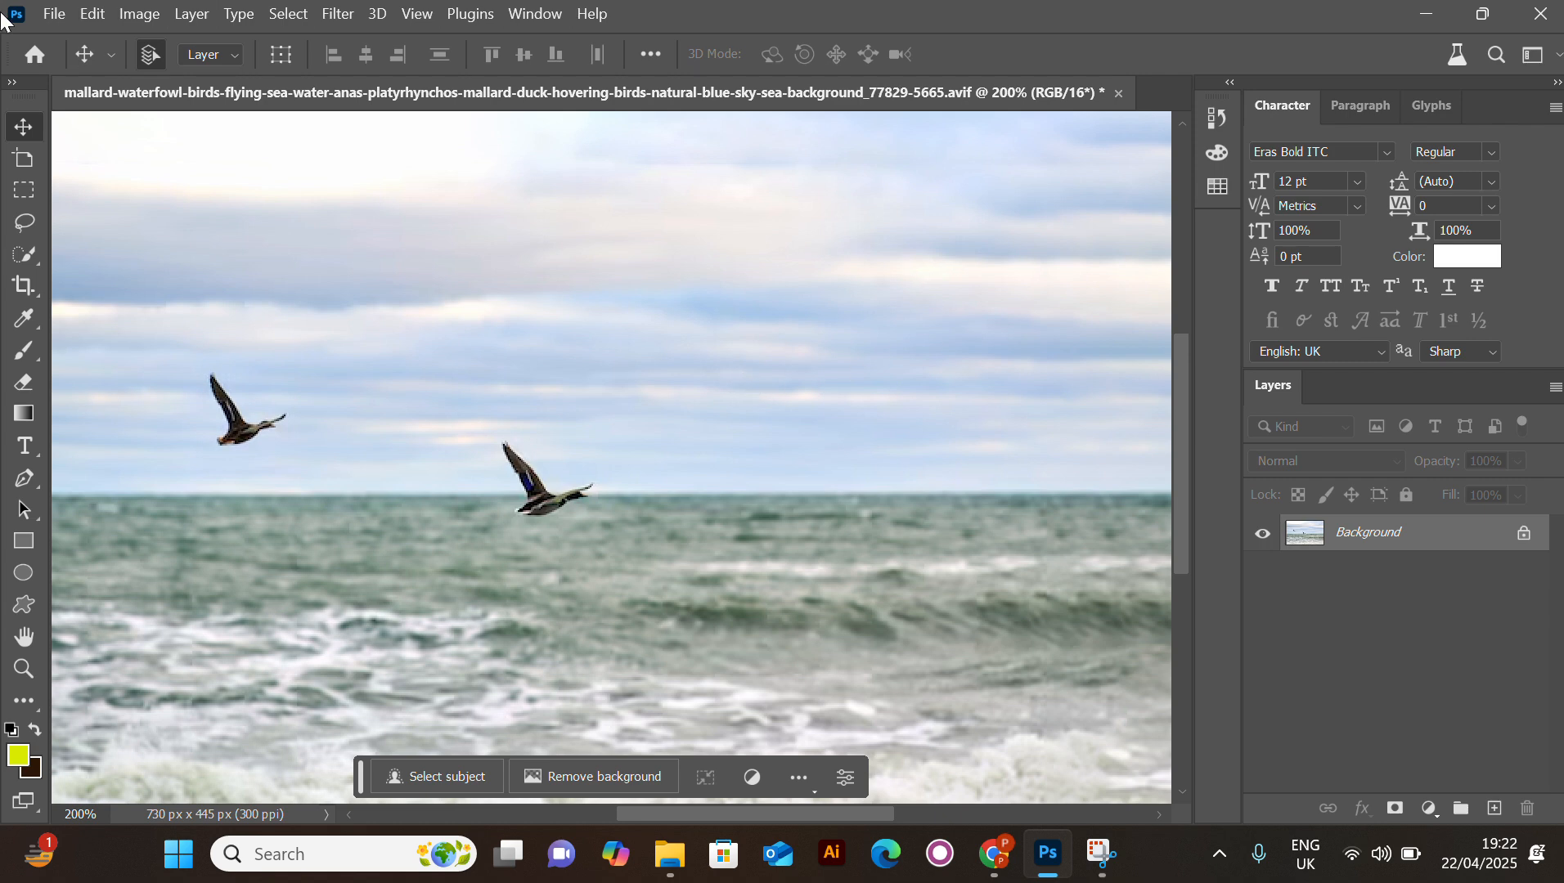
left_click(25, 223)
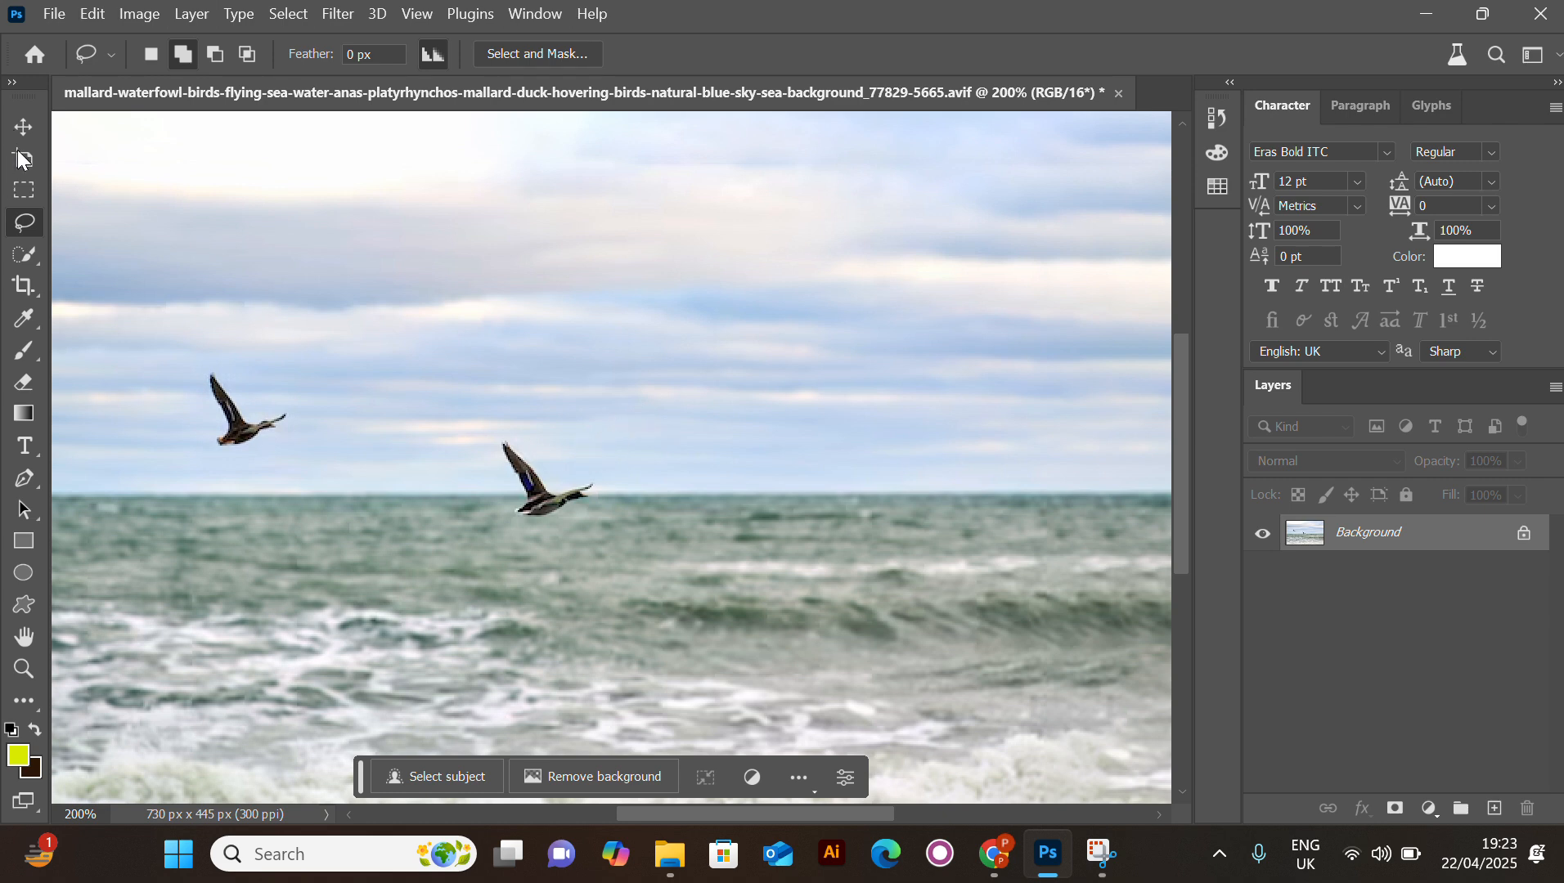
left_click(20, 702)
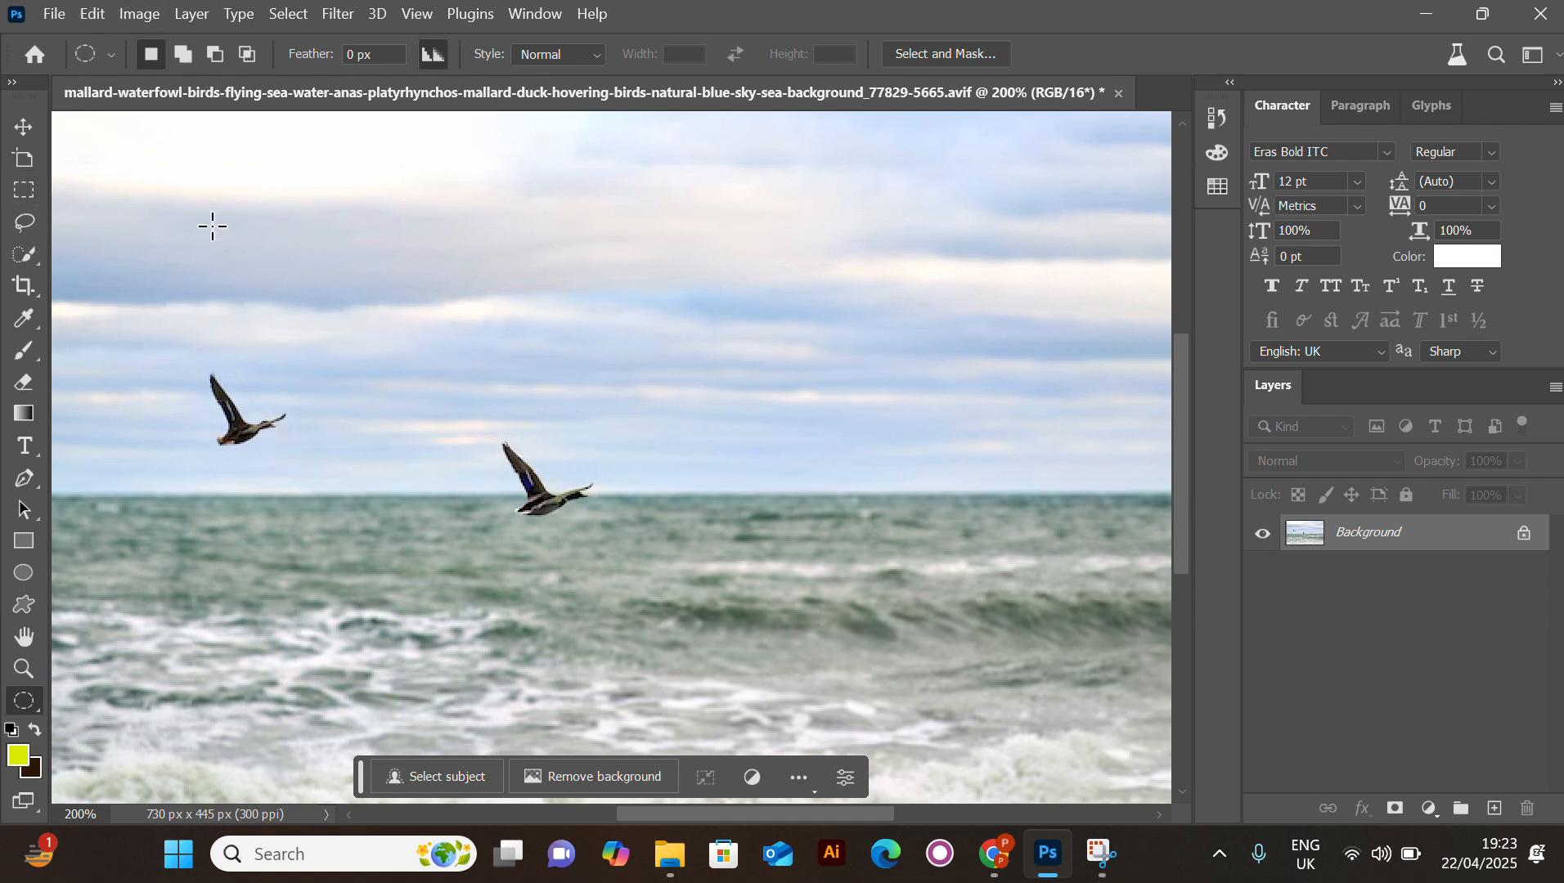
left_click(22, 224)
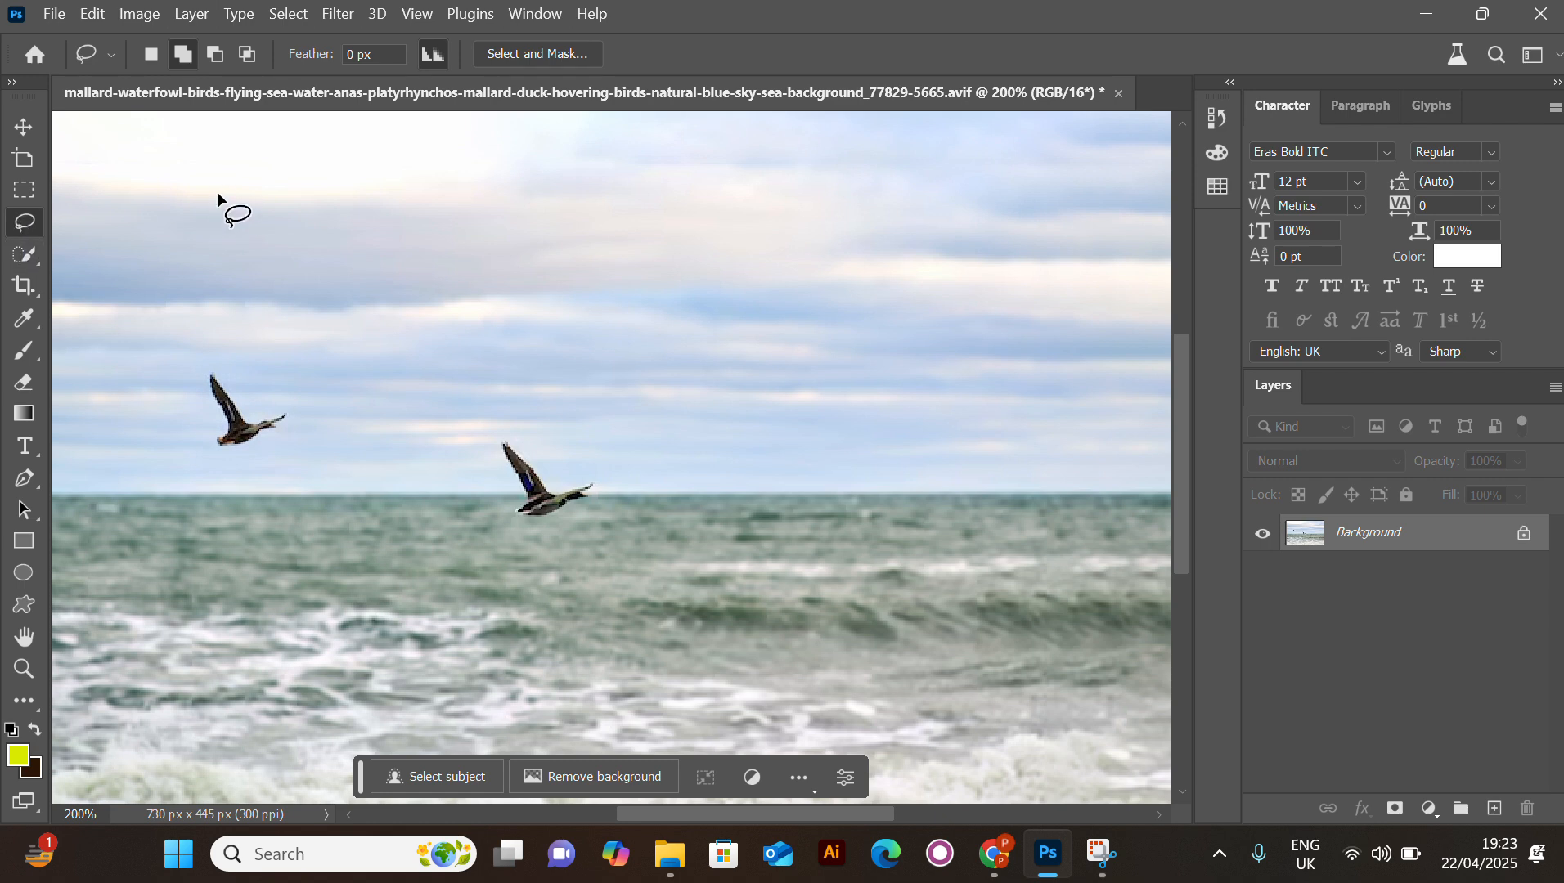
left_click_drag(567, 468, 565, 471)
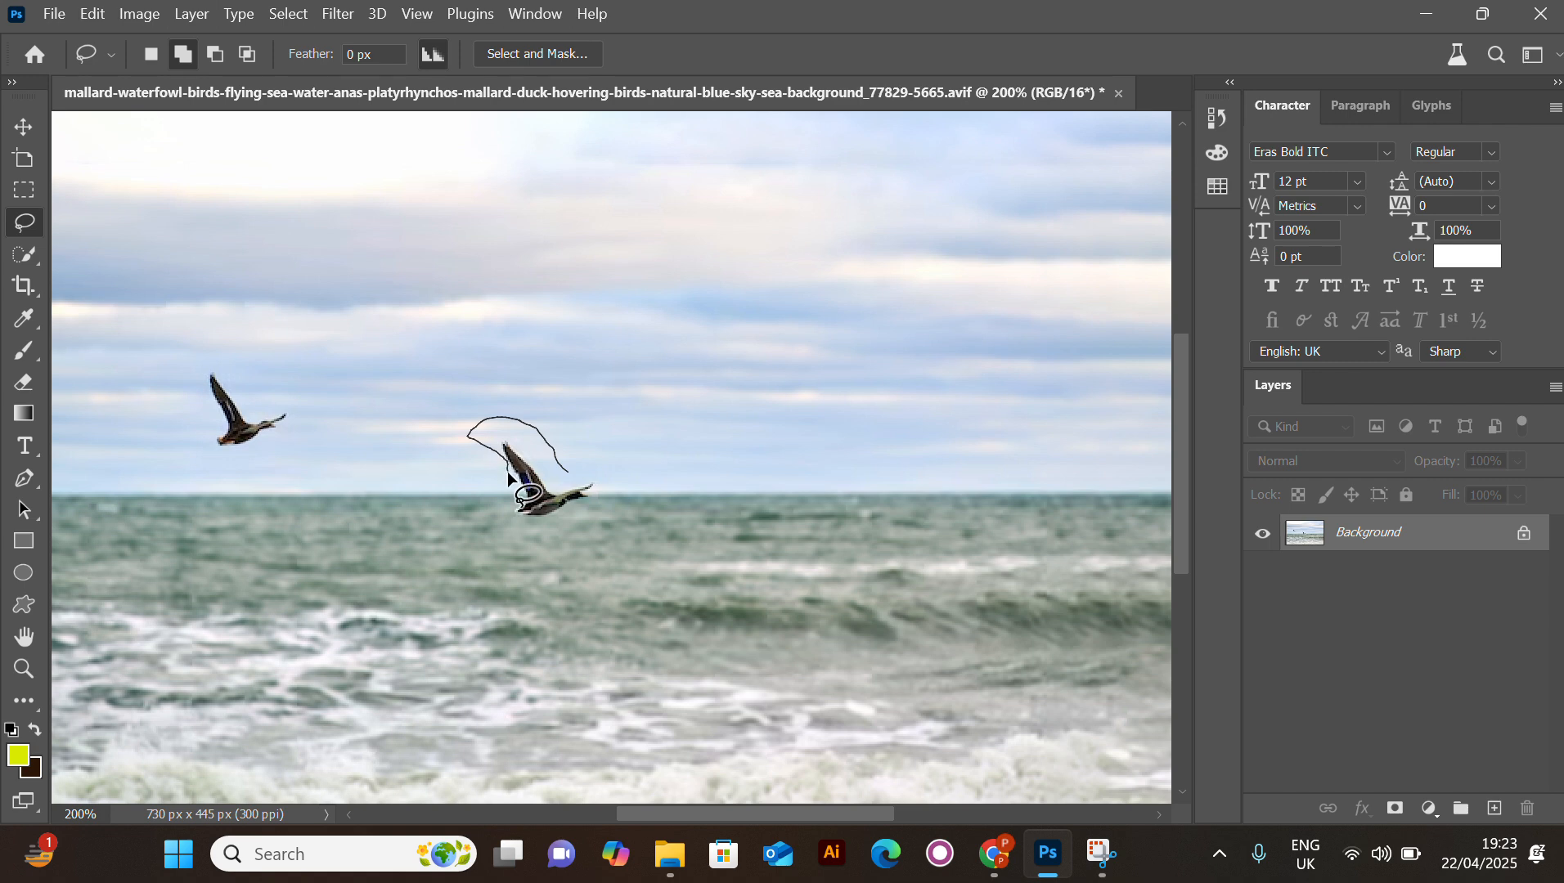
left_click_drag(492, 512, 533, 557)
mouse_move(607, 502)
left_mouse_down()
mouse_move(586, 455)
mouse_move(558, 472)
left_mouse_up()
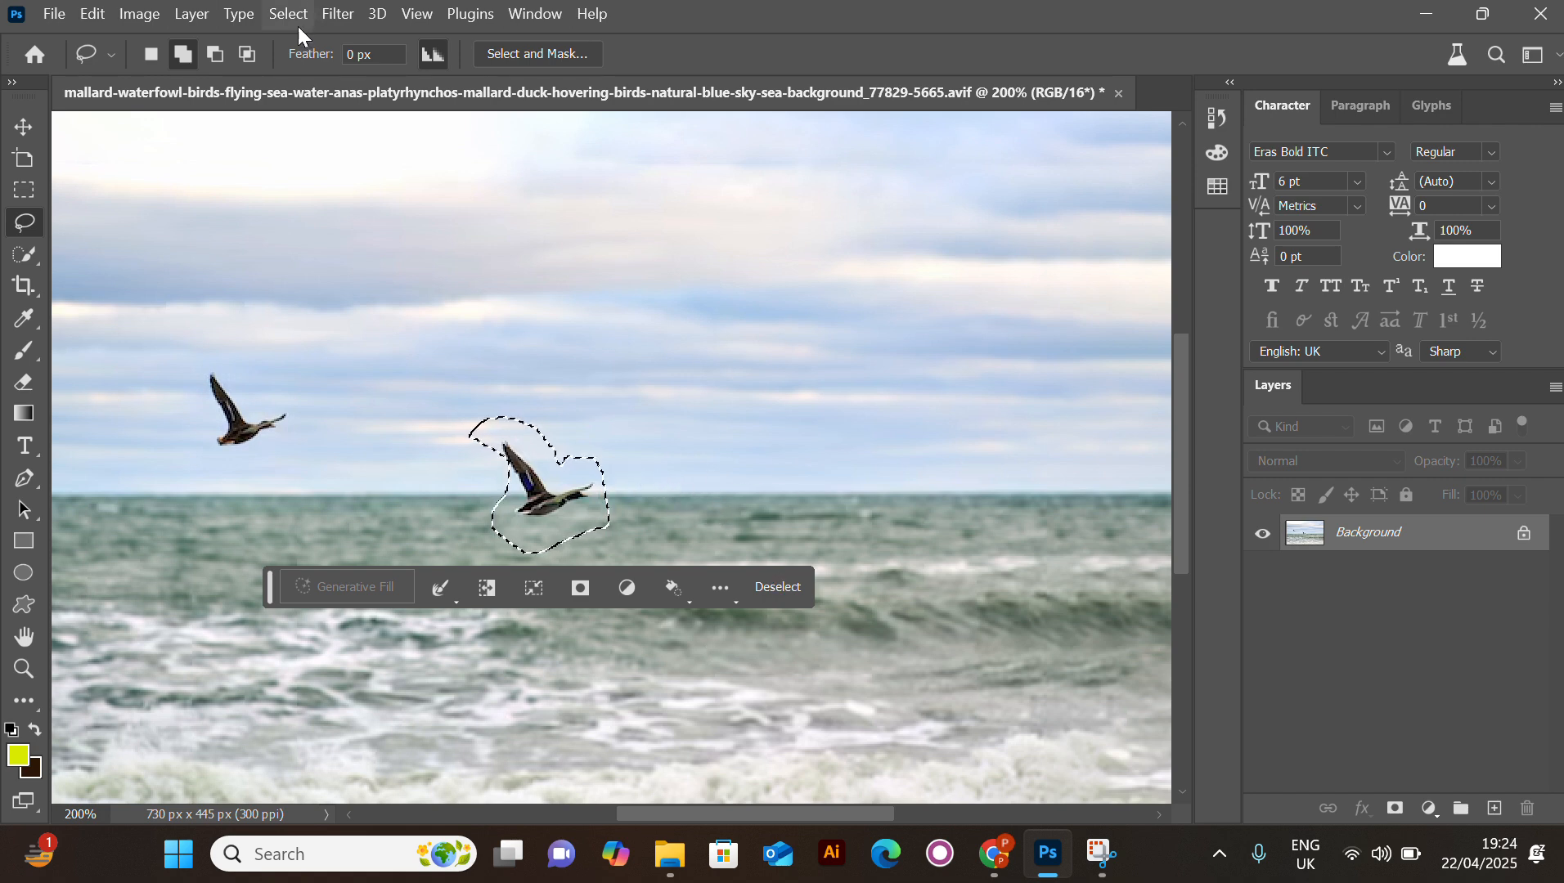
Apply Content-Aware Fill with the default settings to the selected lower bird, and undo the fill.
left_click(93, 15)
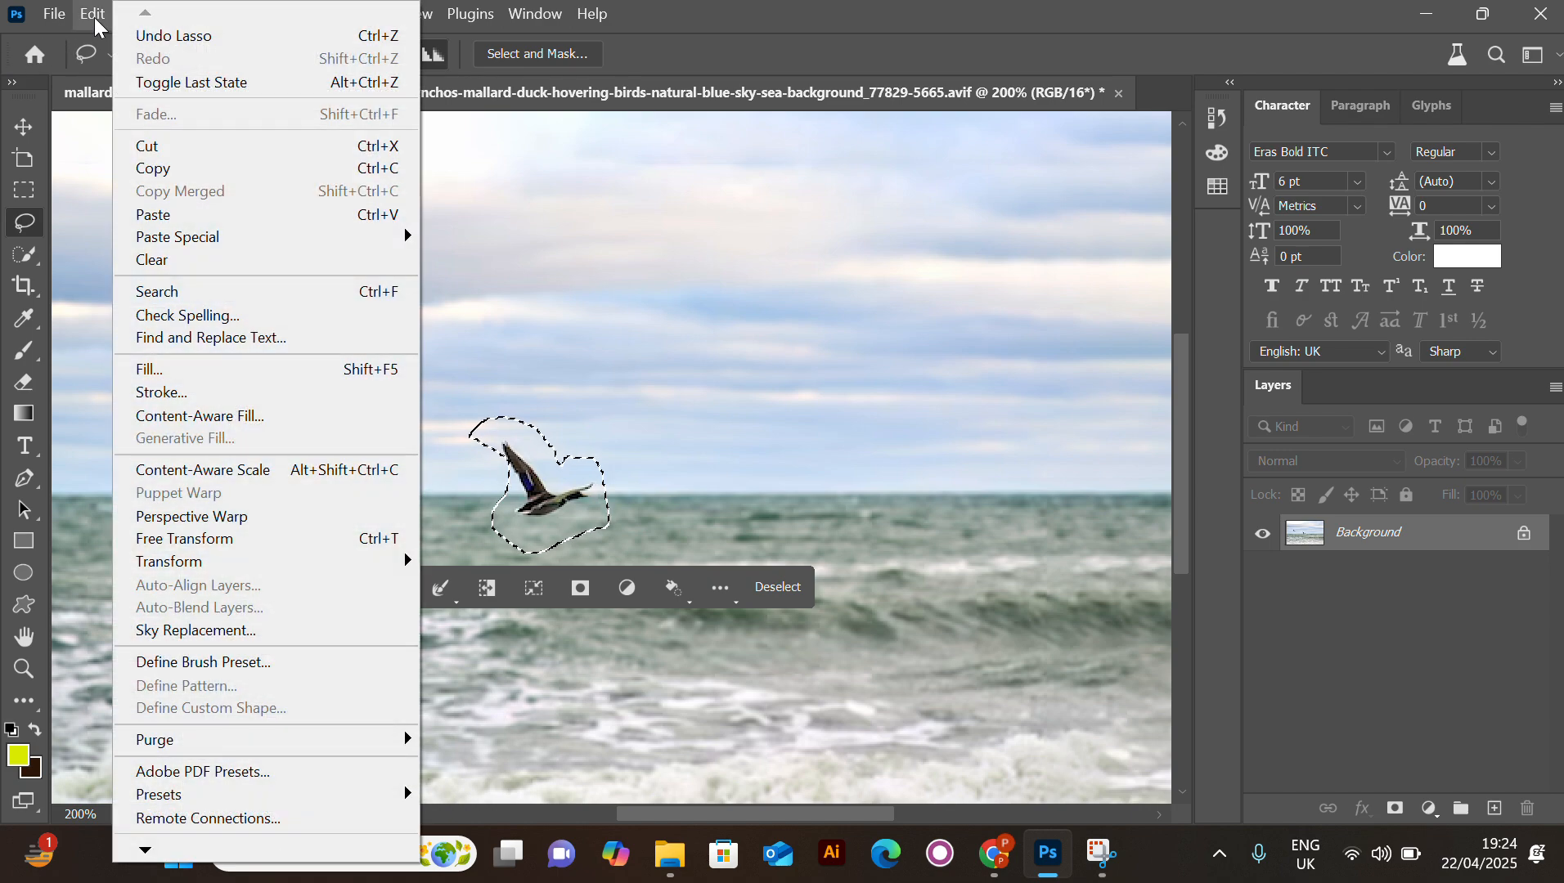
left_click(200, 417)
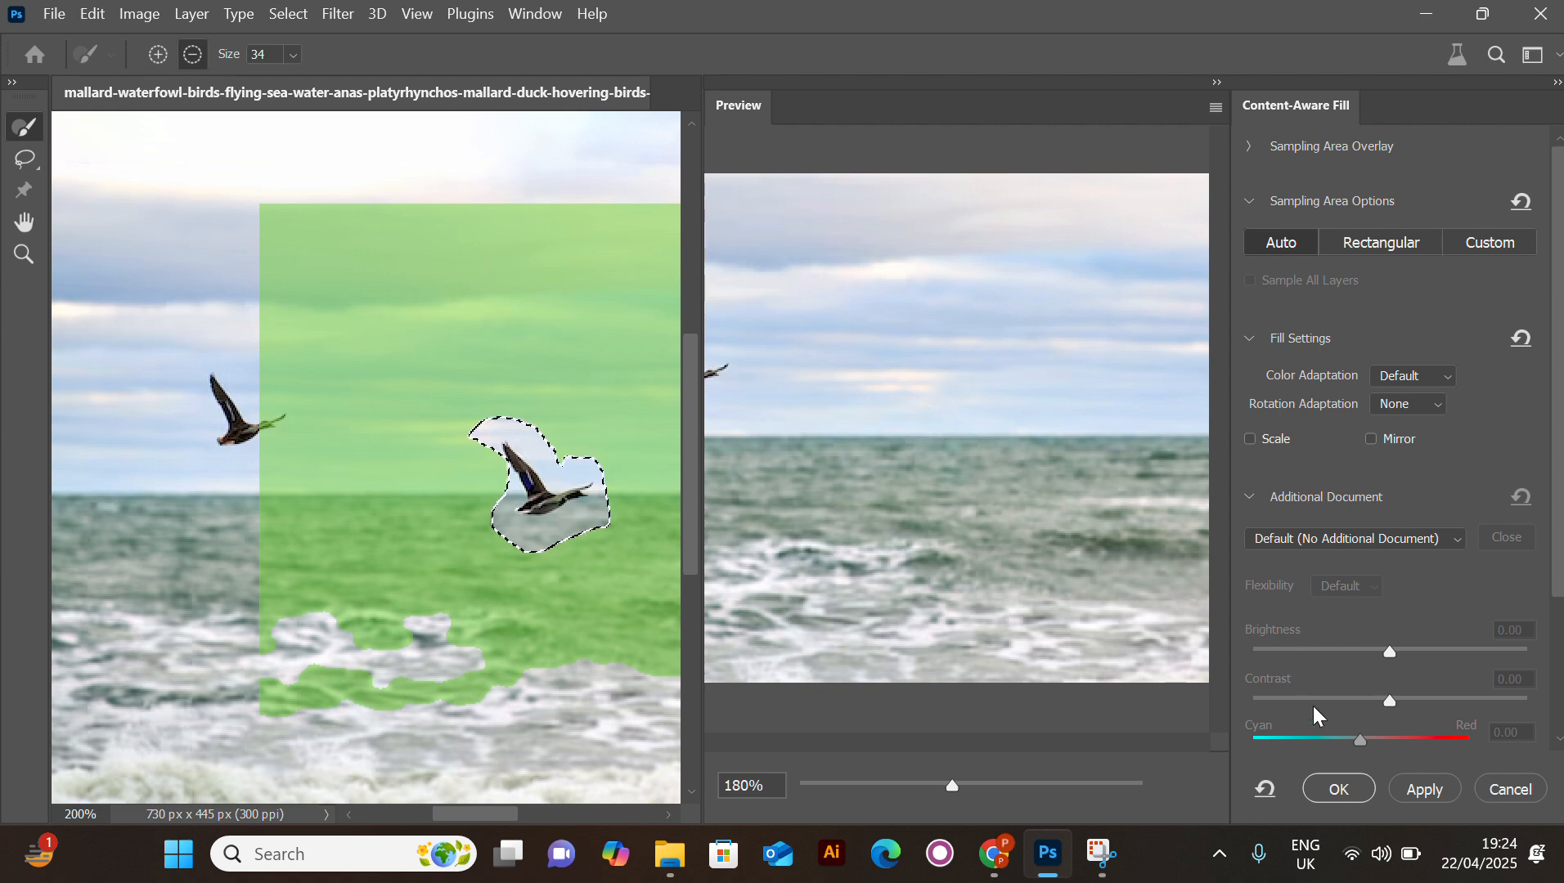
left_click(1342, 791)
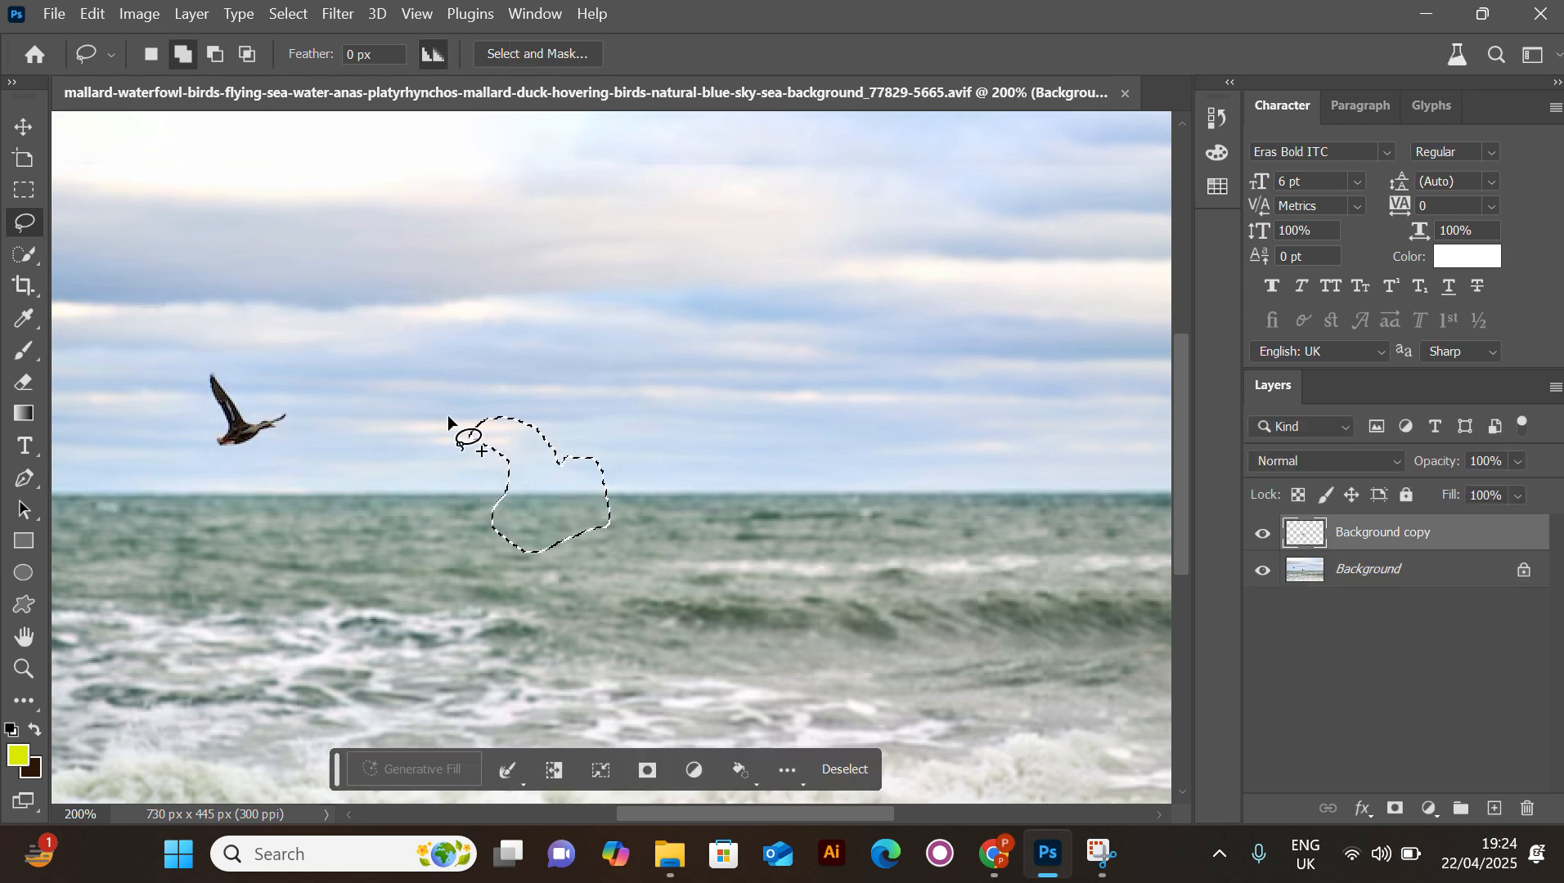
key("ctrl+z")
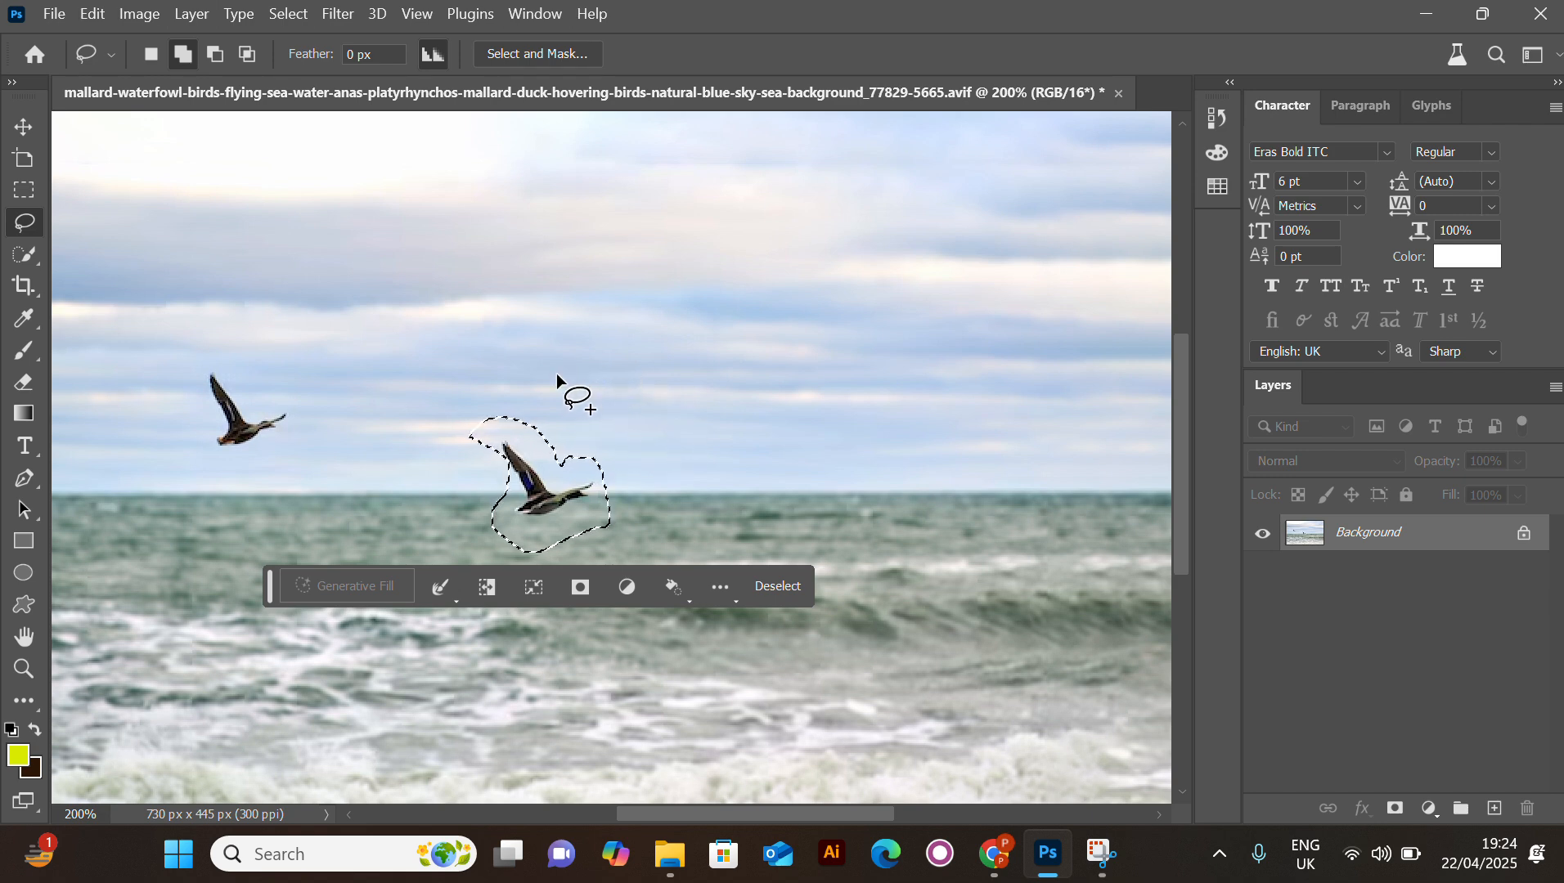
Remove the selected lower bird again with Content-Aware Fill and clear the selection.
left_click(81, 18)
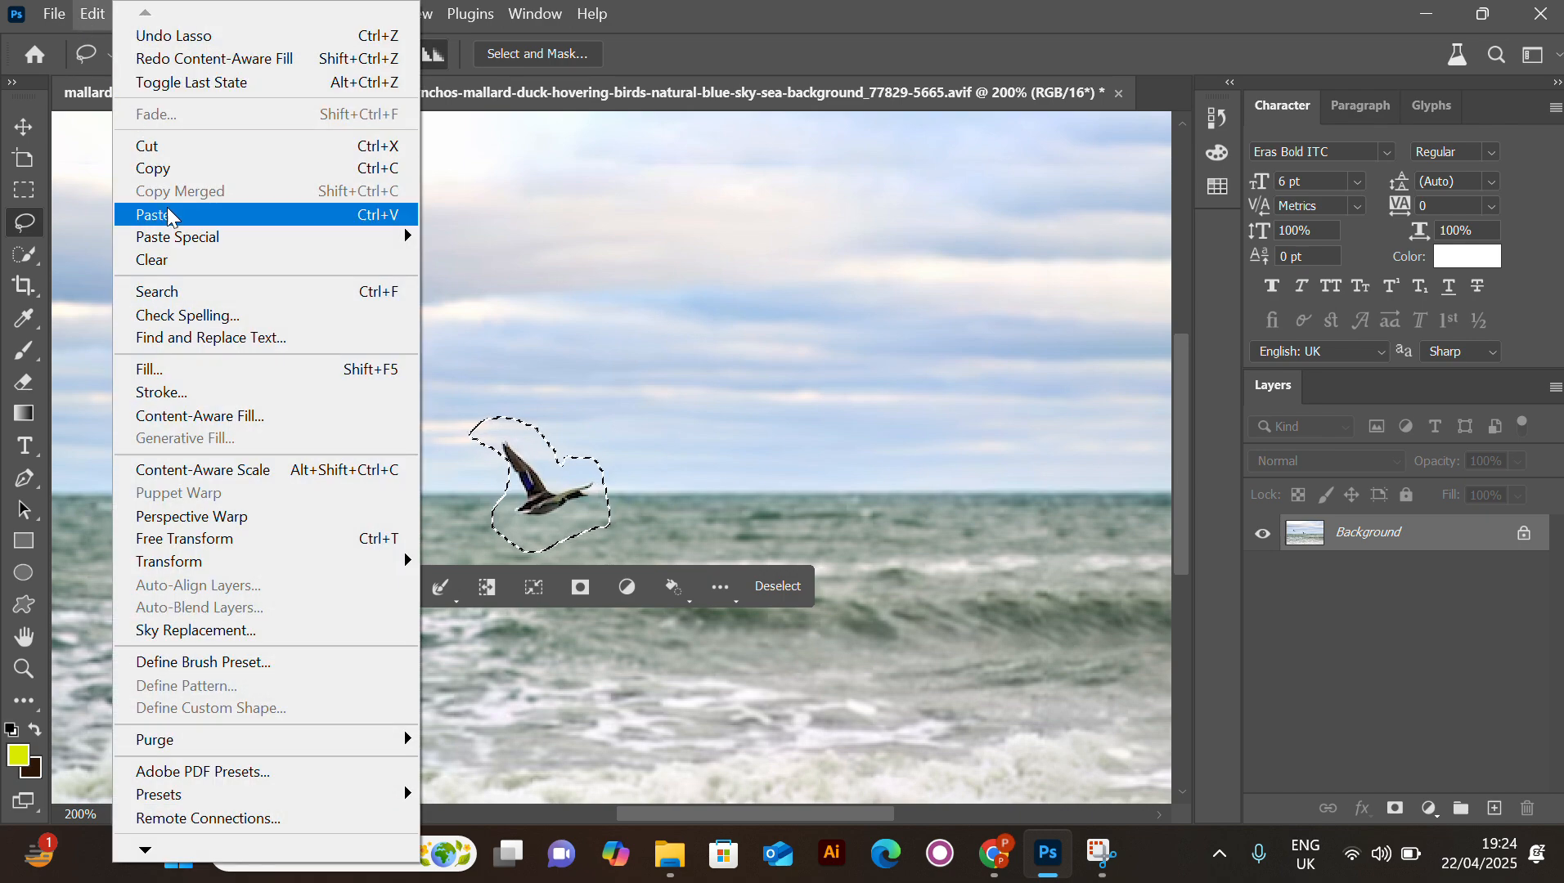
left_click(208, 418)
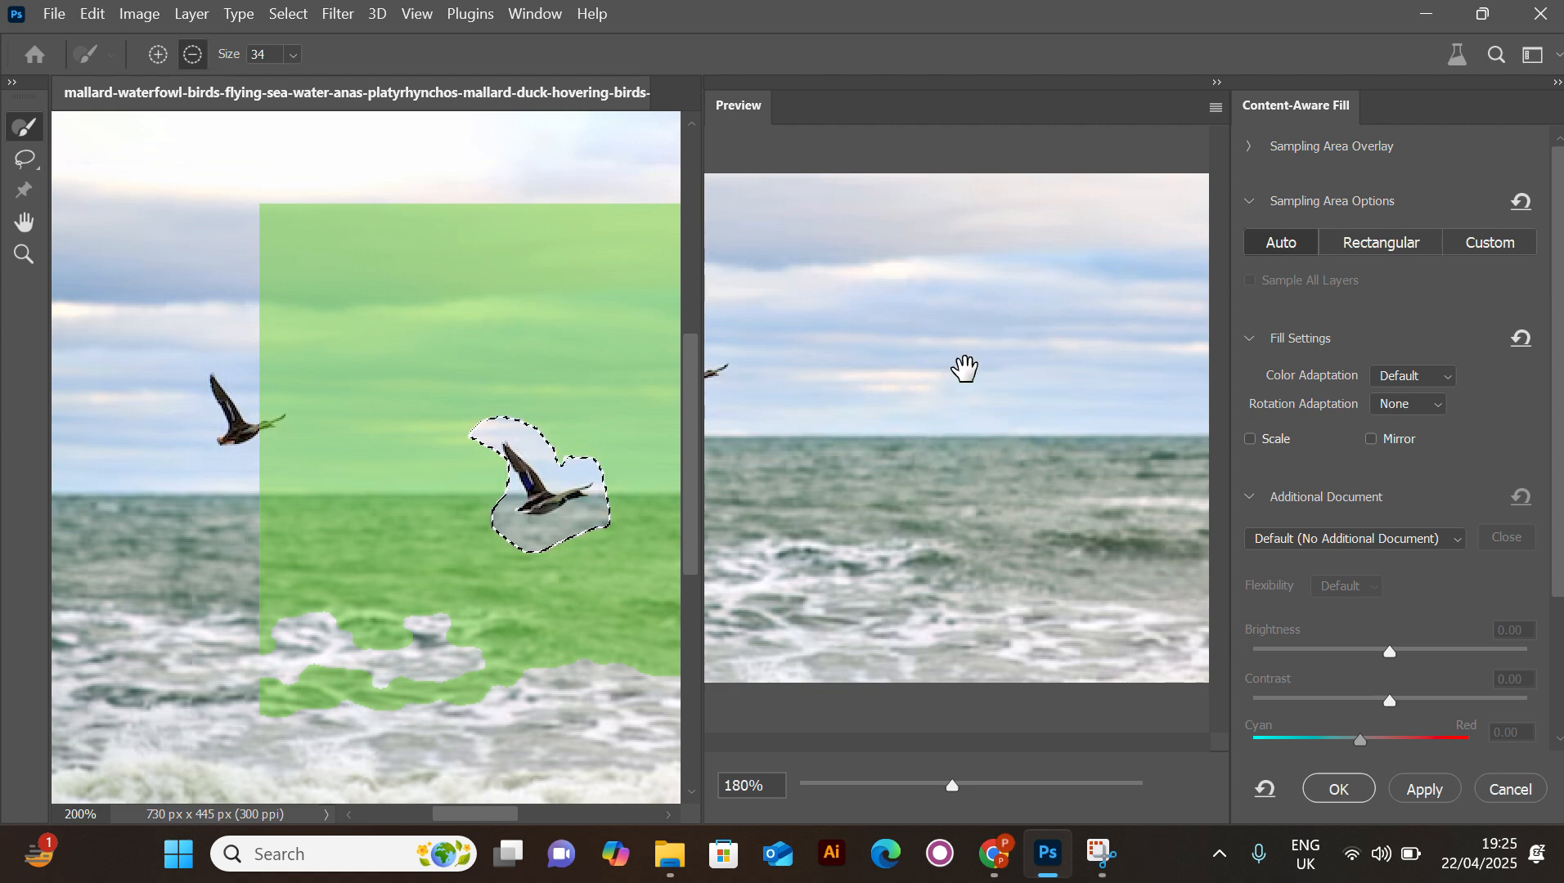
left_click(1337, 790)
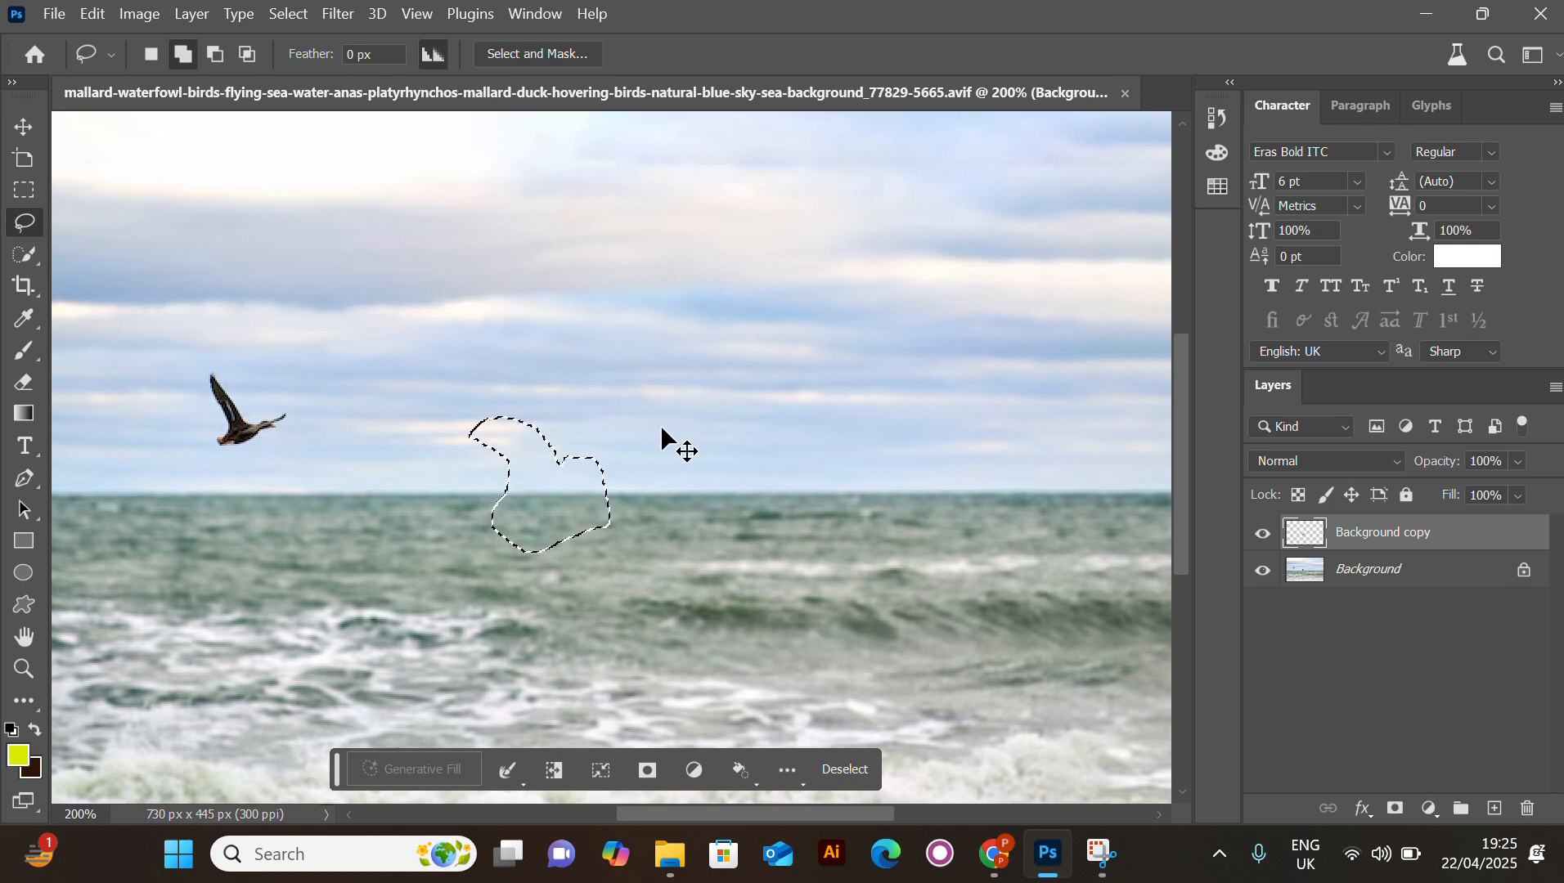
key("ctrl+d")
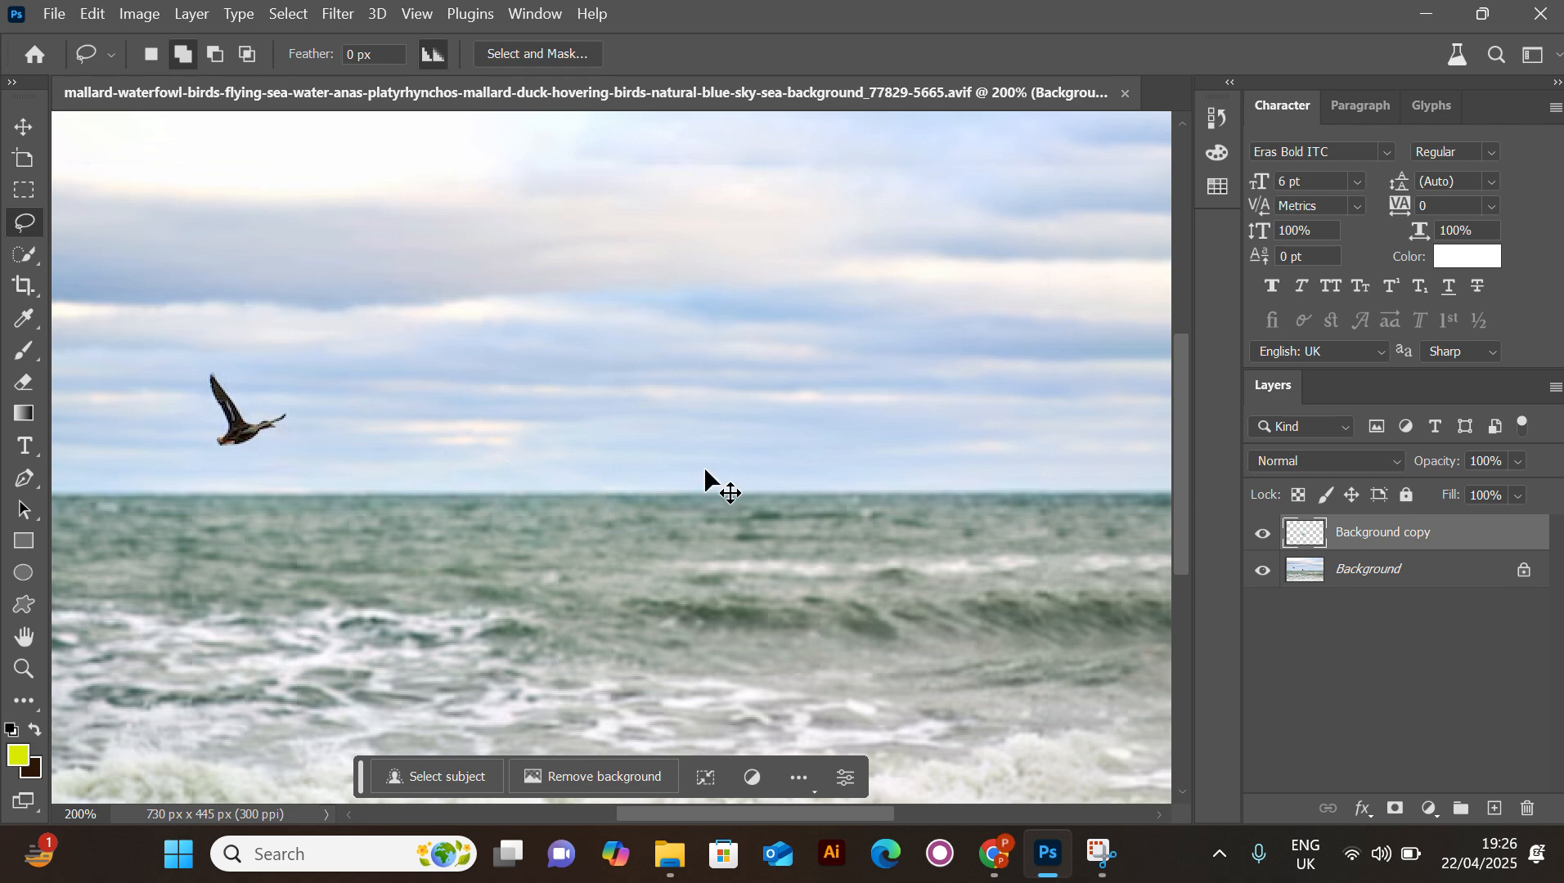
Undo the deselection, the content-aware fill and the lasso selection around the lower bird.
key("ctrl+z")
key("ctrl+z")
key("ctrl+z")
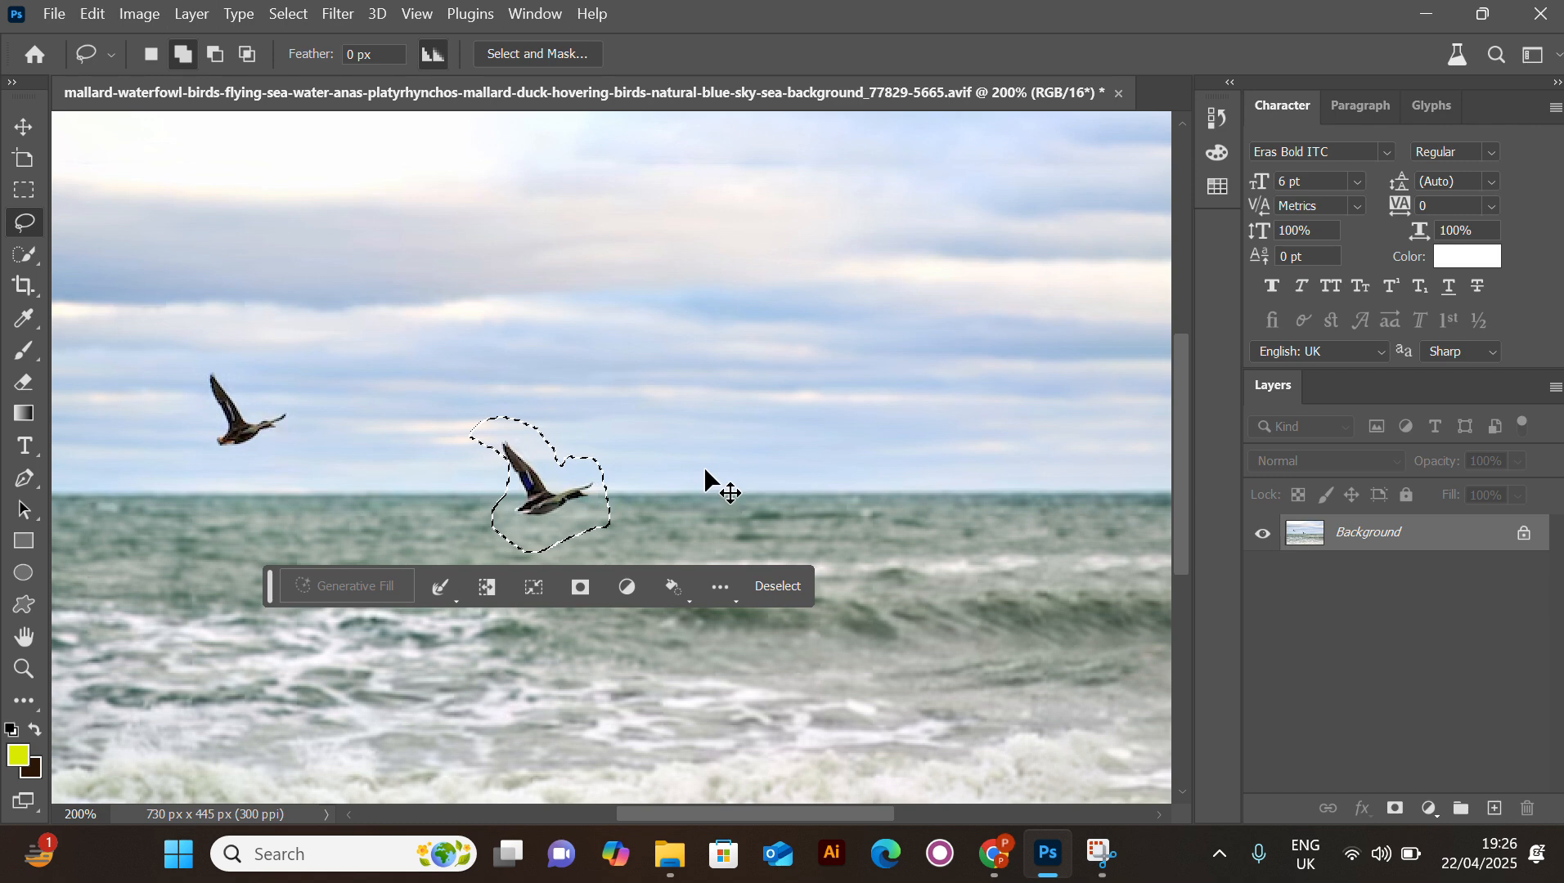
key("ctrl+z")
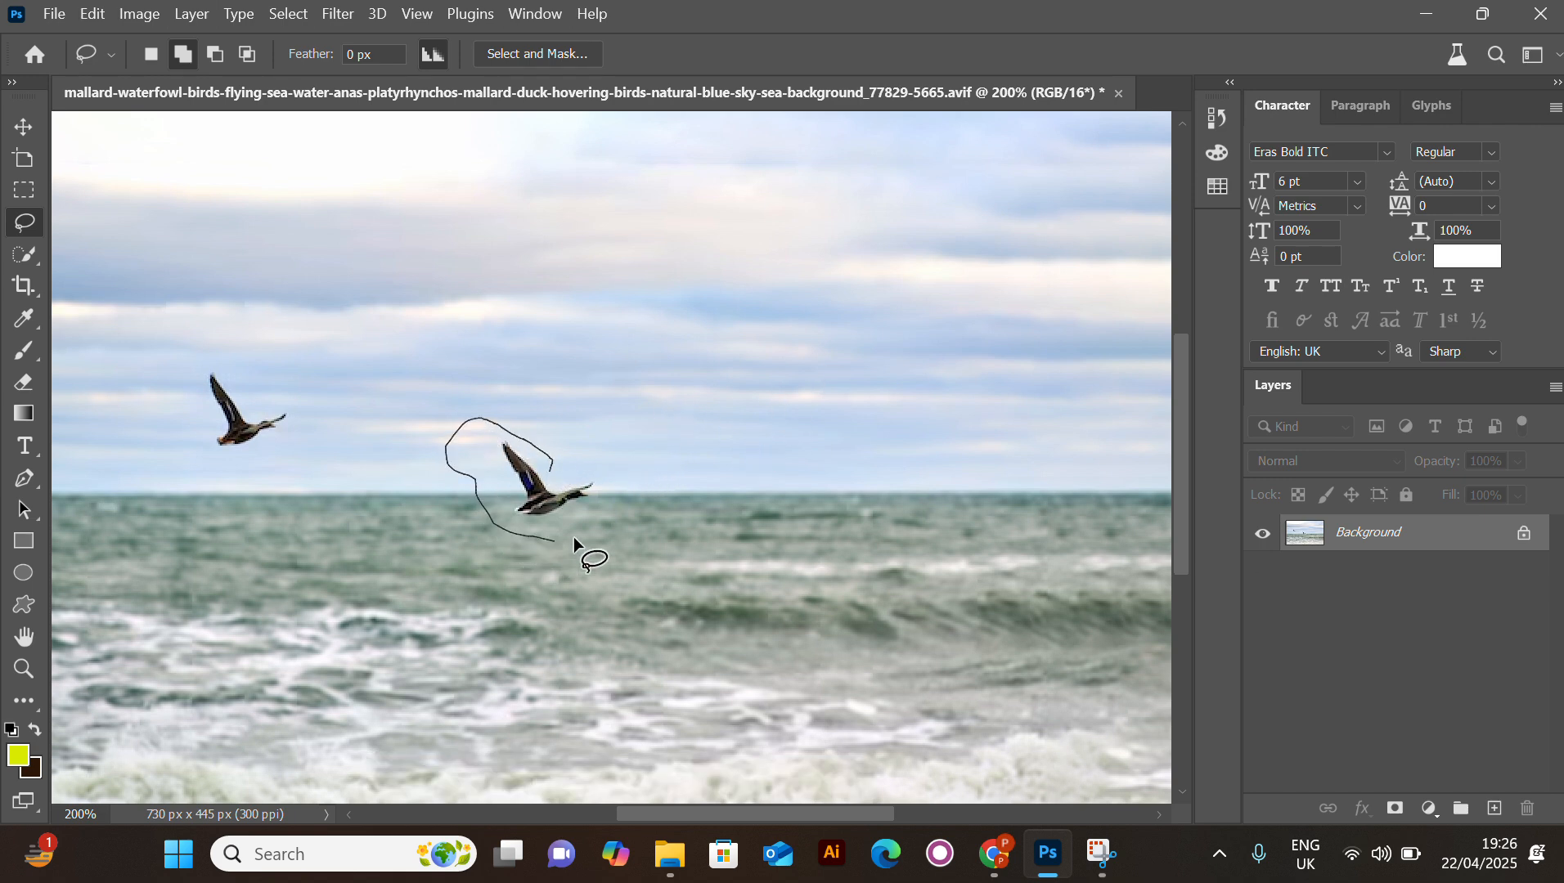
Lasso a fresh outline around the bird at the horizon, remove it with default Content-Aware Fill, and deselect.
left_click_drag(541, 470, 543, 472)
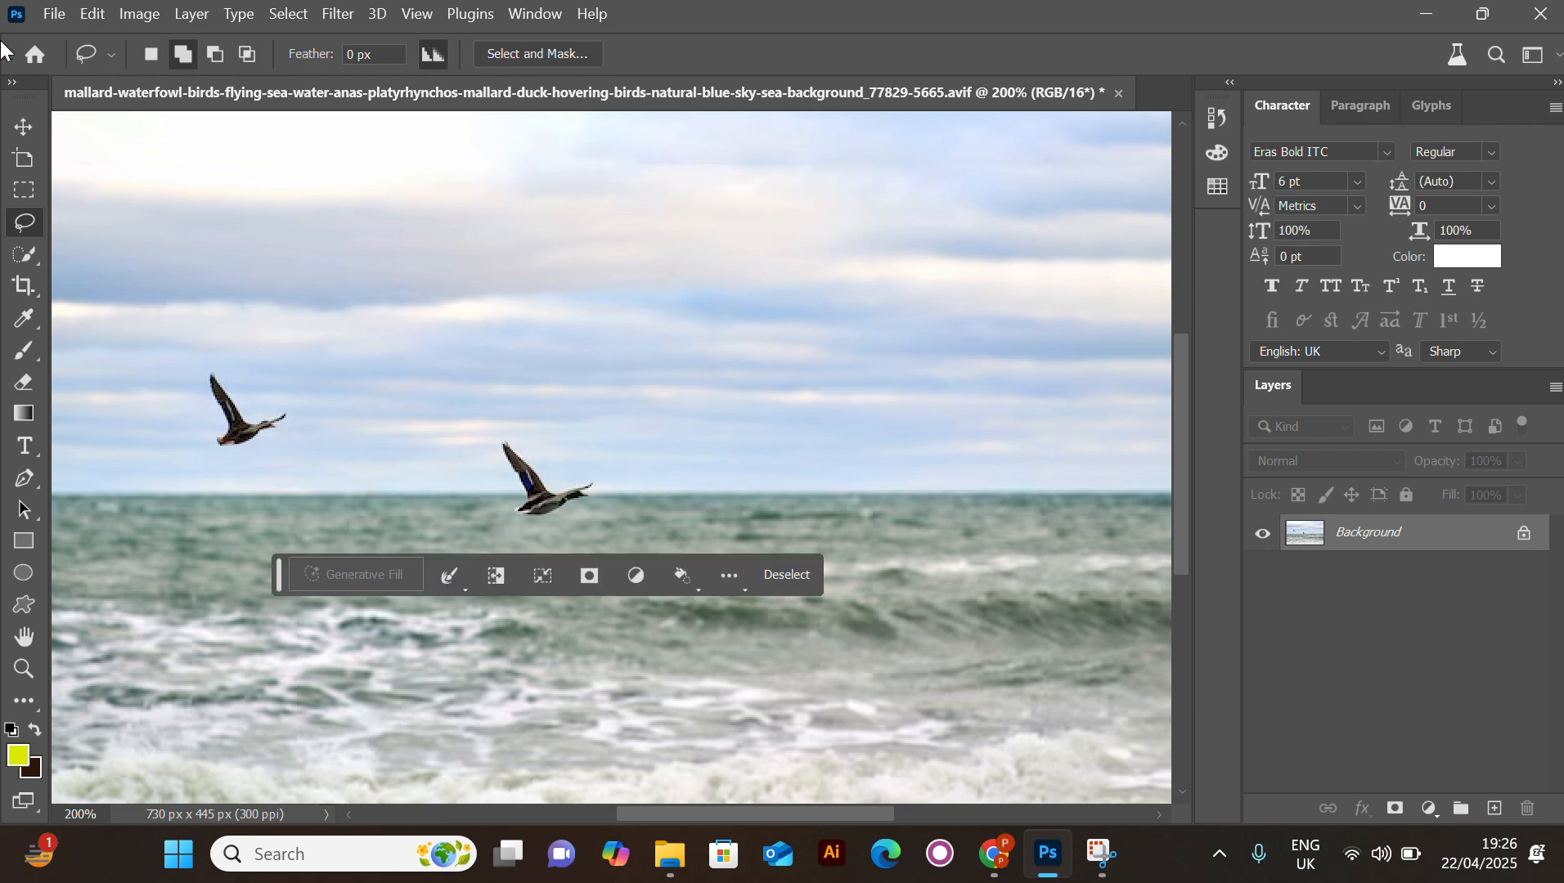
left_click(92, 14)
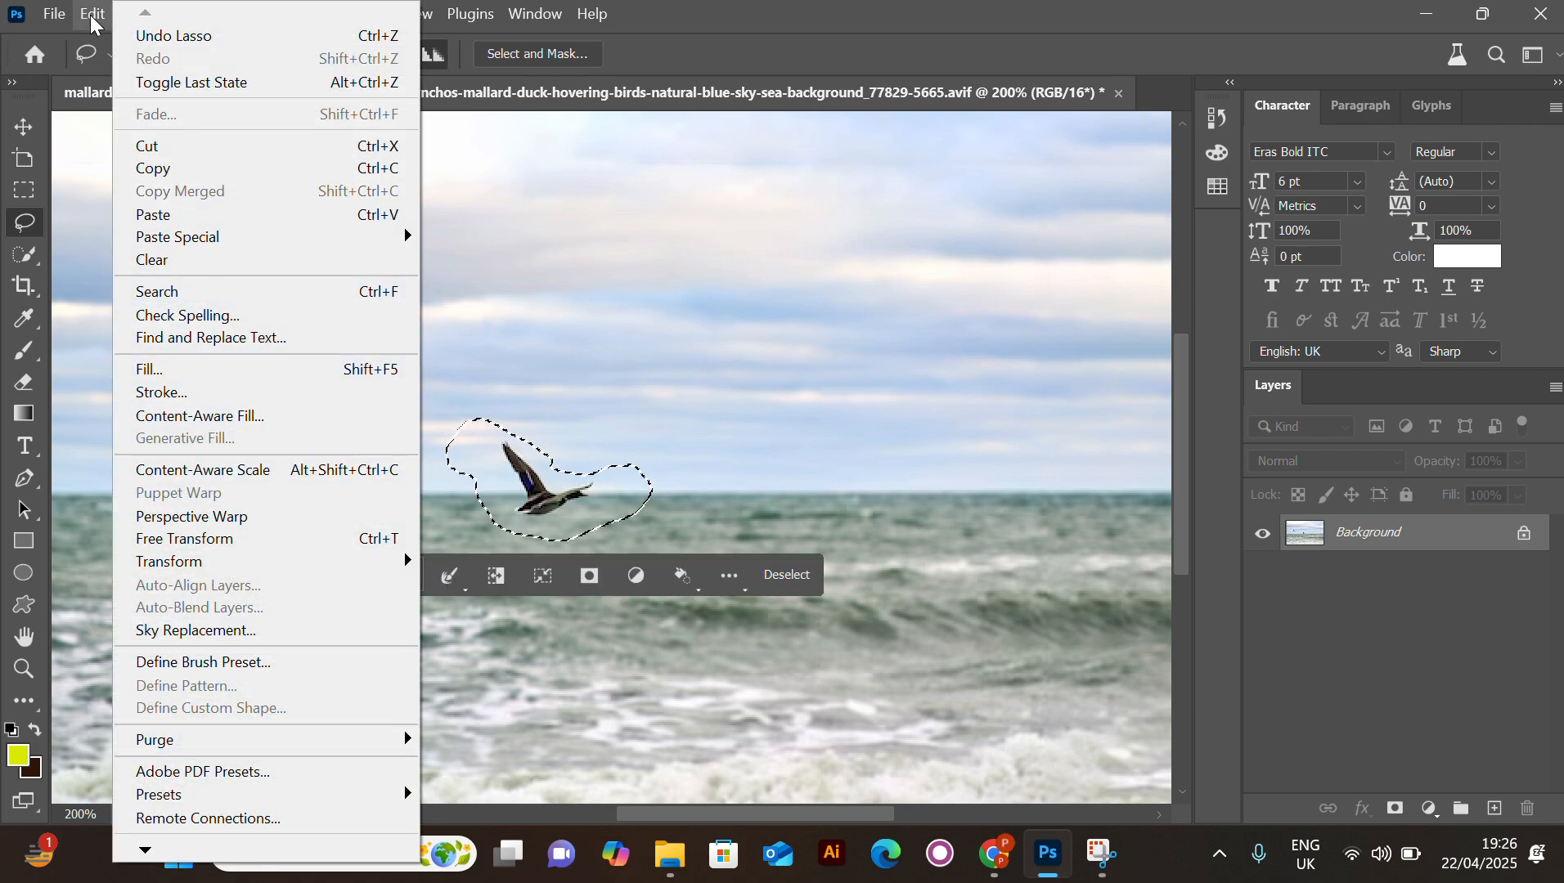
left_click(220, 415)
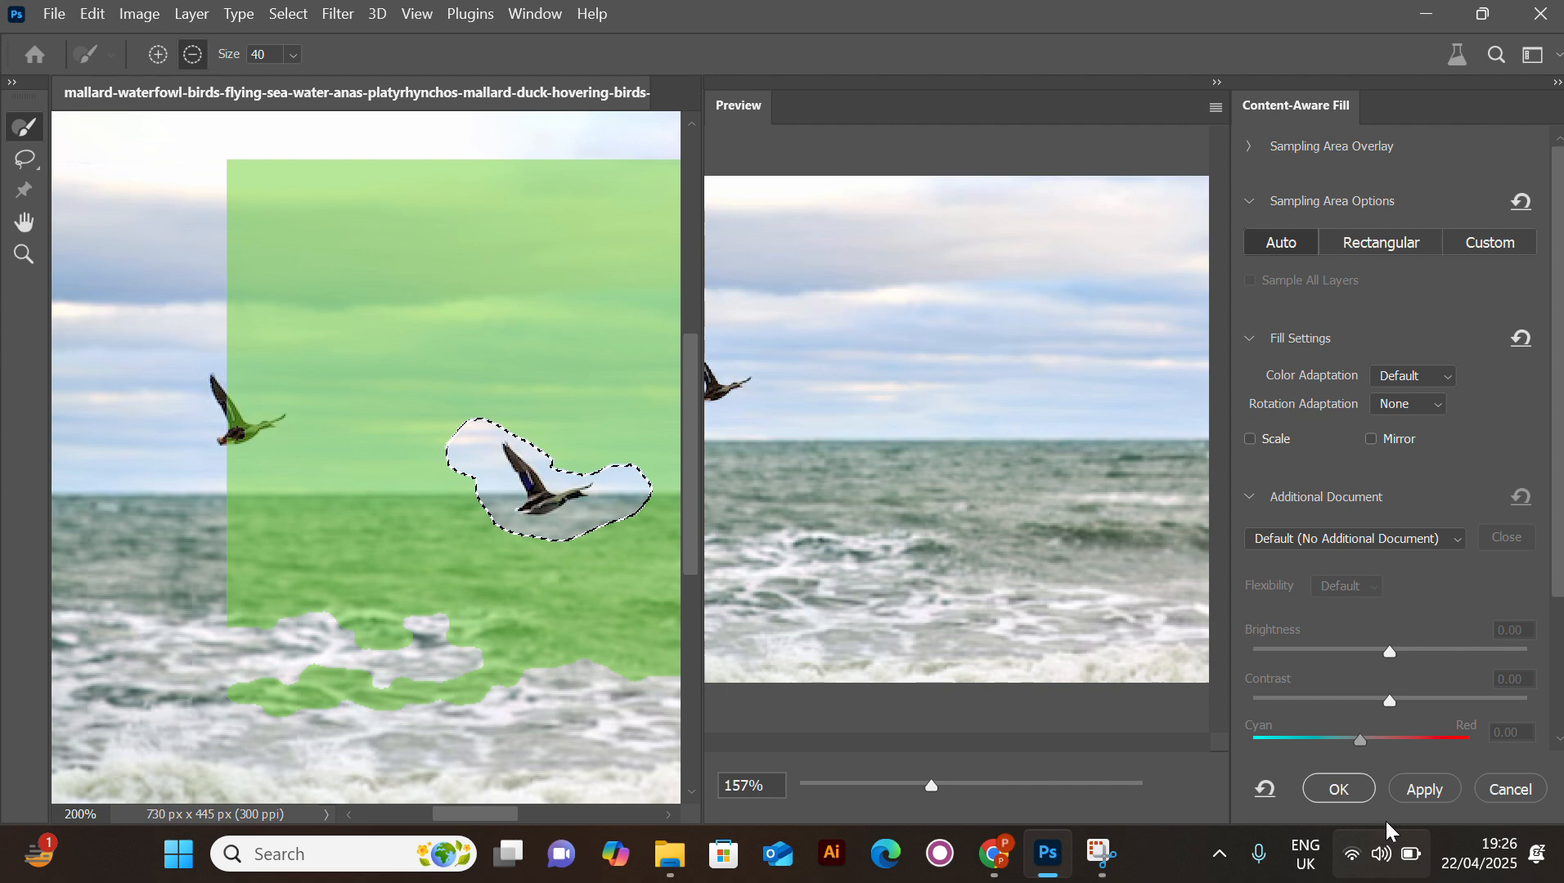
left_click(1342, 789)
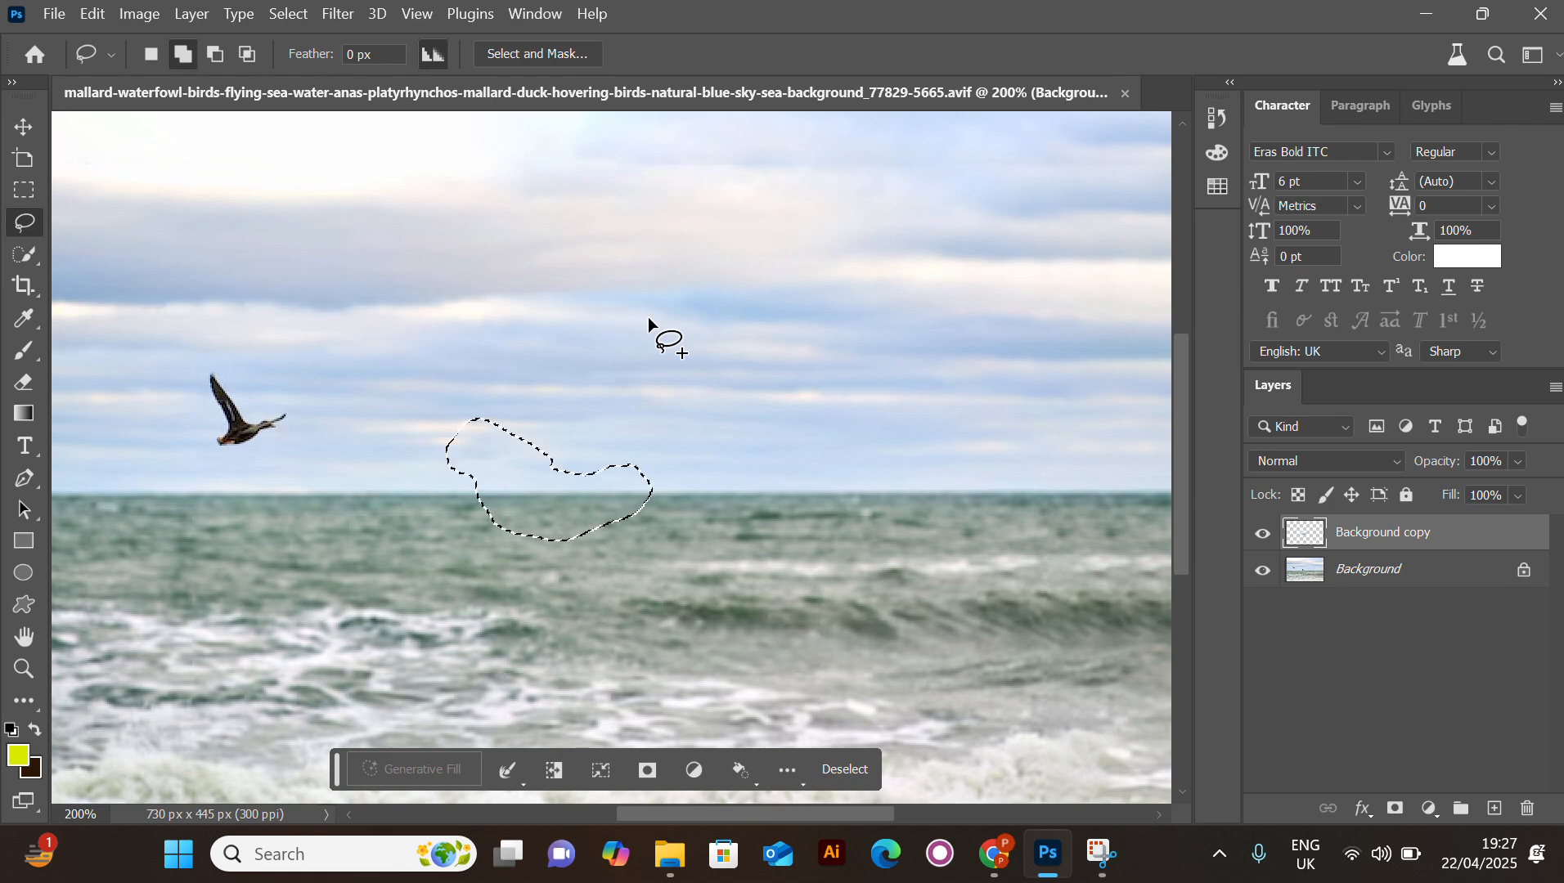
key("ctrl+d")
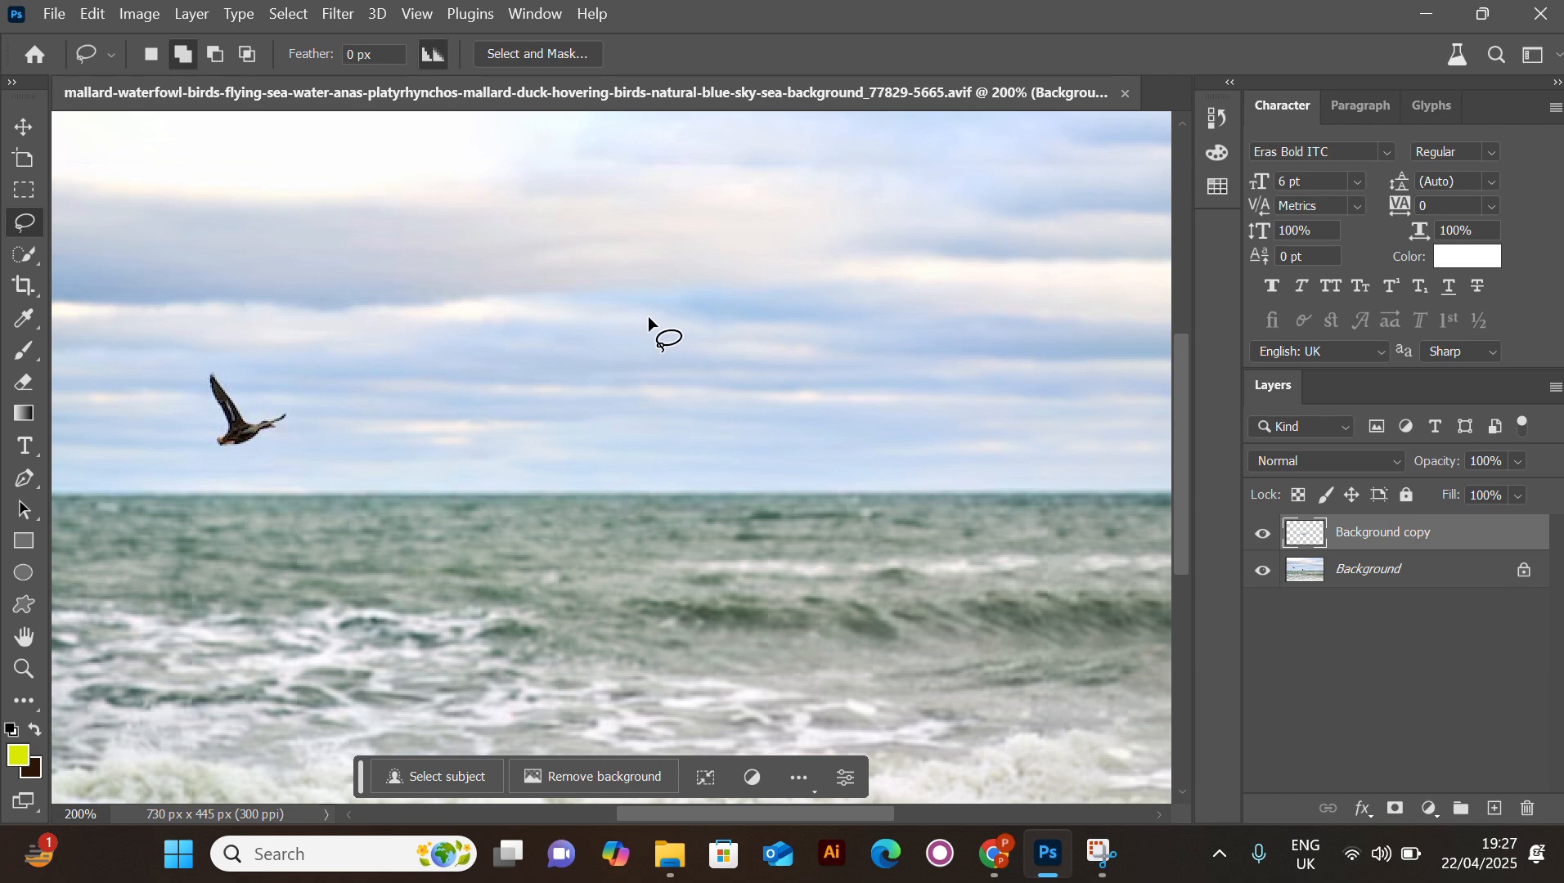
Switch the visibility of the Background copy and Background layers off and on to inspect the filled patch by itself.
left_click(1264, 533)
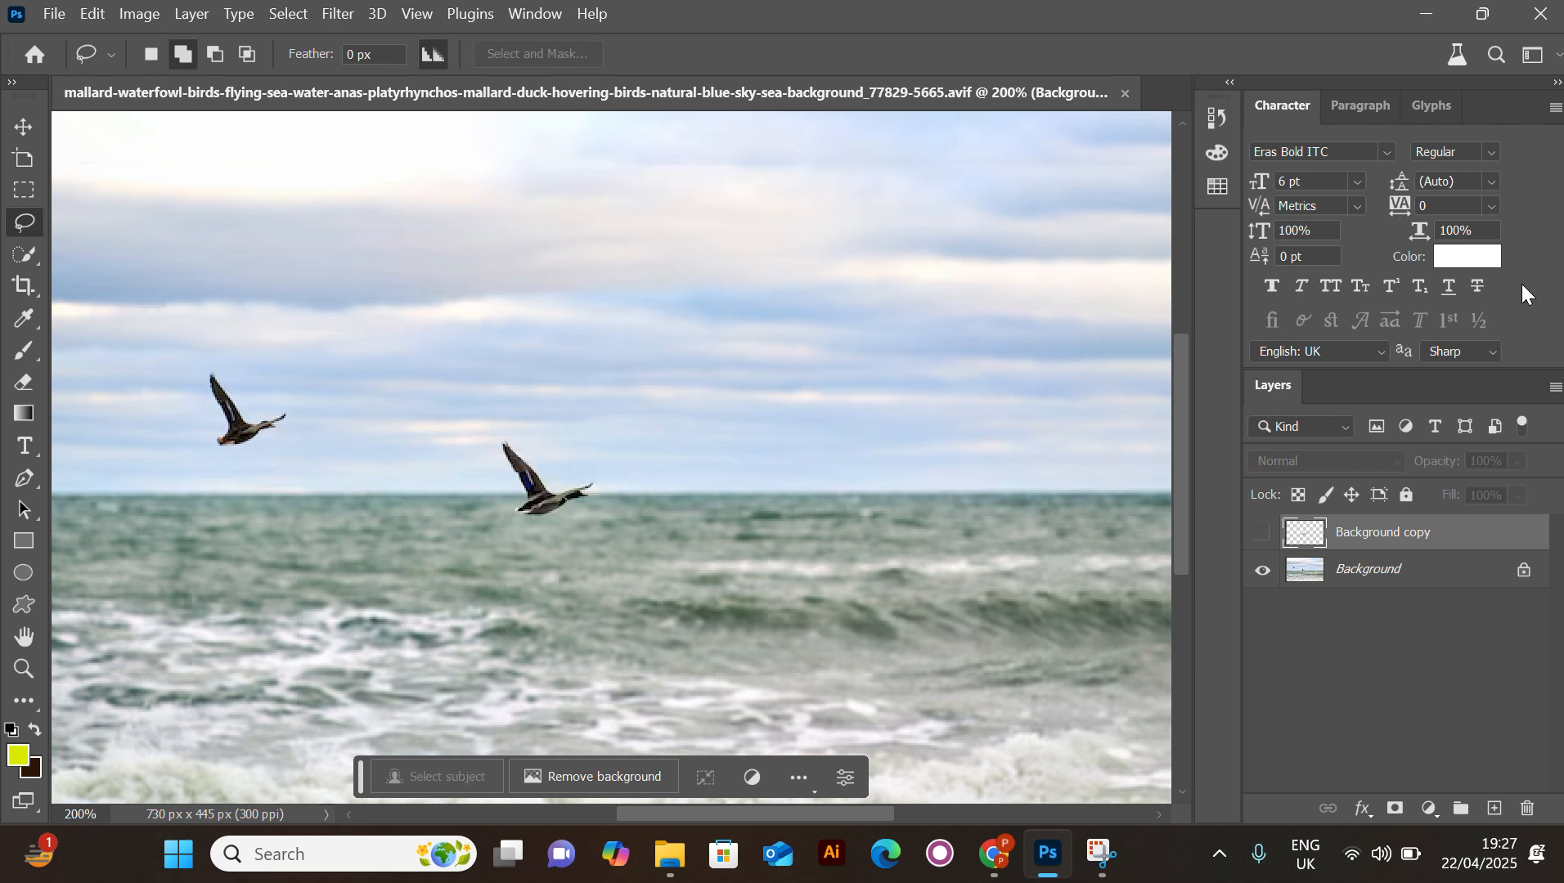
left_click(1263, 572)
left_click(1261, 534)
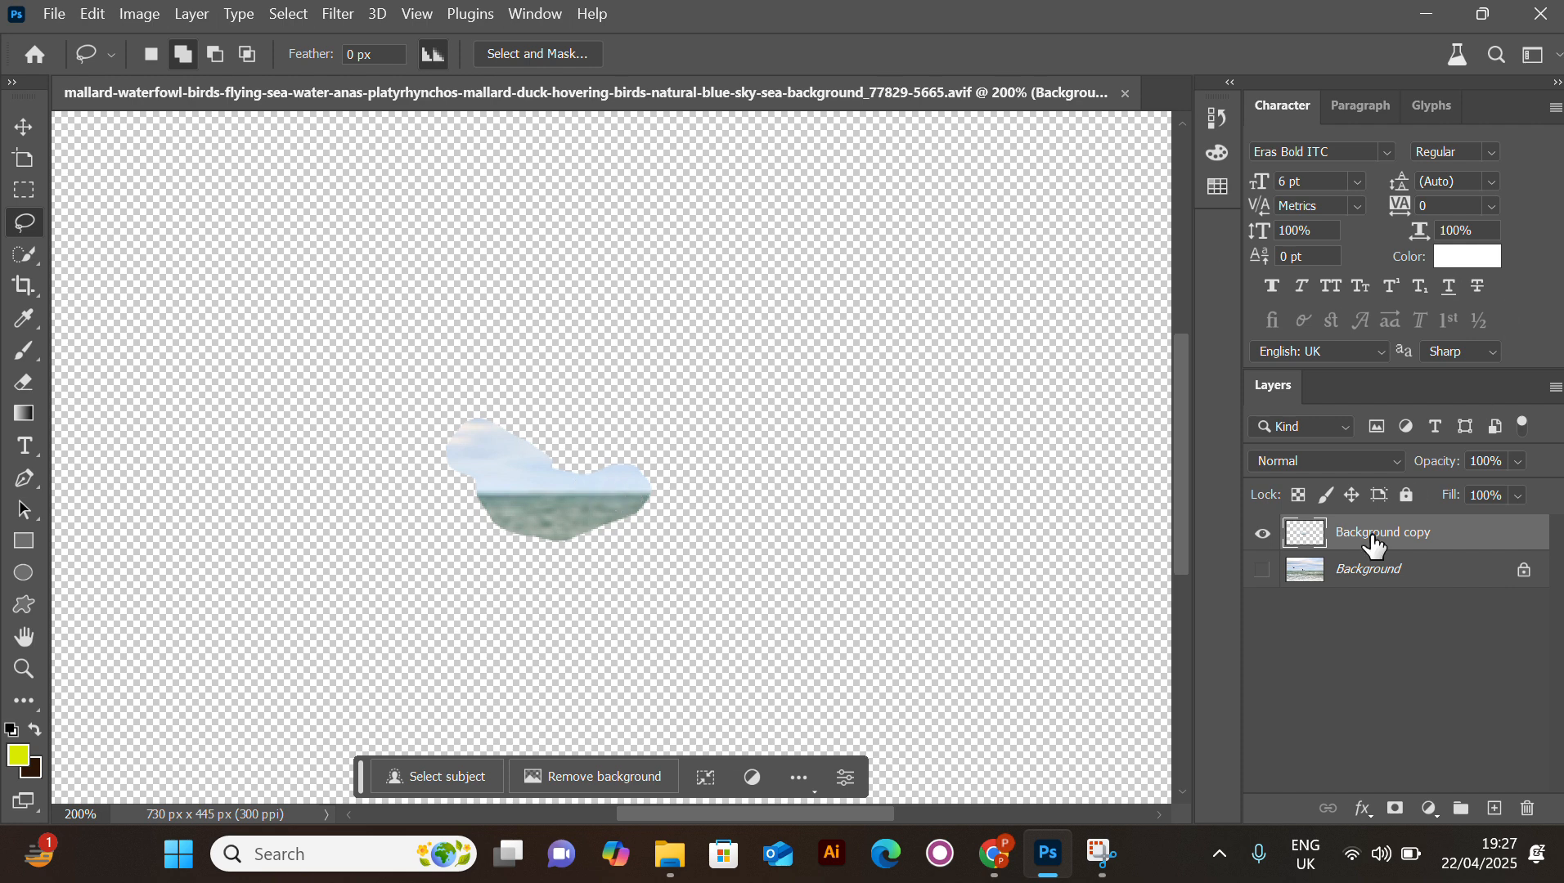
left_click(1265, 571)
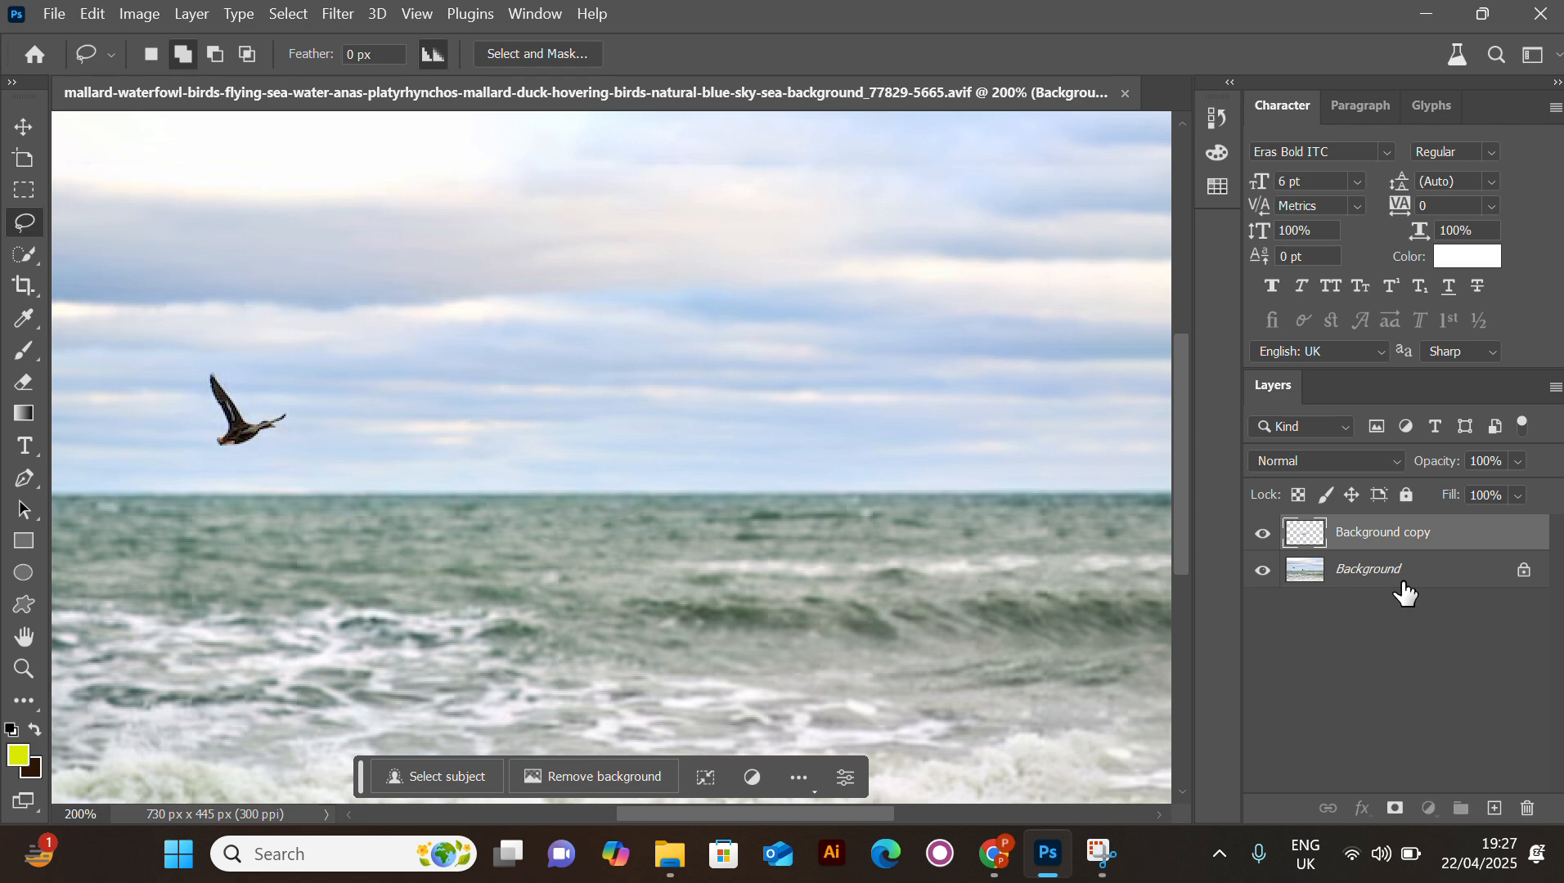
Merge the Background copy and Background layers, undo the merge, and deselect both layers.
right_click(1396, 580)
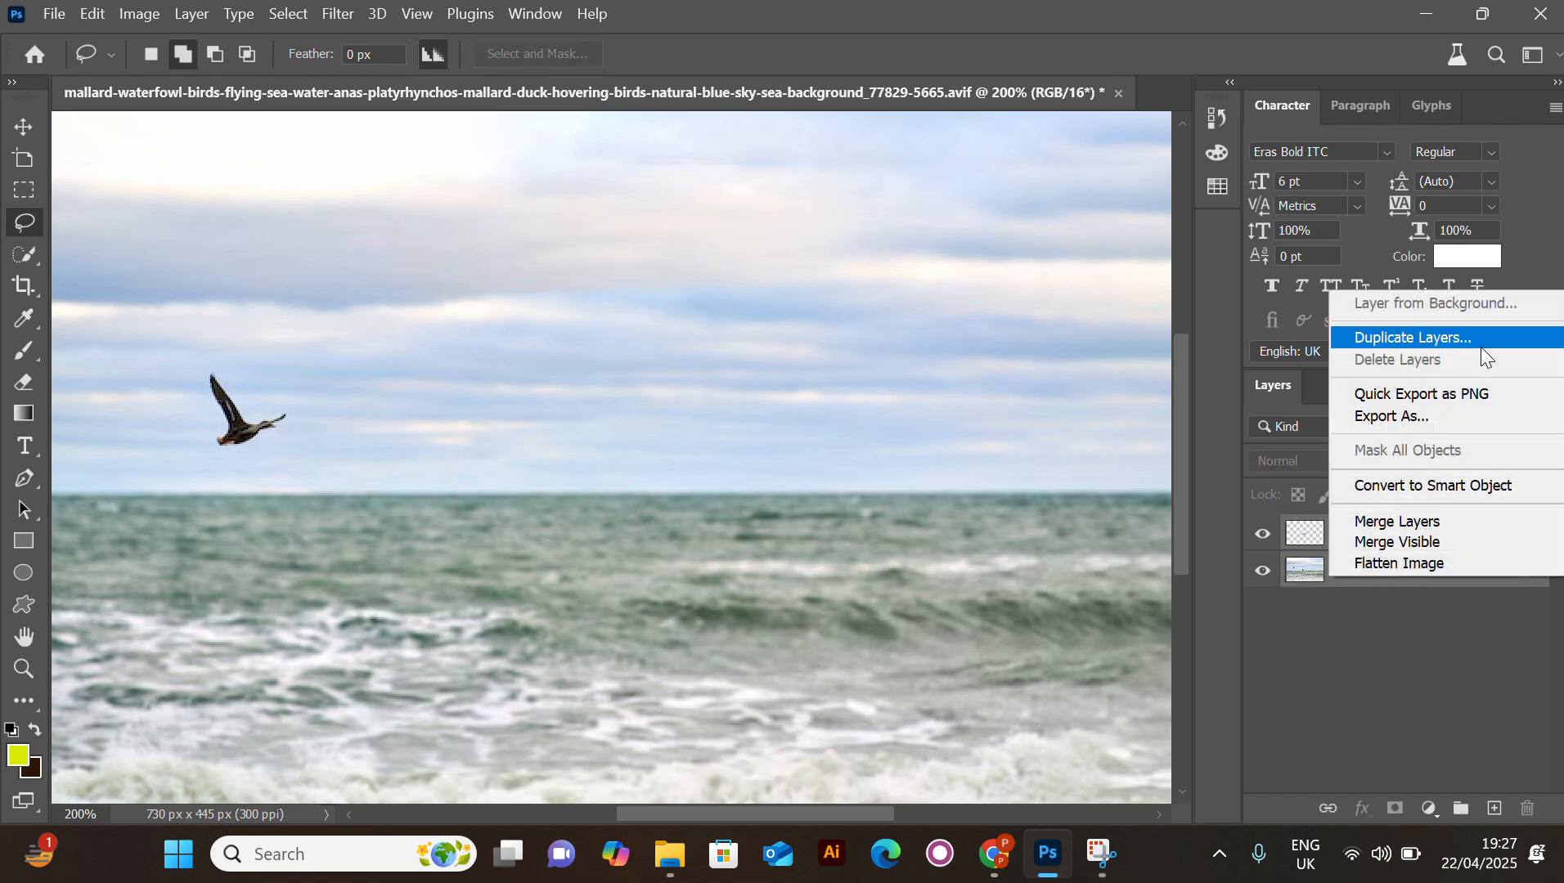
left_click(1441, 529)
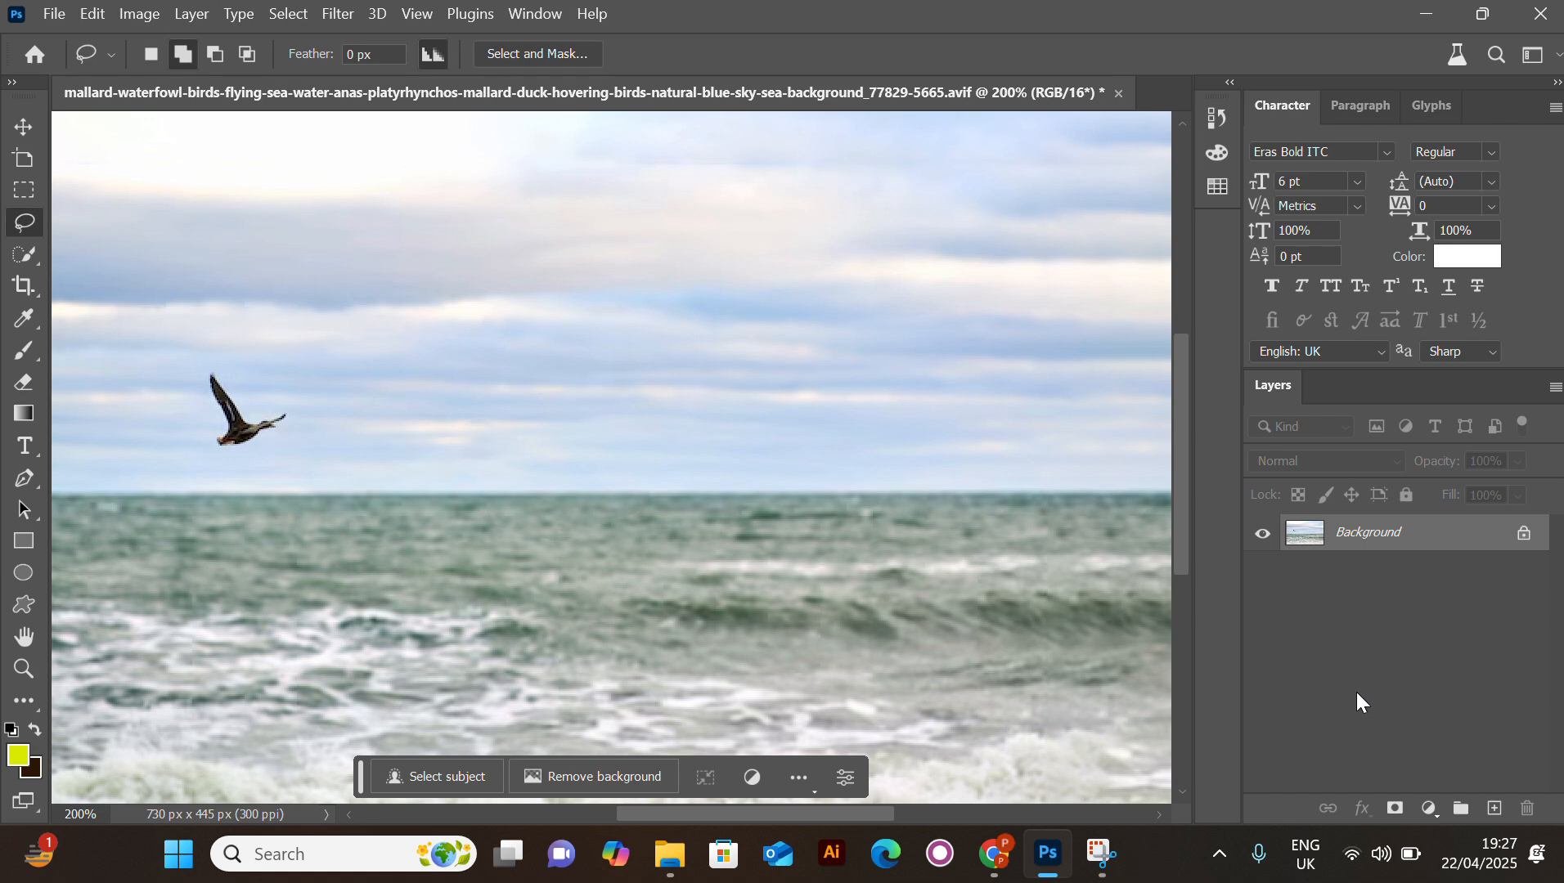
key("ctrl+j")
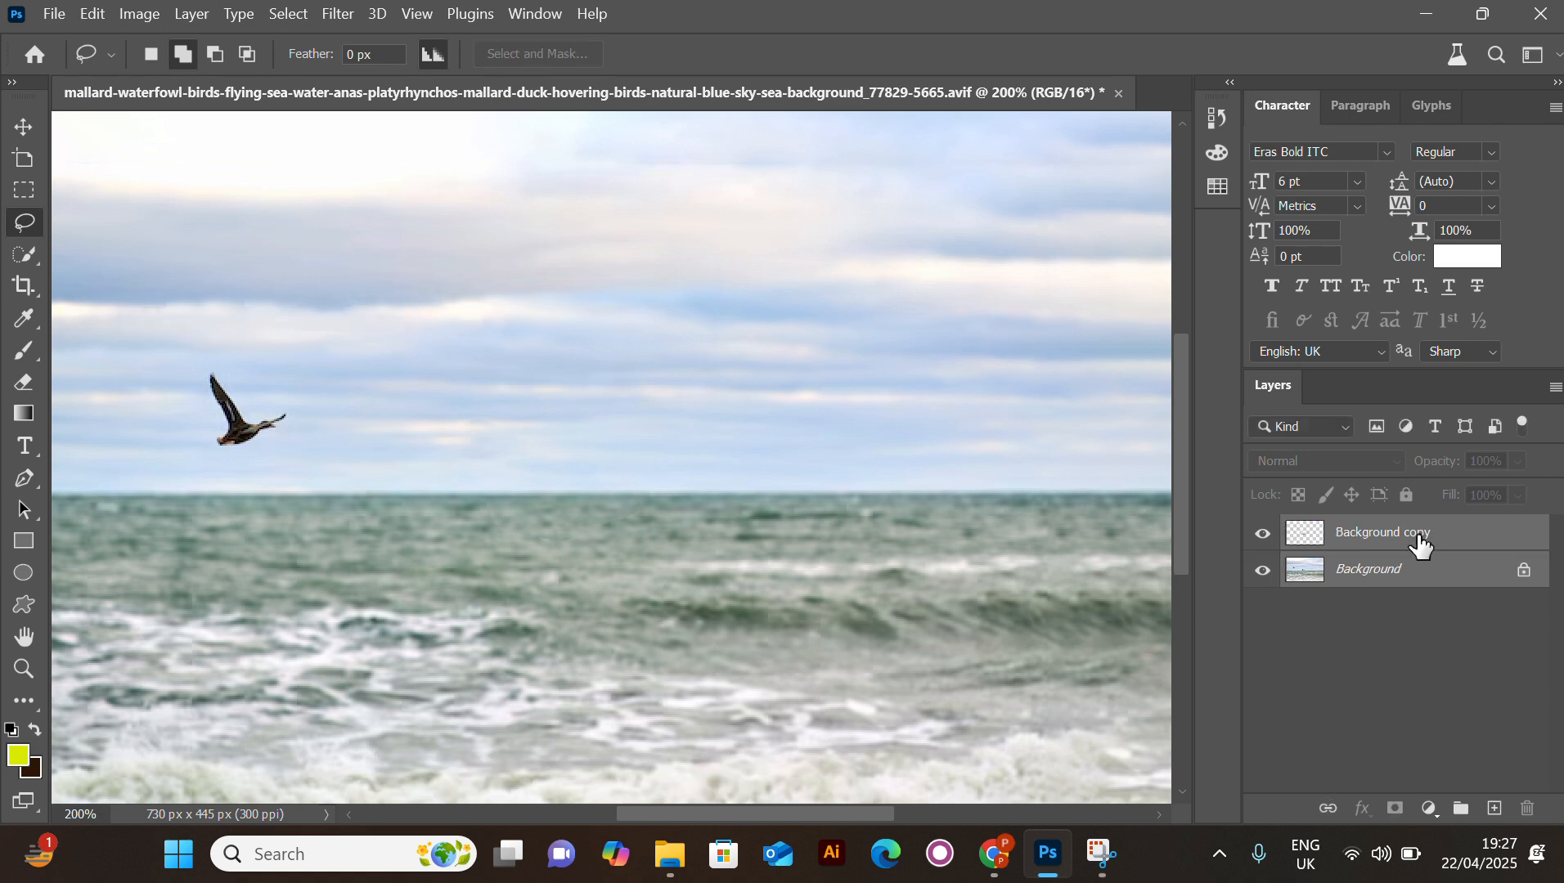
left_click(1365, 612)
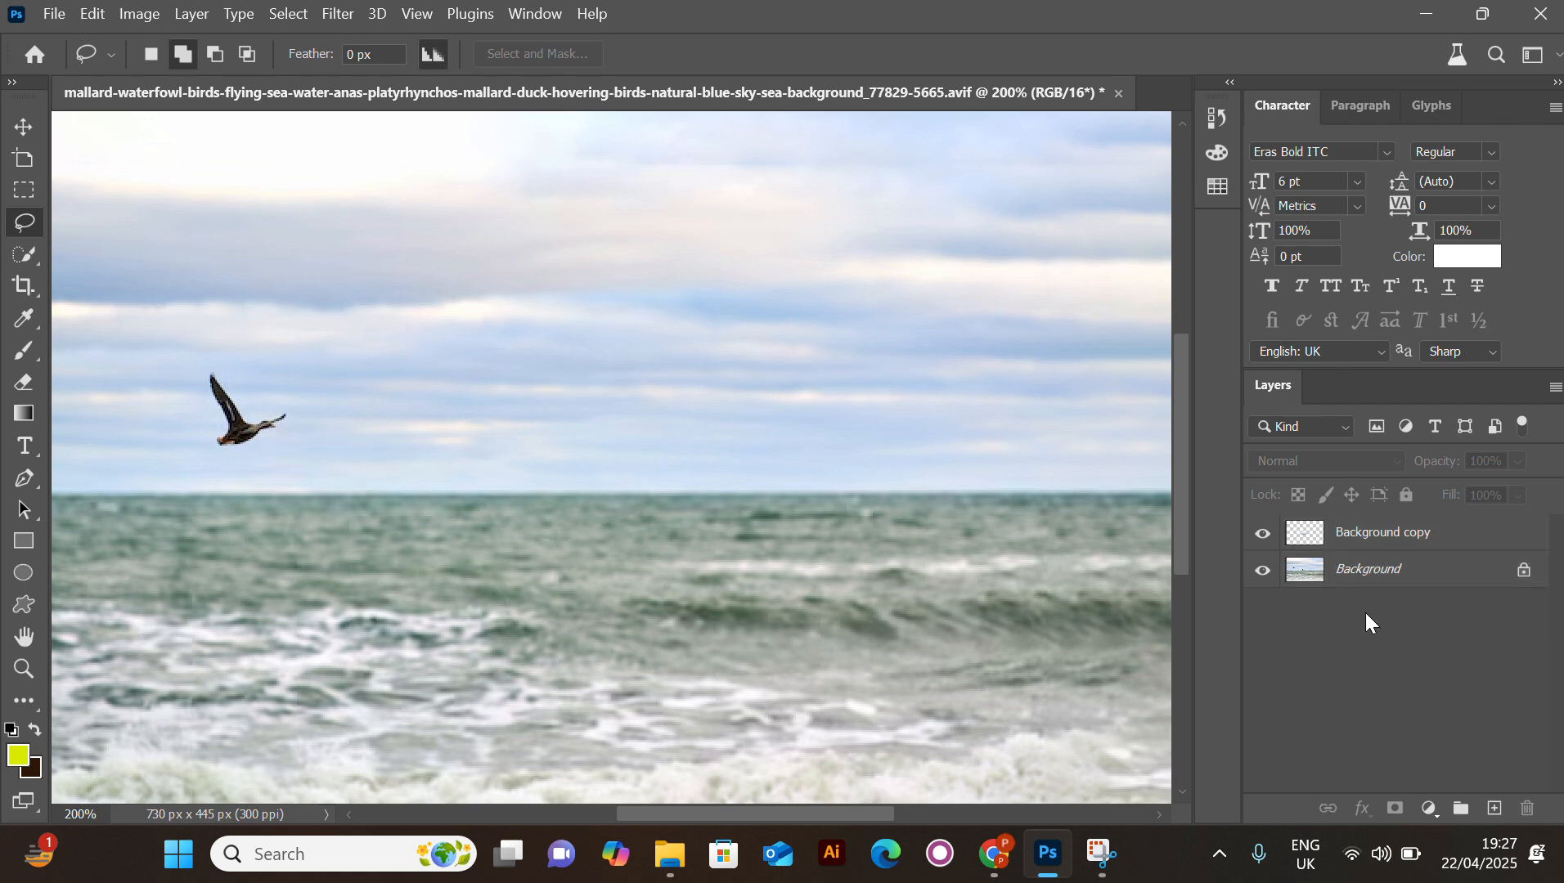
left_click(1377, 539)
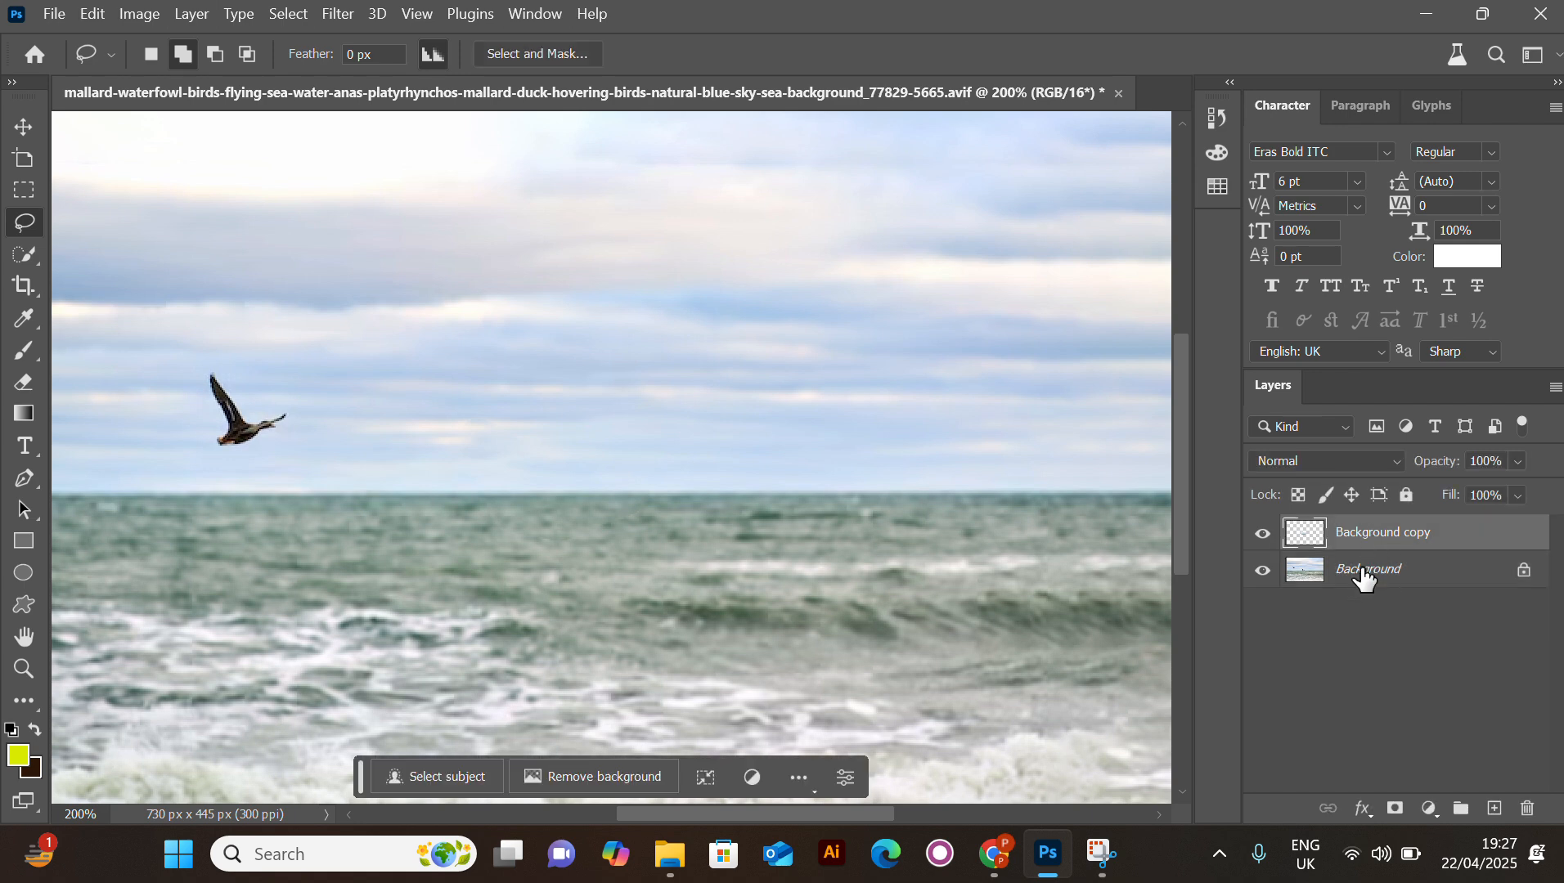
left_click(1394, 707)
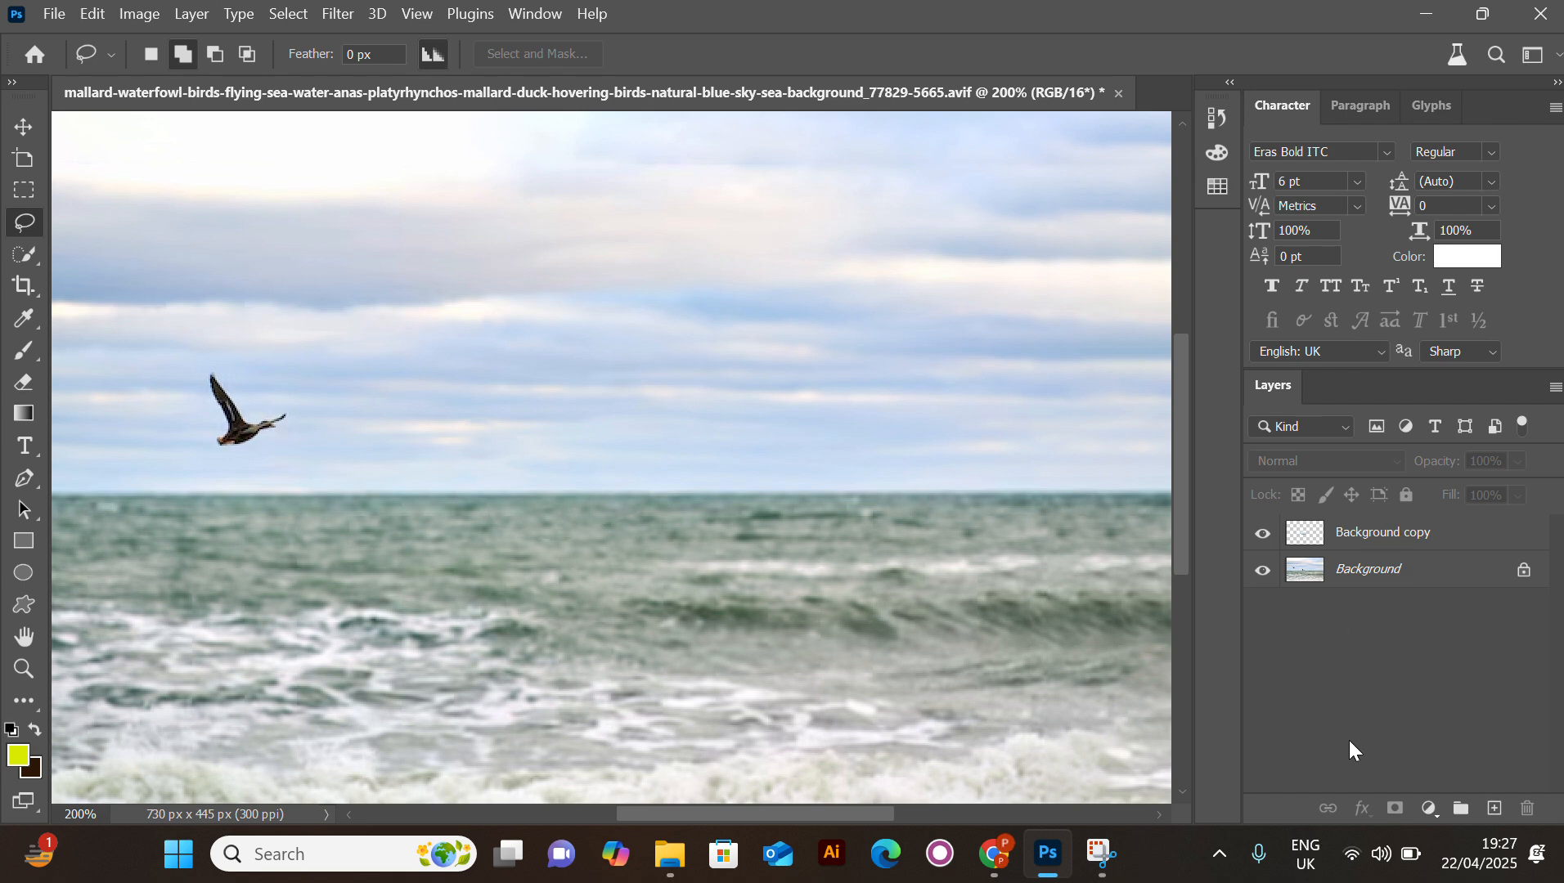
left_click(1389, 540)
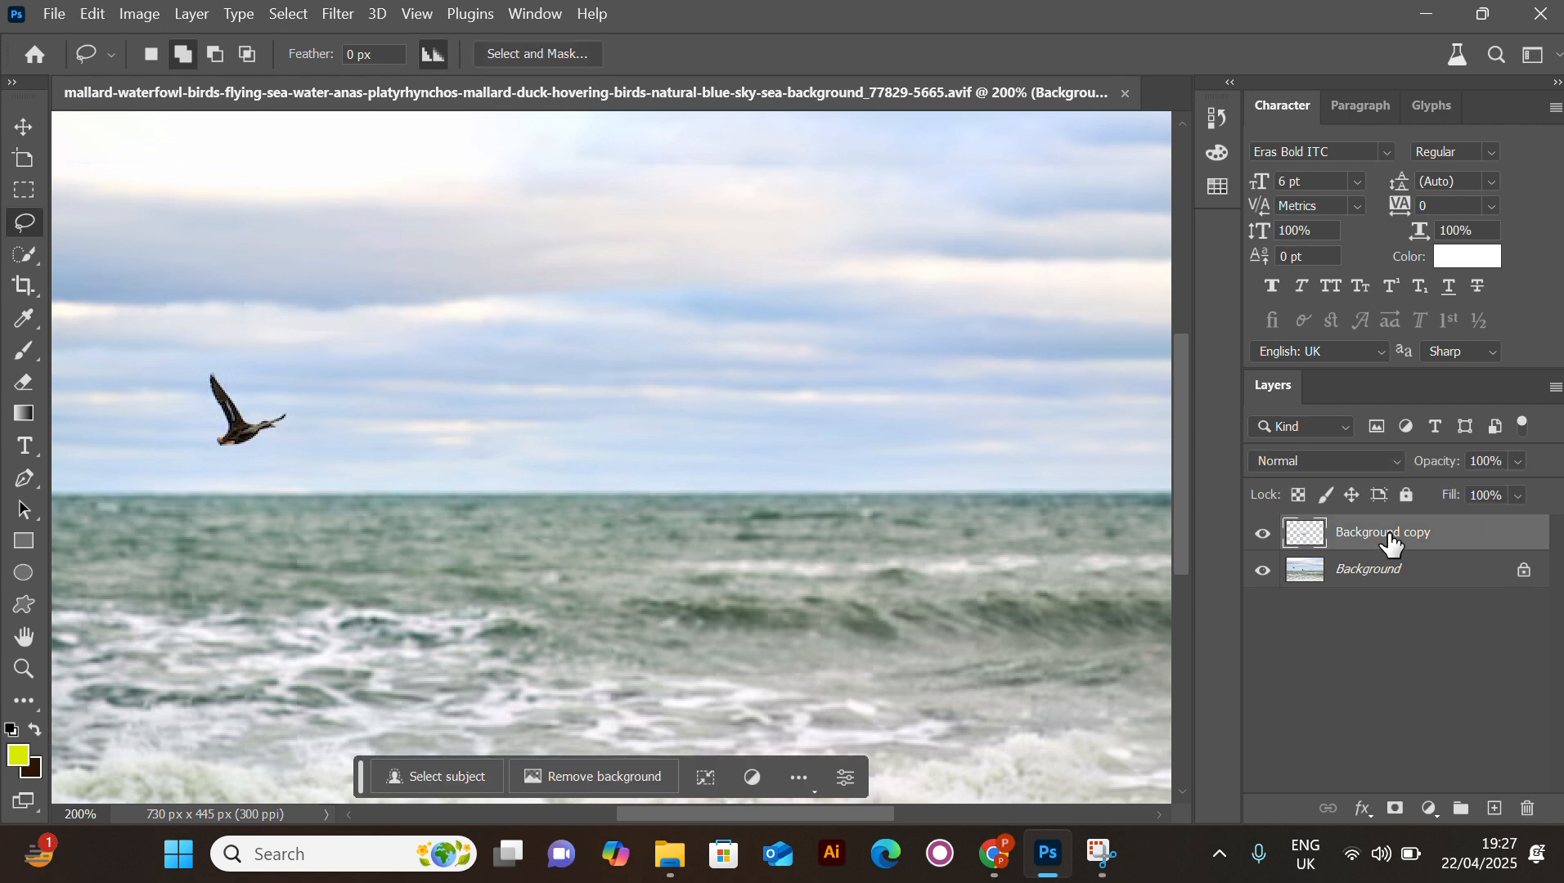
left_click(1404, 574, "shift")
right_click(1403, 575)
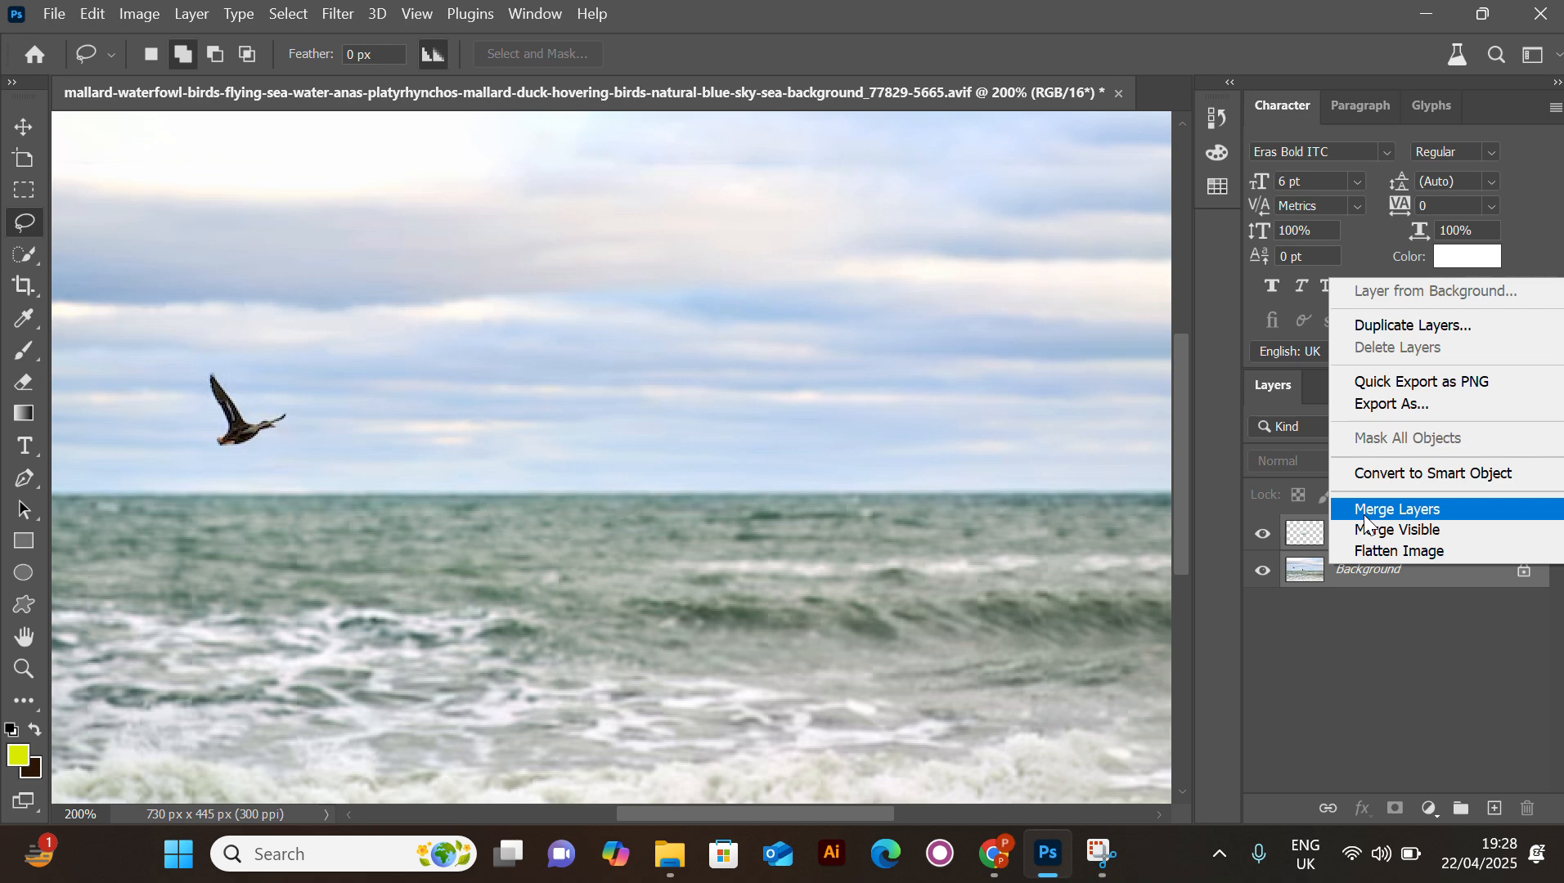
left_click(1338, 663)
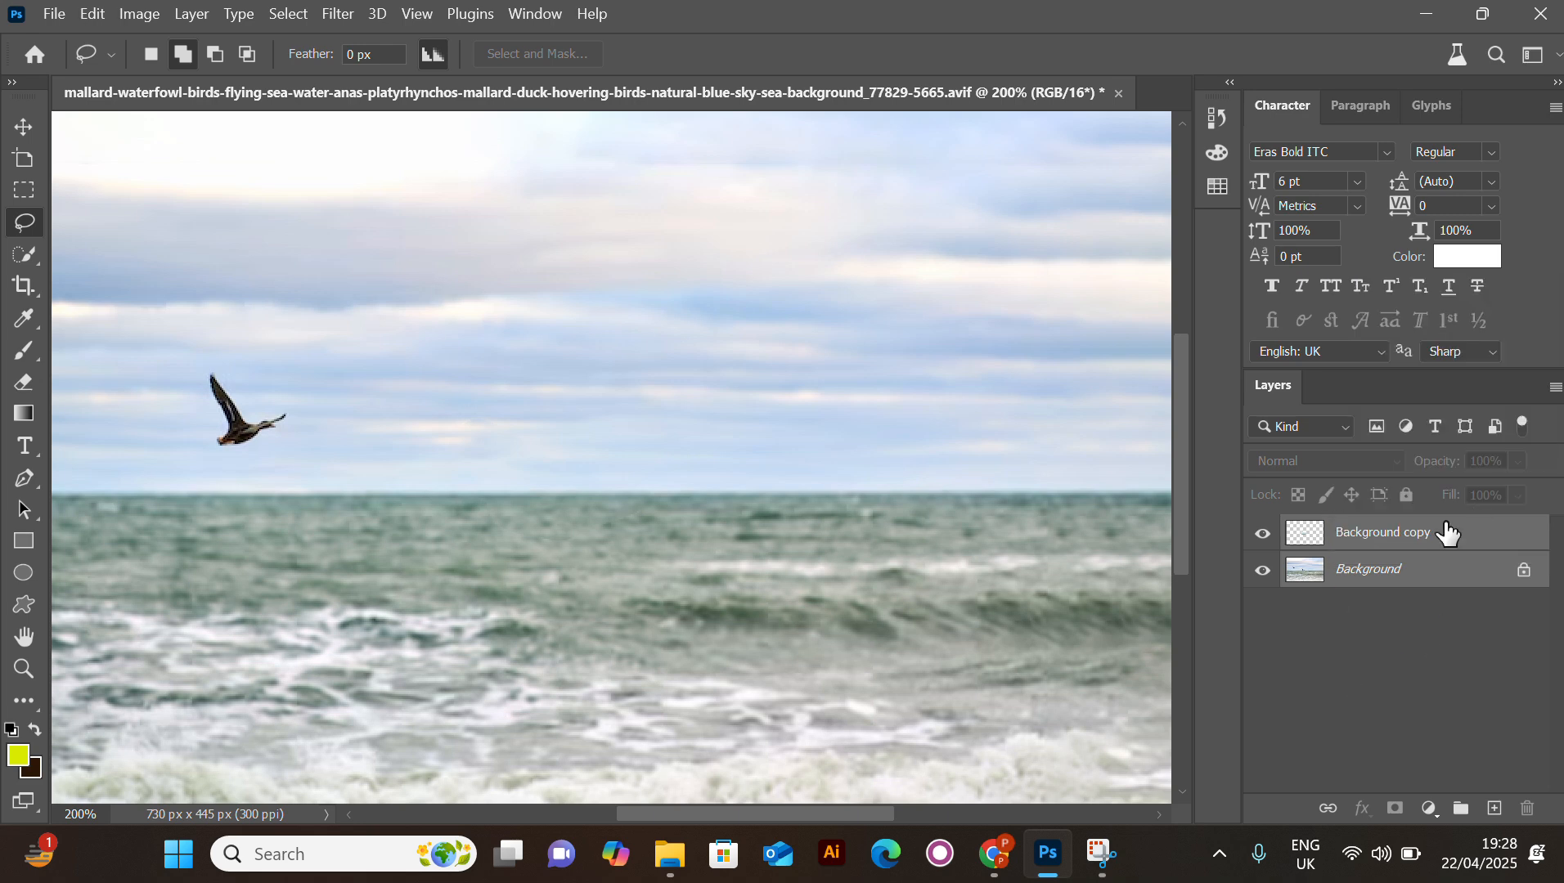
Delete the Background copy layer that holds the filled patch.
left_click(1364, 539)
key("Delete")
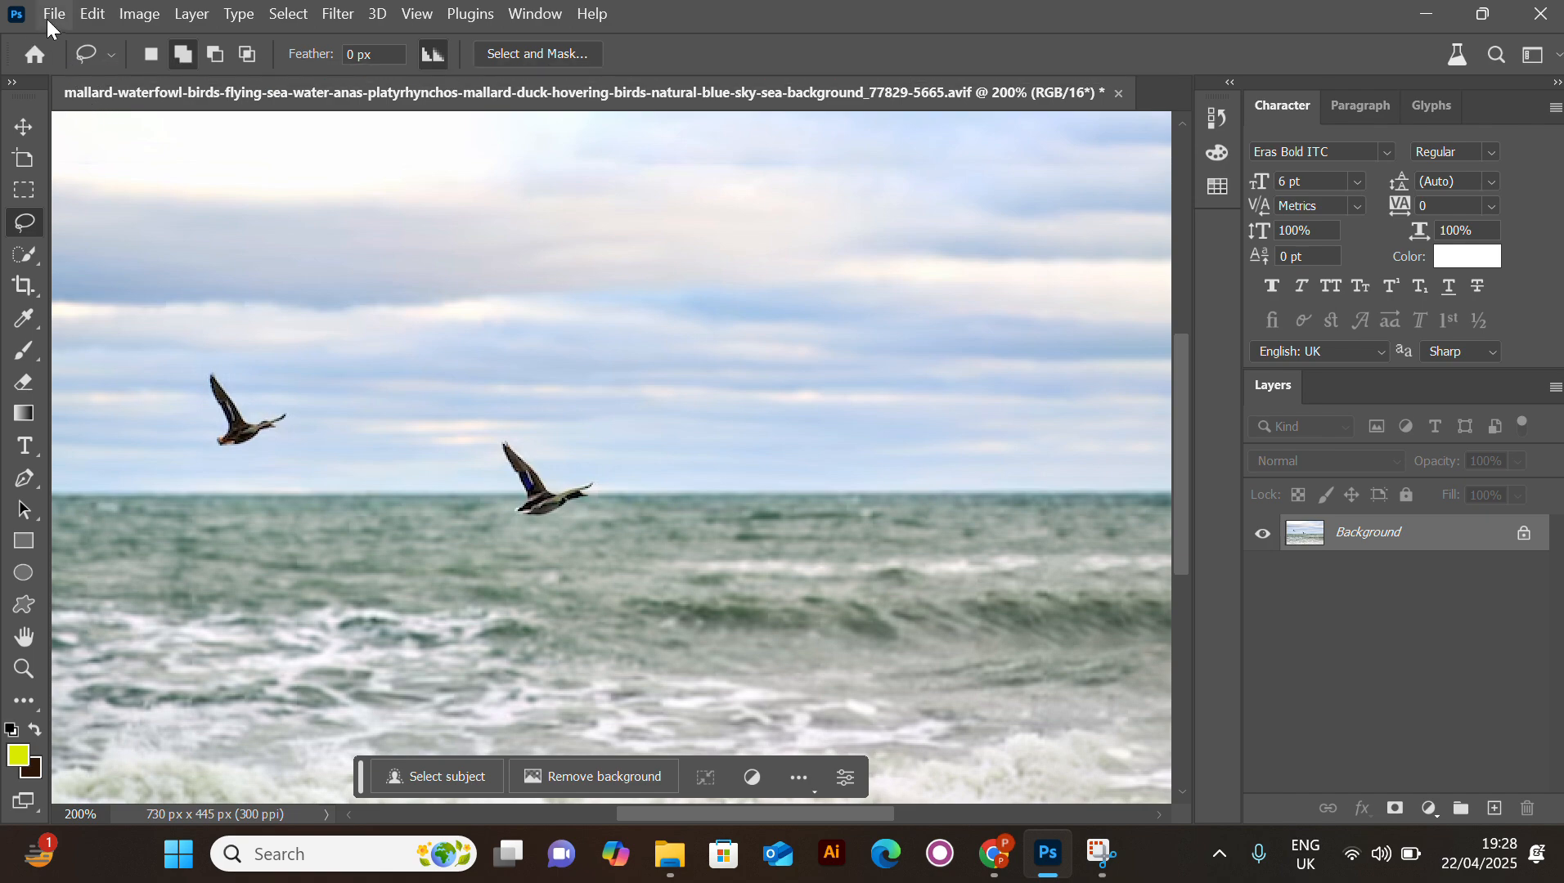
left_click(93, 20)
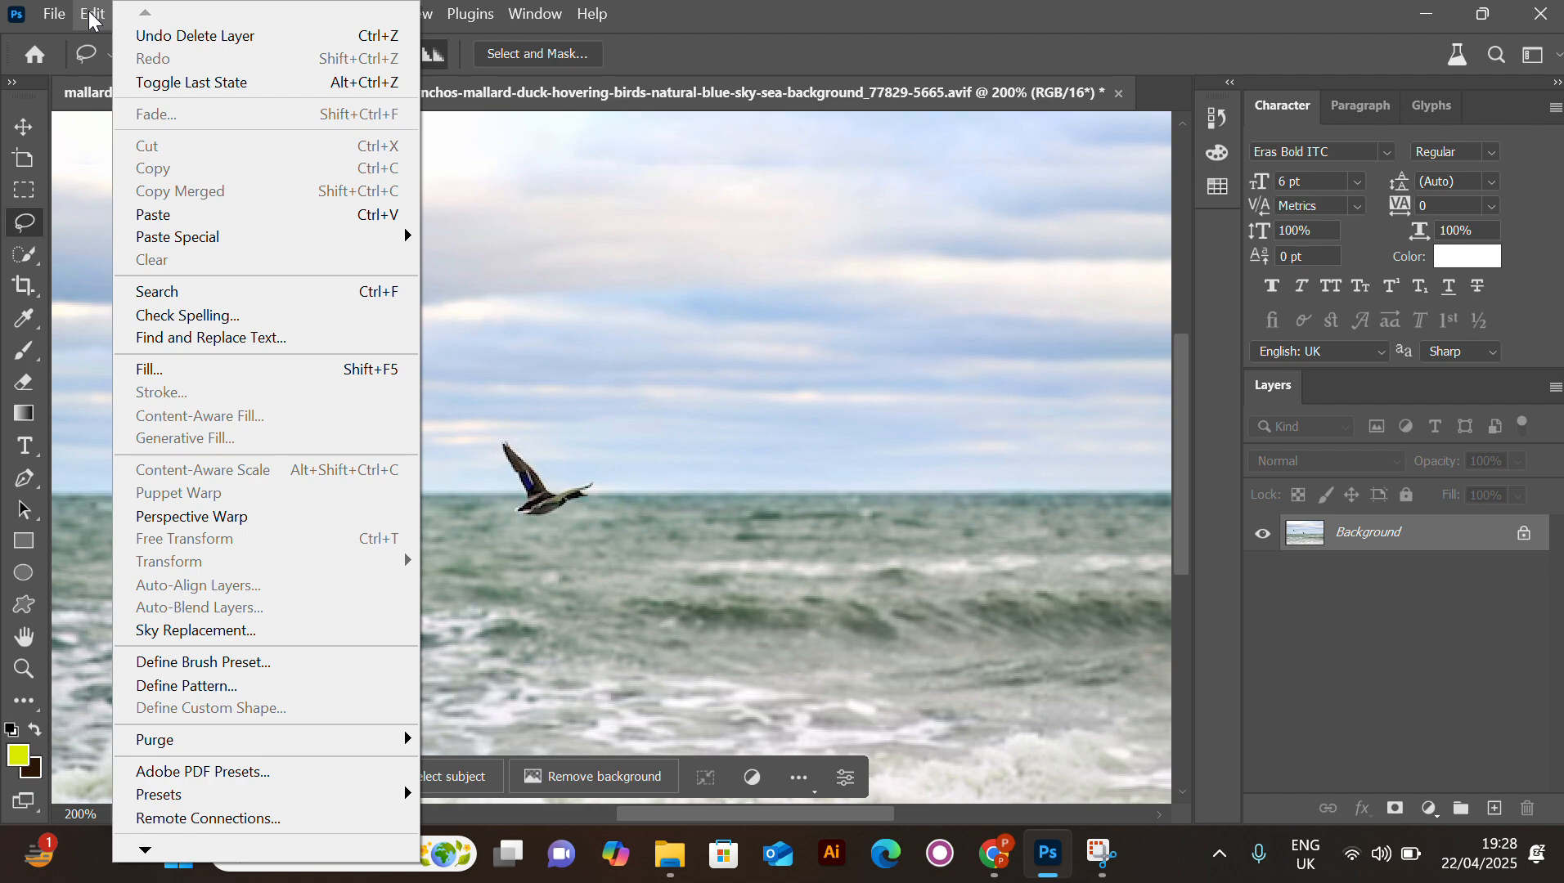
mouse_move(177, 10)
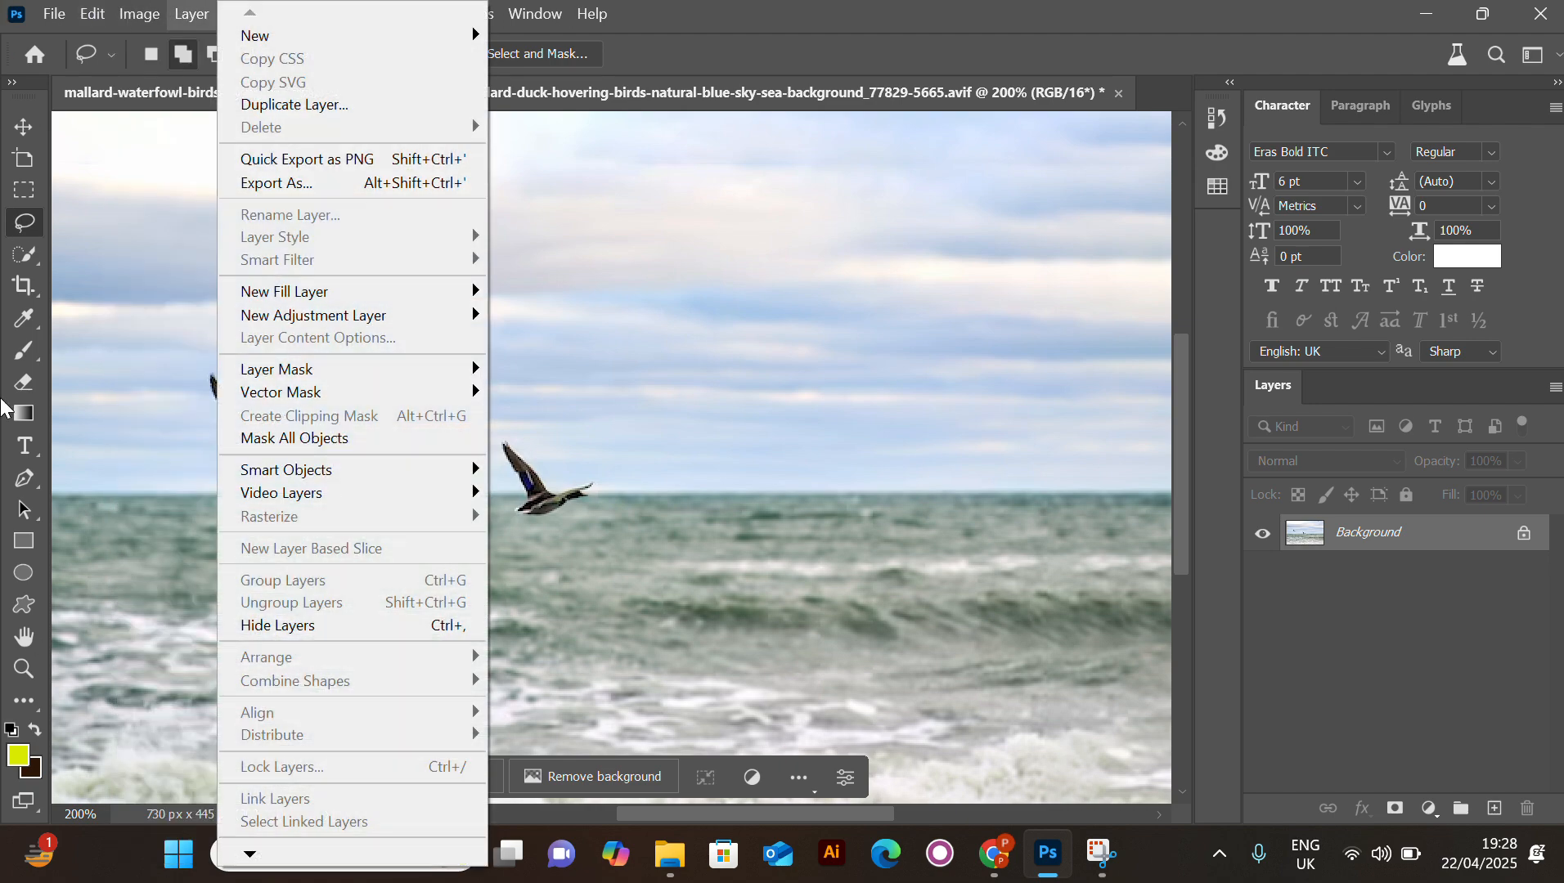
Switch to the Patch tool.
left_click(35, 710)
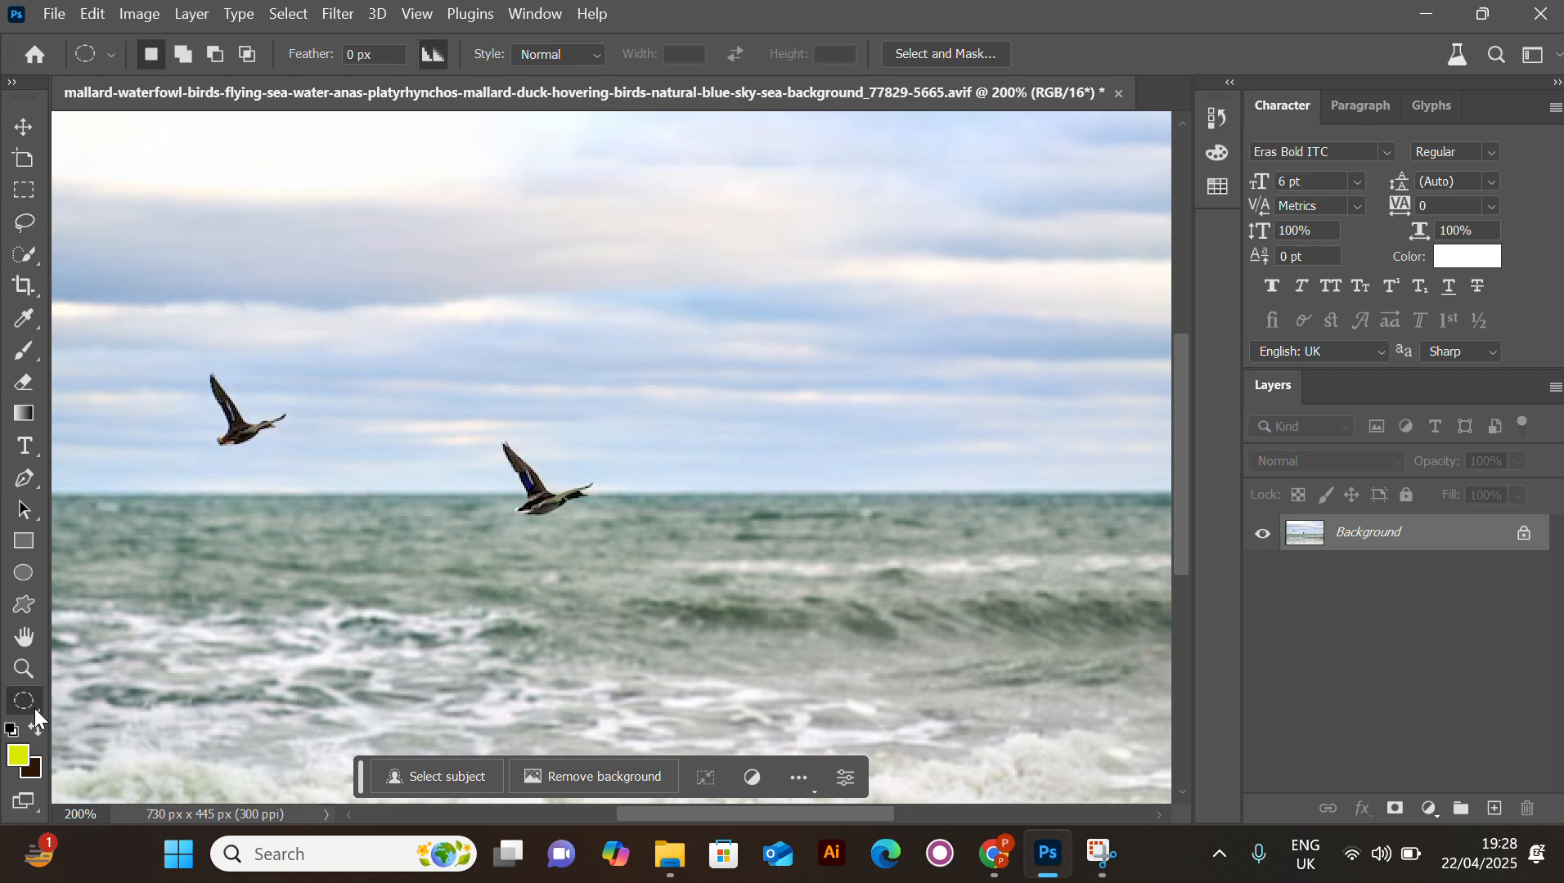
left_click(33, 709)
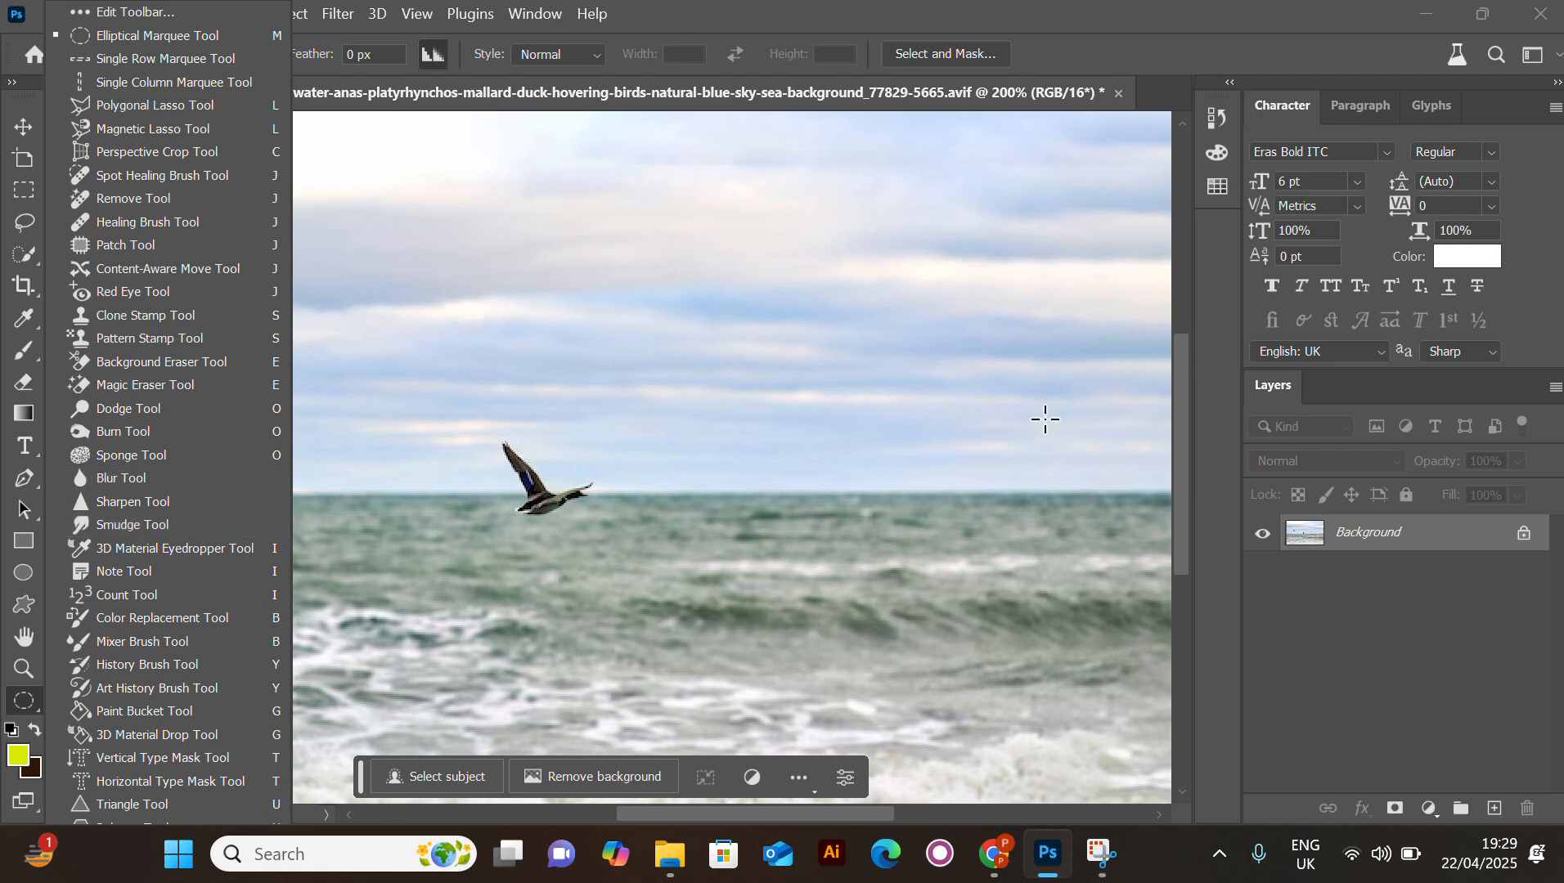
left_click(1337, 650)
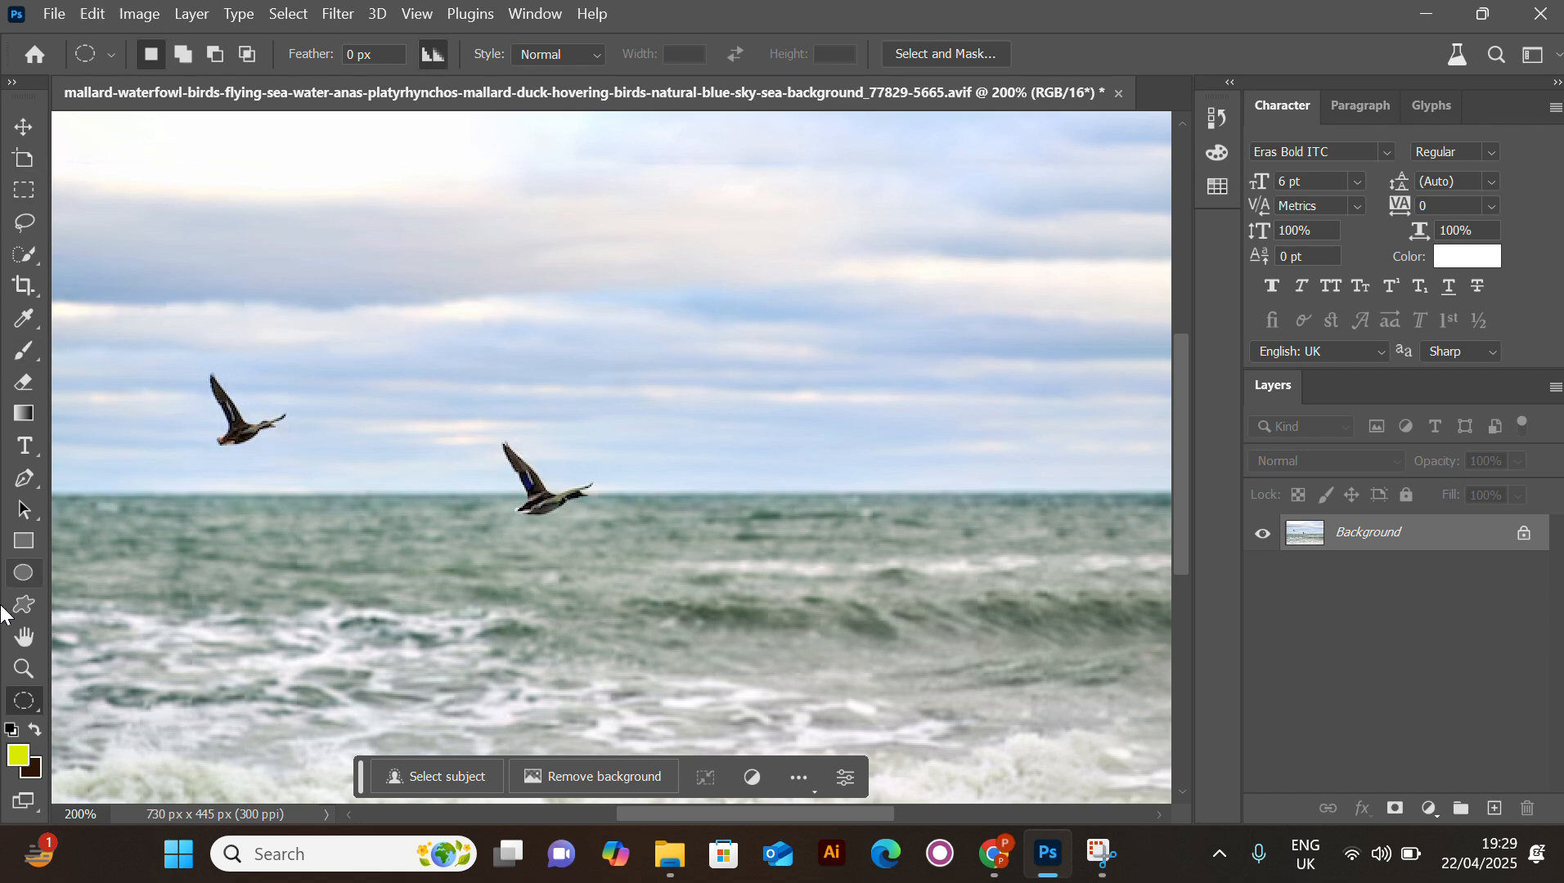
left_click(28, 713)
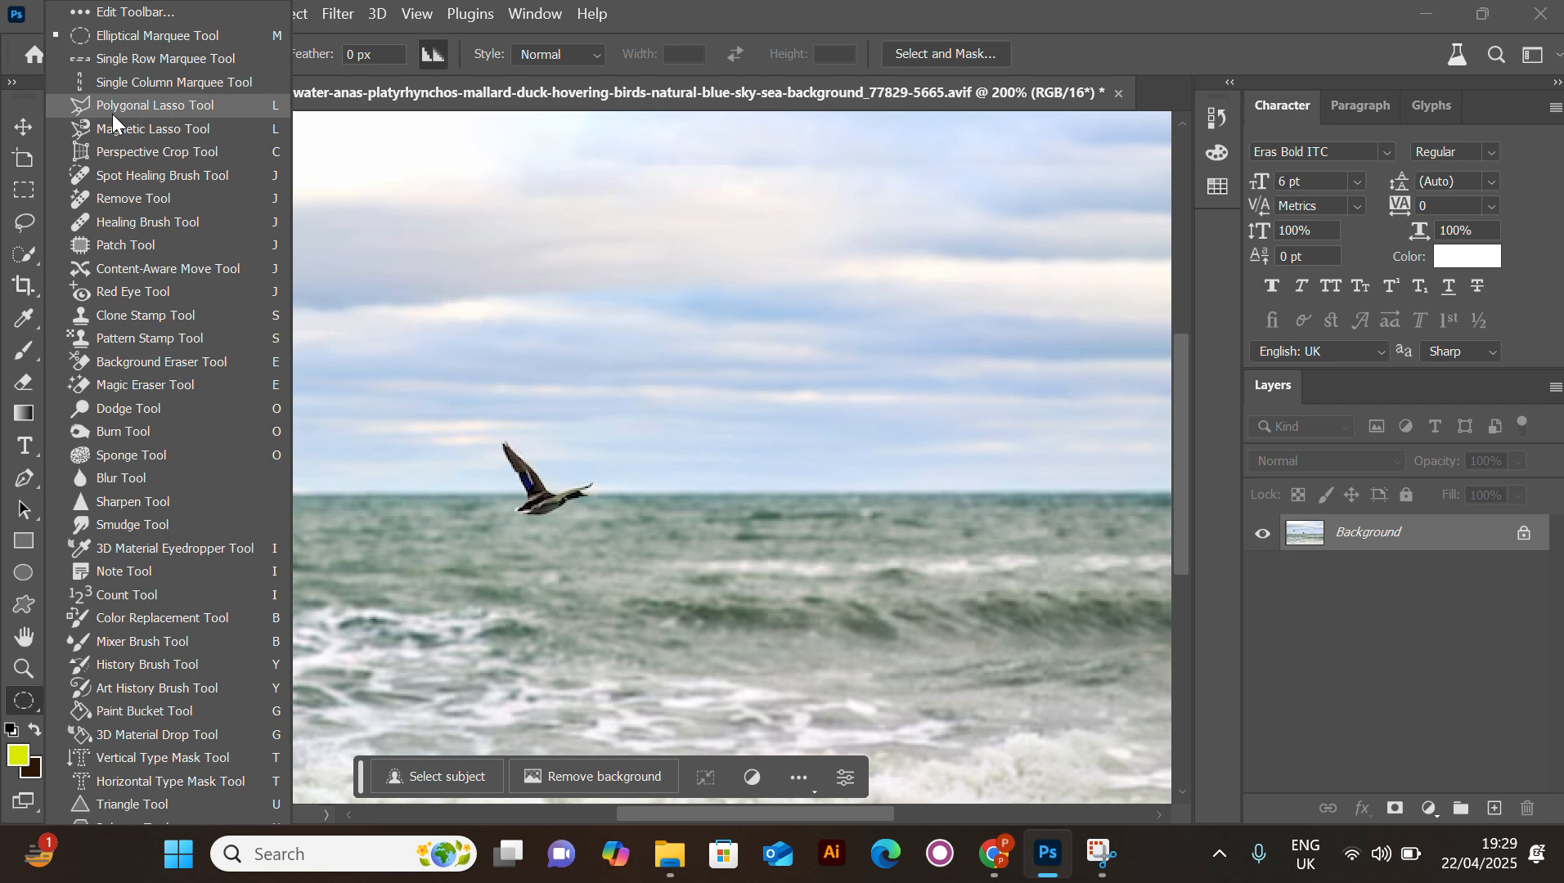
left_click(130, 245)
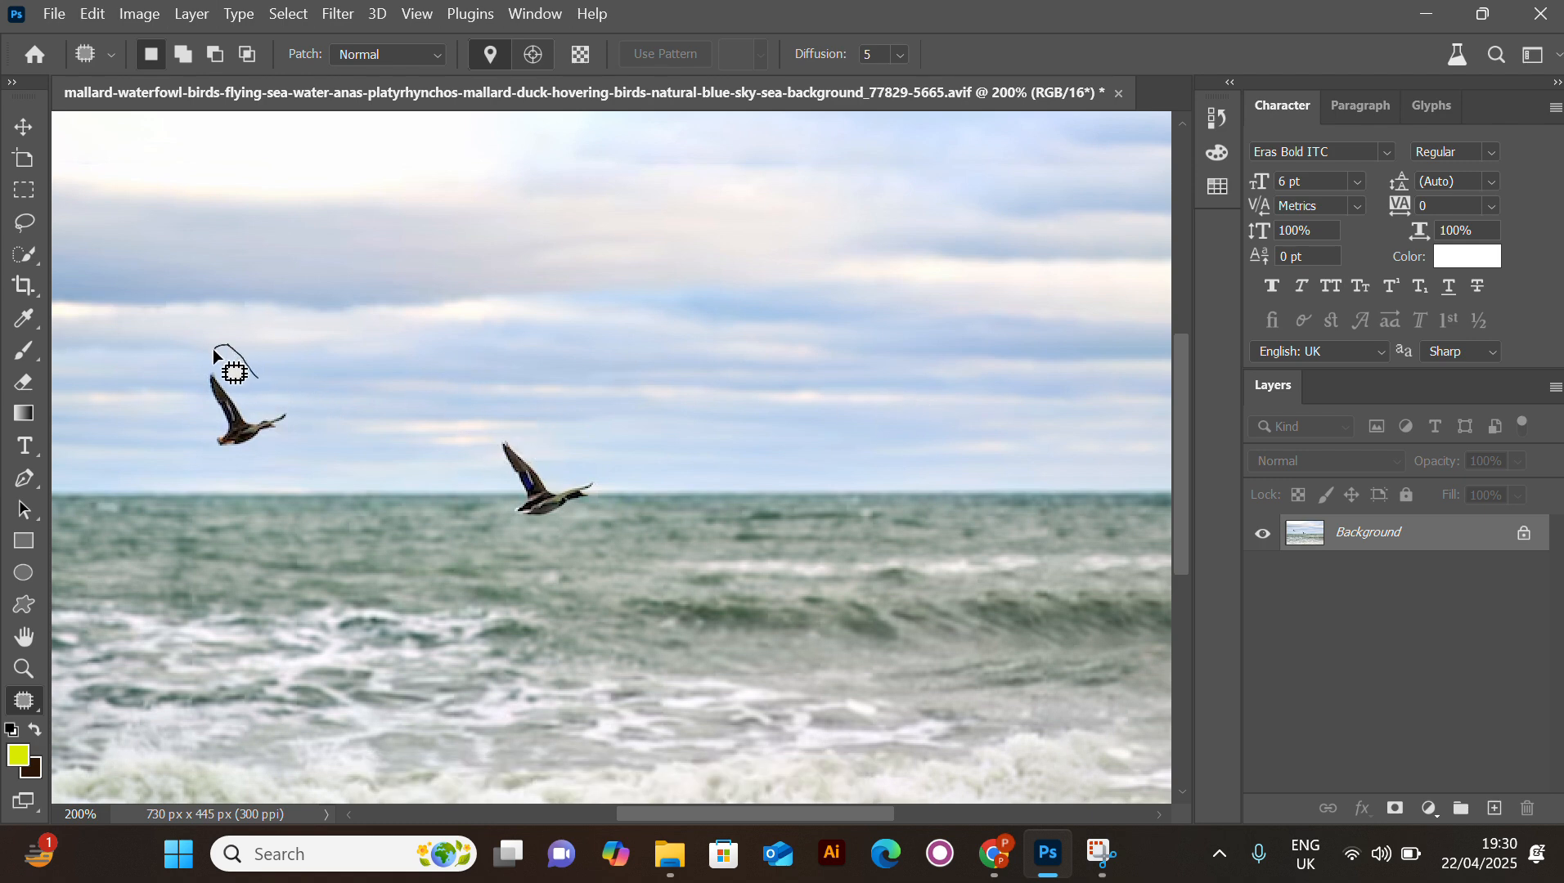
Outline the leftmost bird with the Patch tool, try replacing it with clear sky on its right, and clear the selection.
mouse_move(213, 351)
left_mouse_down()
mouse_move(185, 369)
mouse_move(196, 400)
left_mouse_up()
mouse_move(338, 442)
left_mouse_down()
mouse_move(329, 406)
mouse_move(256, 378)
left_mouse_up()
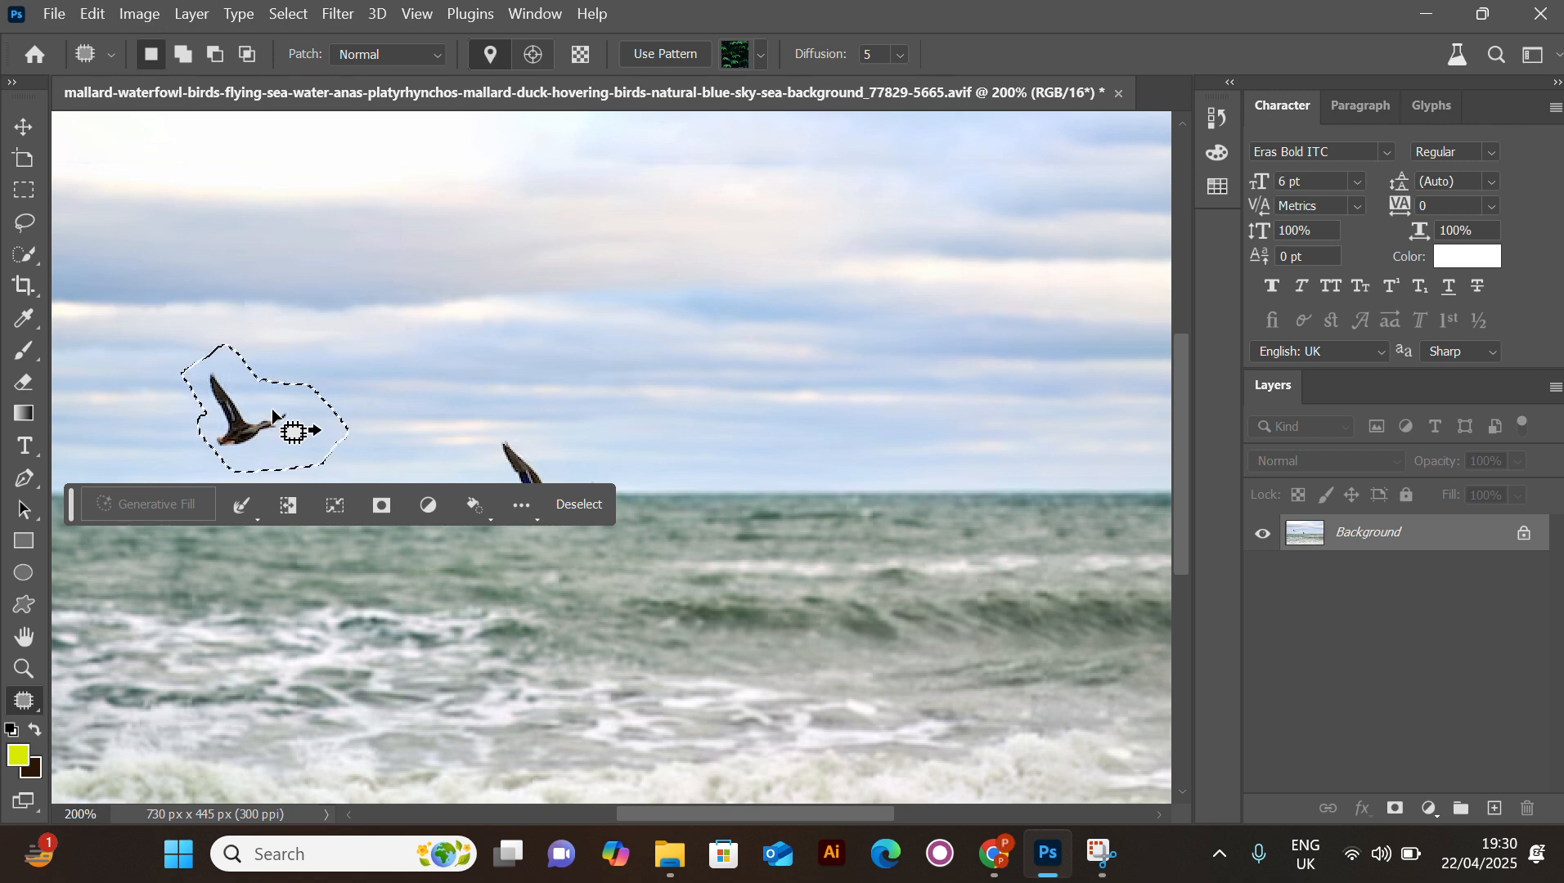
left_click_drag(271, 408, 723, 416)
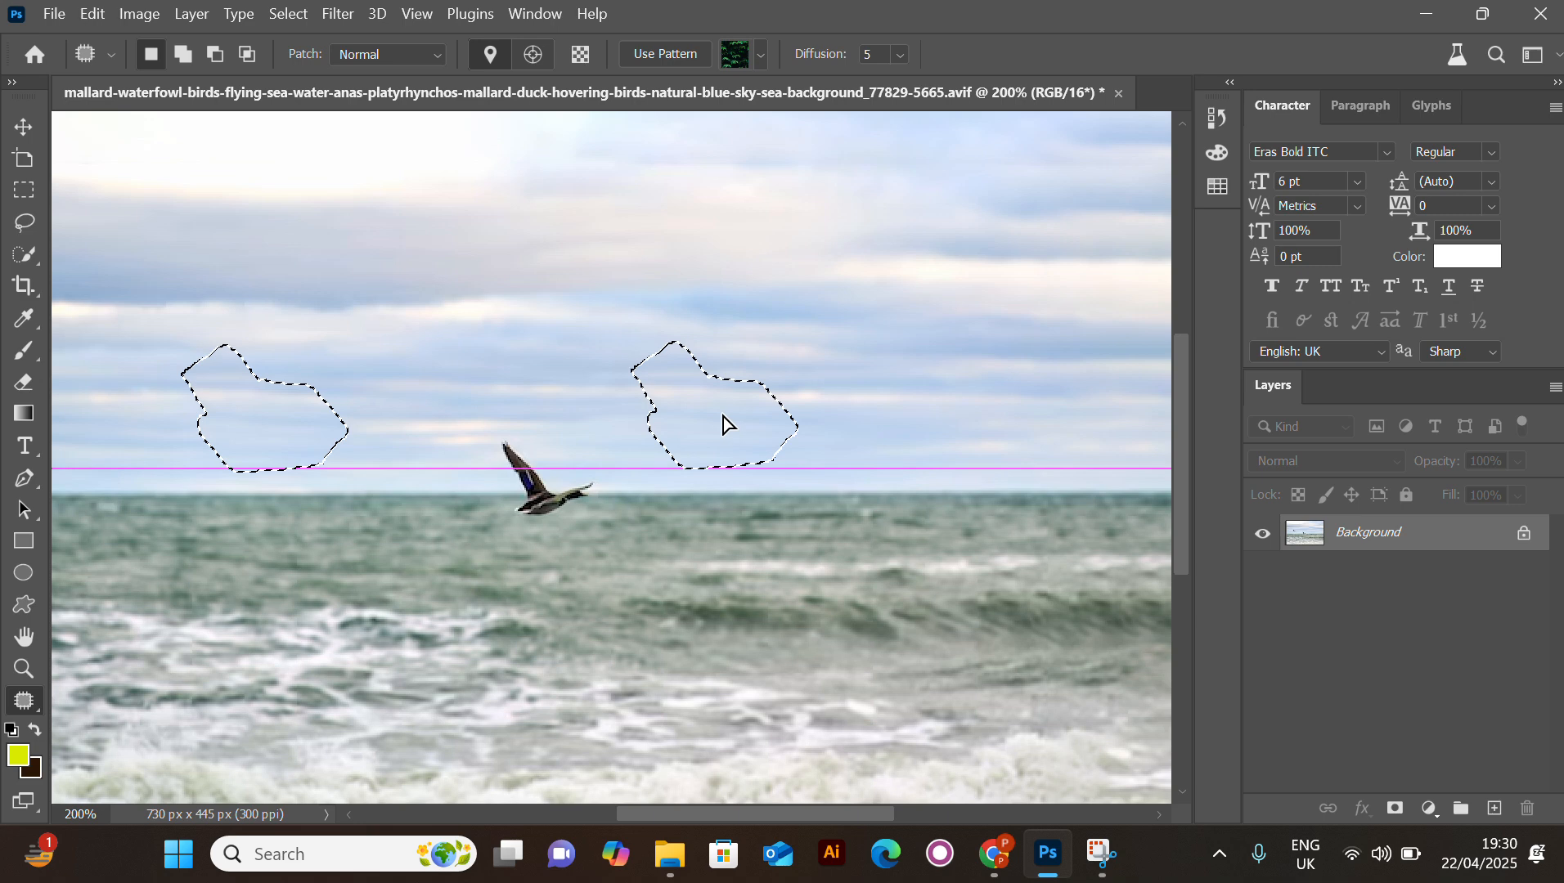
left_click_drag(723, 415, 708, 421)
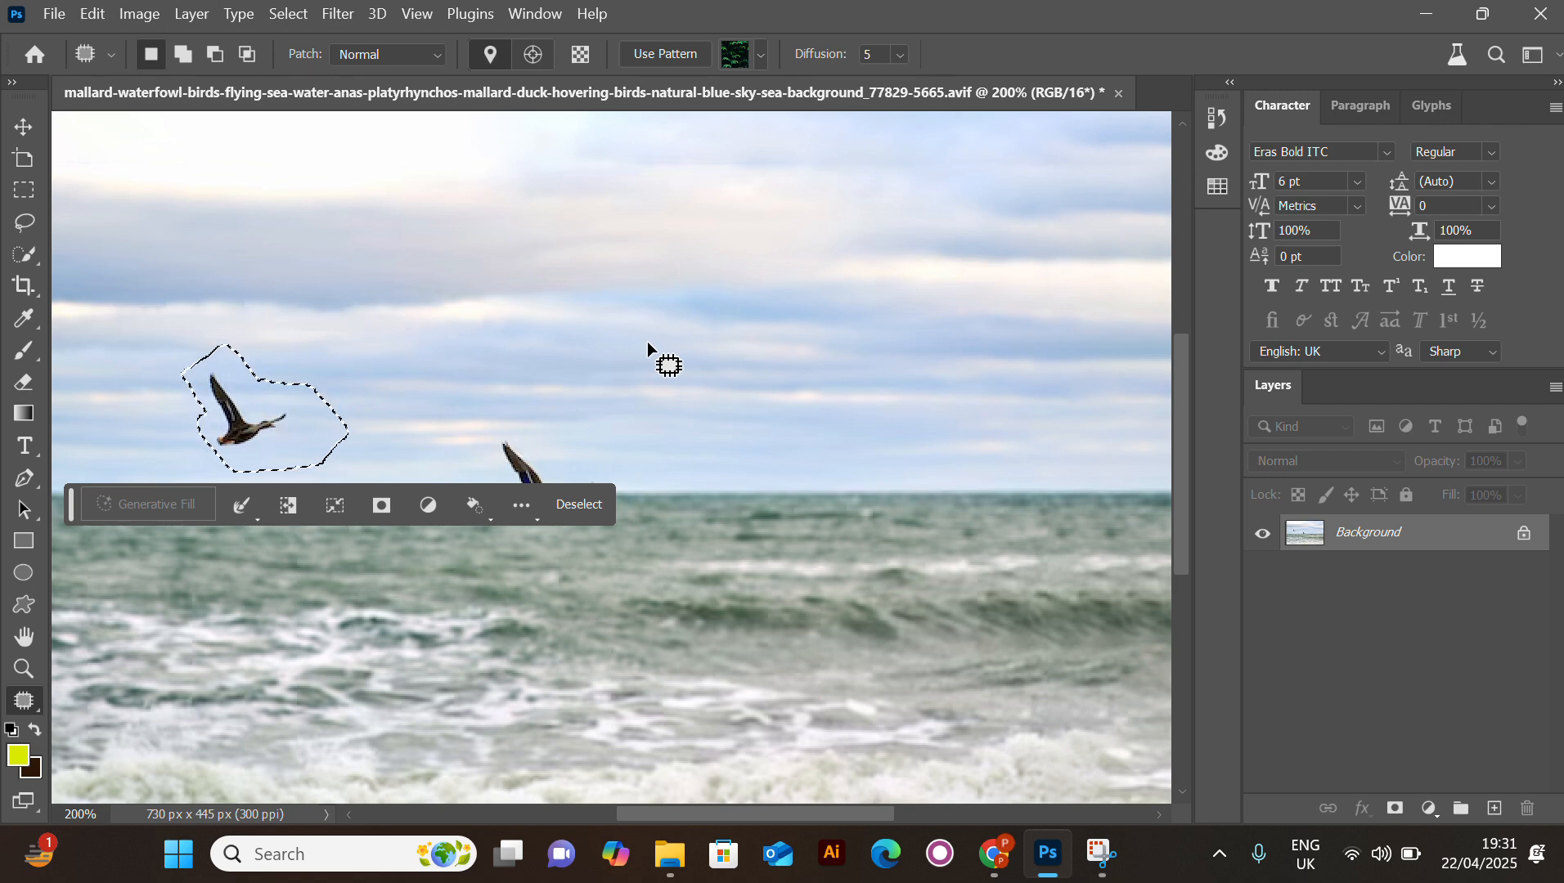
key("ctrl+d")
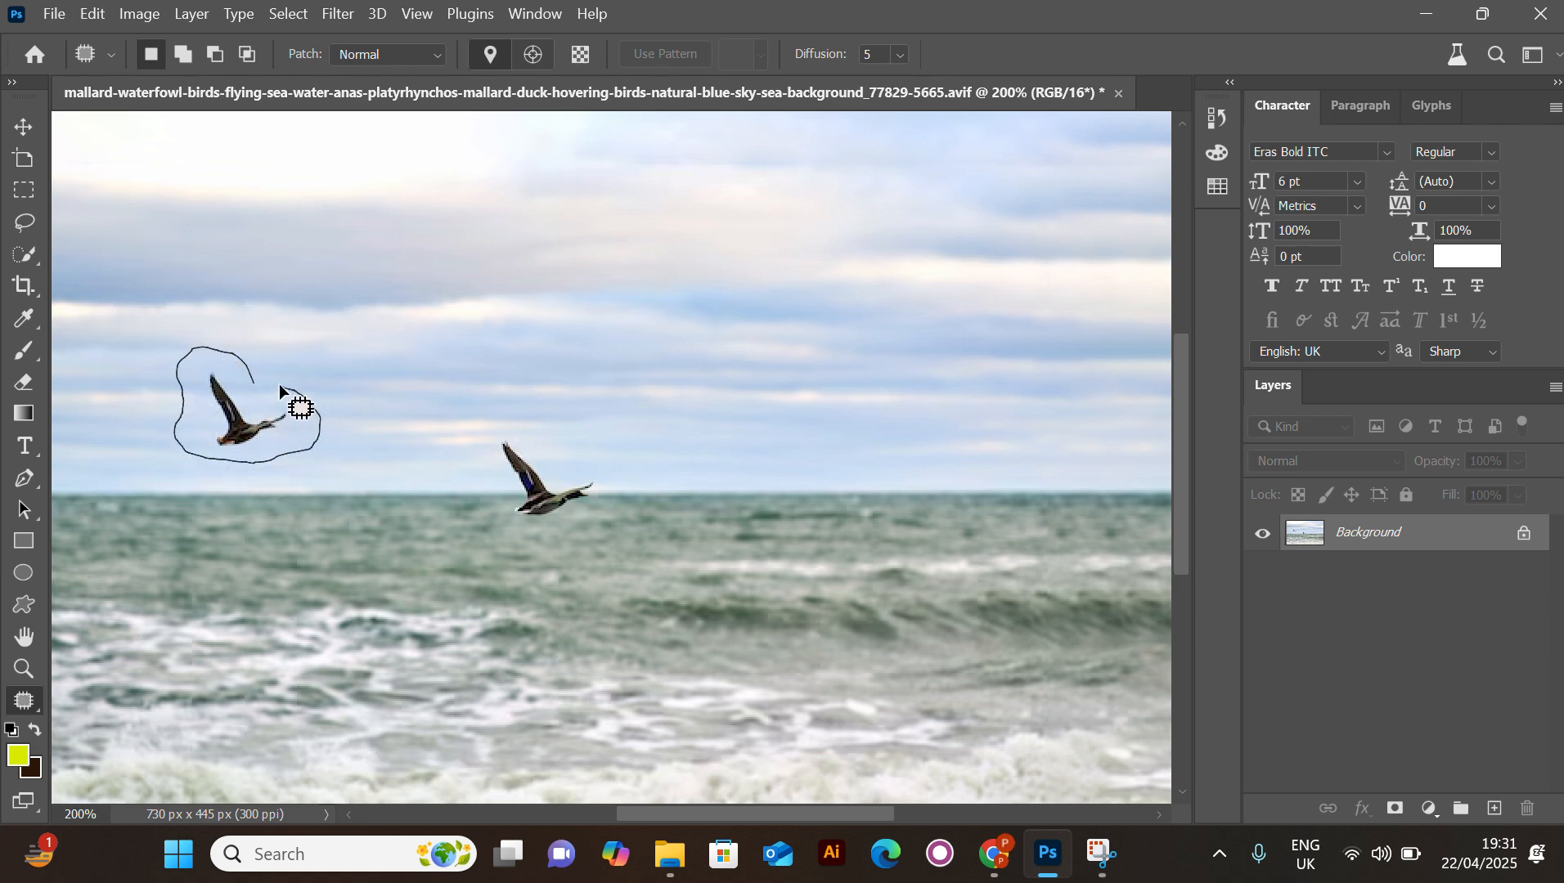
Outline the leftmost bird again, patch it with clear sky just above the horizon beyond the second bird, and deselect.
left_click_drag(255, 382, 802, 442)
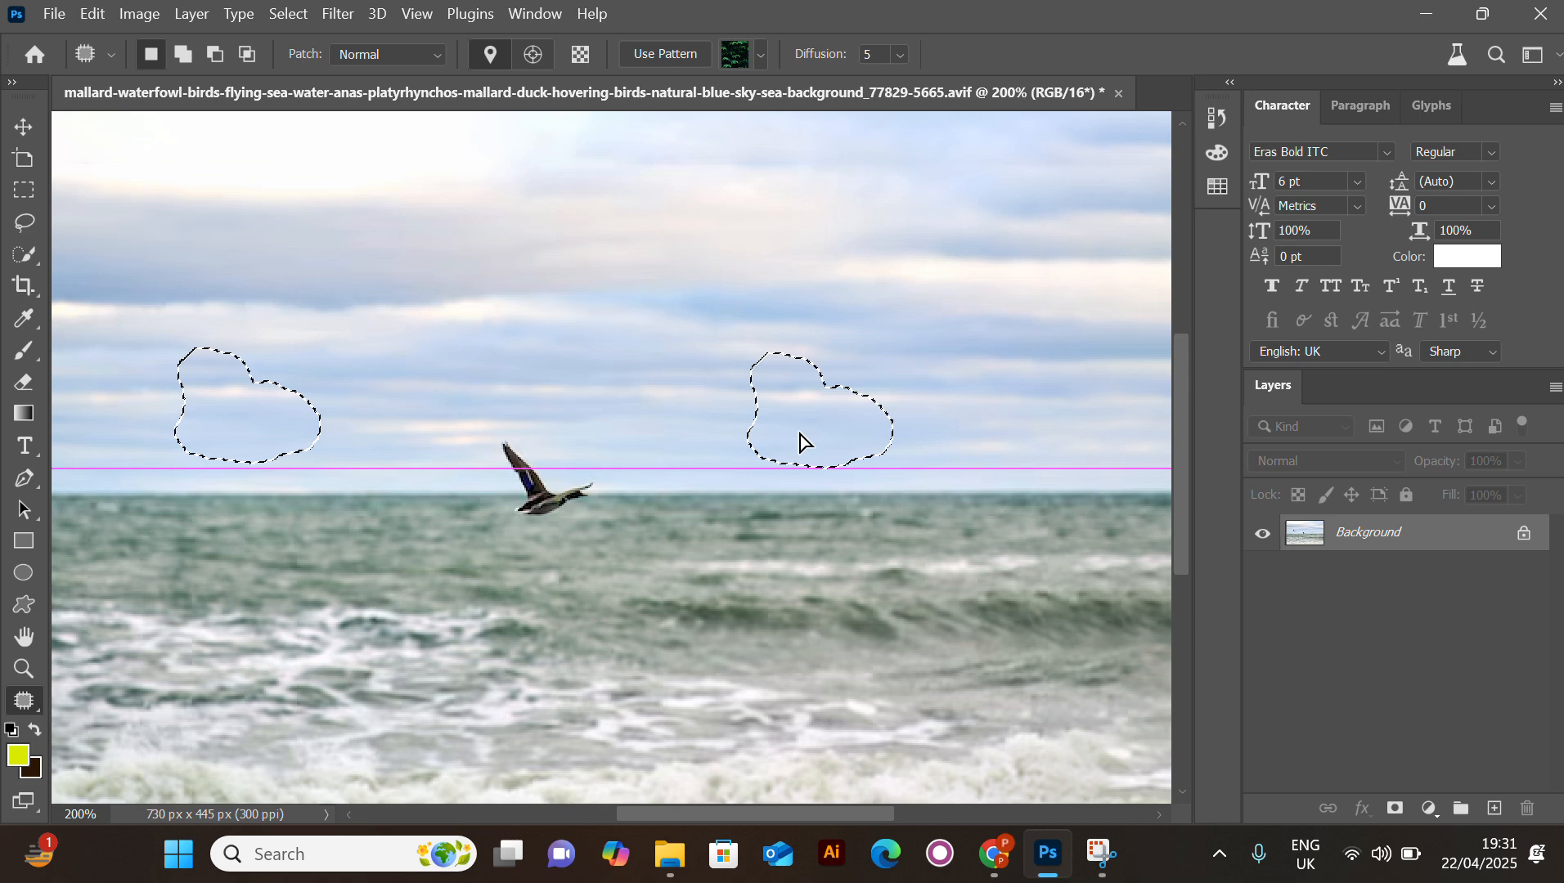
left_click_drag(802, 443, 802, 443)
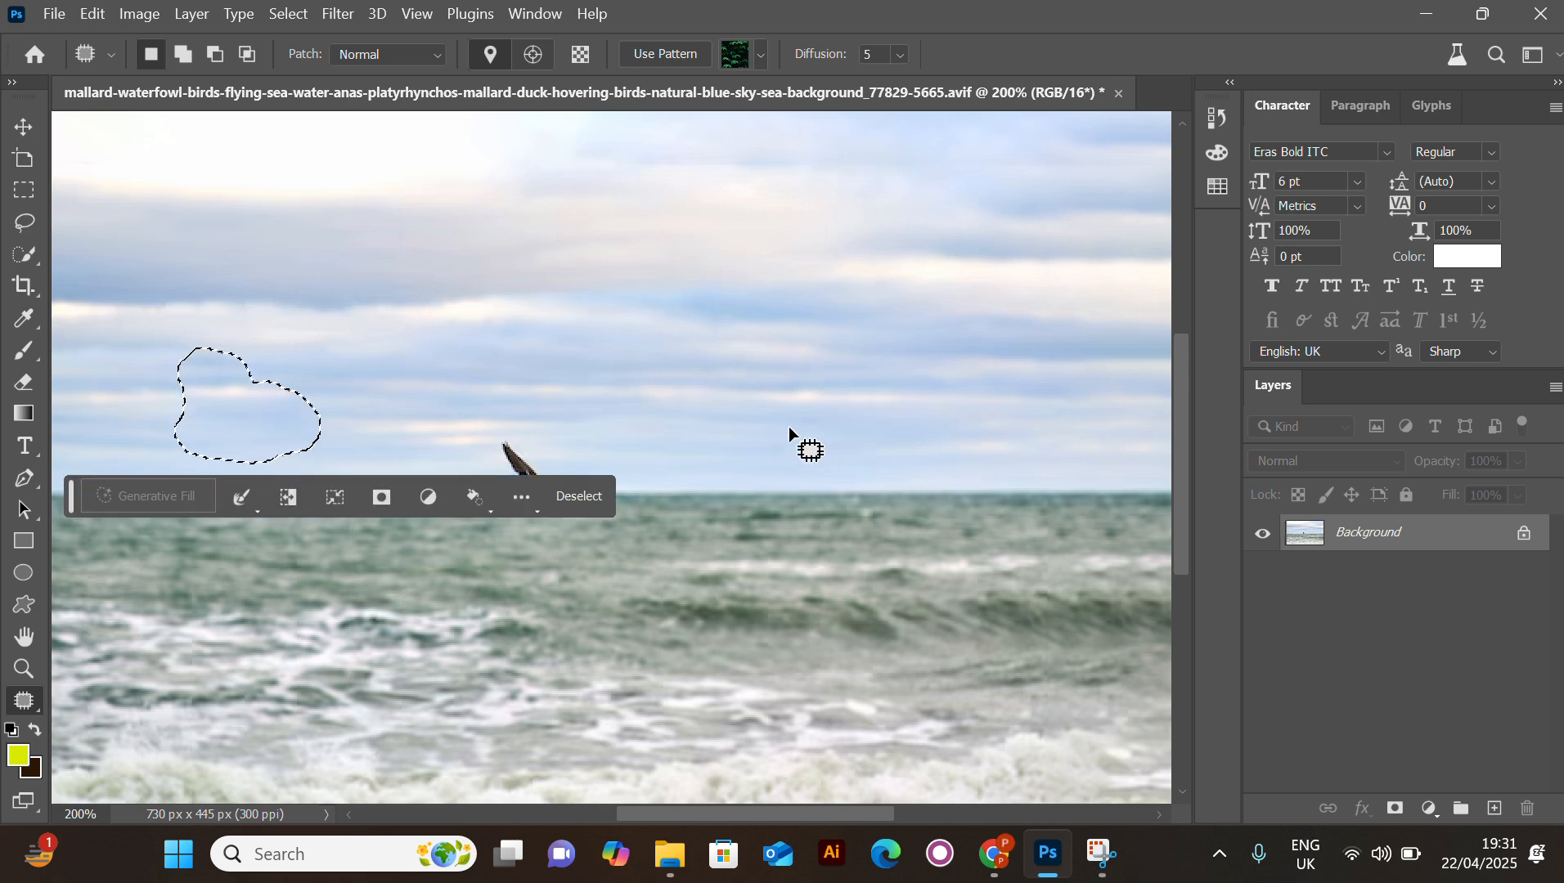
key("ctrl+d")
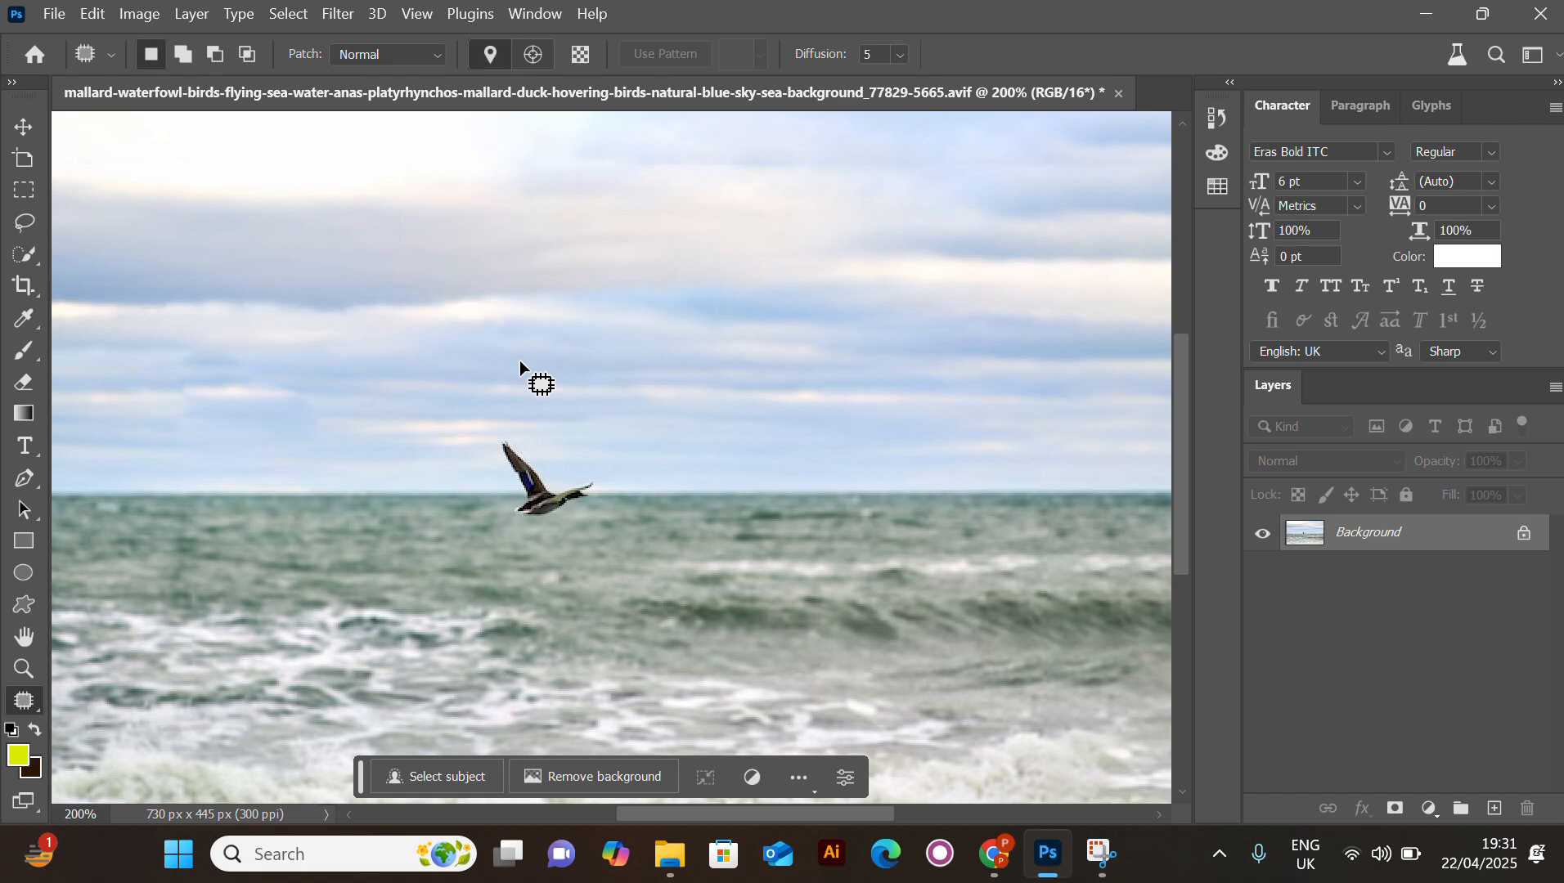
Undo the deselection and the sky patch over the leftmost bird, then clear the remaining selection.
key("ctrl+z")
key("ctrl+z")
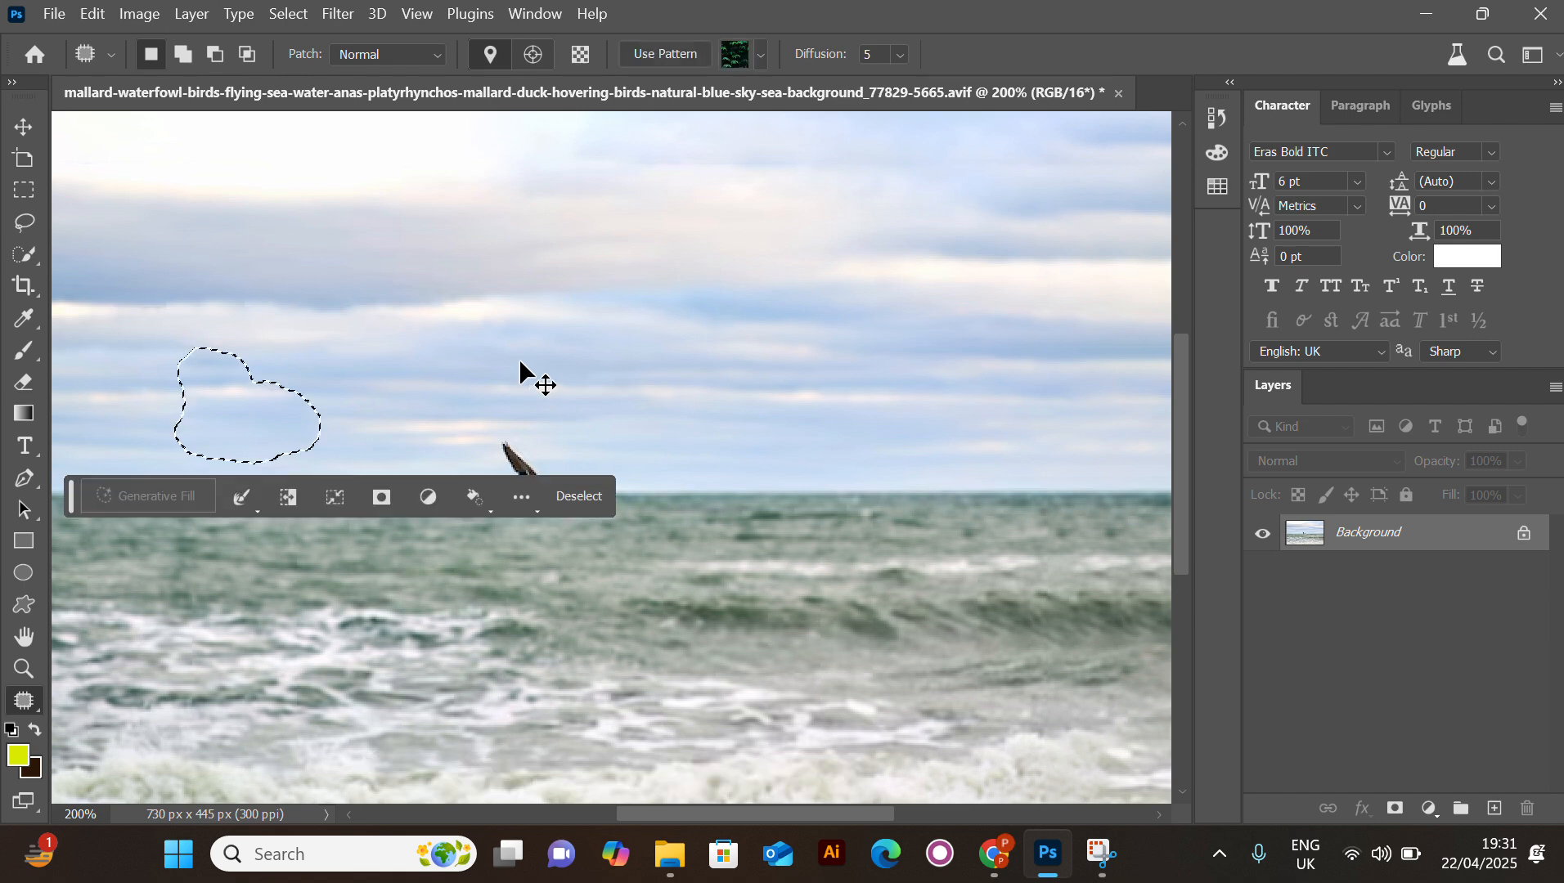
key("ctrl+d")
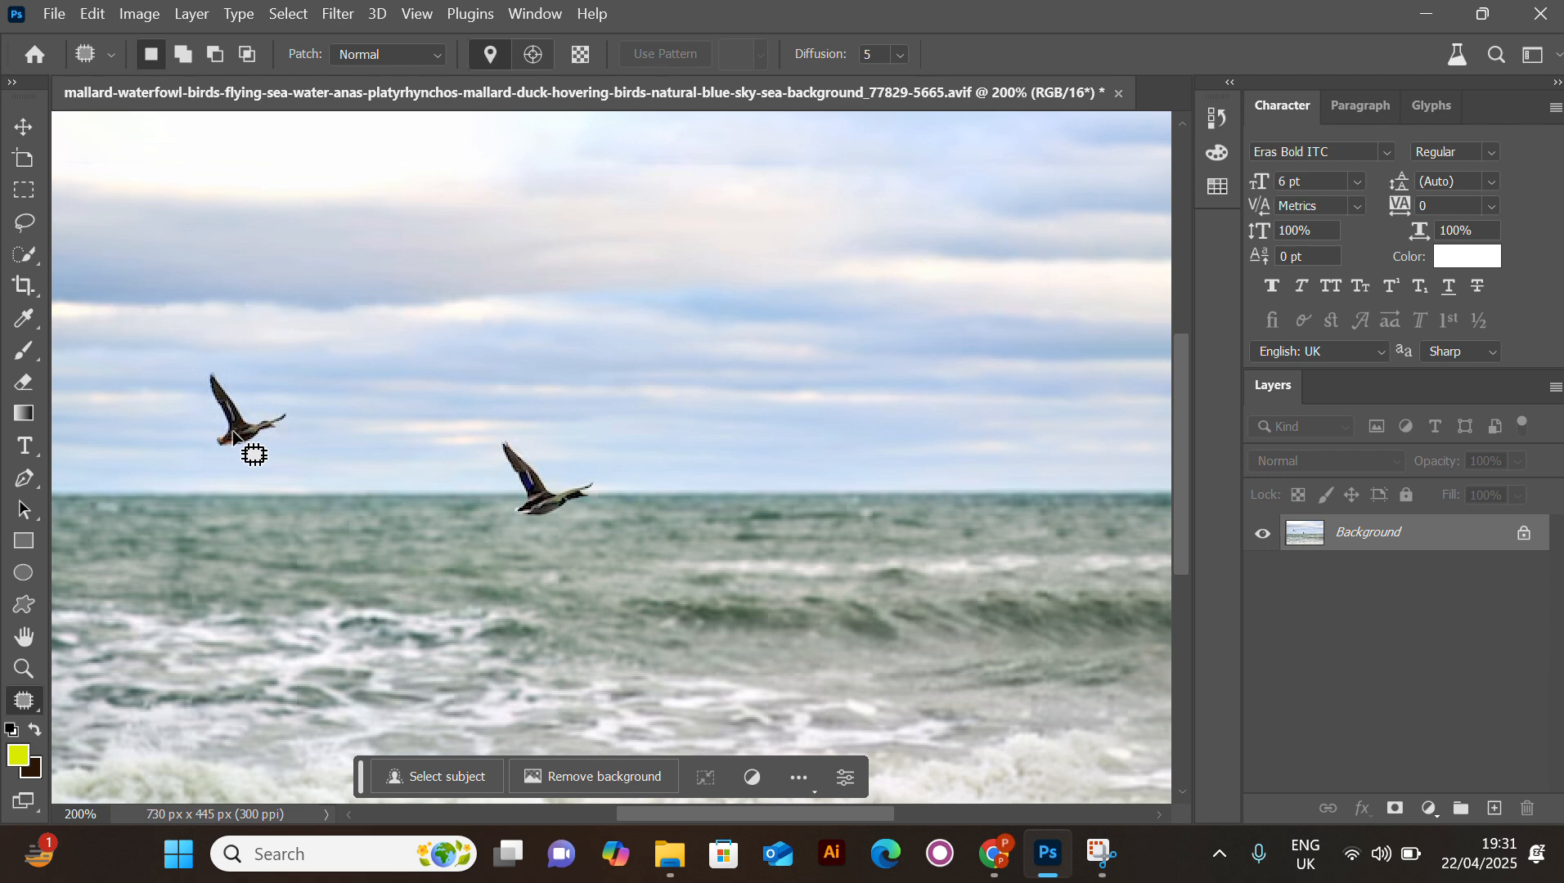
Outline an empty patch of sky right of the second bird, patch it with the leftmost bird to duplicate it, and deselect.
left_click_drag(861, 366, 805, 370)
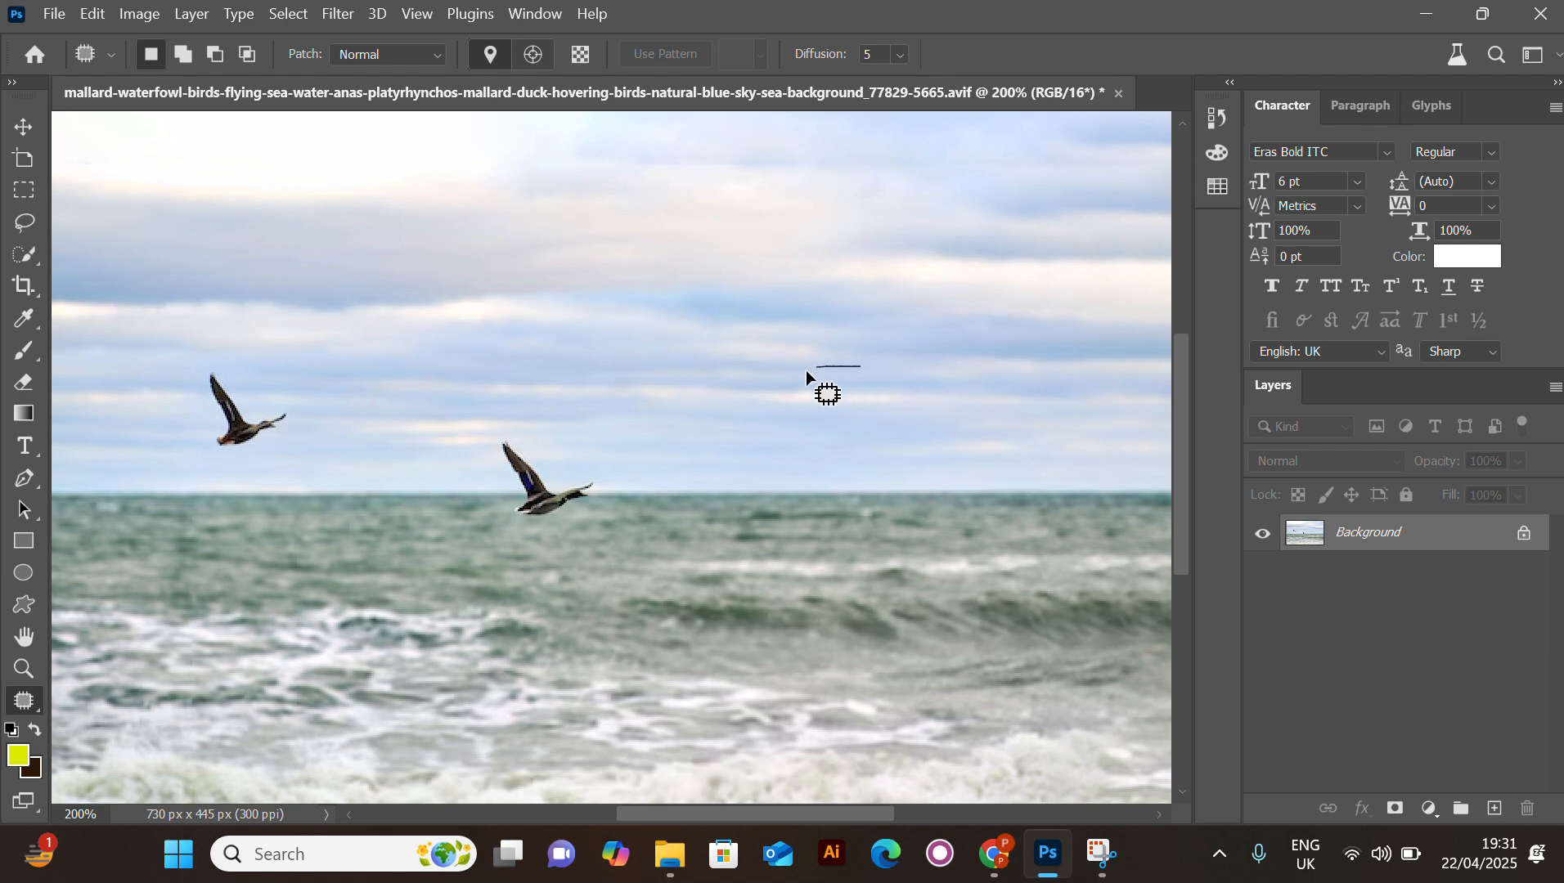
mouse_move(797, 458)
left_mouse_down()
mouse_move(840, 464)
mouse_move(932, 435)
mouse_move(933, 387)
mouse_move(856, 366)
left_mouse_up()
mouse_move(805, 414)
left_mouse_down()
mouse_move(724, 399)
mouse_move(203, 420)
mouse_move(226, 427)
left_mouse_up()
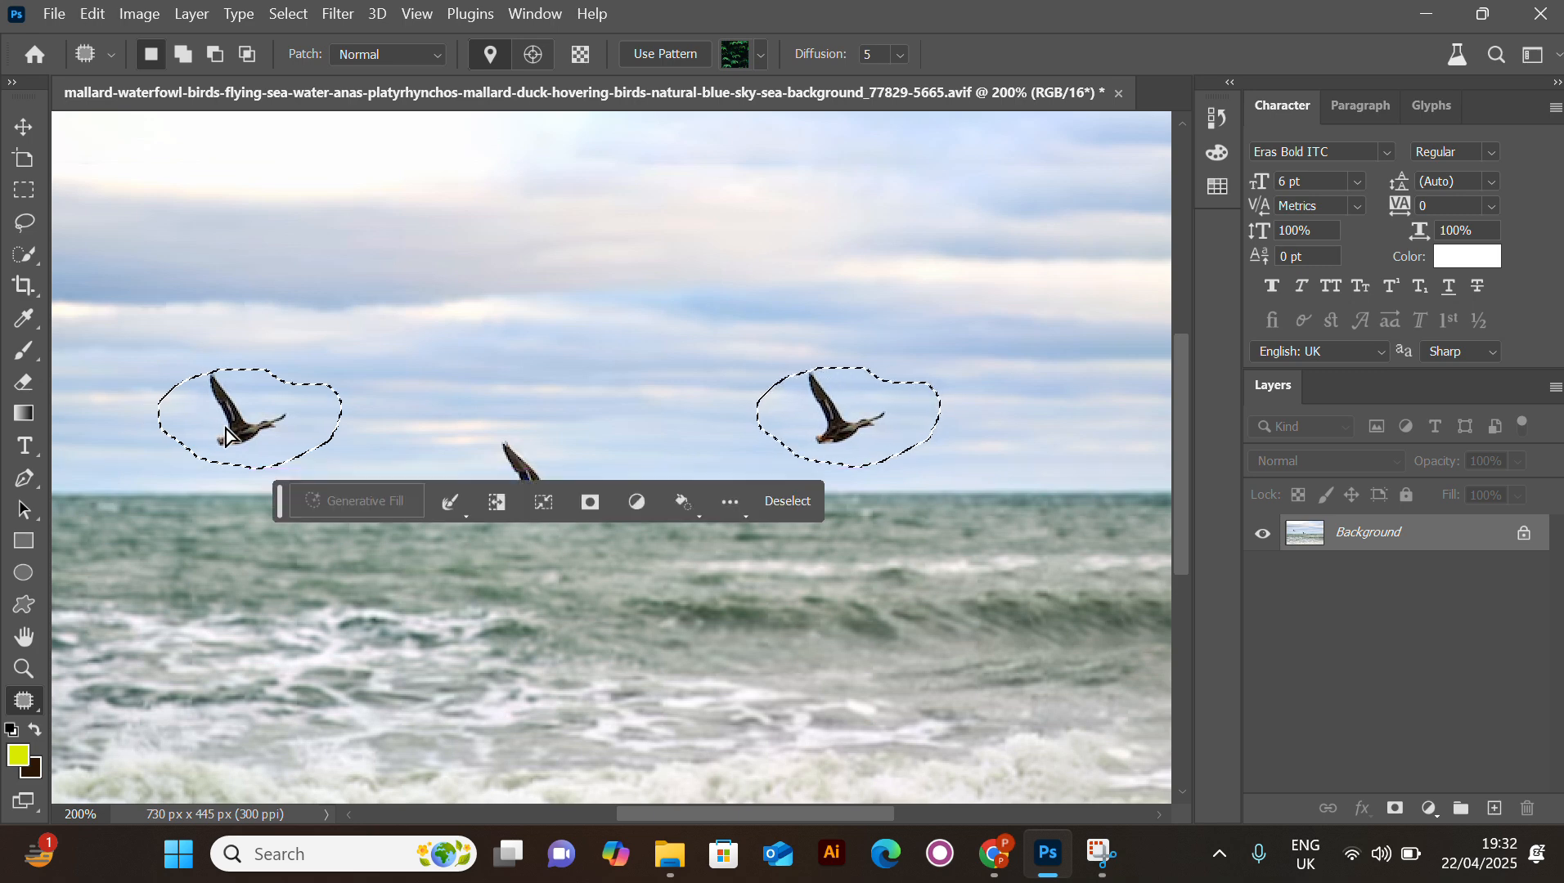
left_click(443, 358)
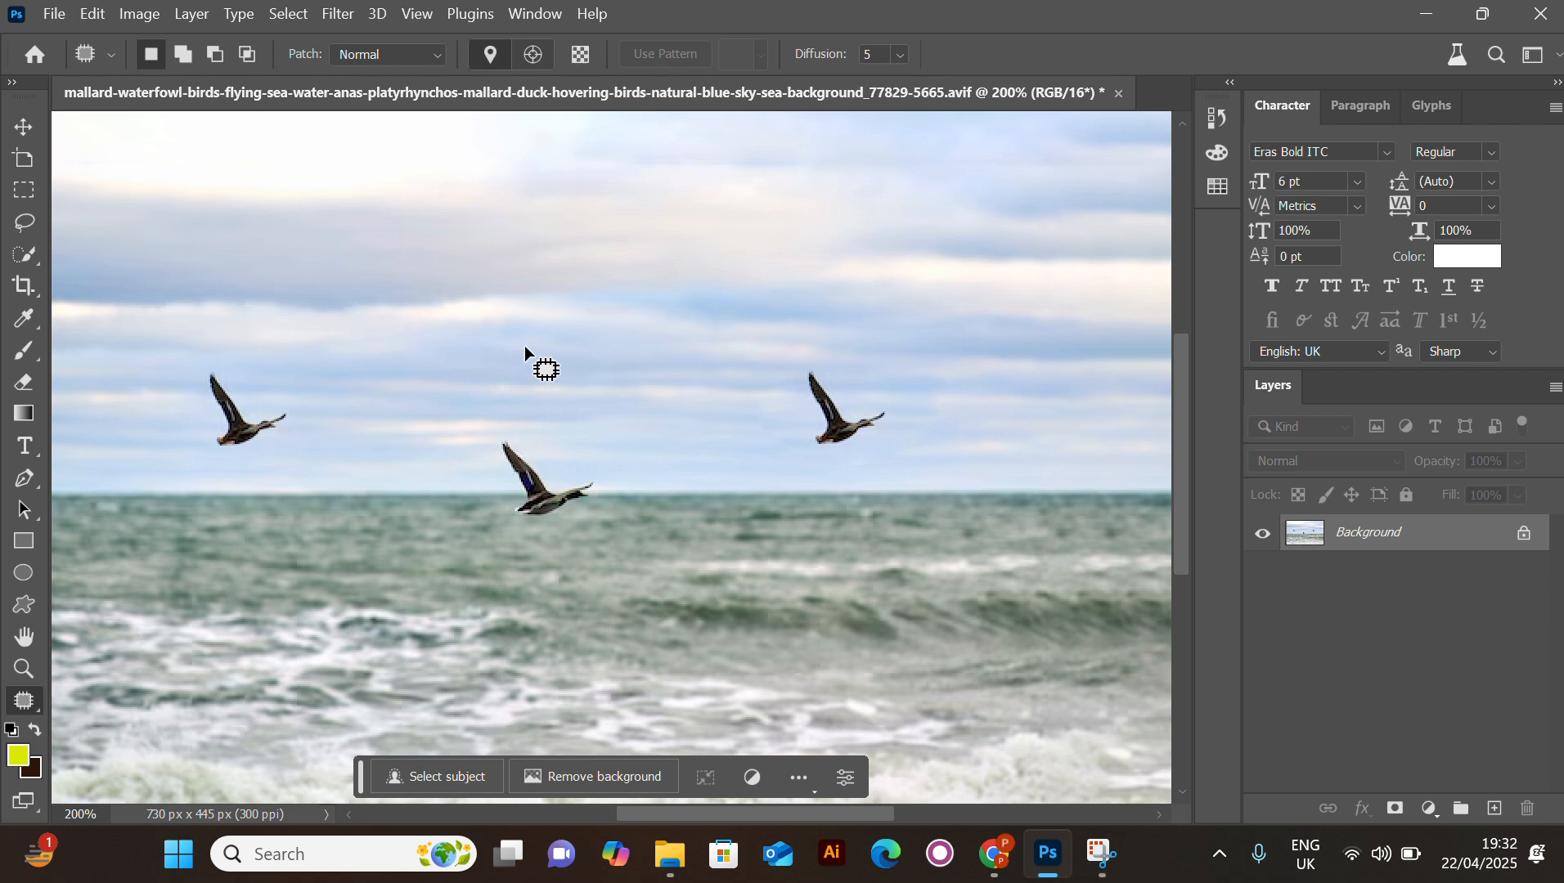
Outline the original leftmost bird, patch it with the clear sky between the other two birds, and deselect.
left_click_drag(193, 353, 176, 397)
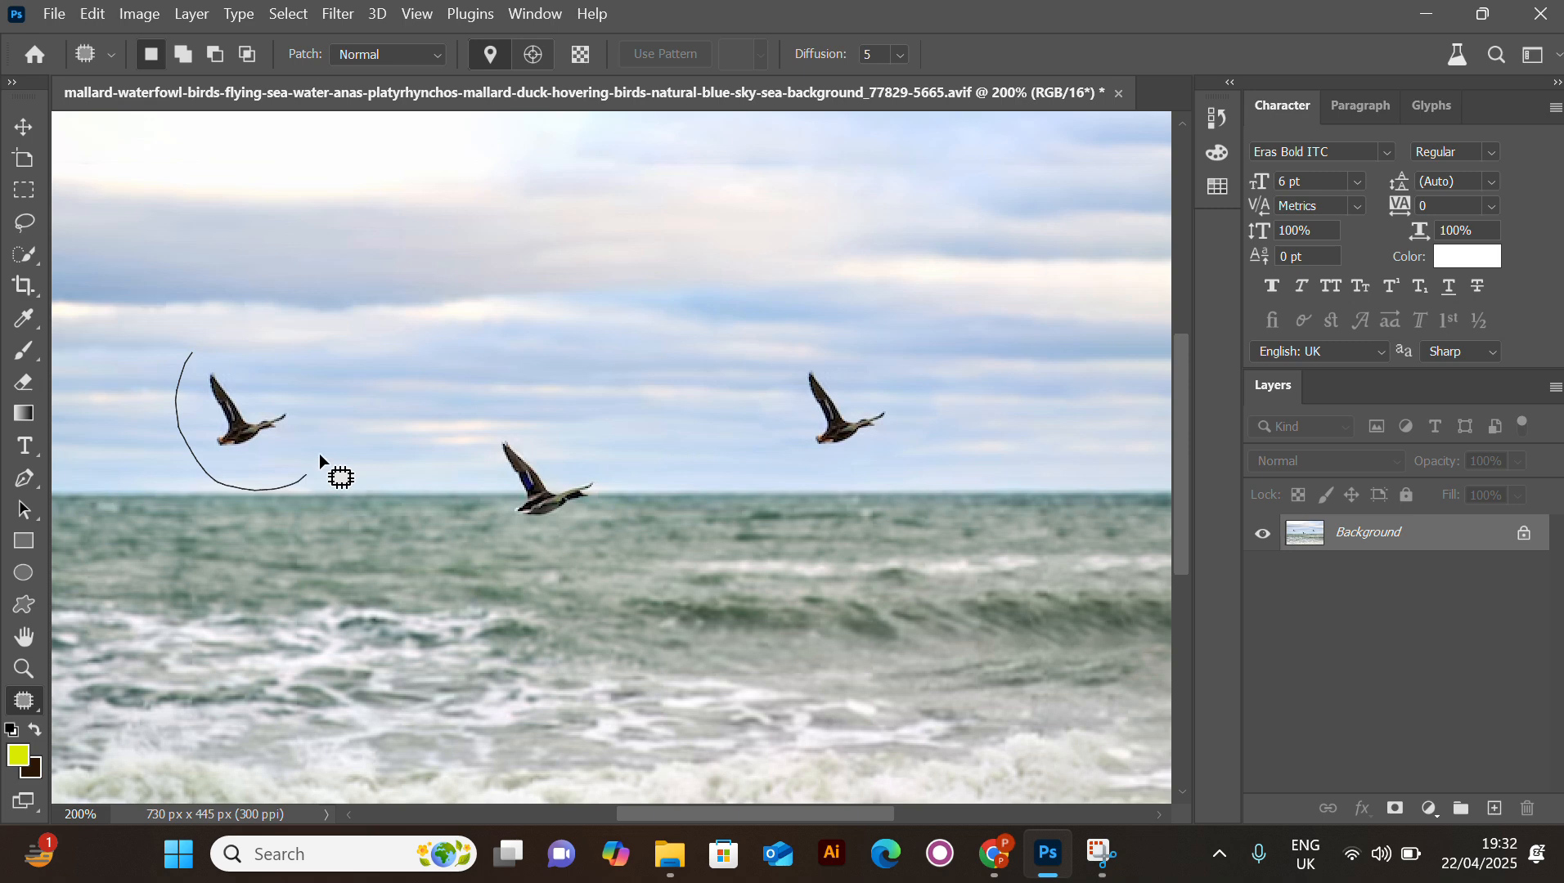
mouse_move(266, 358)
left_mouse_down()
mouse_move(232, 374)
mouse_move(158, 351)
left_mouse_up()
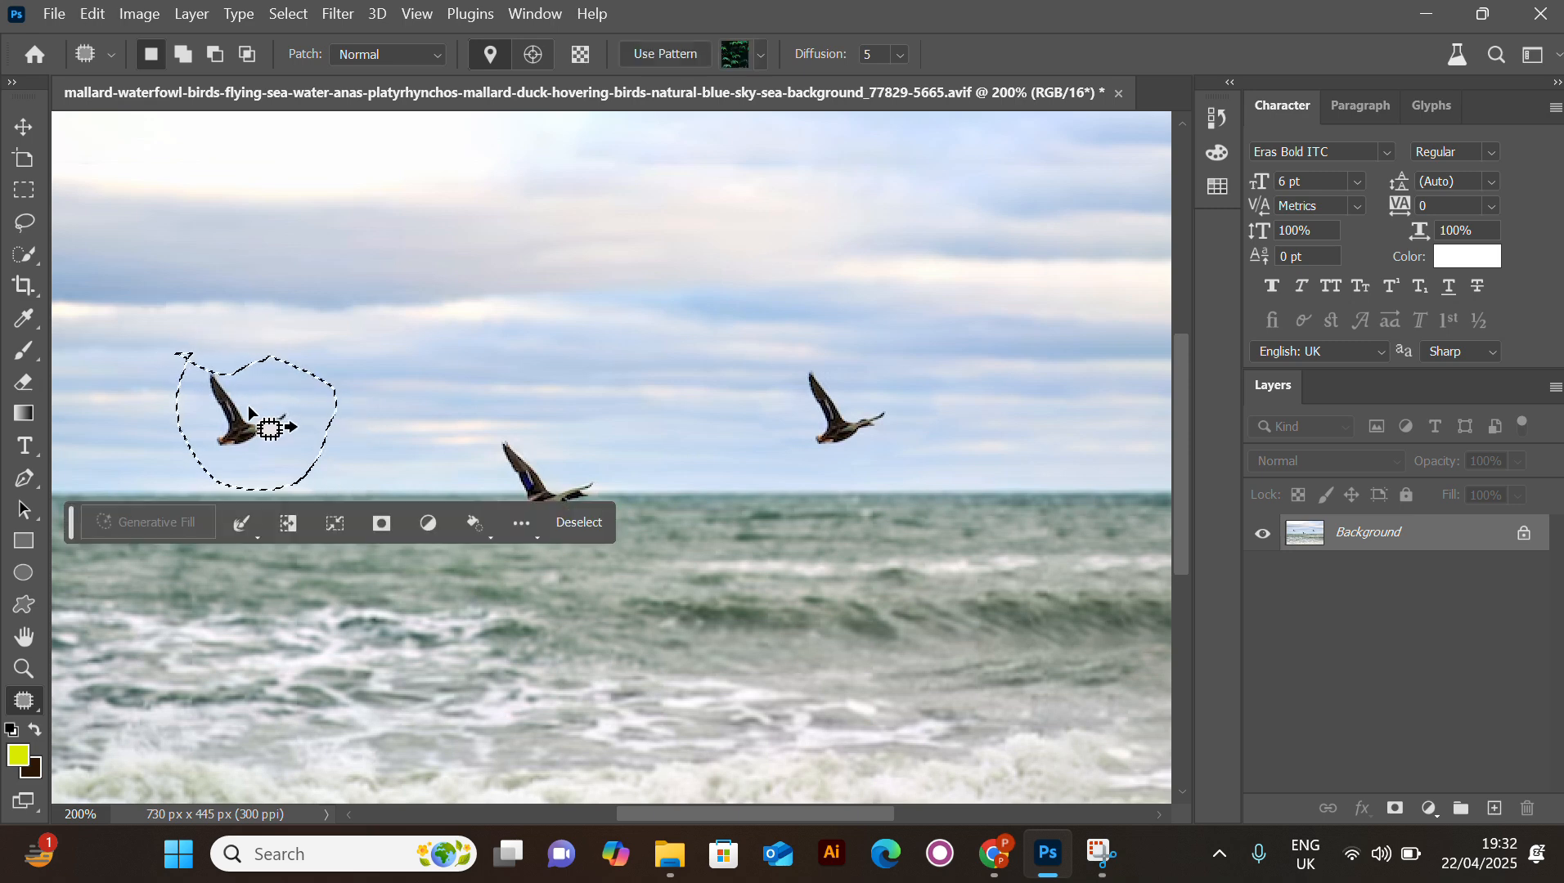
left_click_drag(239, 416, 631, 401)
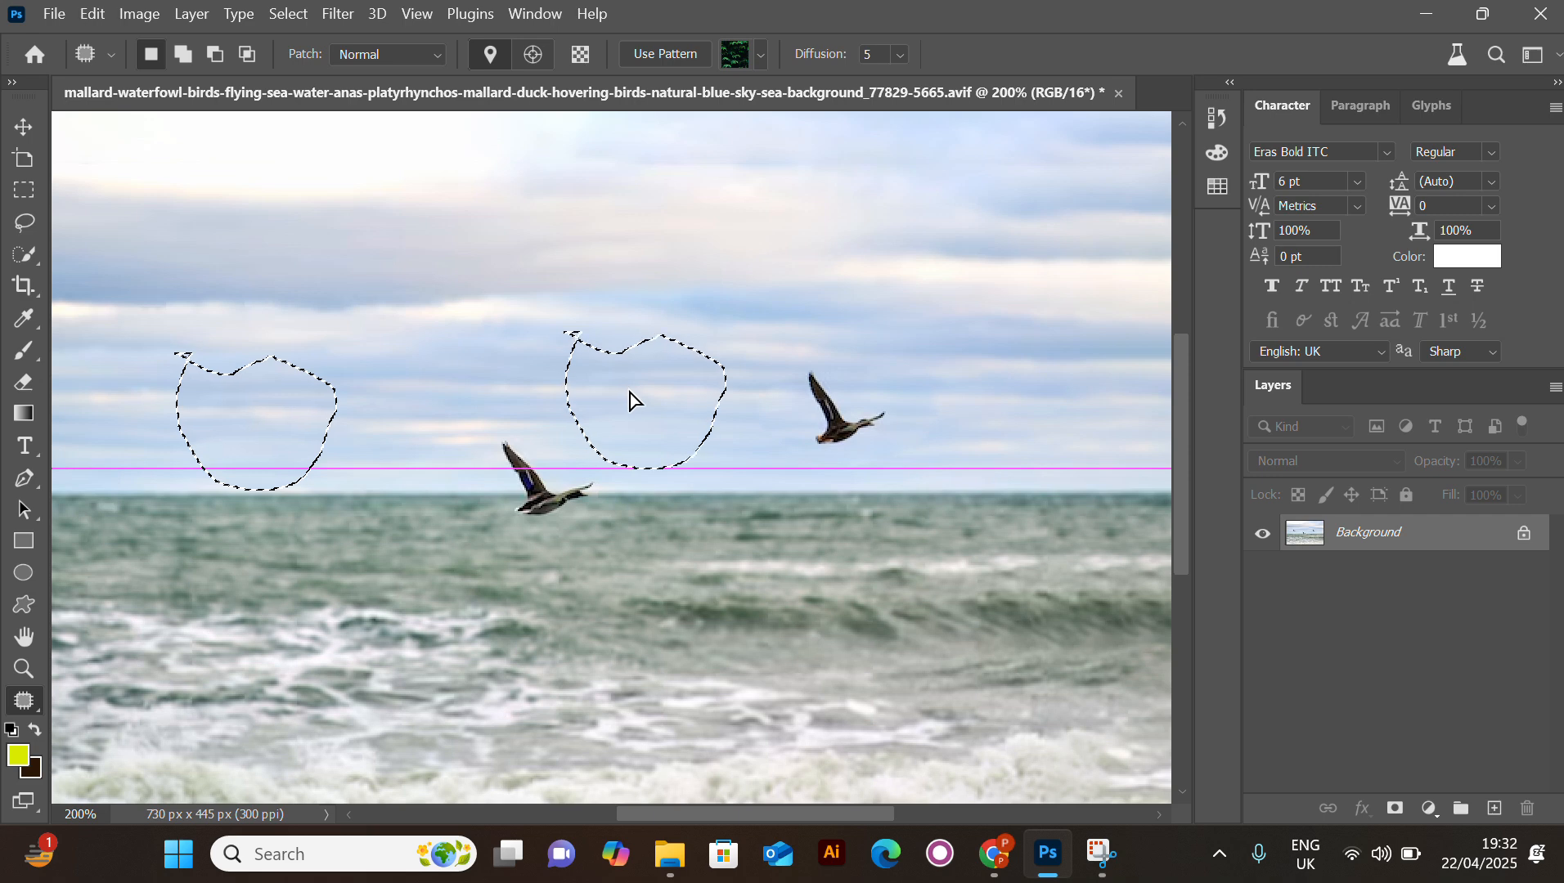
left_click_drag(632, 401, 632, 401)
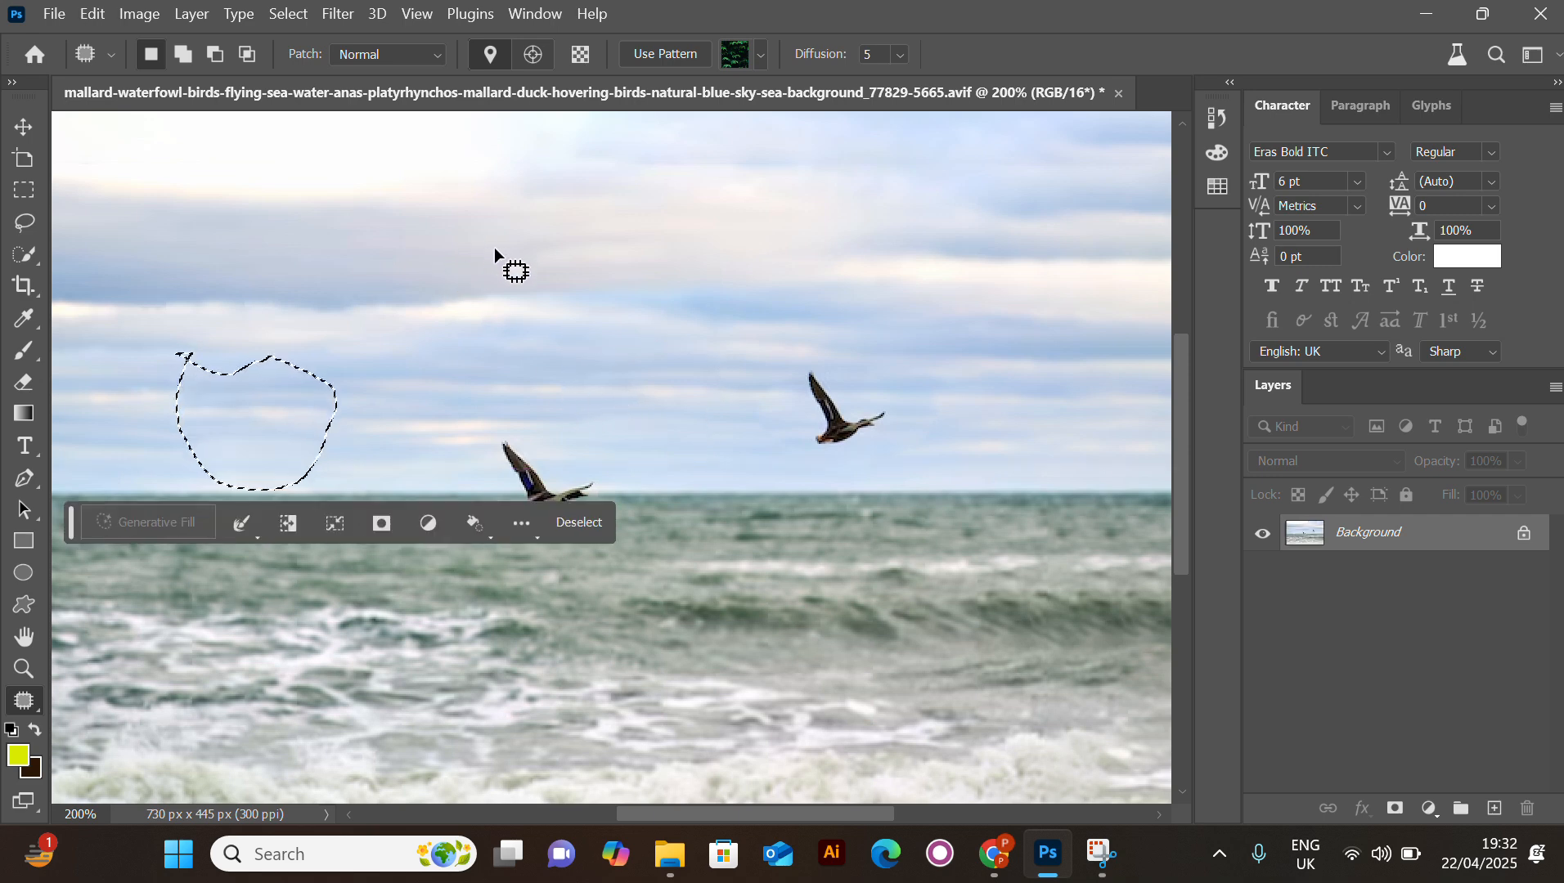
key("ctrl+d")
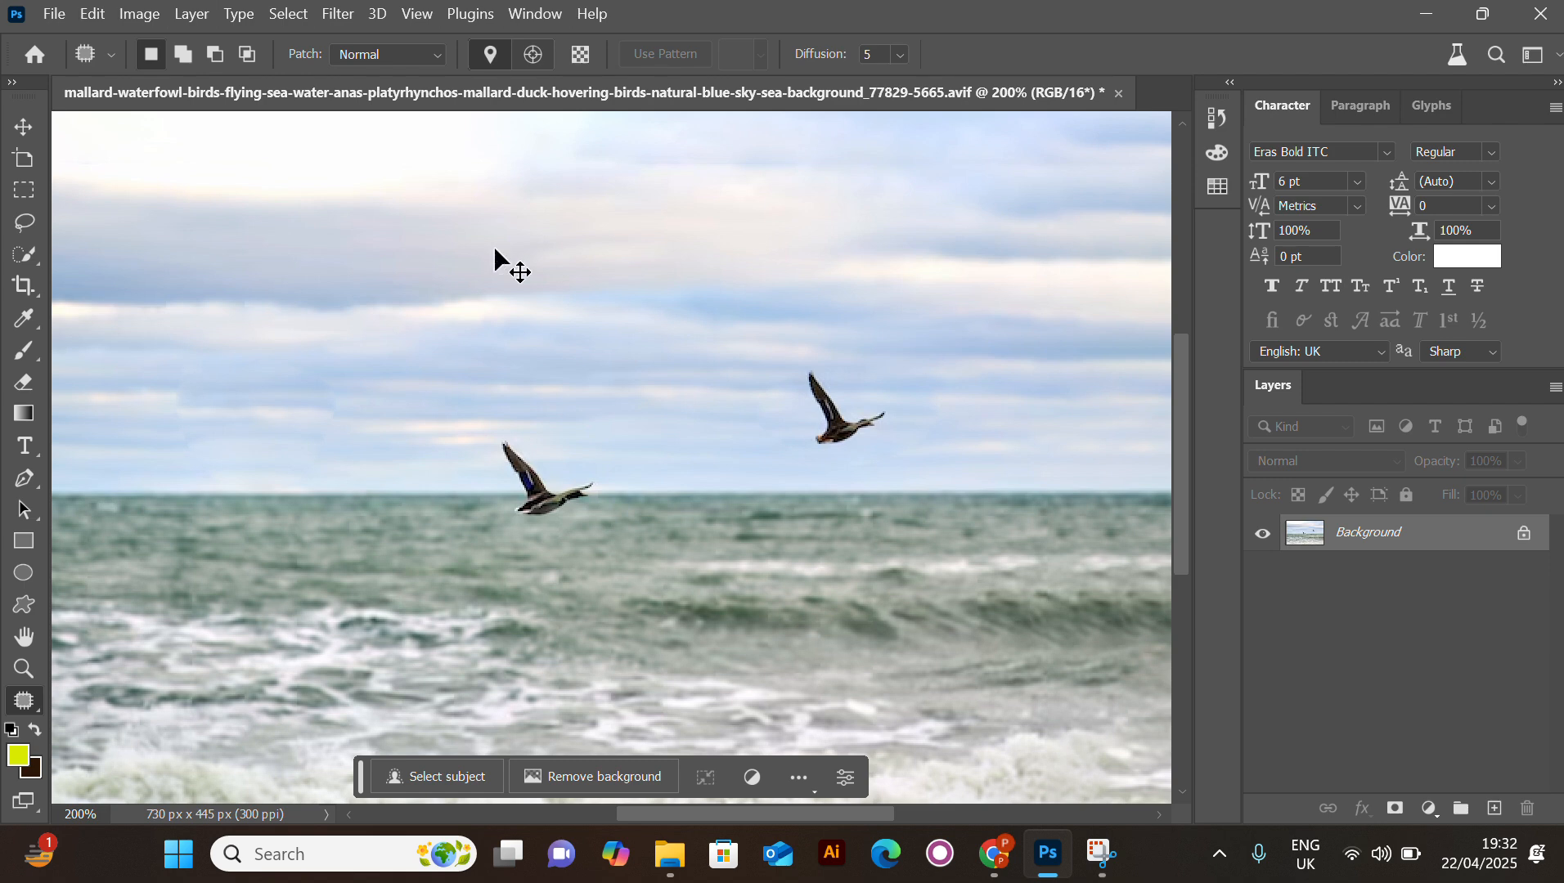
Undo the deselection and the patch that removed the original leftmost bird, then drop its outline.
key("ctrl+z")
key("ctrl+z")
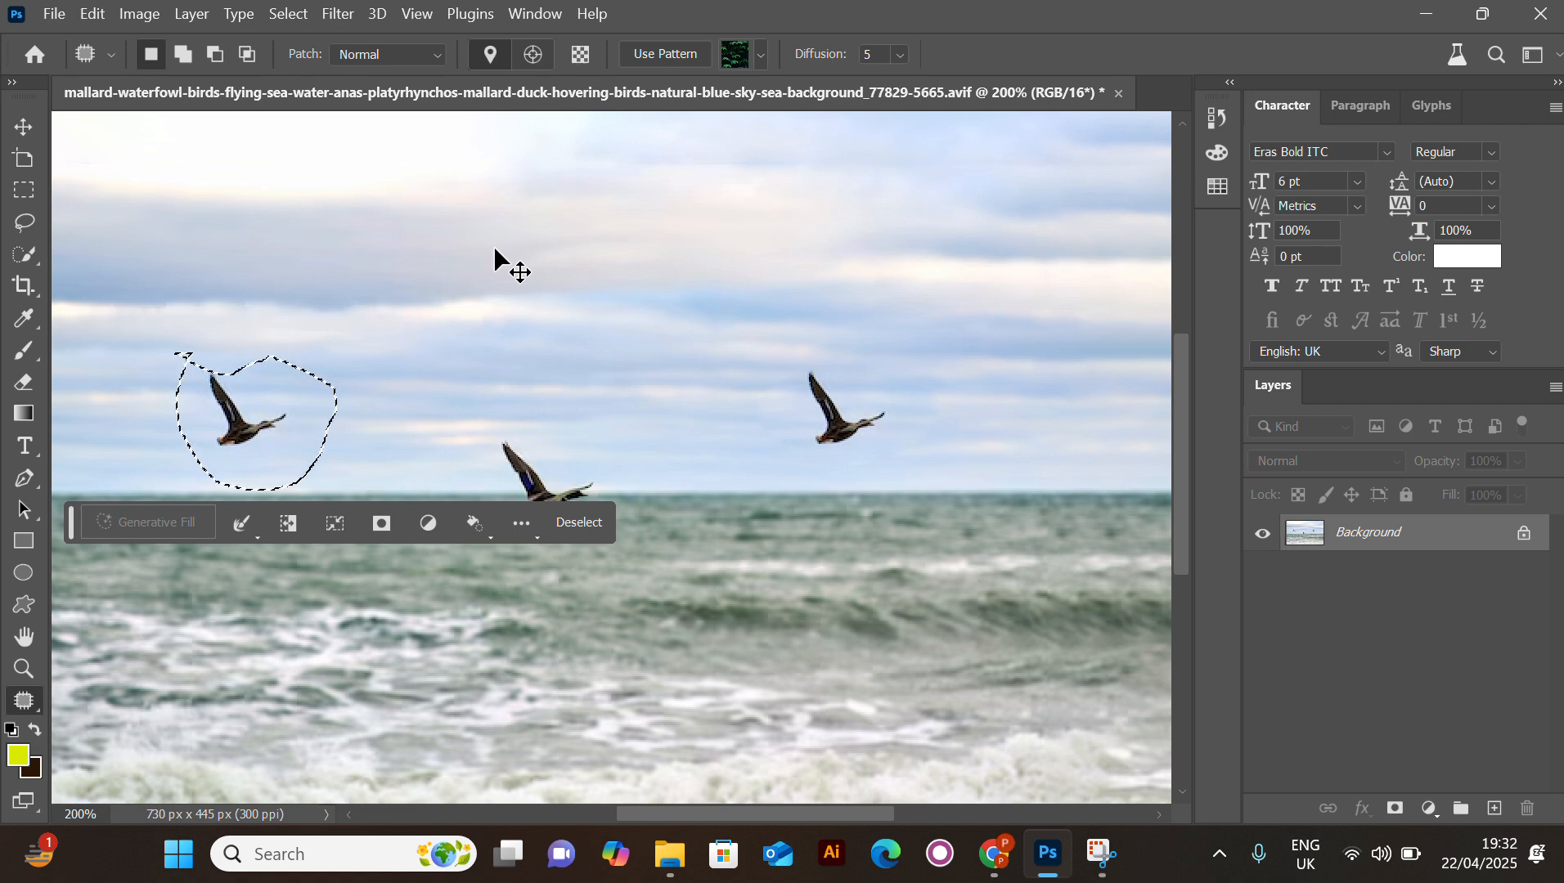
key("ctrl+d")
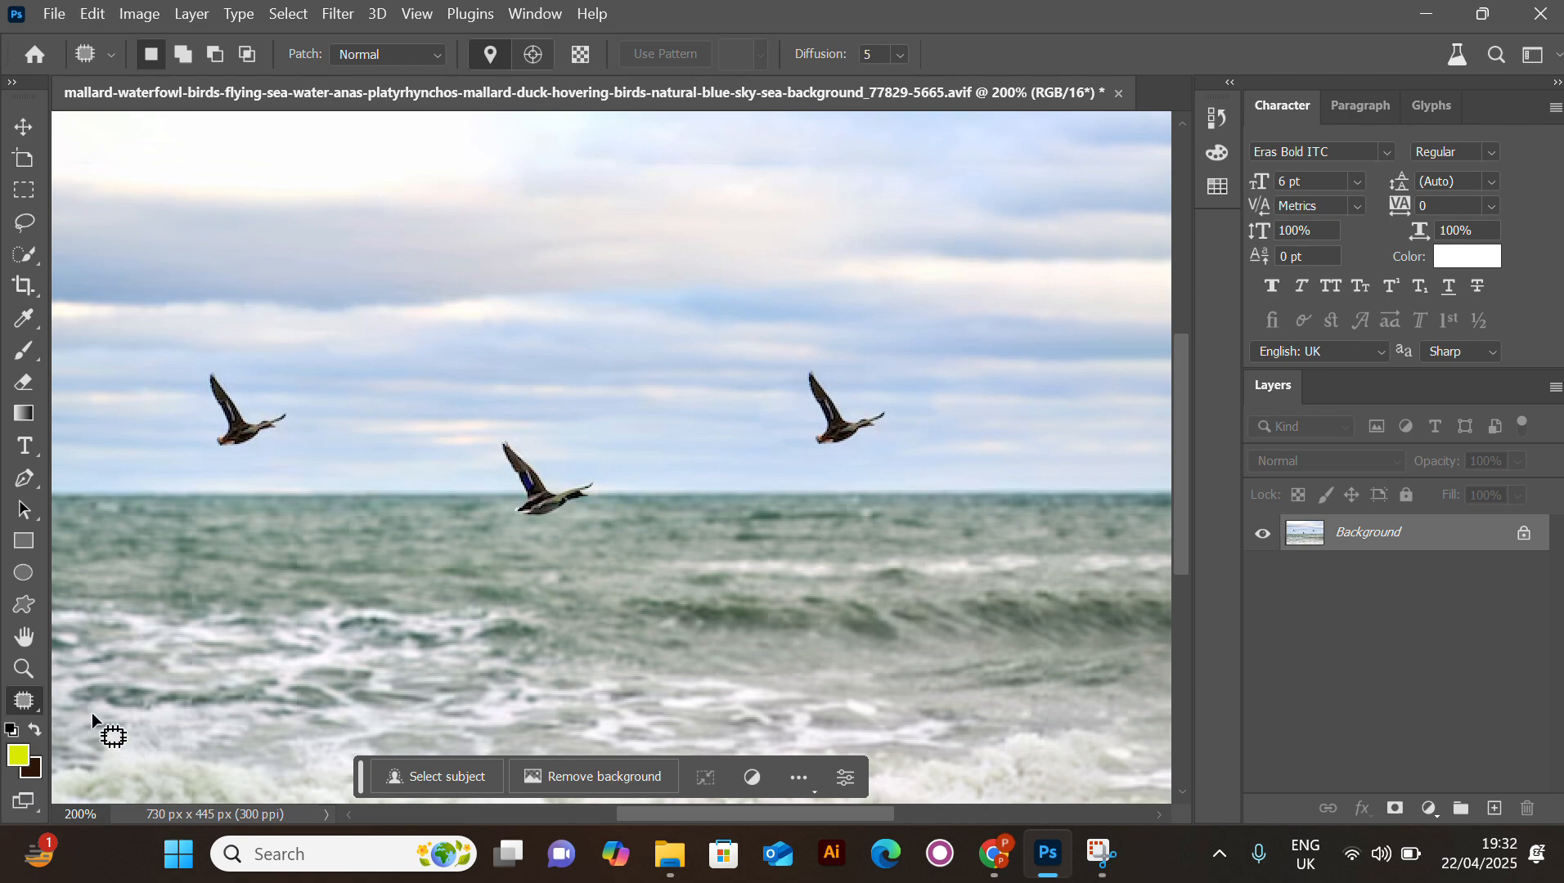
right_click(28, 700)
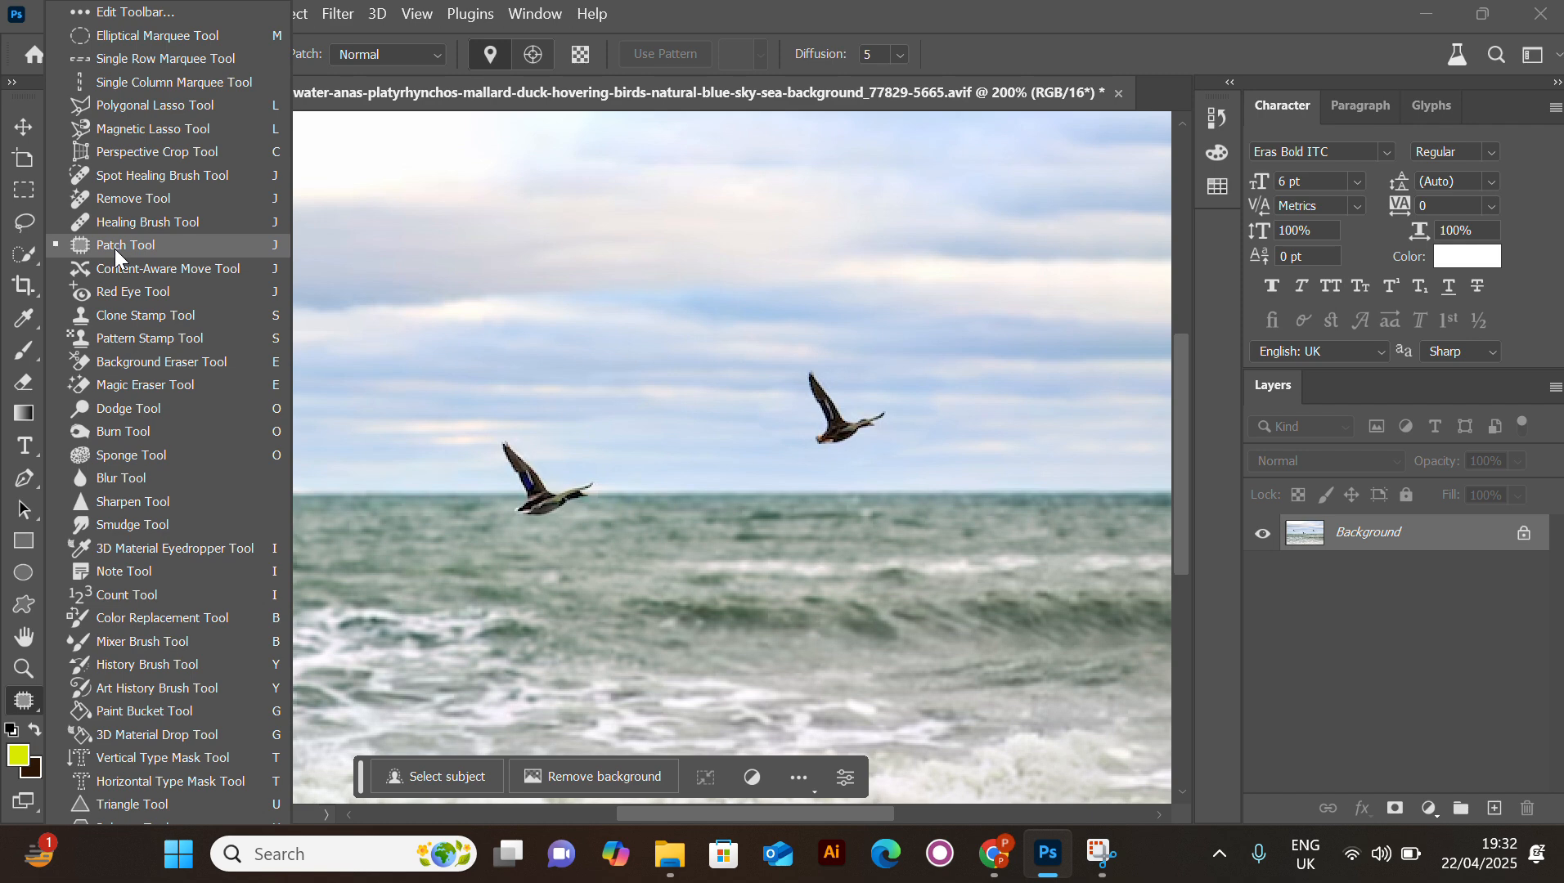
left_click(1133, 15)
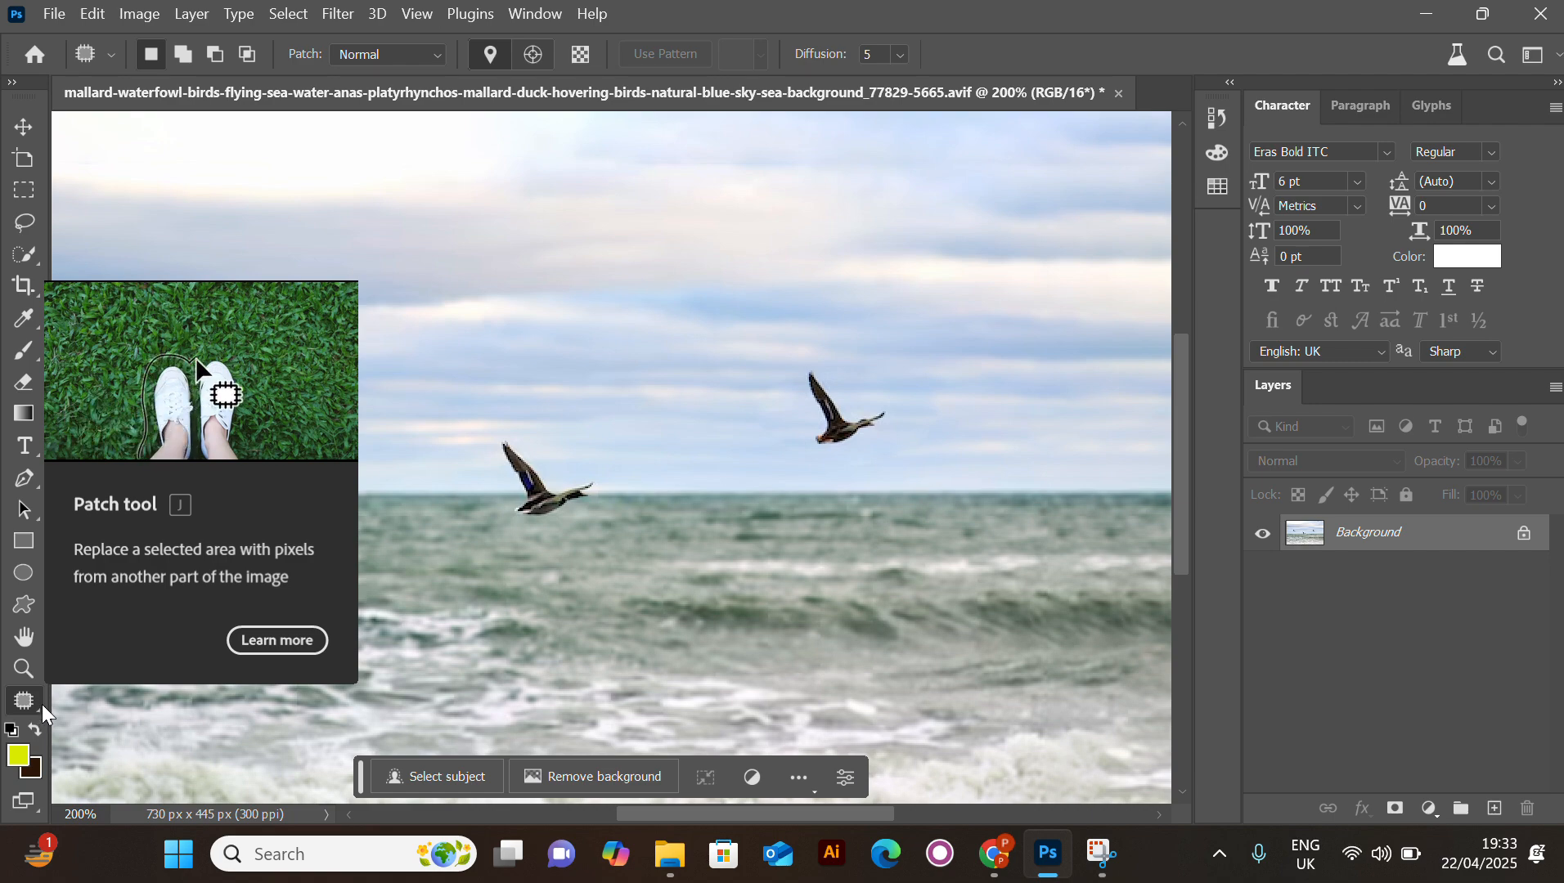
right_click(39, 704)
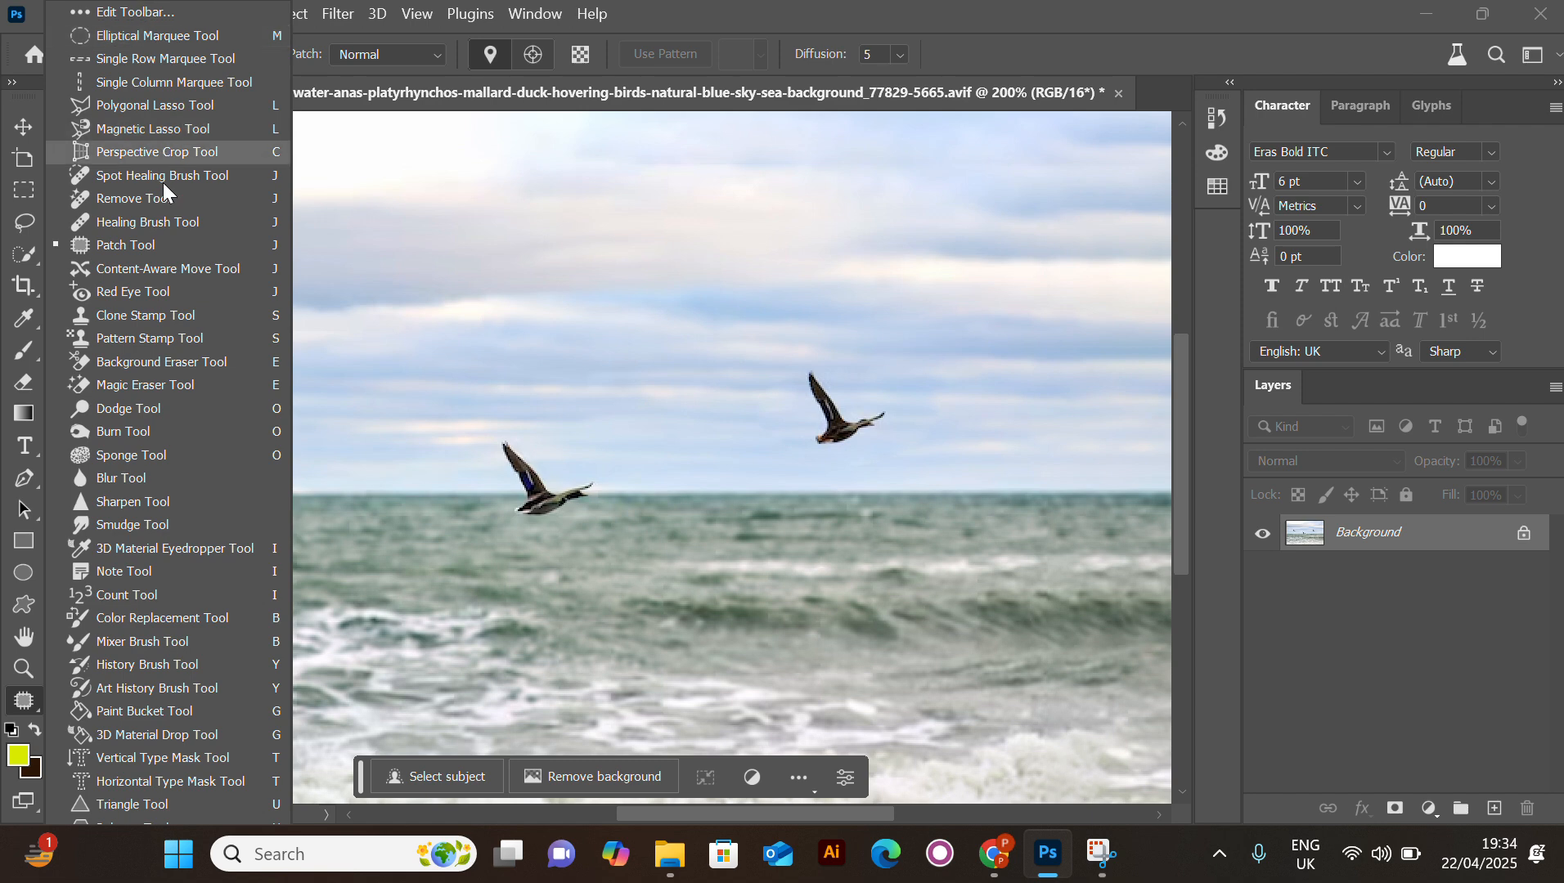
With the Patch tool, outline the leftmost bird, patch it with clear sky between the other two birds, and deselect.
left_click(134, 245)
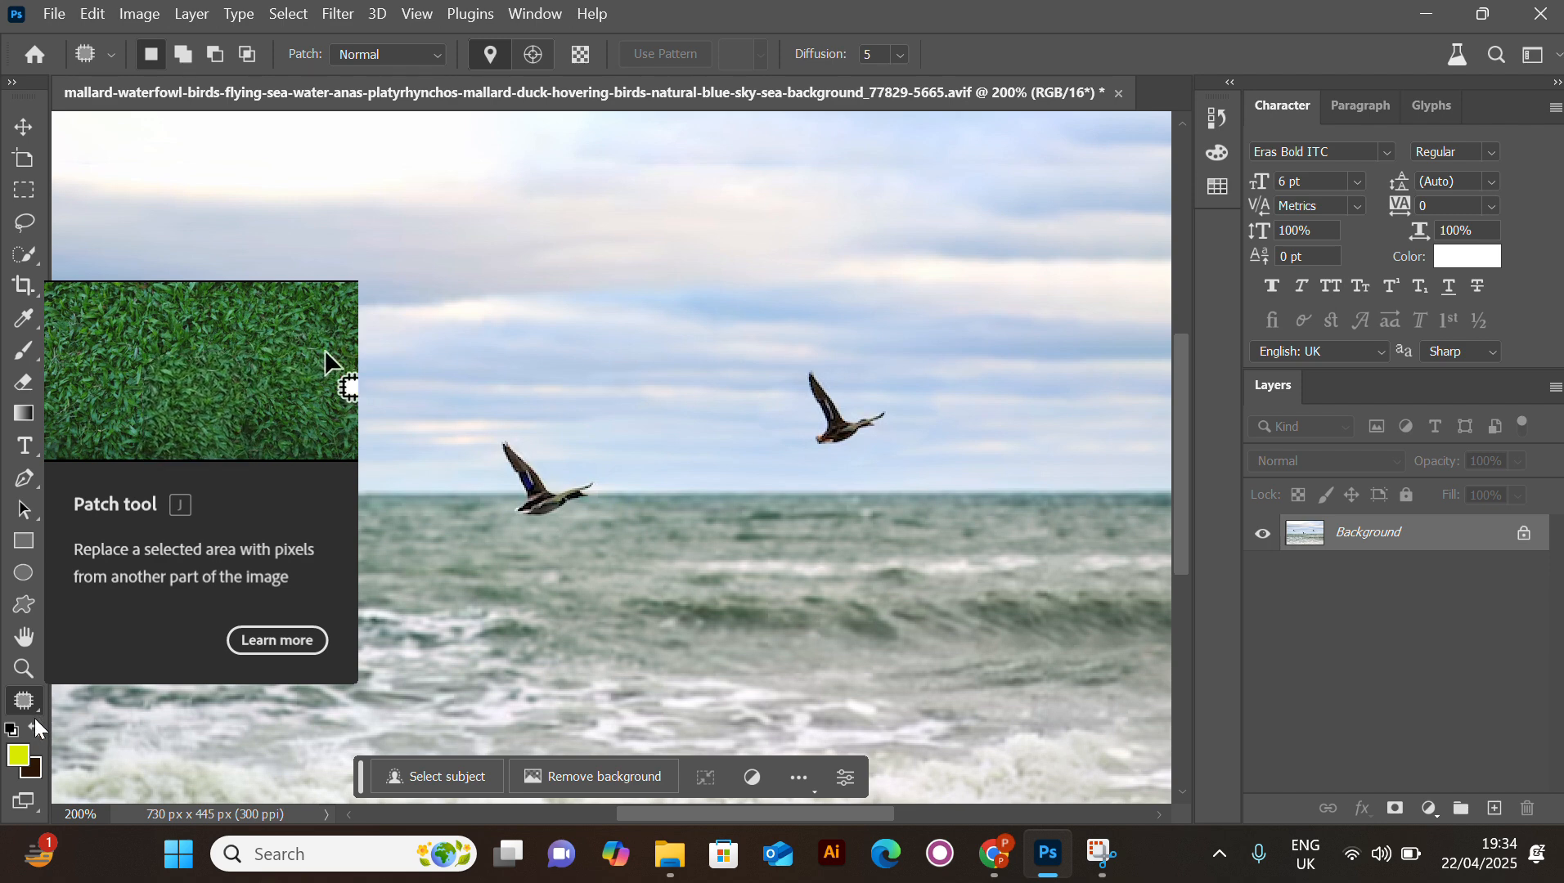
left_click(33, 706)
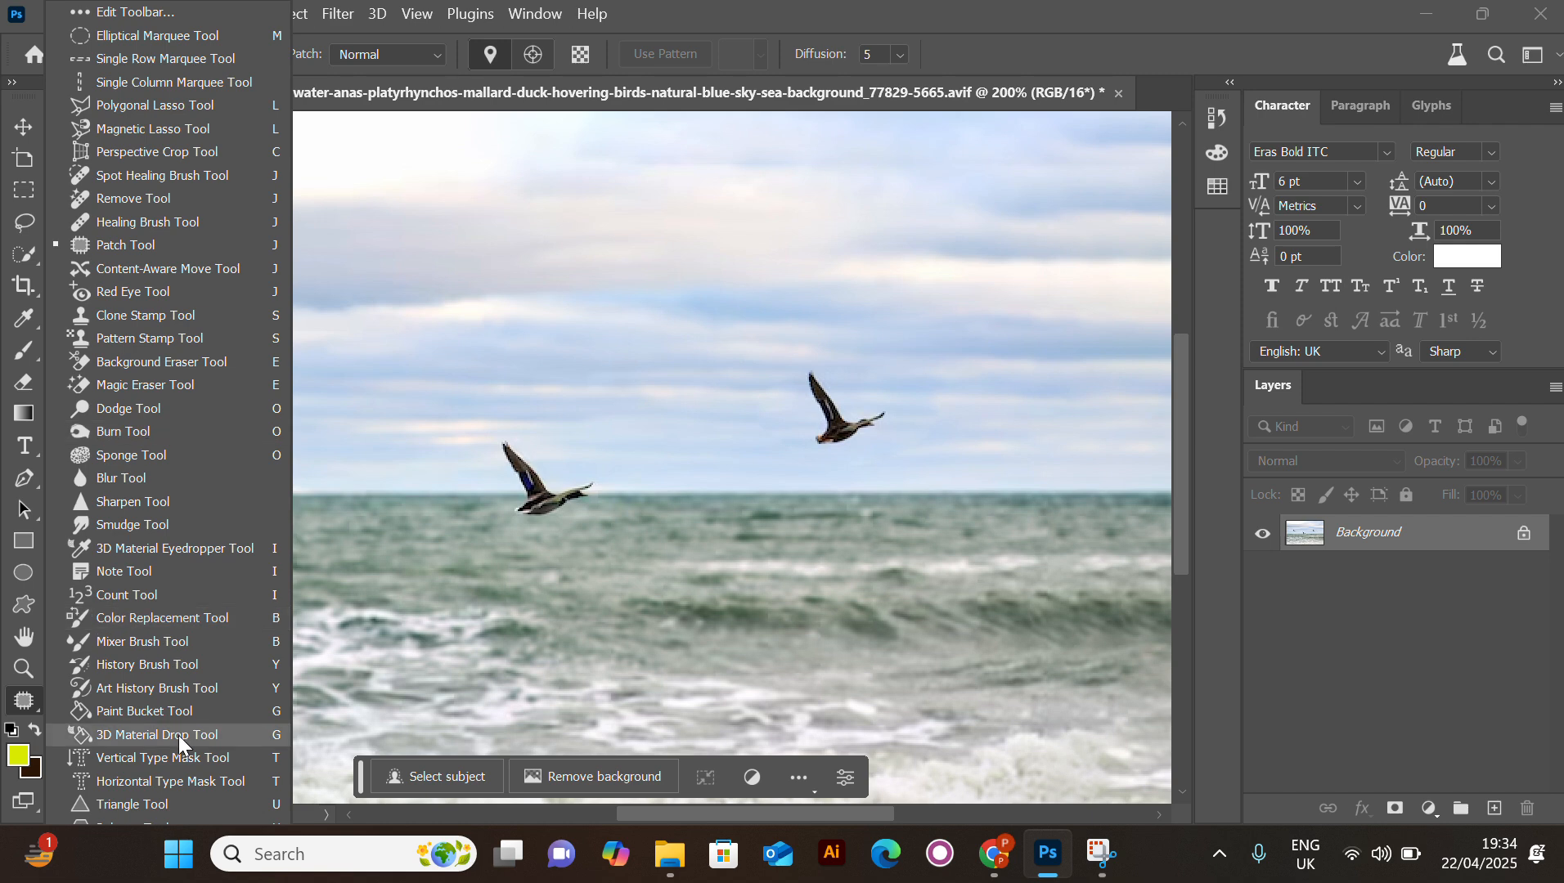
left_click(106, 254)
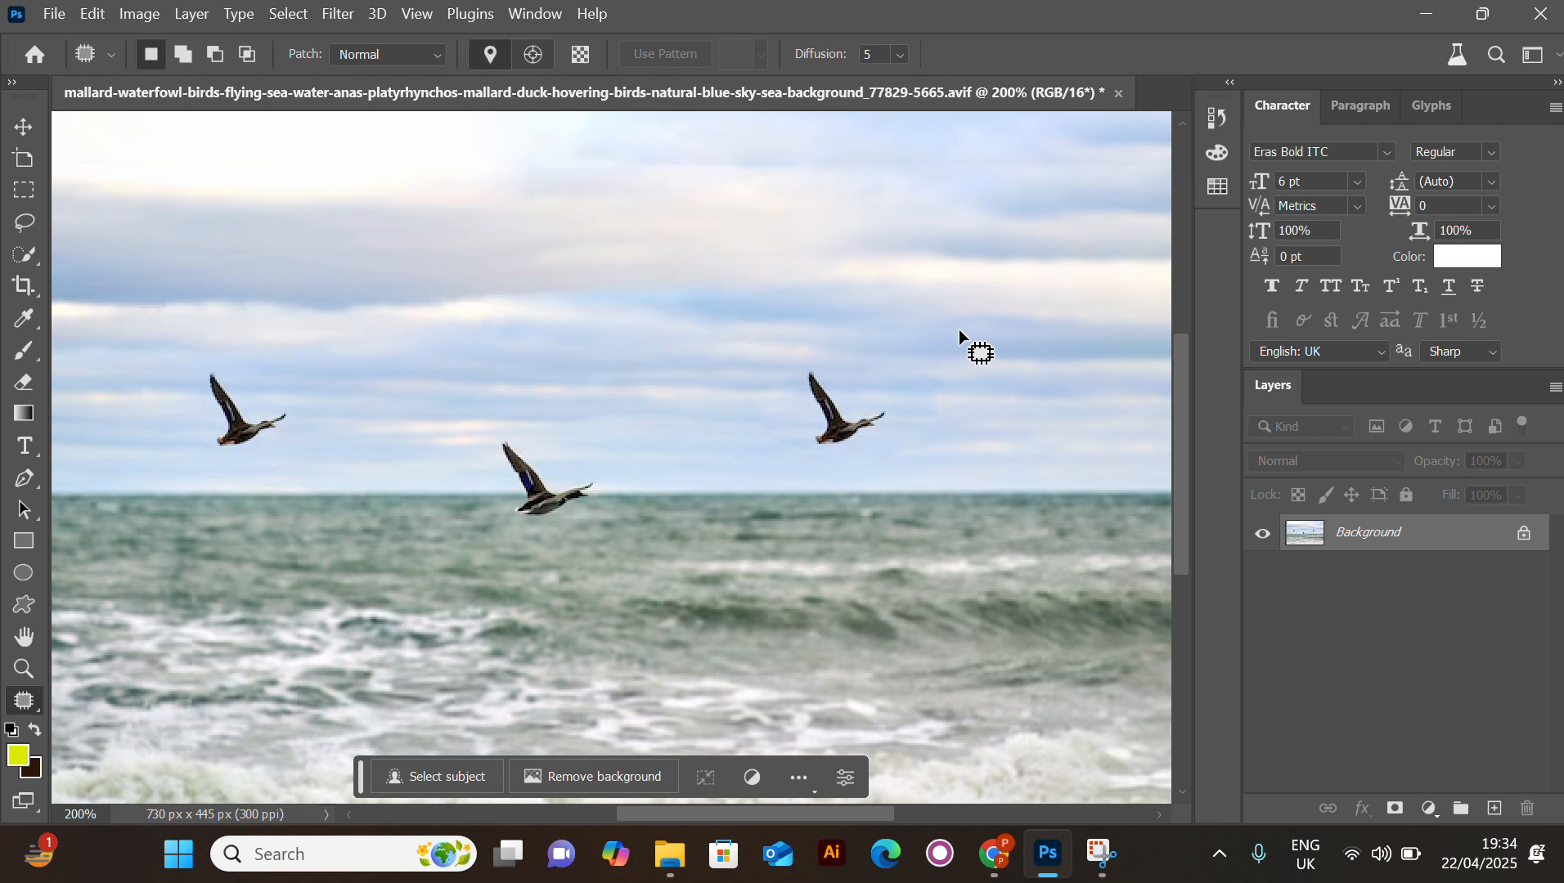
right_click(33, 698)
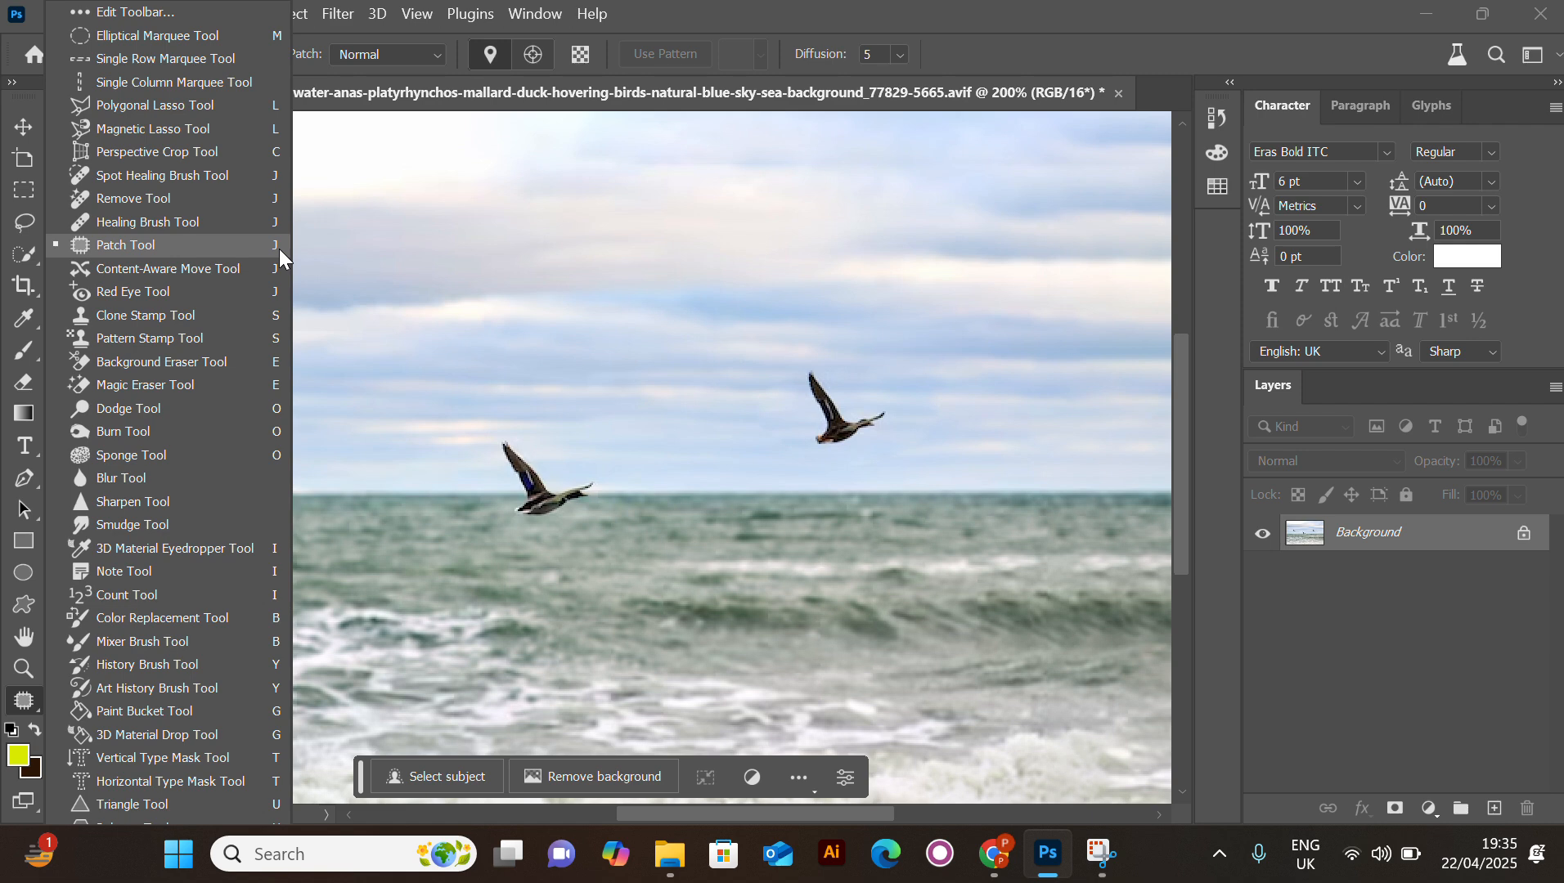
left_click(114, 252)
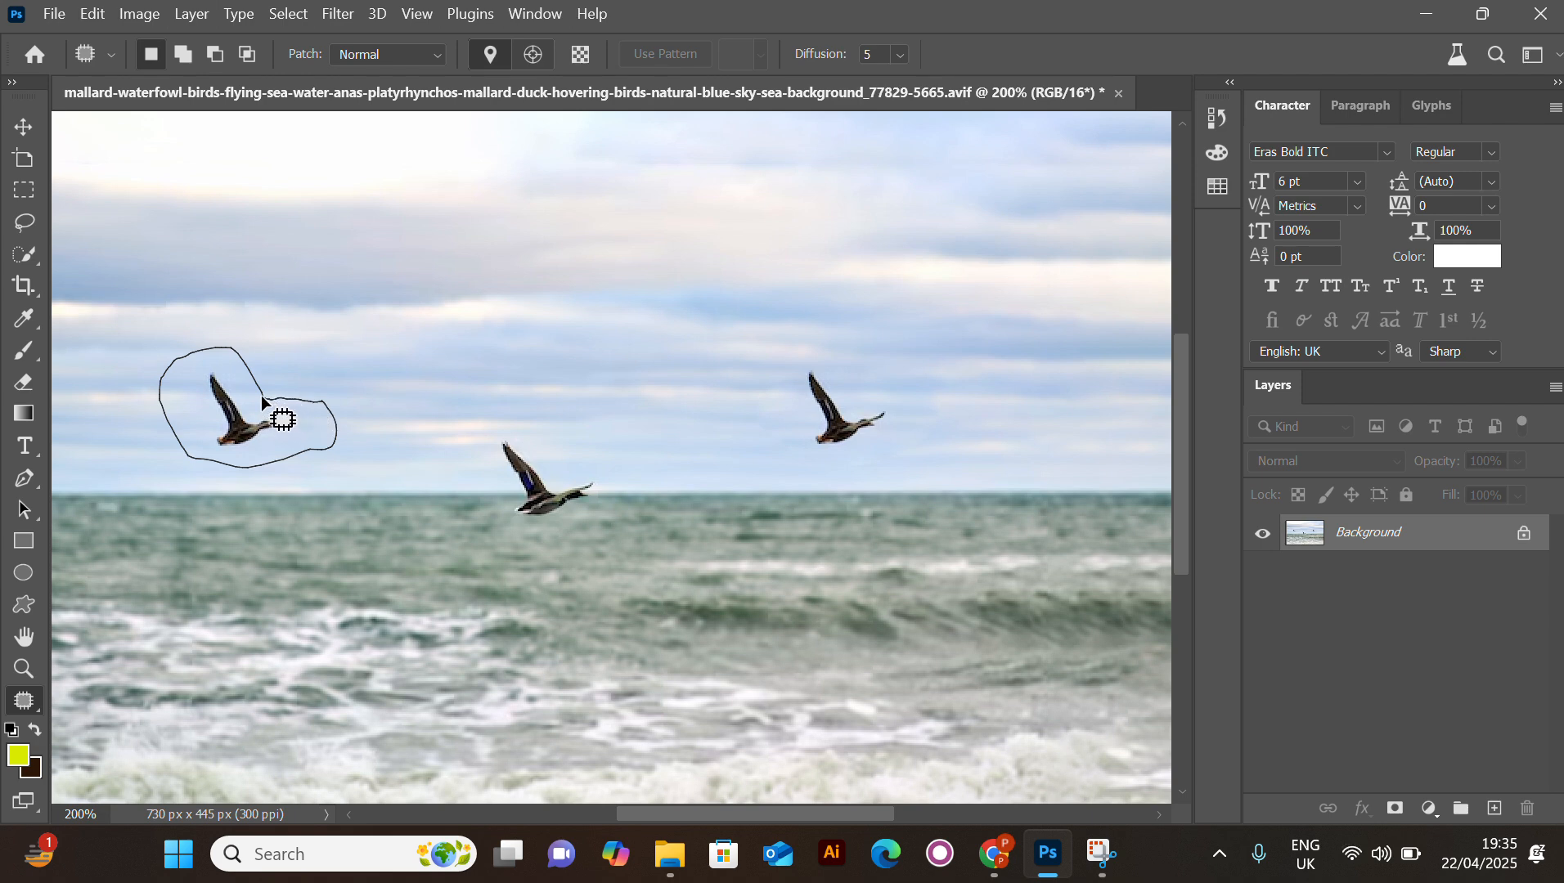
left_click_drag(262, 395, 262, 396)
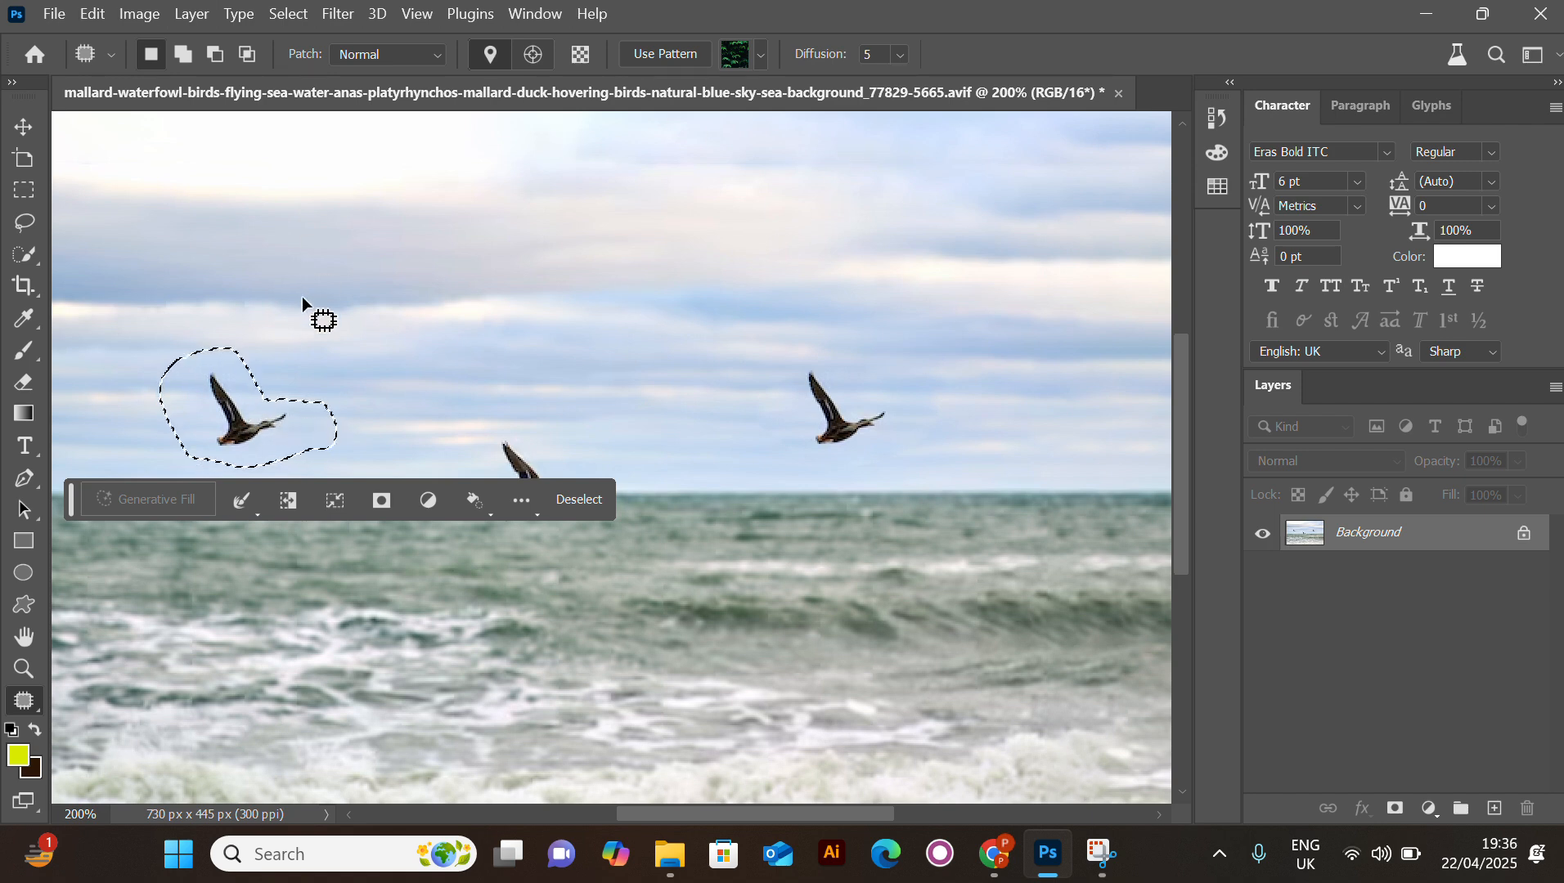
left_click_drag(218, 430, 654, 427)
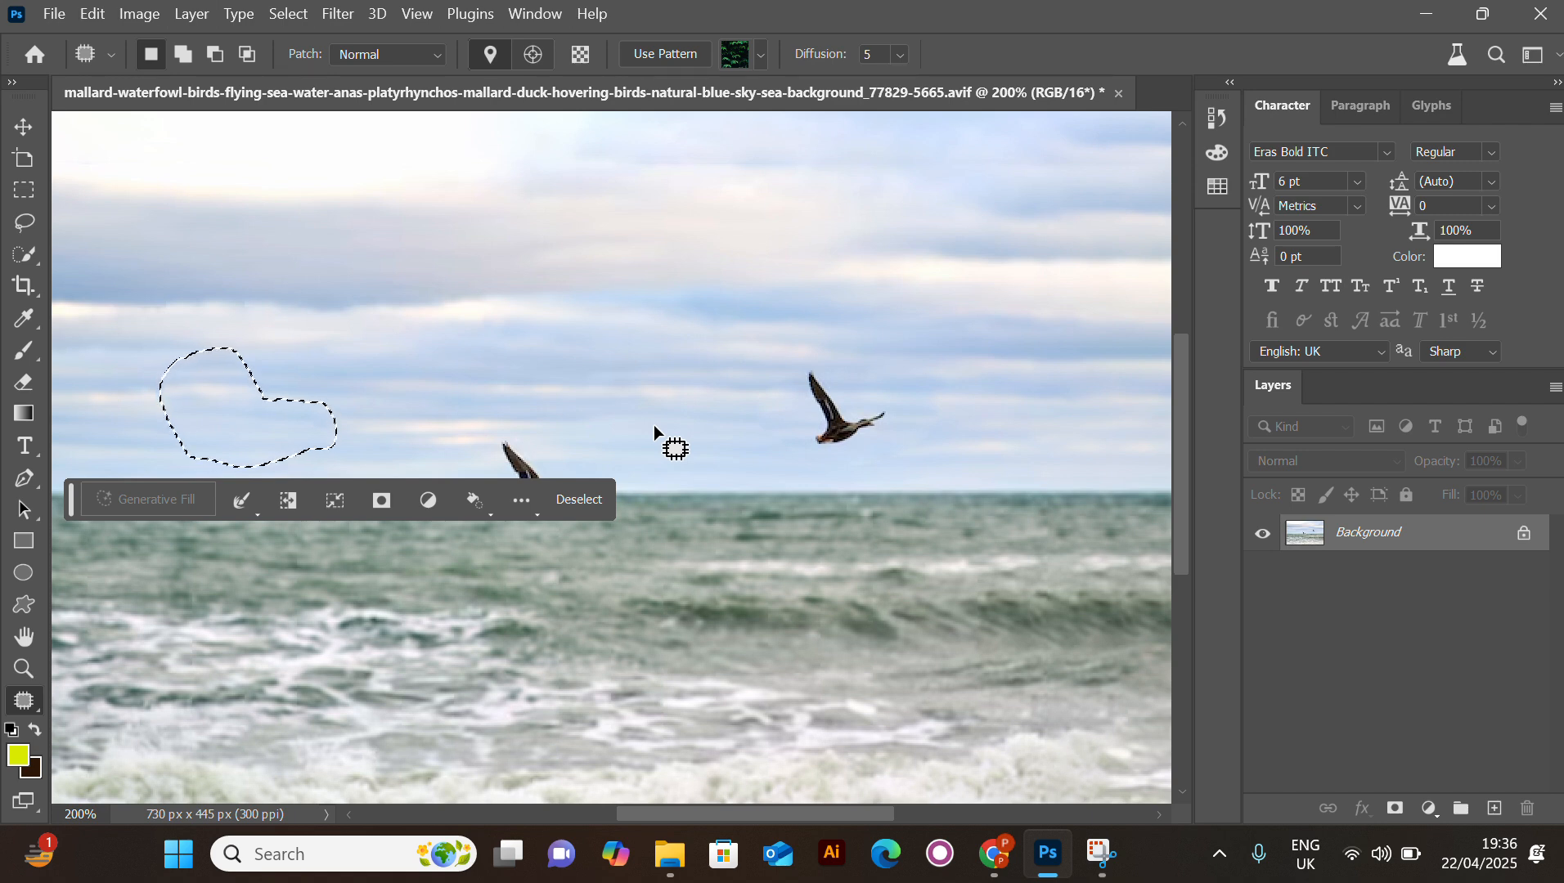
key("ctrl+d")
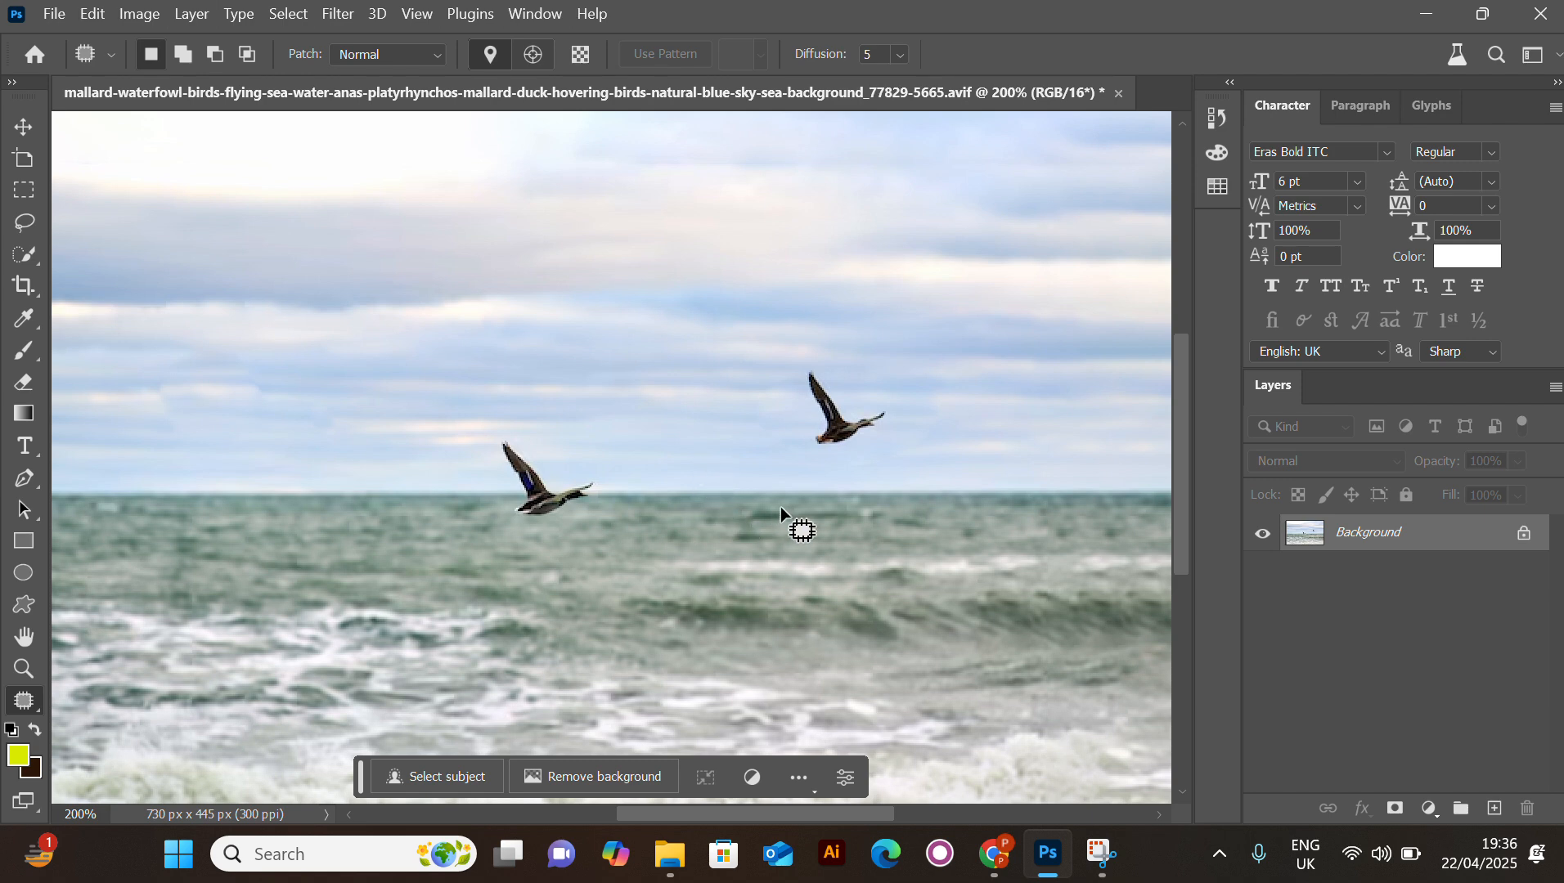
Undo the deselection, the sky patch over the leftmost bird and its outline.
key("ctrl+z")
key("ctrl+z")
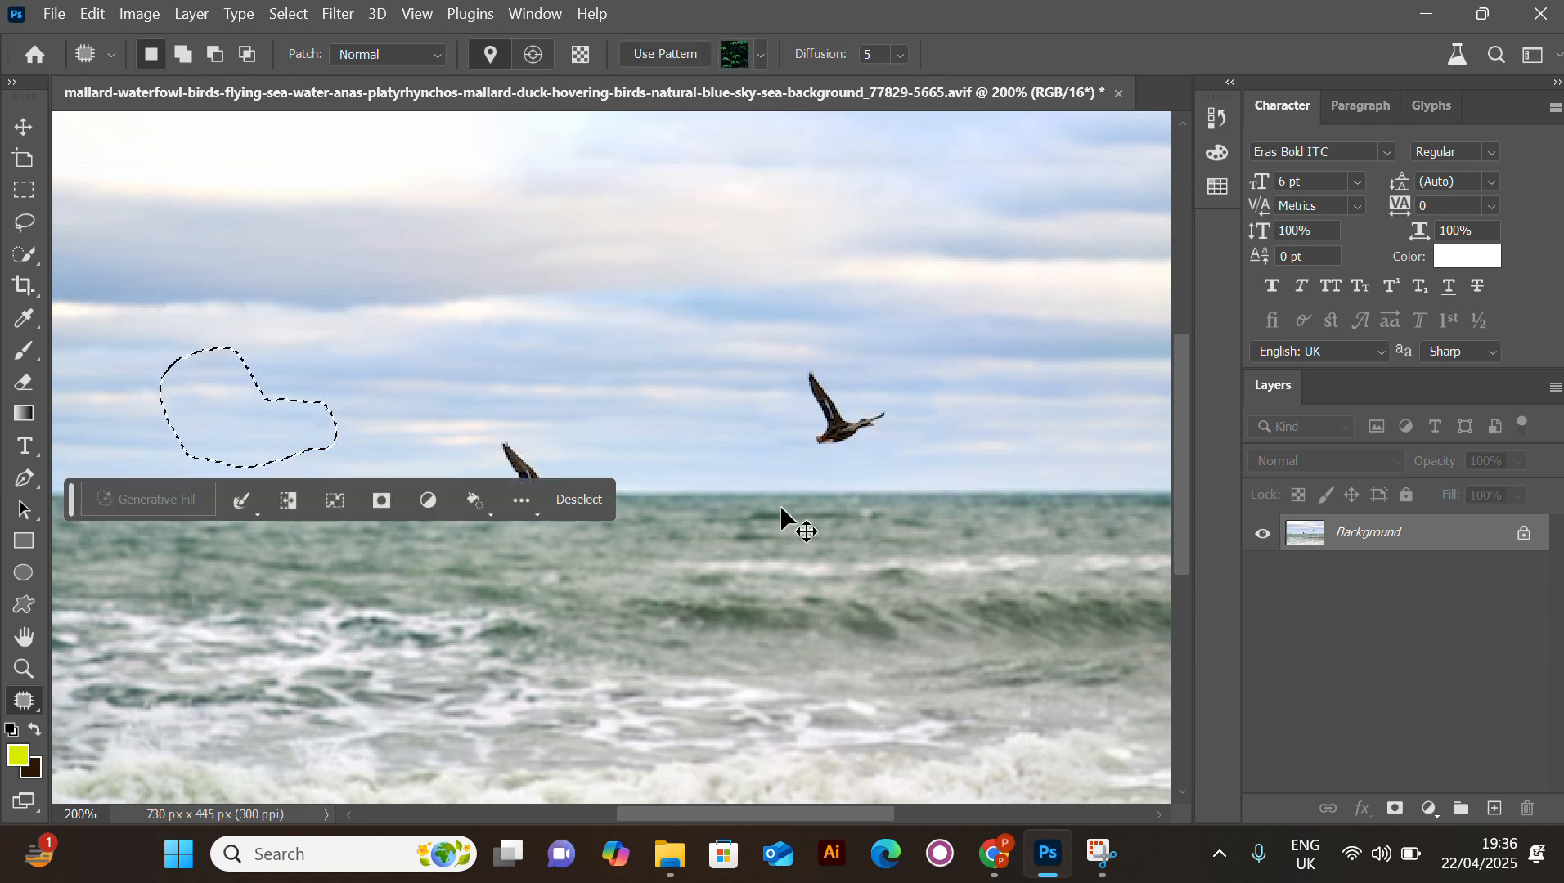
key("ctrl+z")
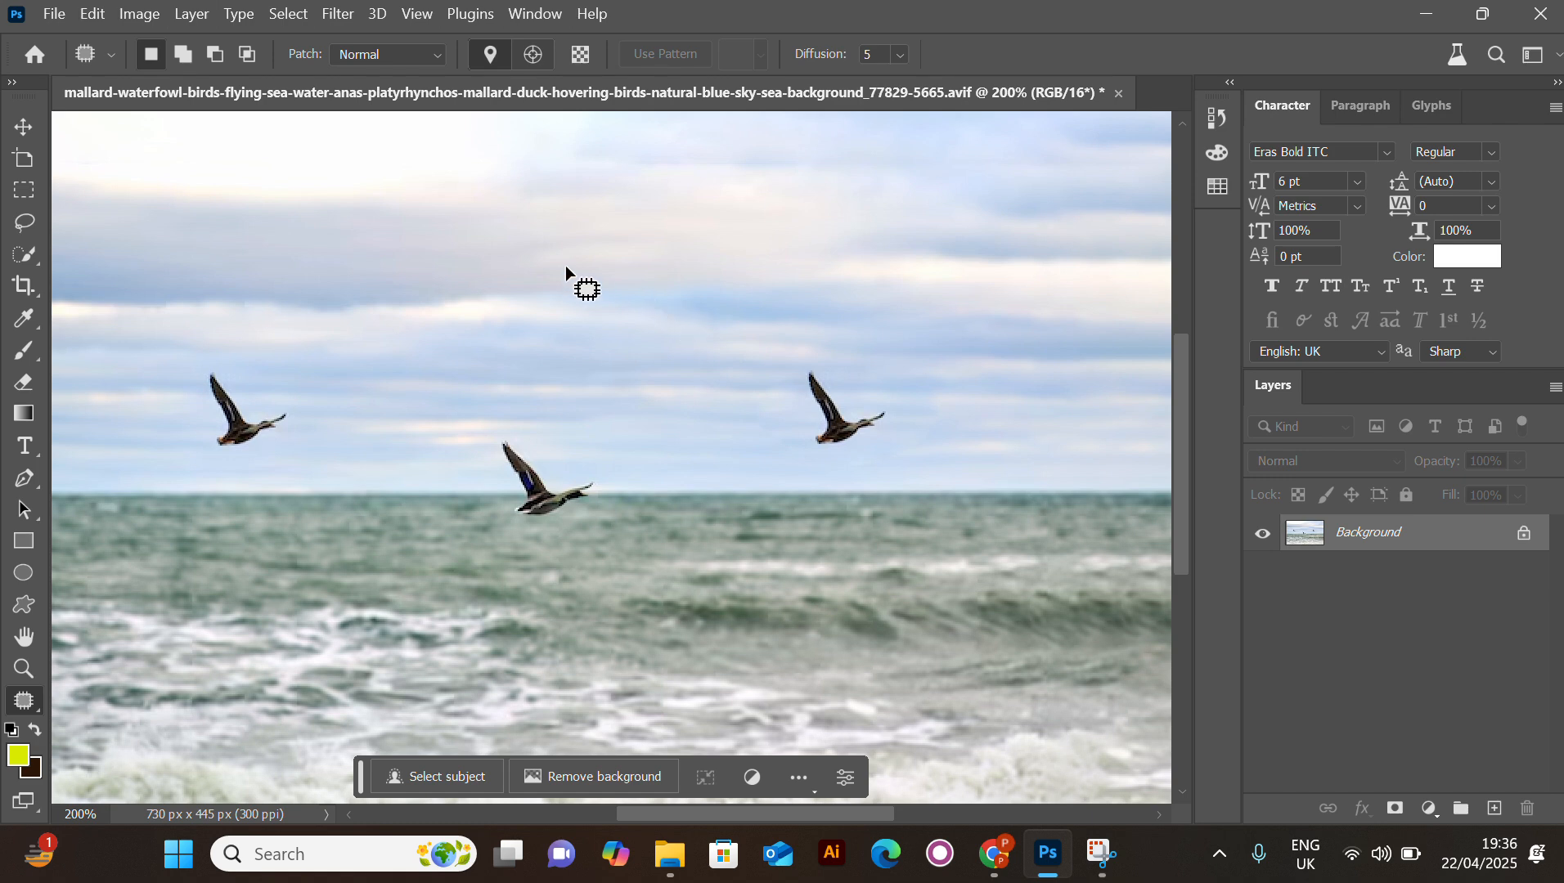
mouse_move(176, 341)
left_mouse_down()
mouse_move(196, 444)
mouse_move(350, 460)
left_mouse_up()
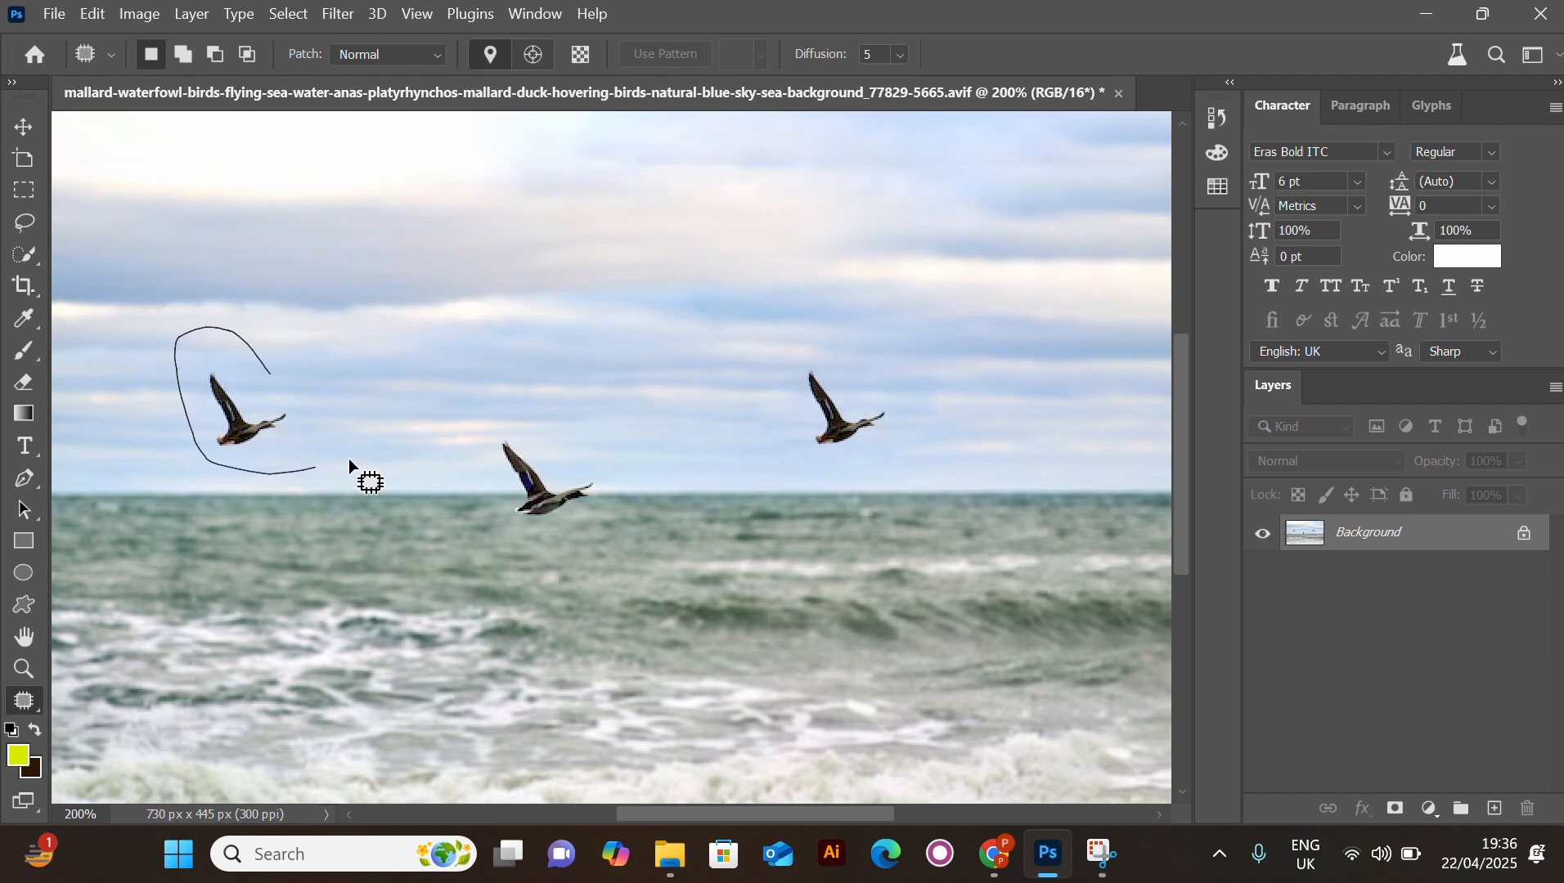
left_click_drag(256, 369, 259, 373)
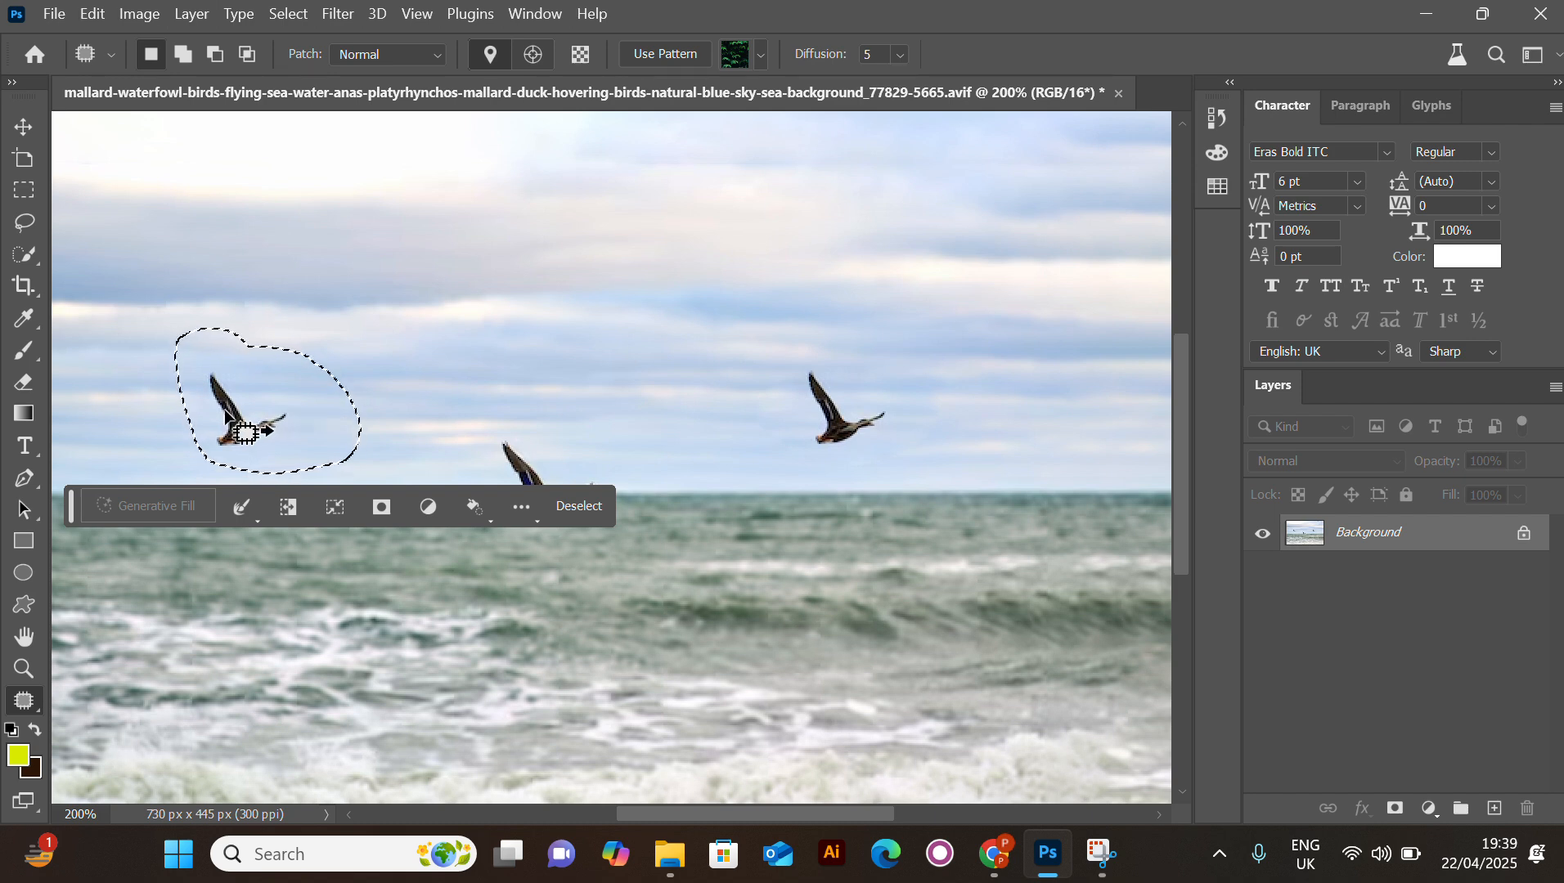
key("ctrl+d")
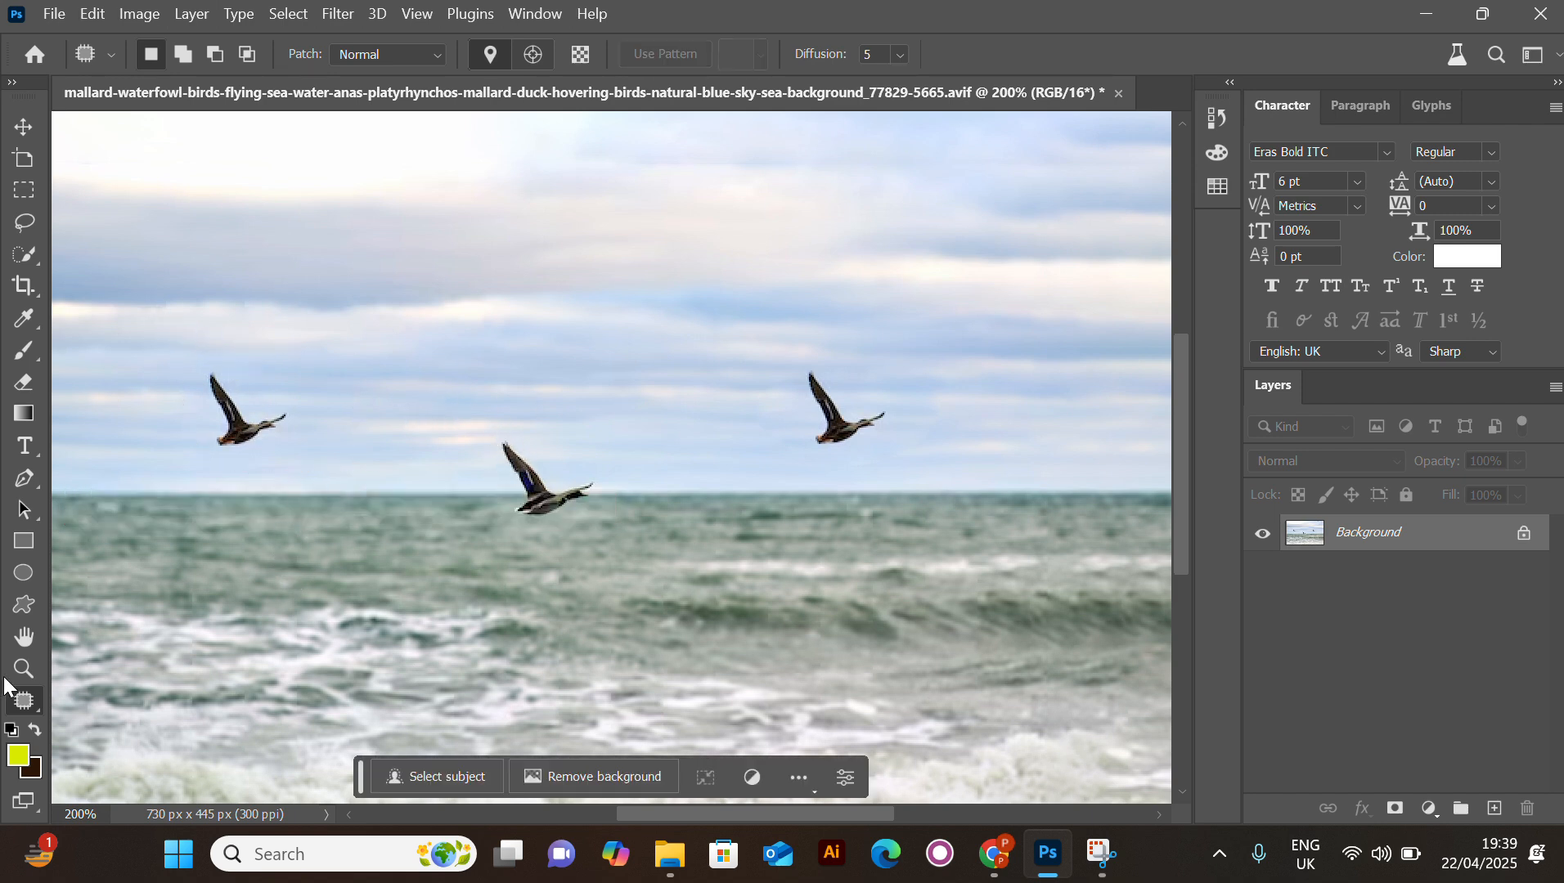
Look through the toolbar customization, try moving the Ellipse Tool to the extra tools and back, and close it without saving.
left_click(33, 700)
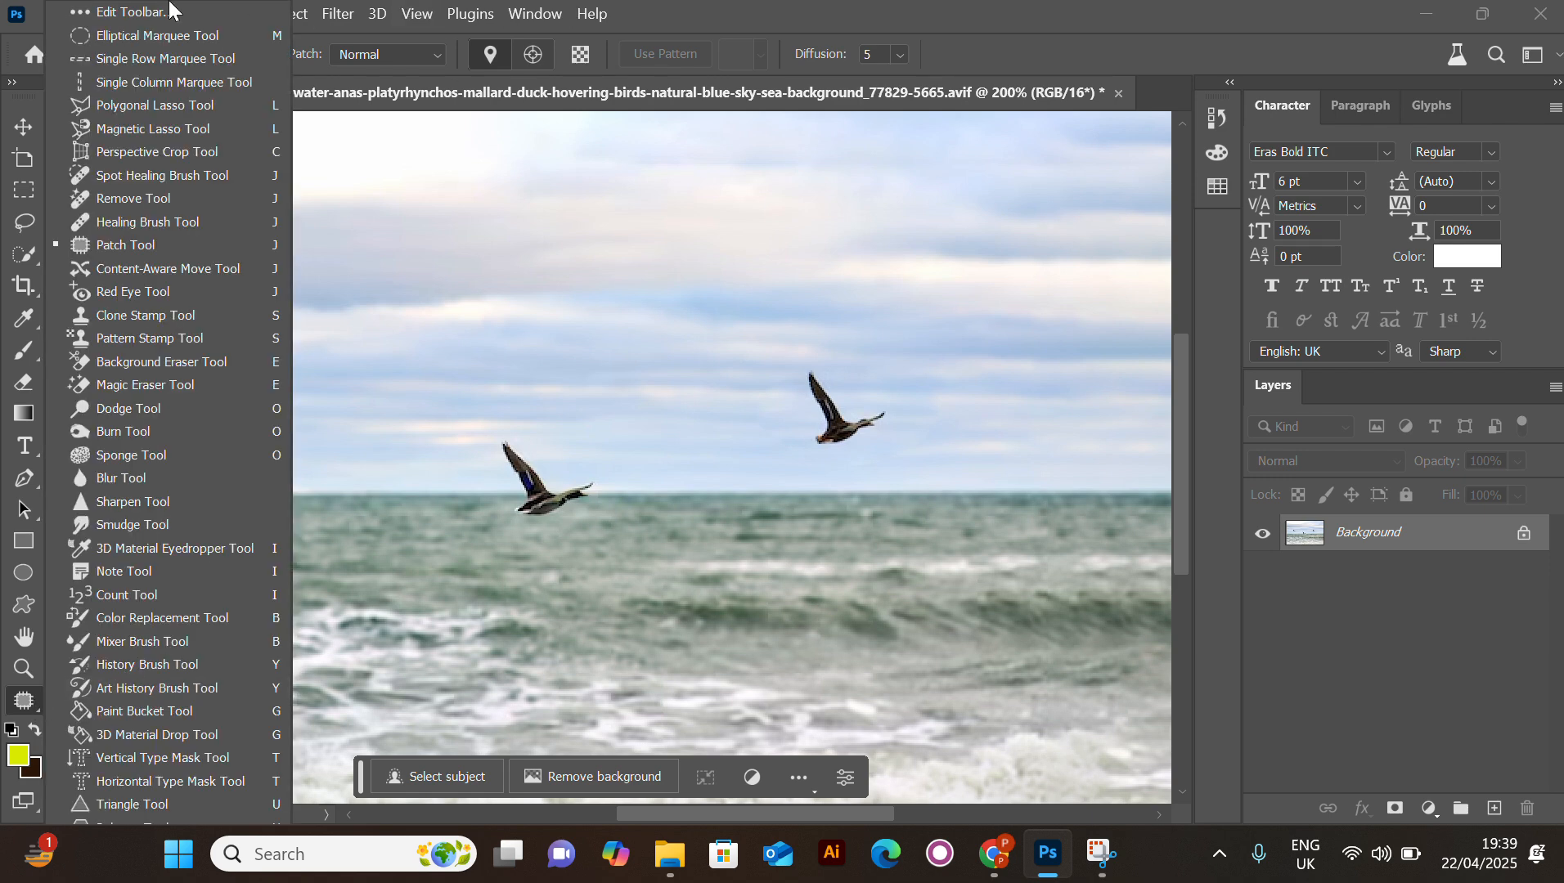
left_click(117, 12)
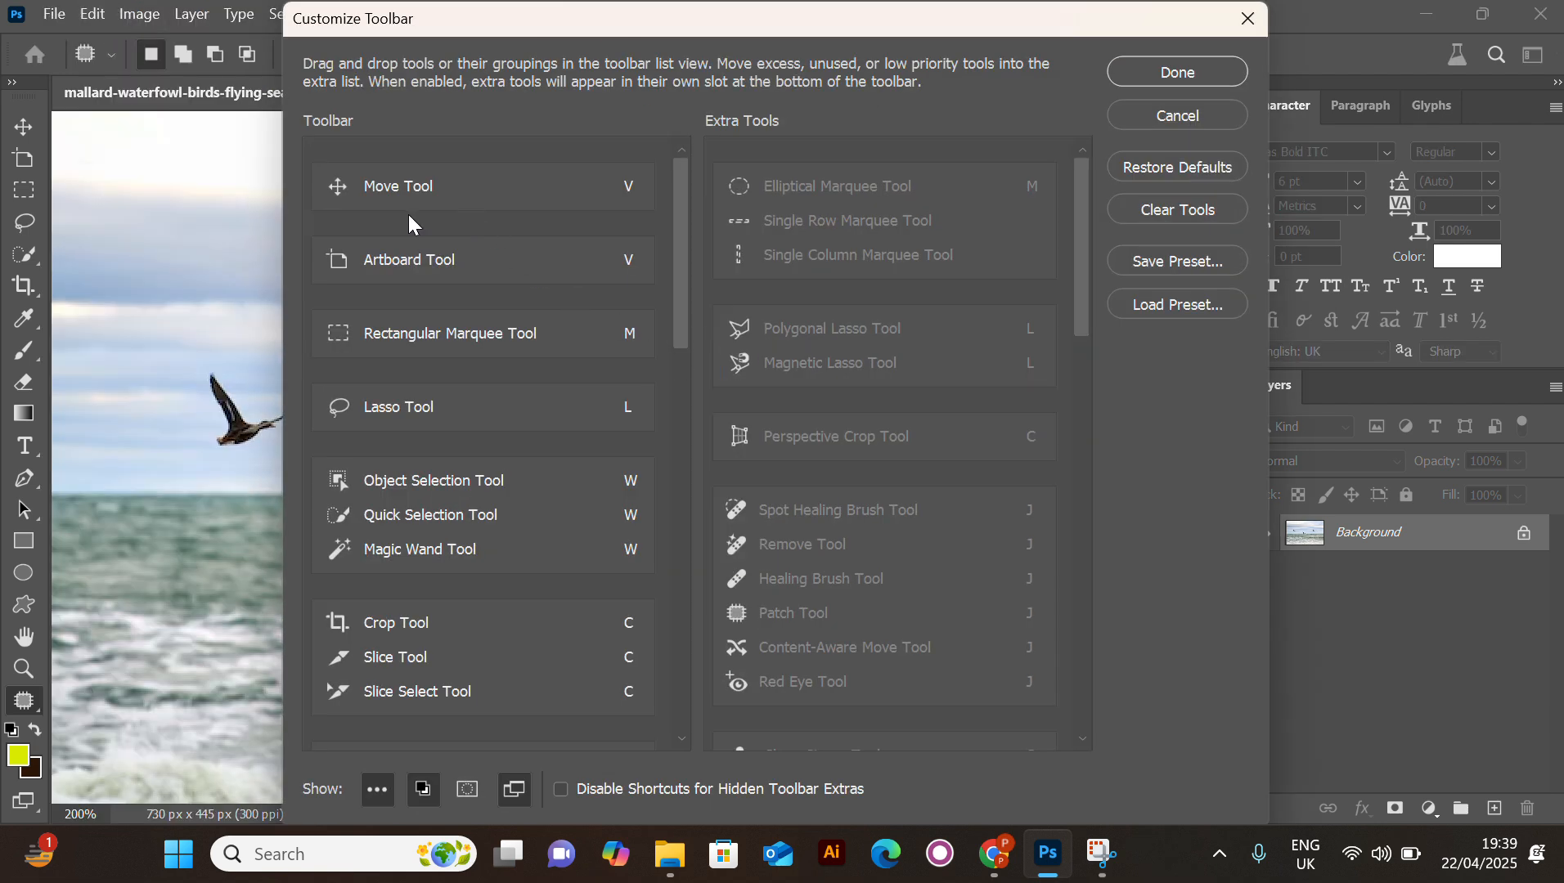
scroll(432, 457, "down", 15)
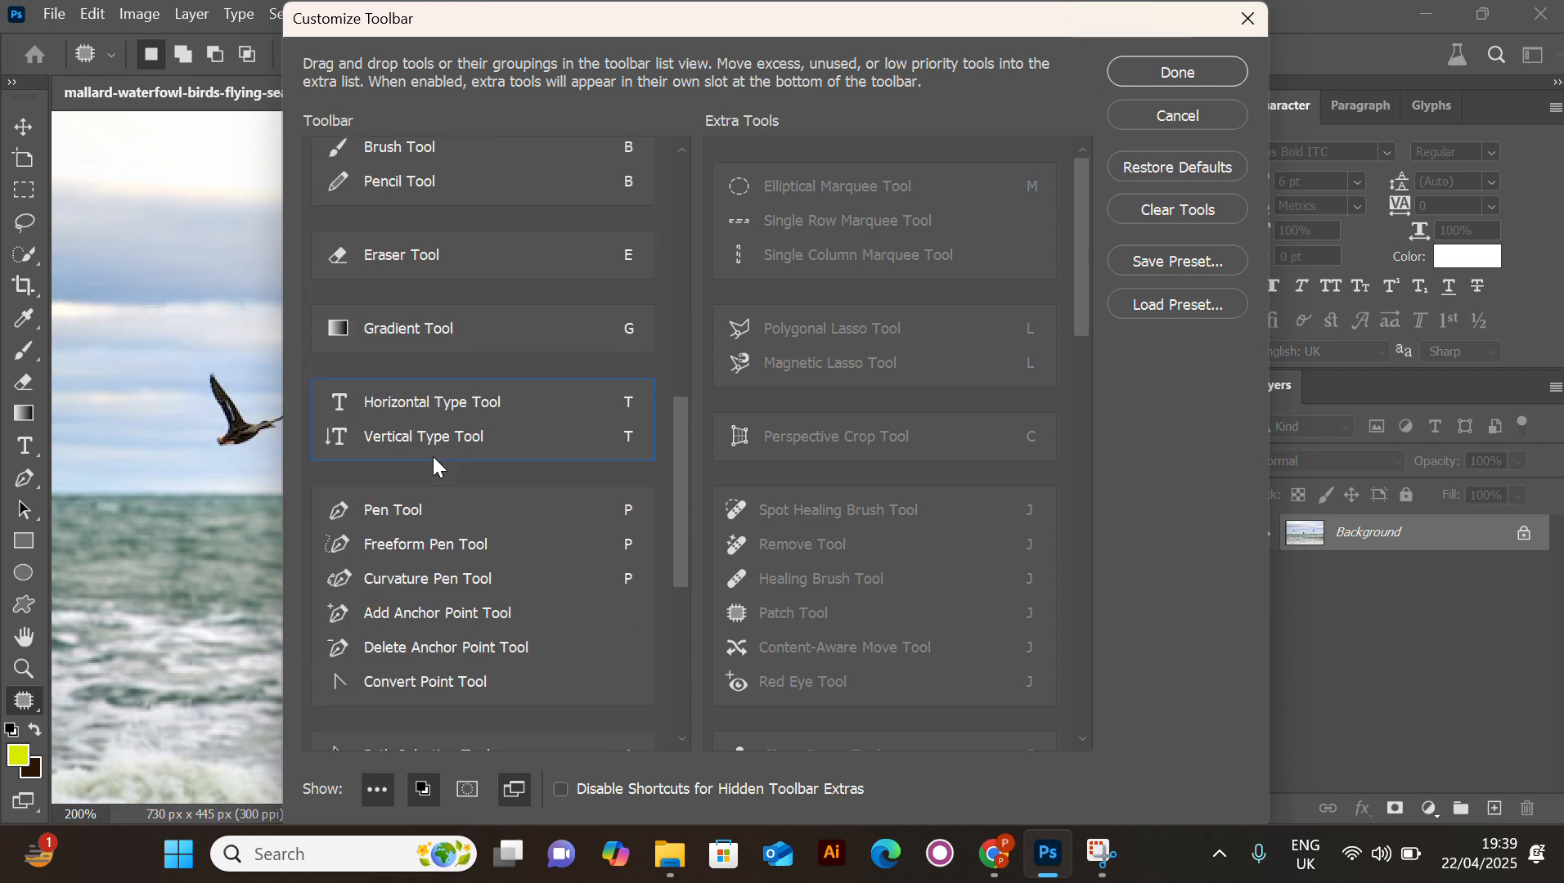
scroll(433, 457, "down", 5)
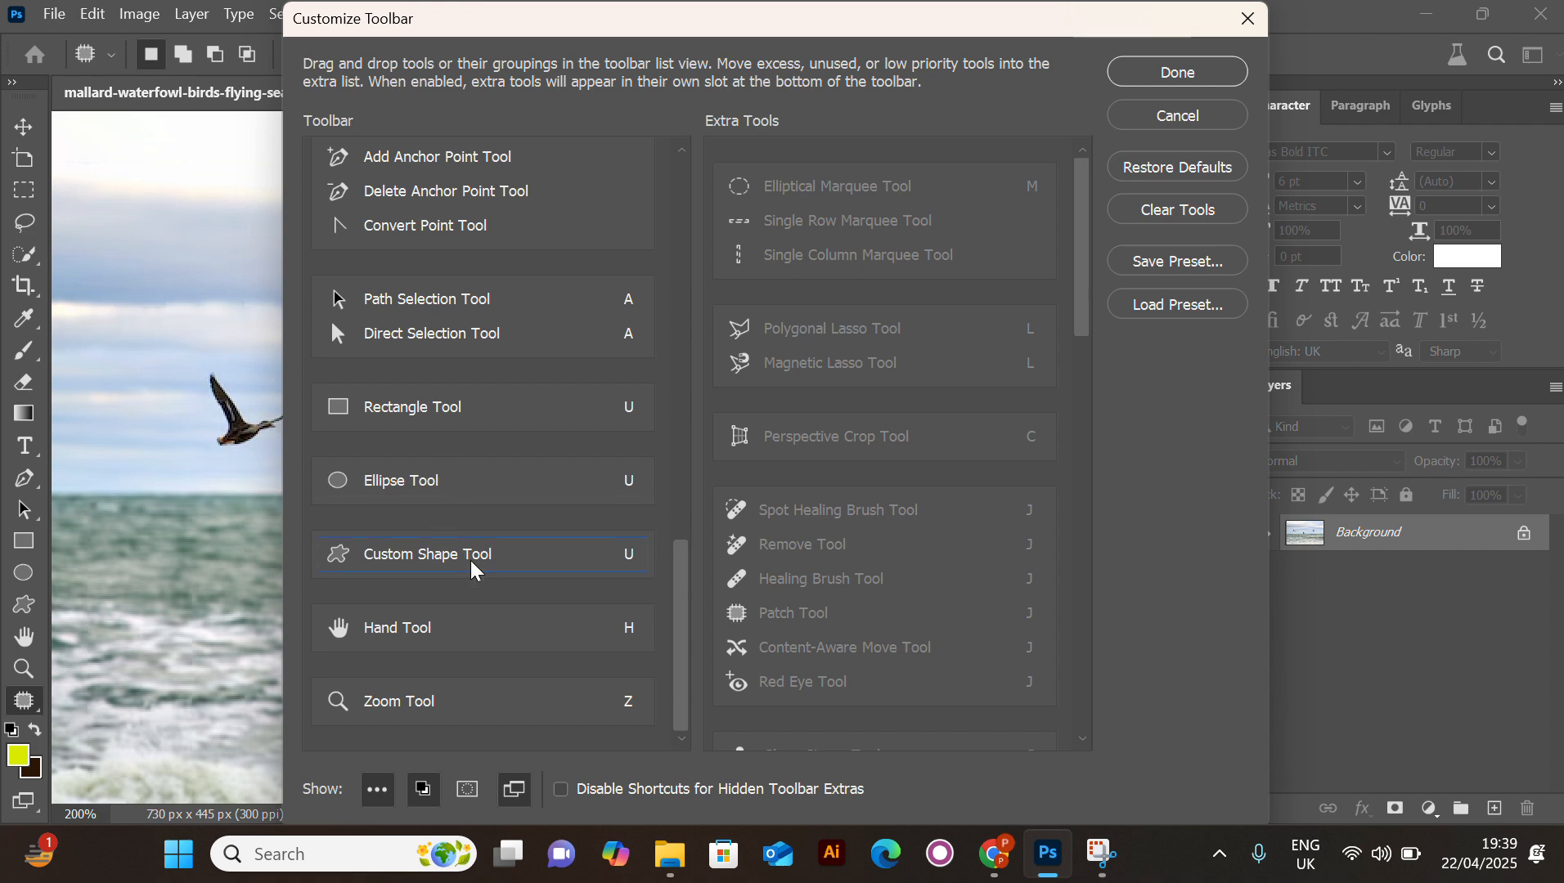
left_click_drag(425, 474, 808, 471)
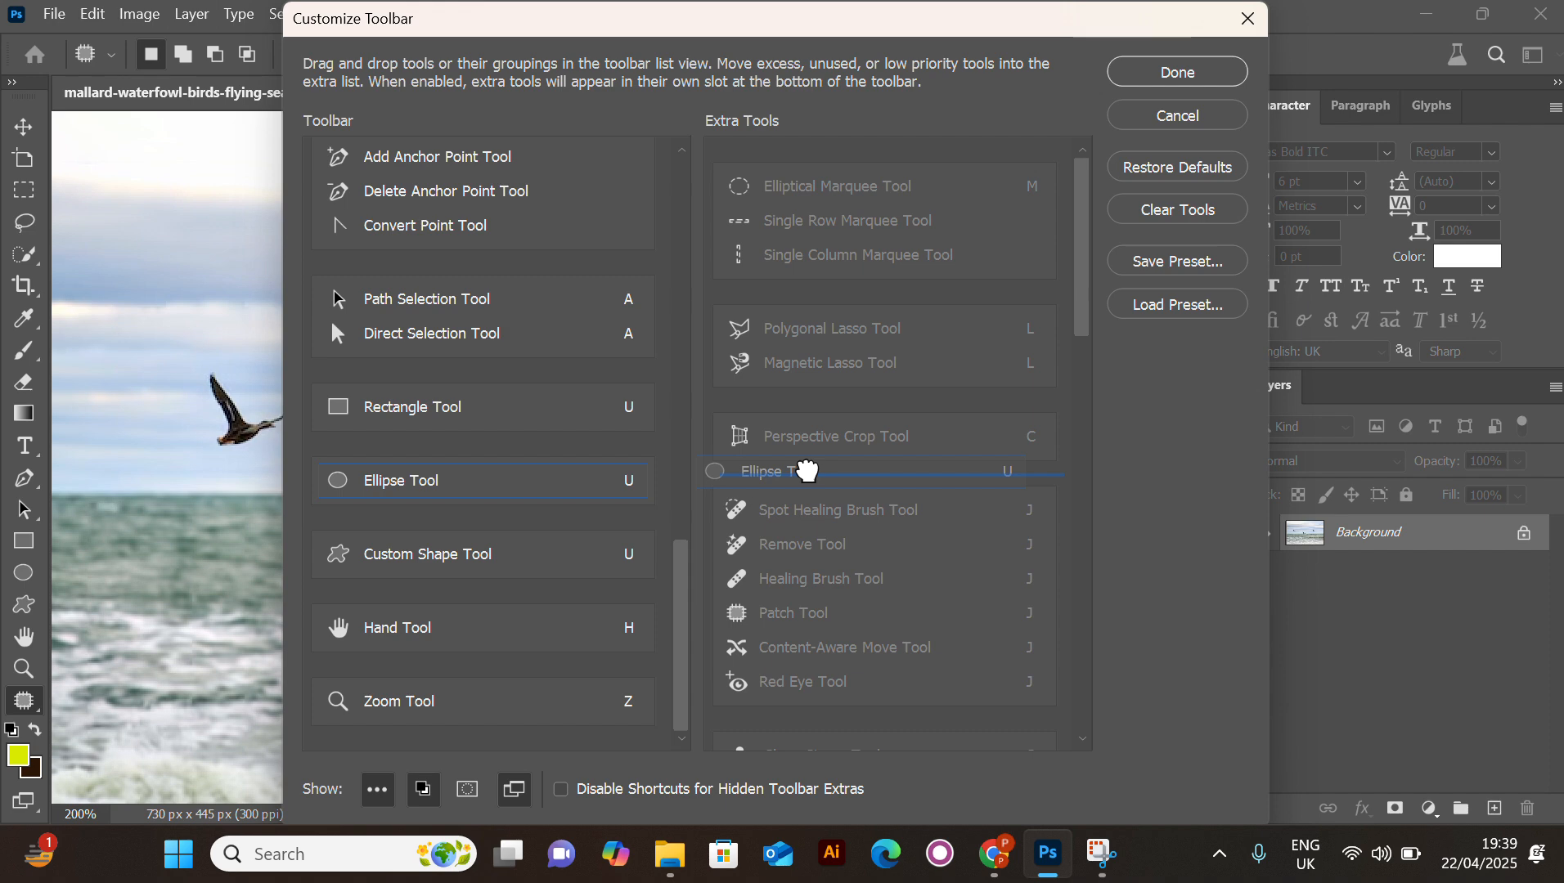
left_click_drag(808, 471, 425, 474)
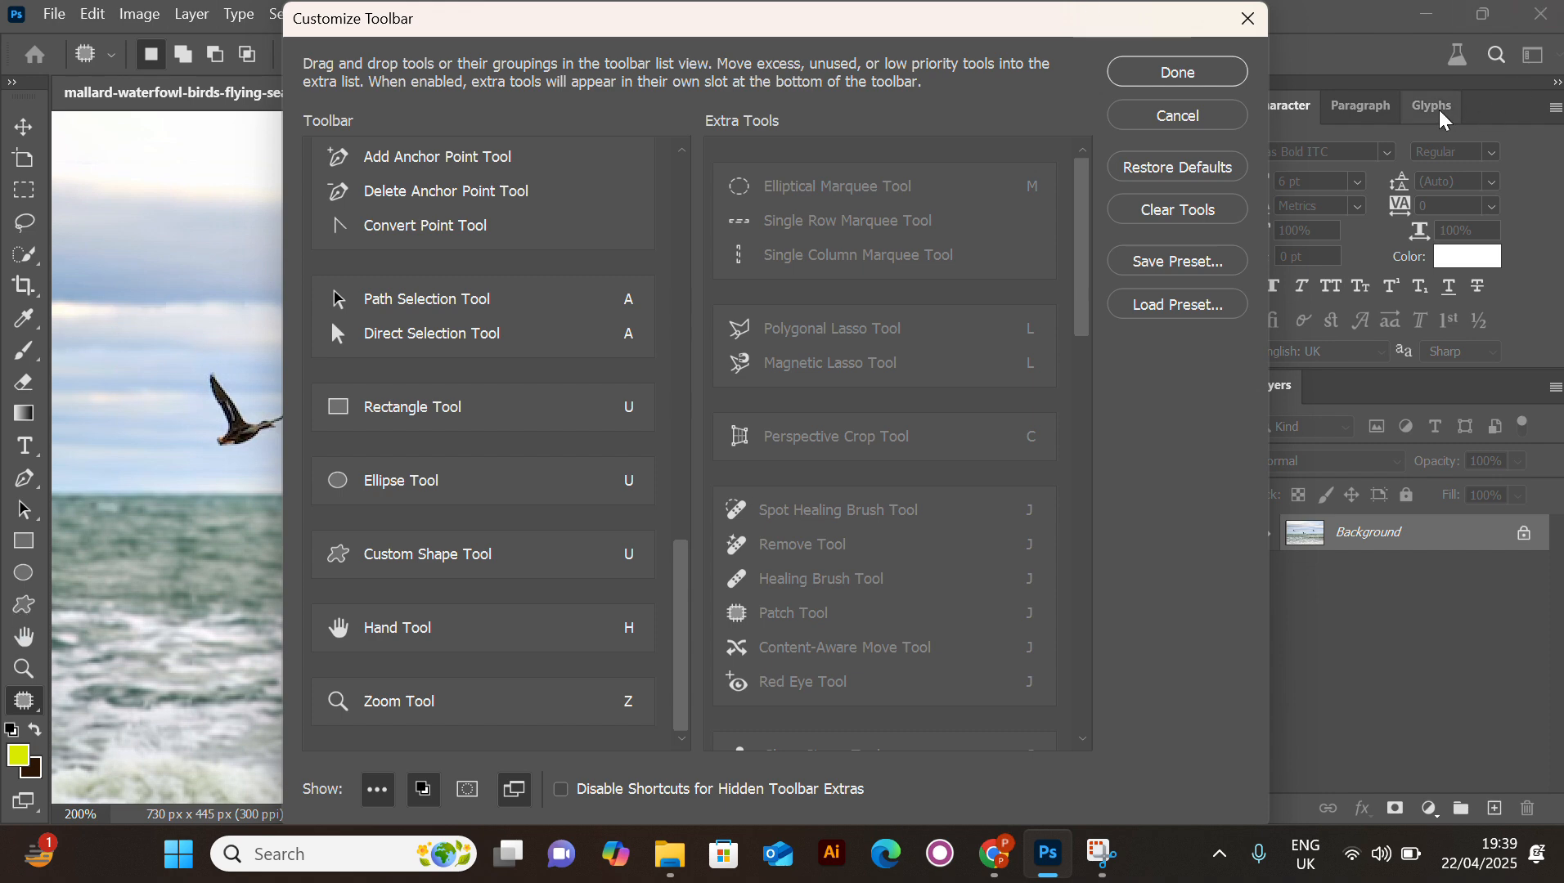
left_click(1246, 21)
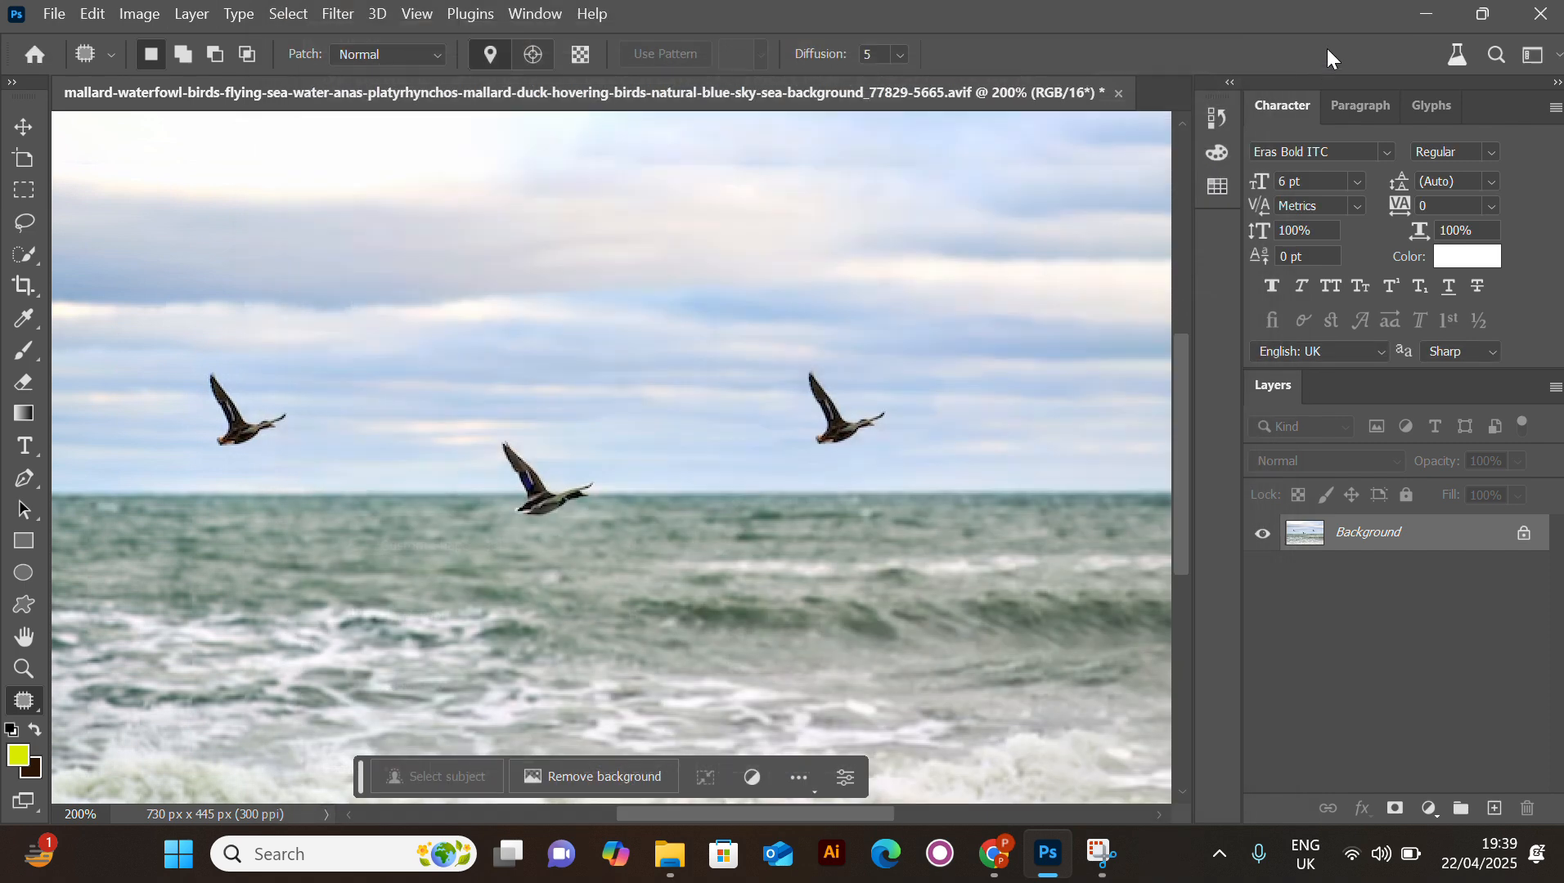
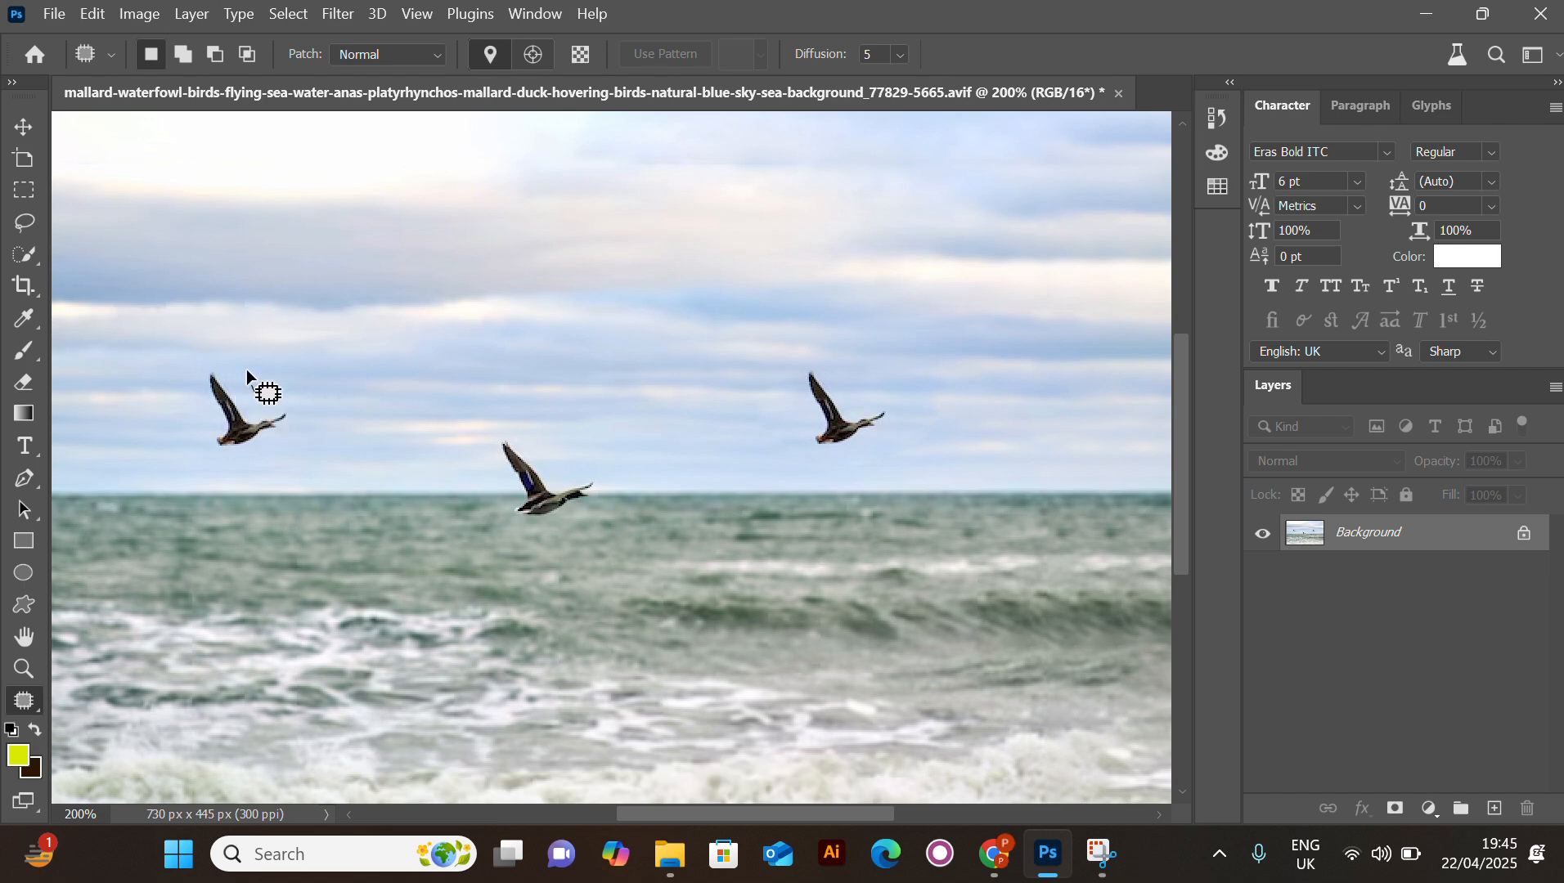
Outline the leftmost bird with a wide margin, patch it with the sky to the right of the middle bird, and deselect.
mouse_move(148, 413)
left_mouse_down()
mouse_move(285, 494)
mouse_move(312, 373)
mouse_move(239, 381)
left_mouse_up()
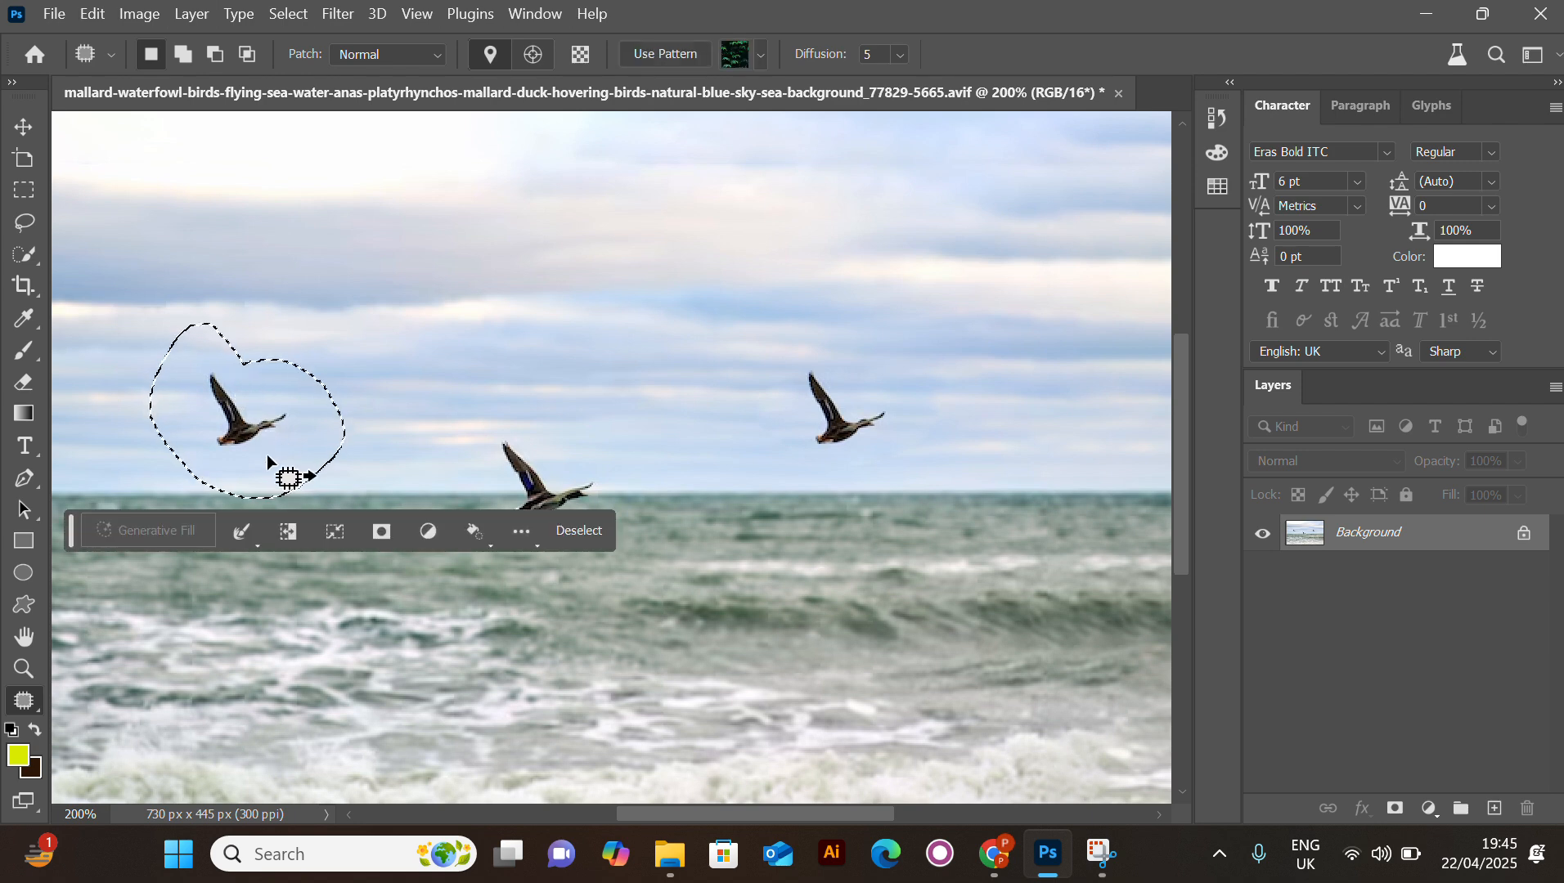
left_click_drag(274, 425, 636, 418)
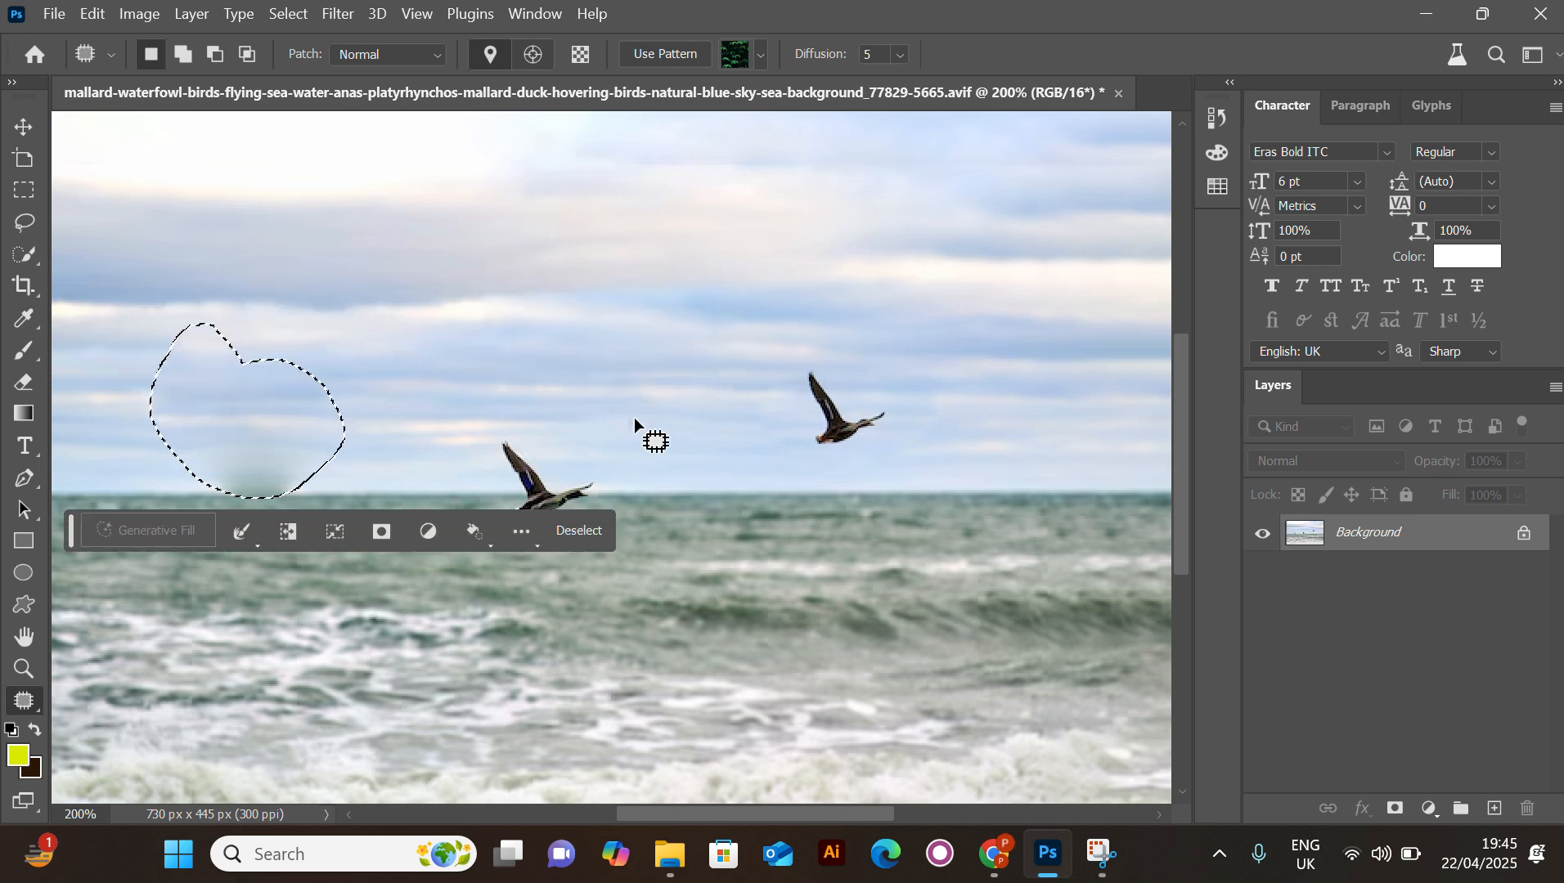
key("ctrl+d")
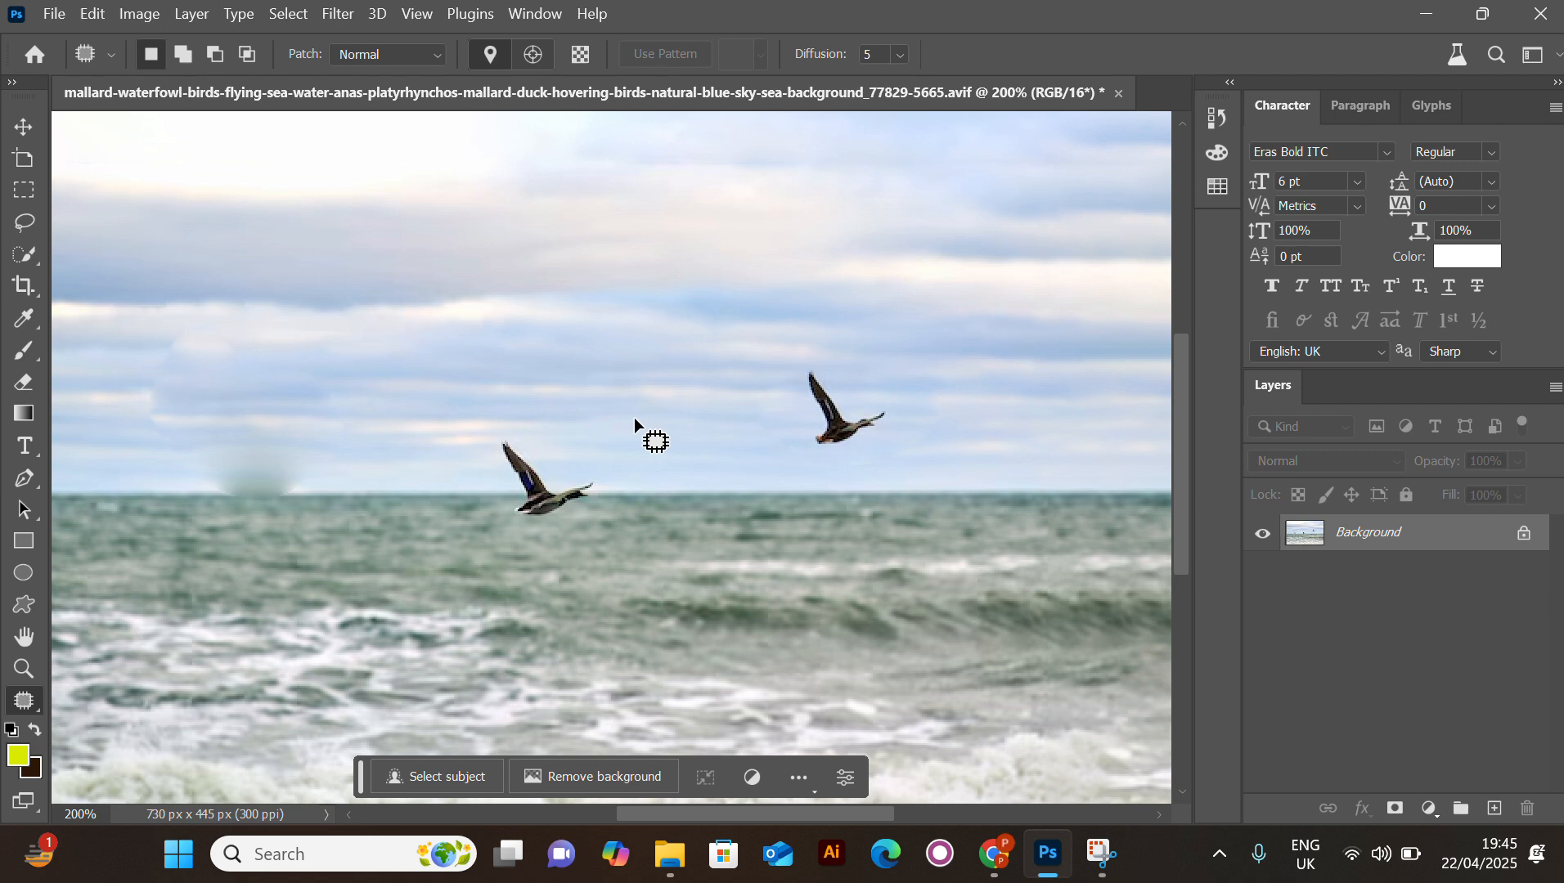
Undo the deselection and the wide patch that covered the leftmost bird, then clear its selection.
key("ctrl+z")
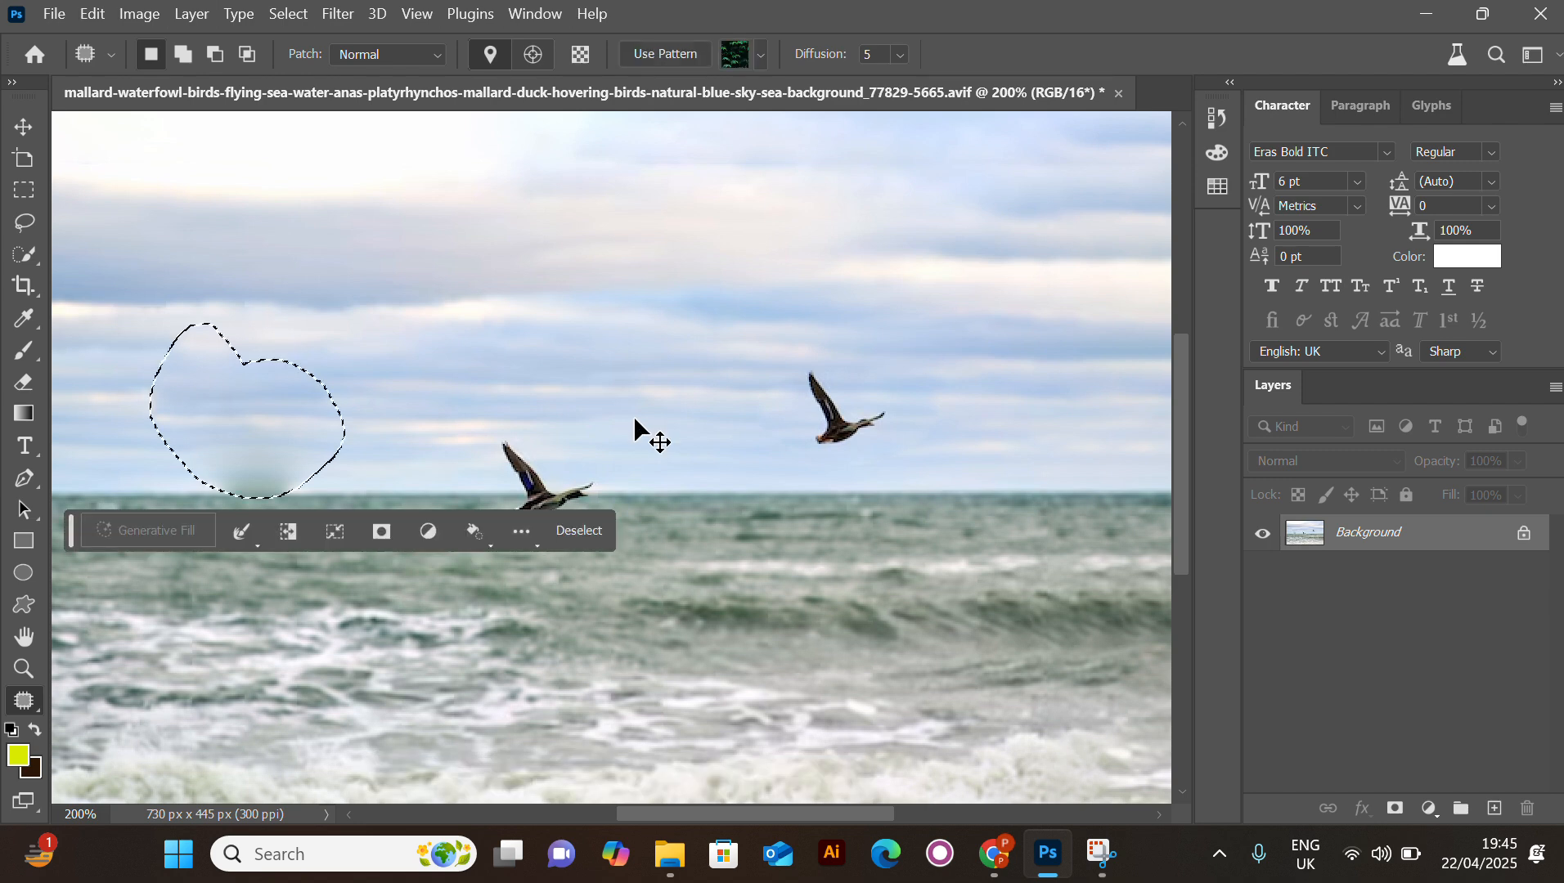
key("ctrl+z")
key("ctrl+d")
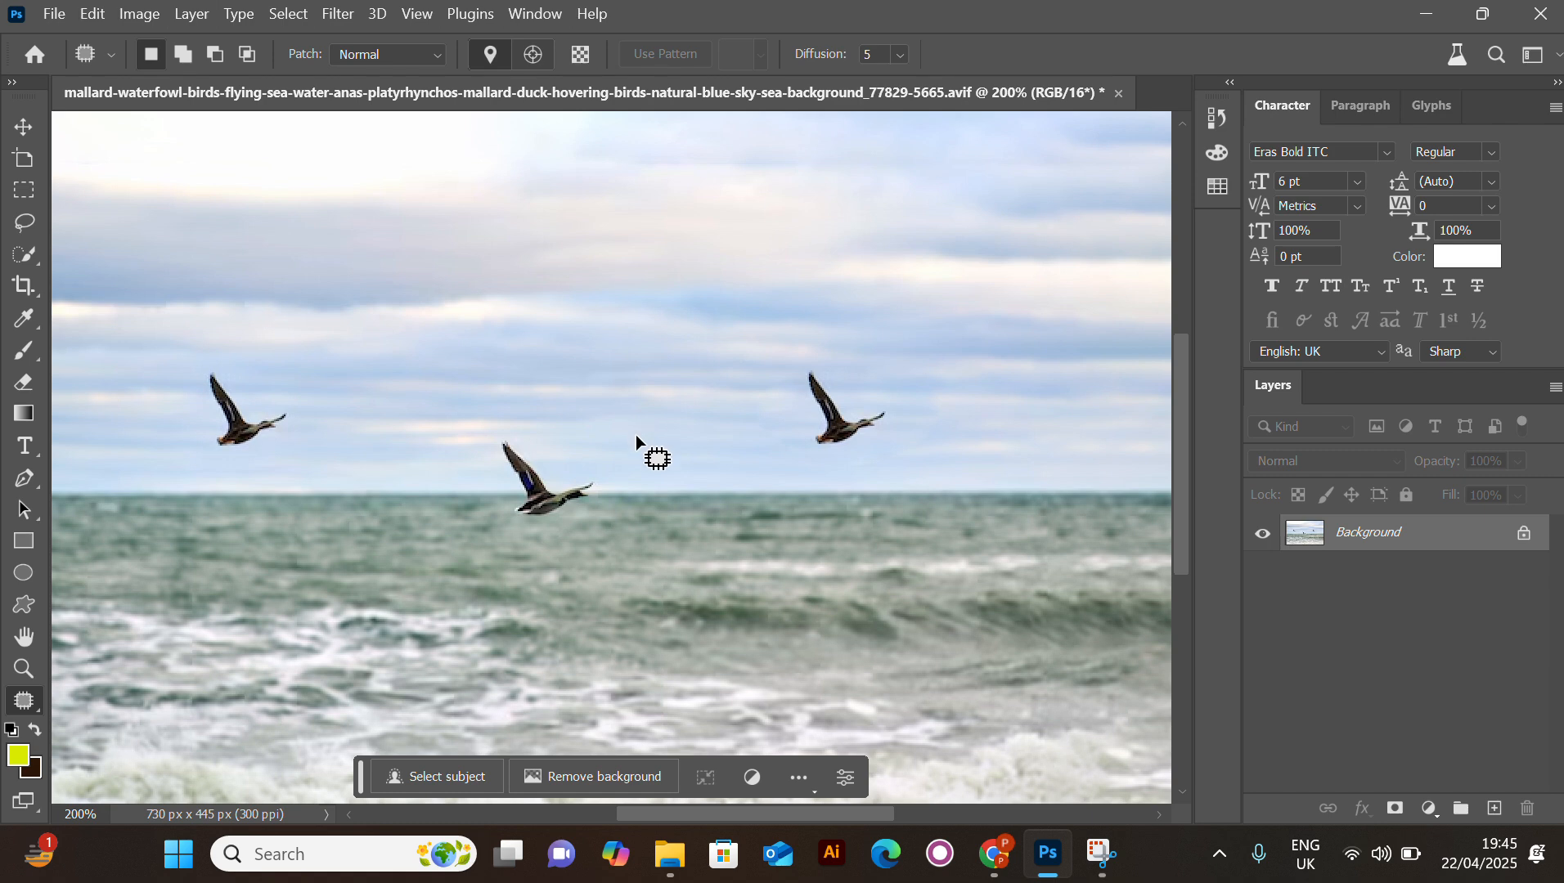
Activate the Clone Stamp tool and enlarge its brush to 35 px.
left_click(91, 19)
left_click(91, 19)
left_click(35, 704)
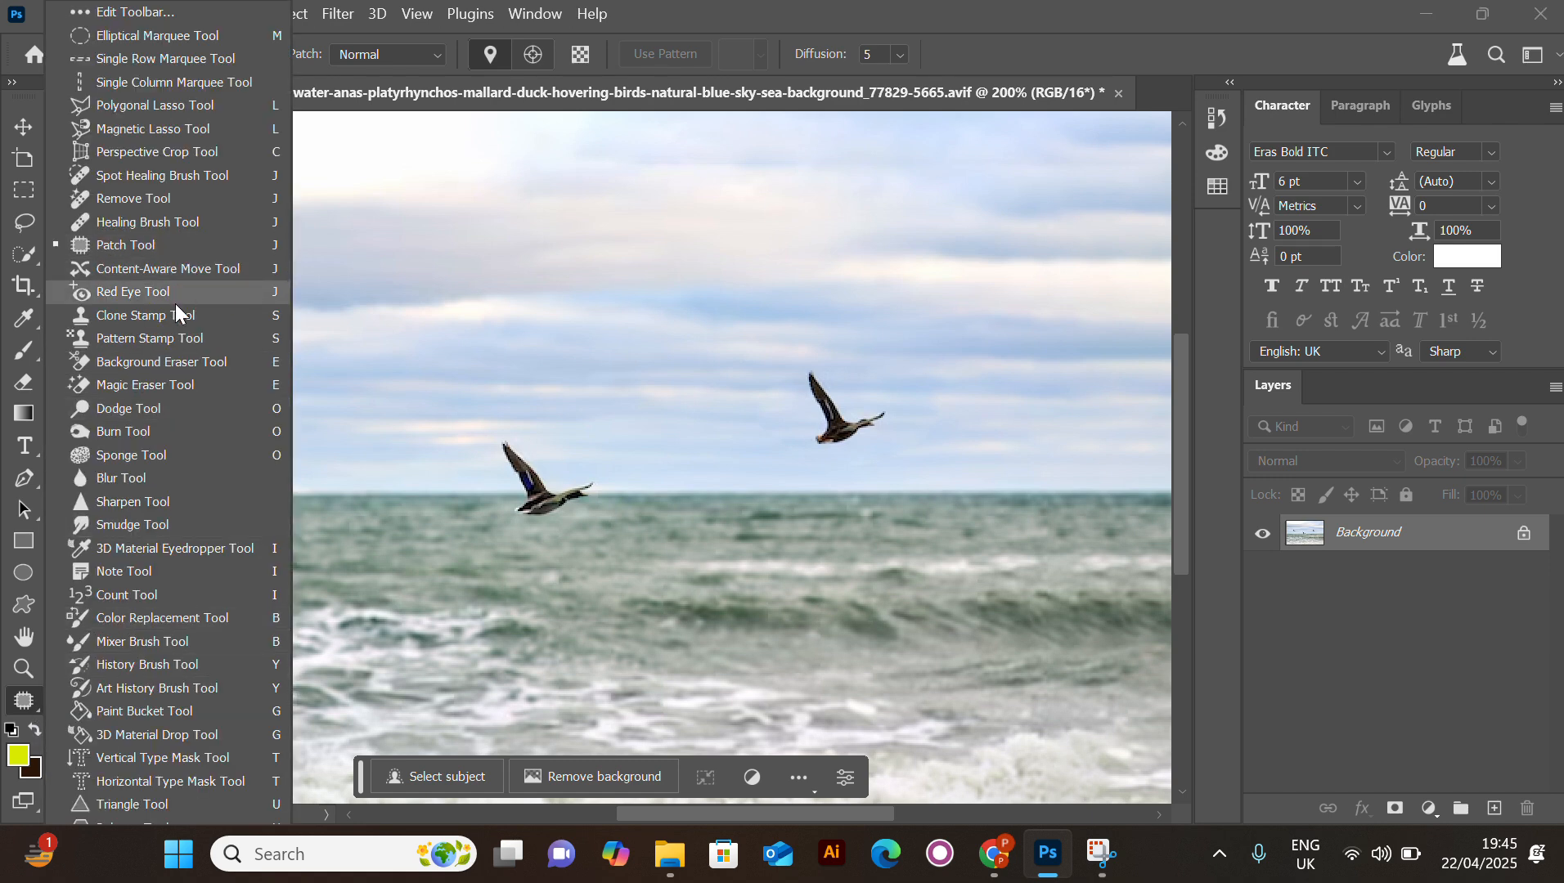
left_click(128, 315)
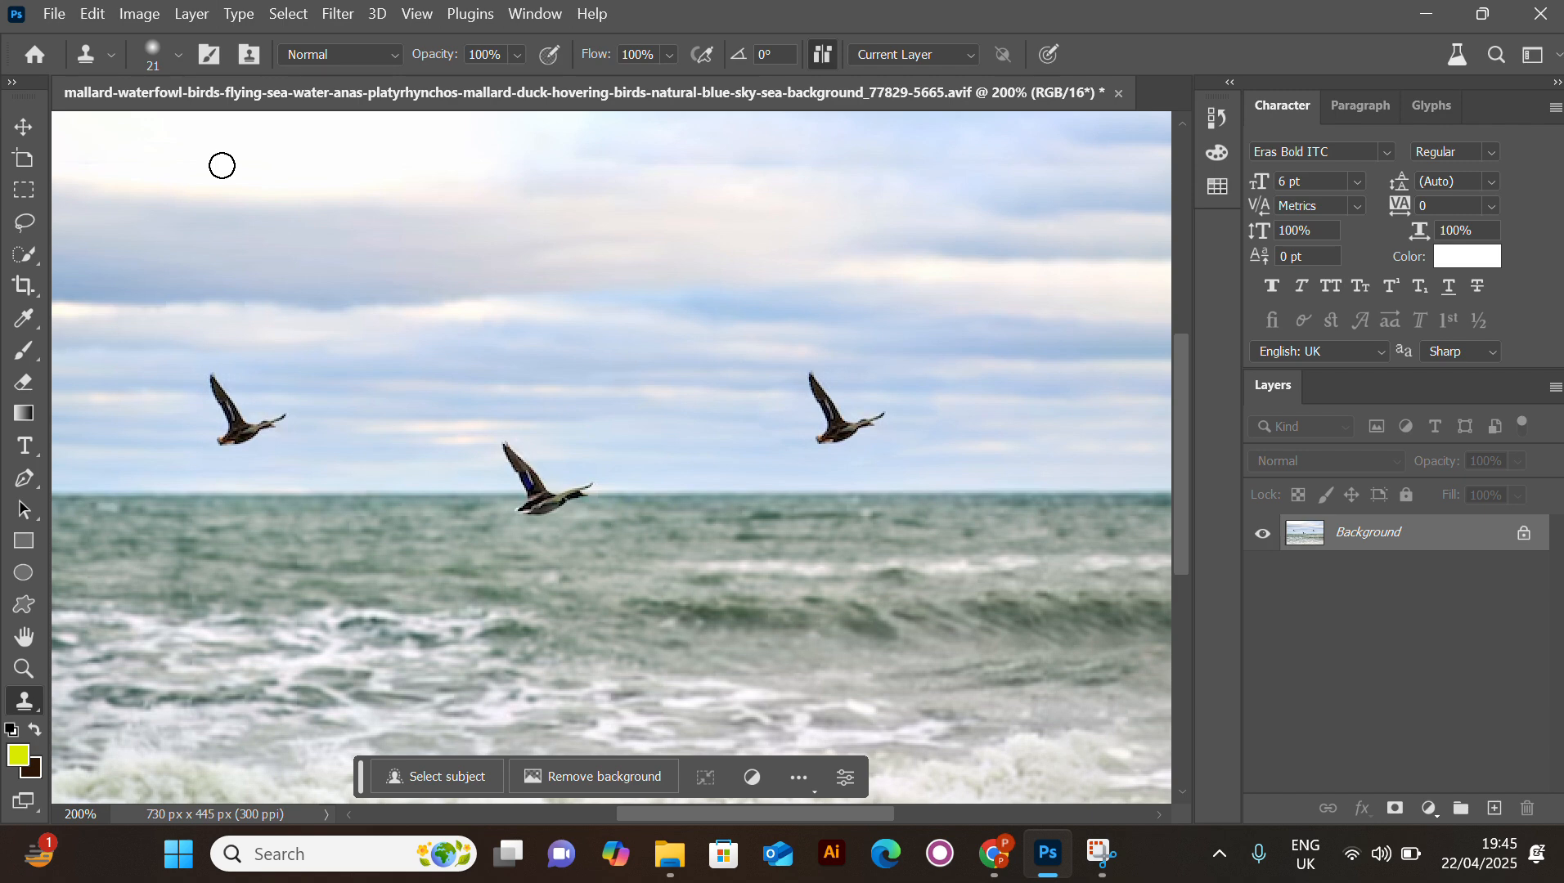
left_click(182, 59)
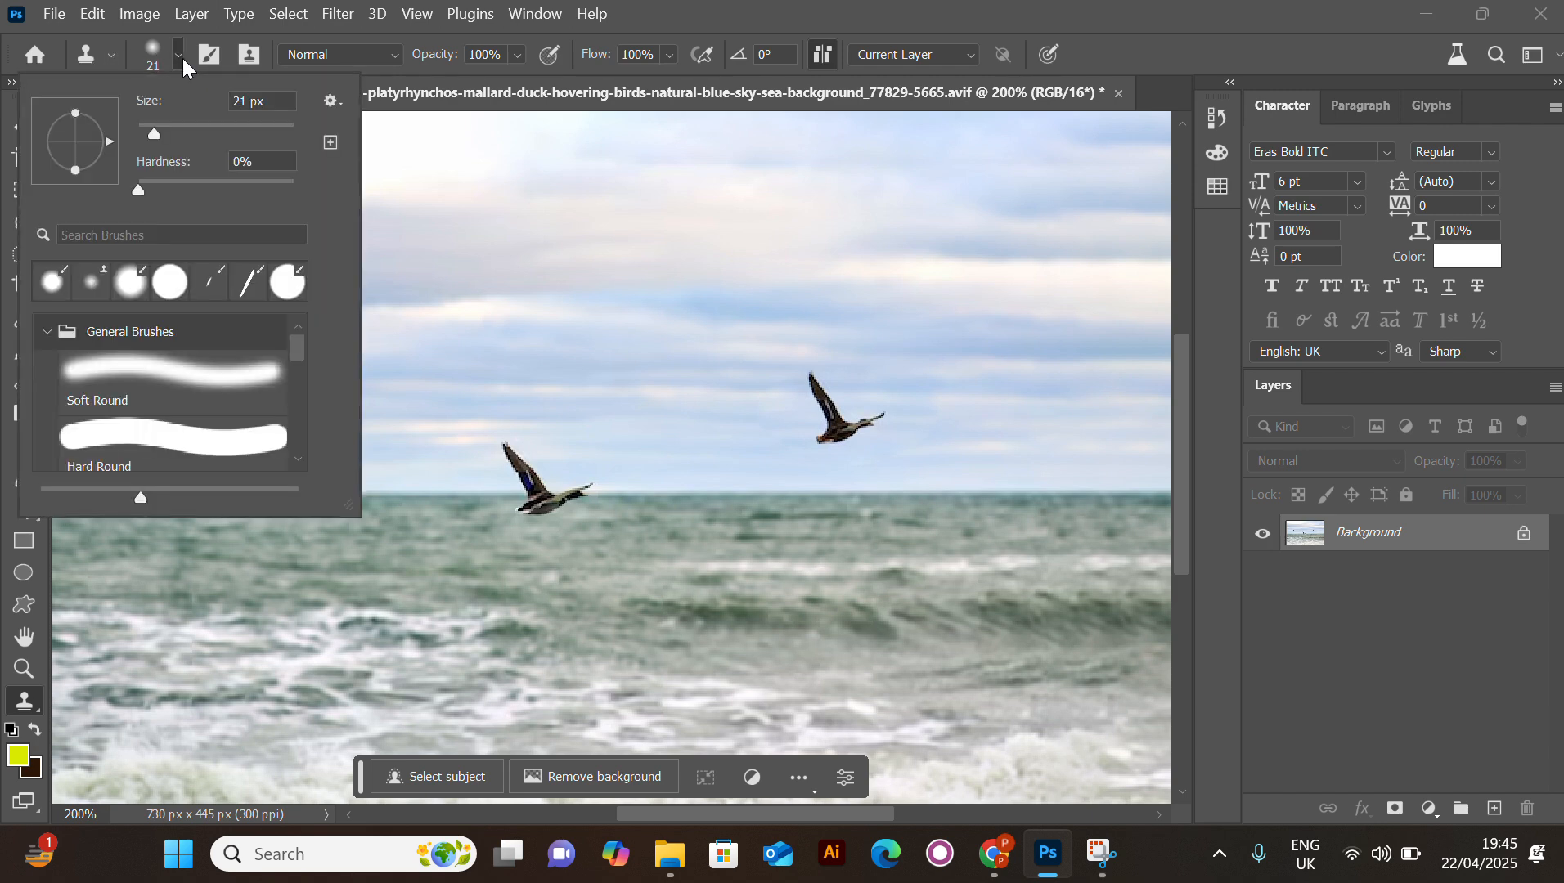
left_click(178, 57)
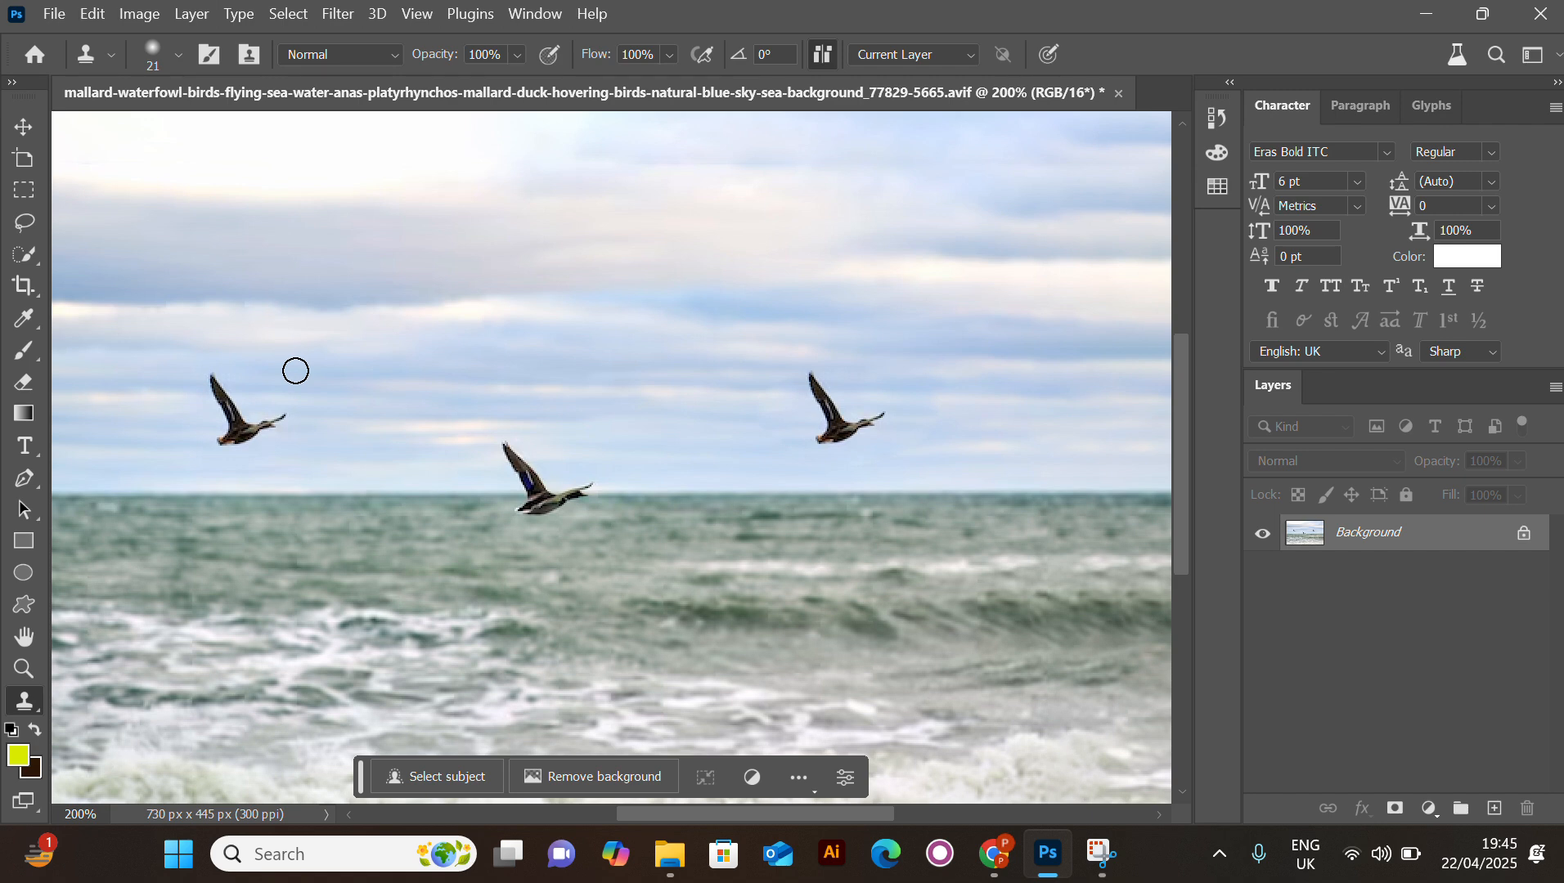
key("bracketright")
key("bracketright")
key("bracketright")
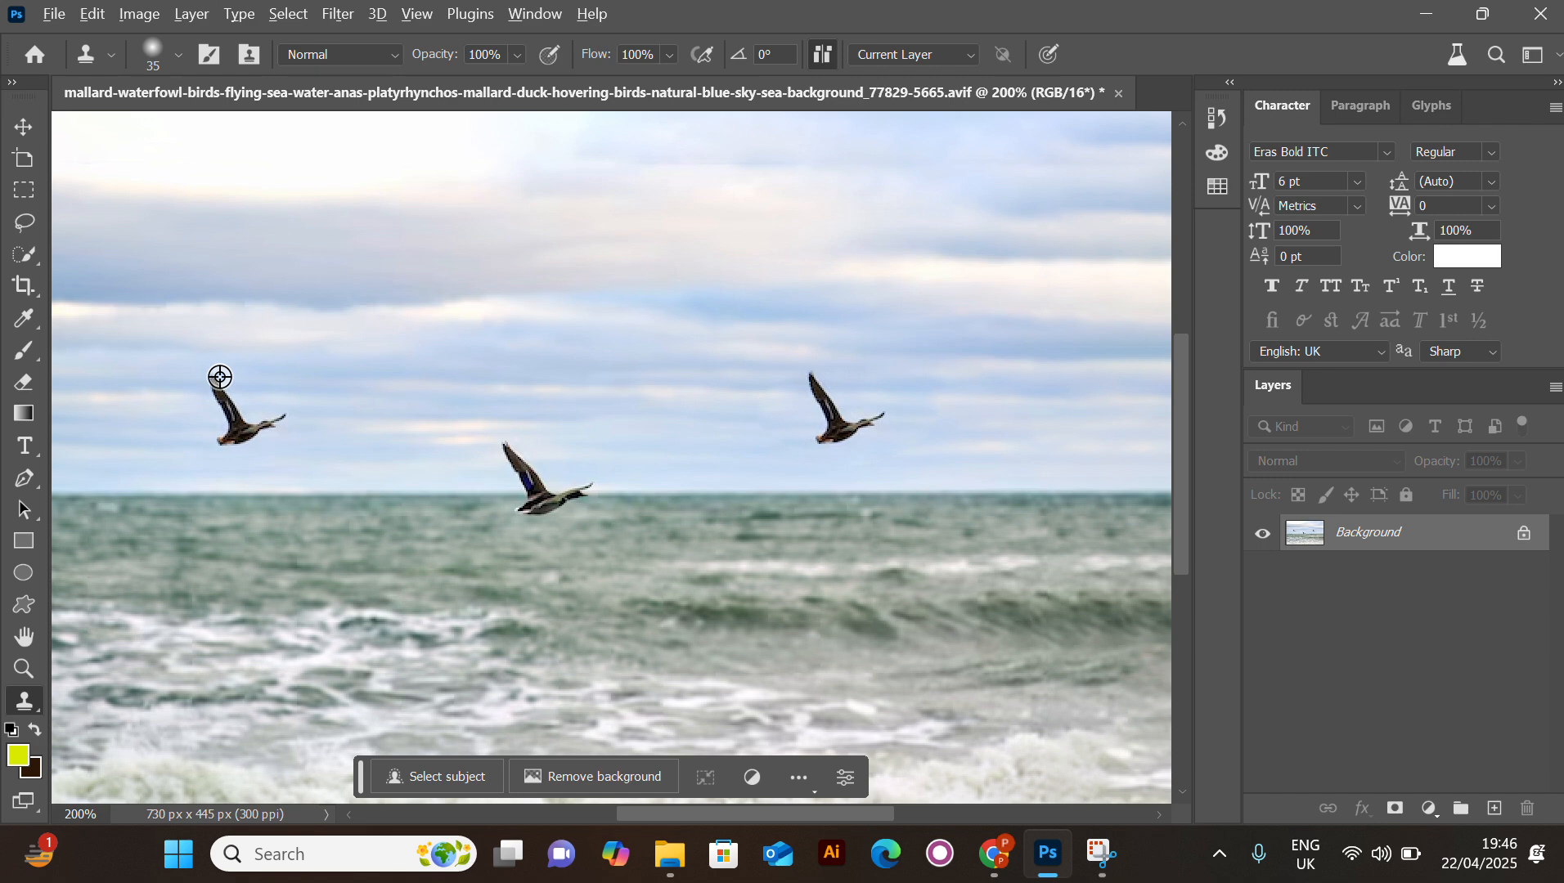
Sample the leftmost bird's raised wing tip and clone the whole bird into the sky above the middle bird.
key("alt")
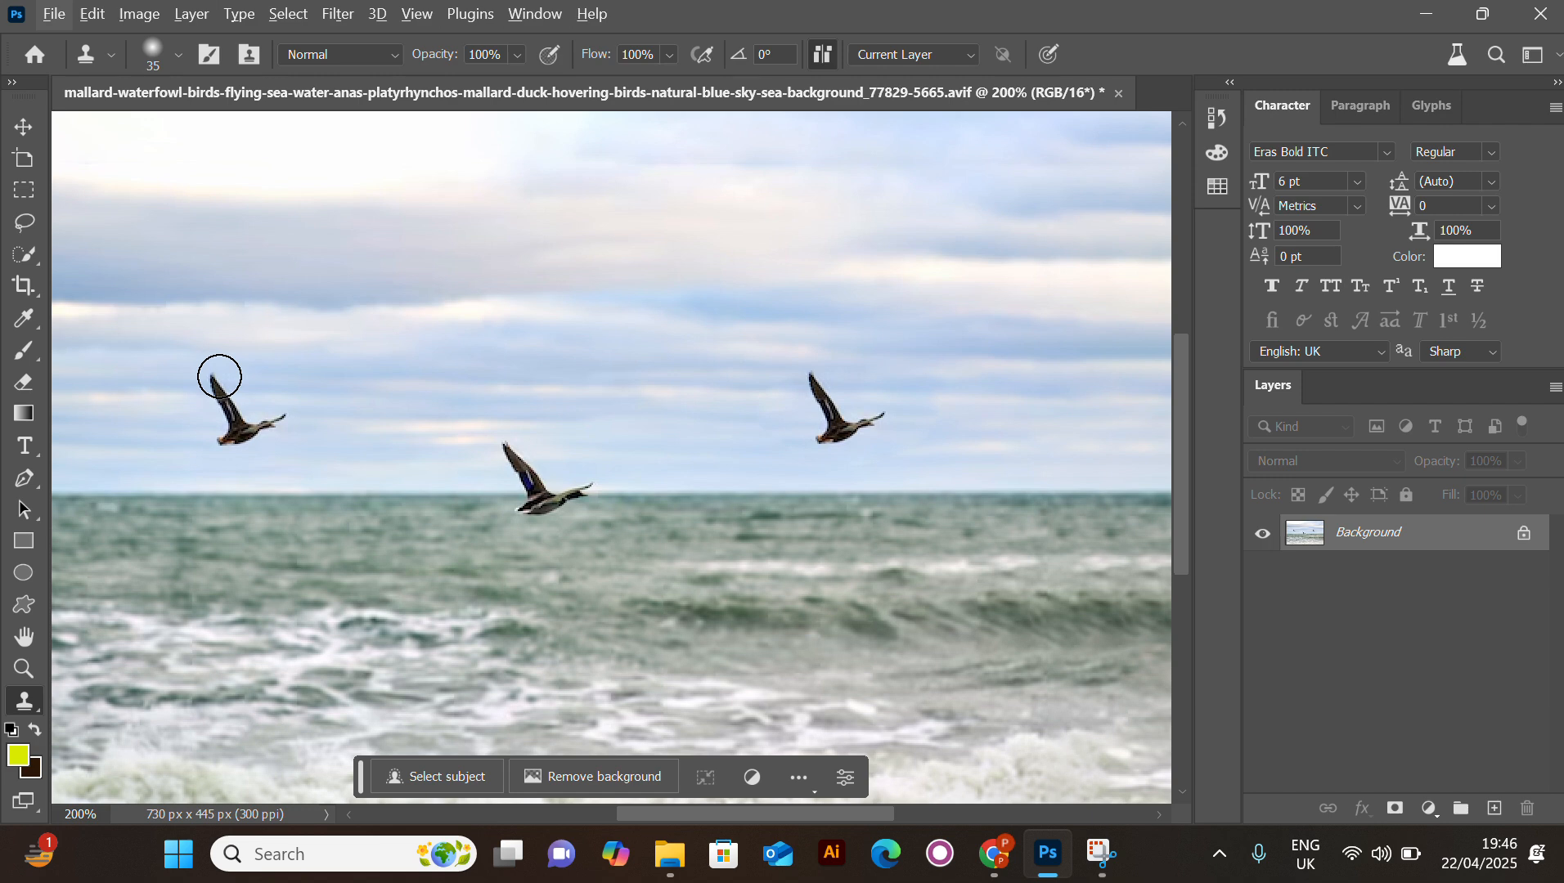
key("alt")
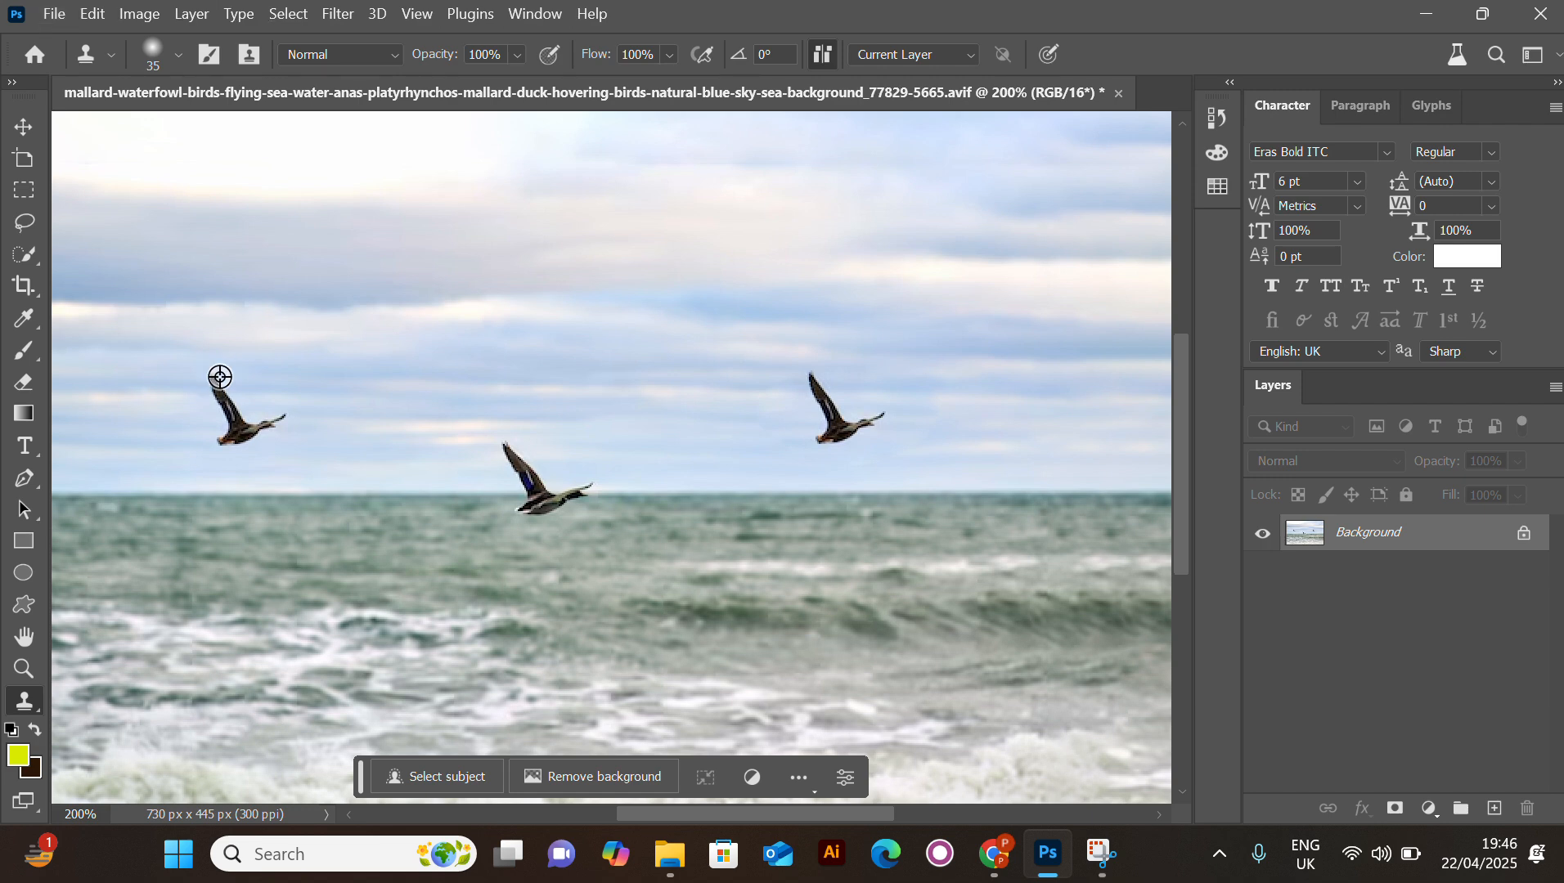
left_click(219, 378, "alt")
left_click(301, 317)
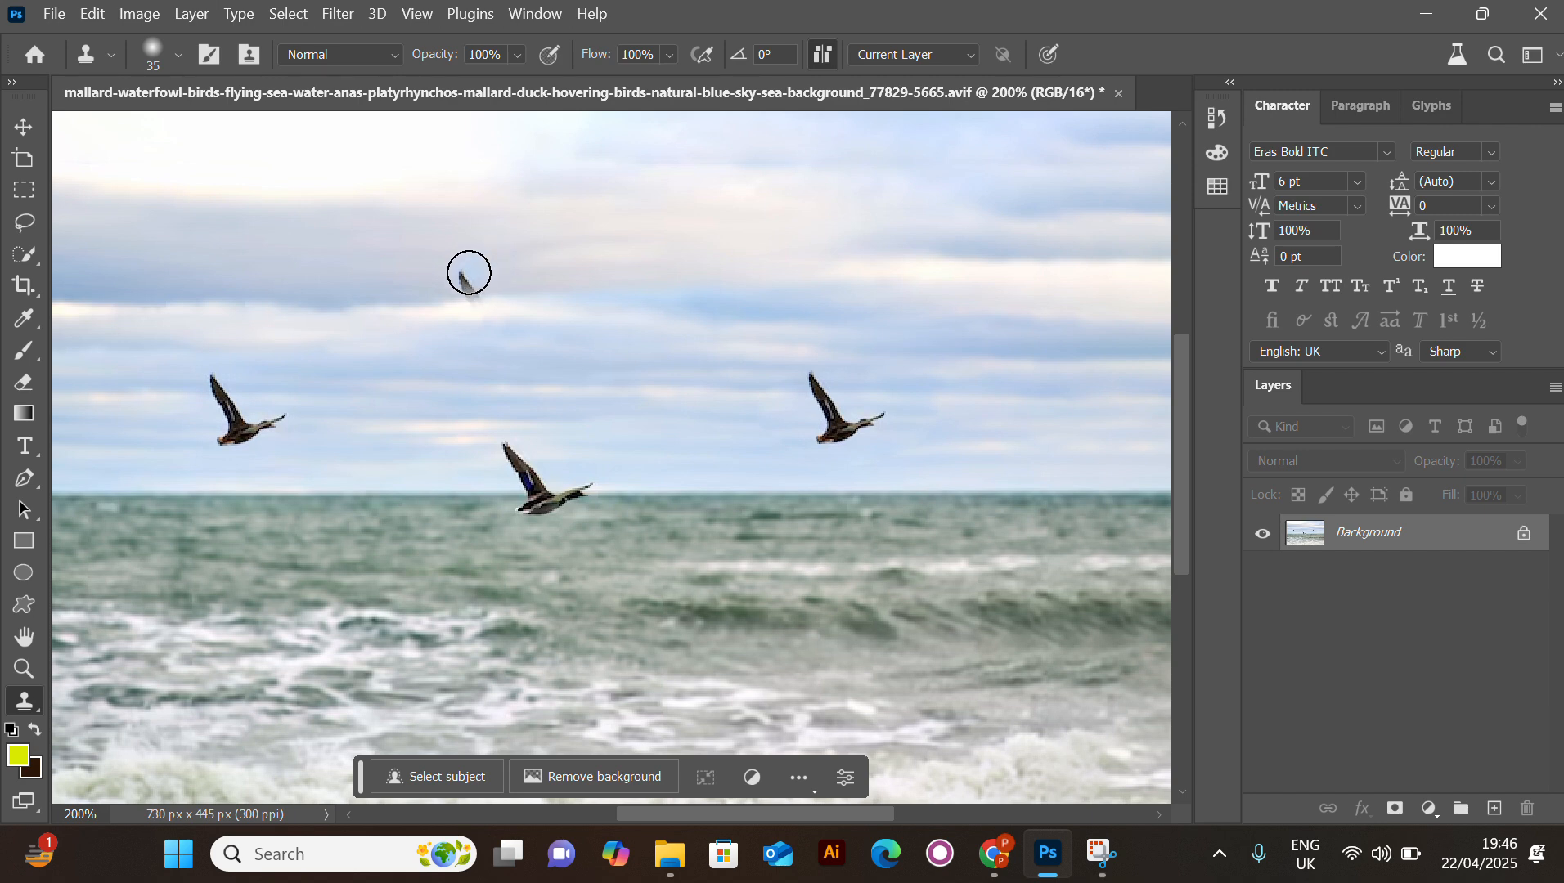
mouse_move(469, 273)
left_mouse_down()
mouse_move(485, 311)
mouse_move(552, 330)
mouse_move(489, 342)
mouse_move(468, 288)
mouse_move(478, 325)
mouse_move(517, 315)
mouse_move(488, 333)
mouse_move(479, 310)
mouse_move(483, 340)
left_mouse_up()
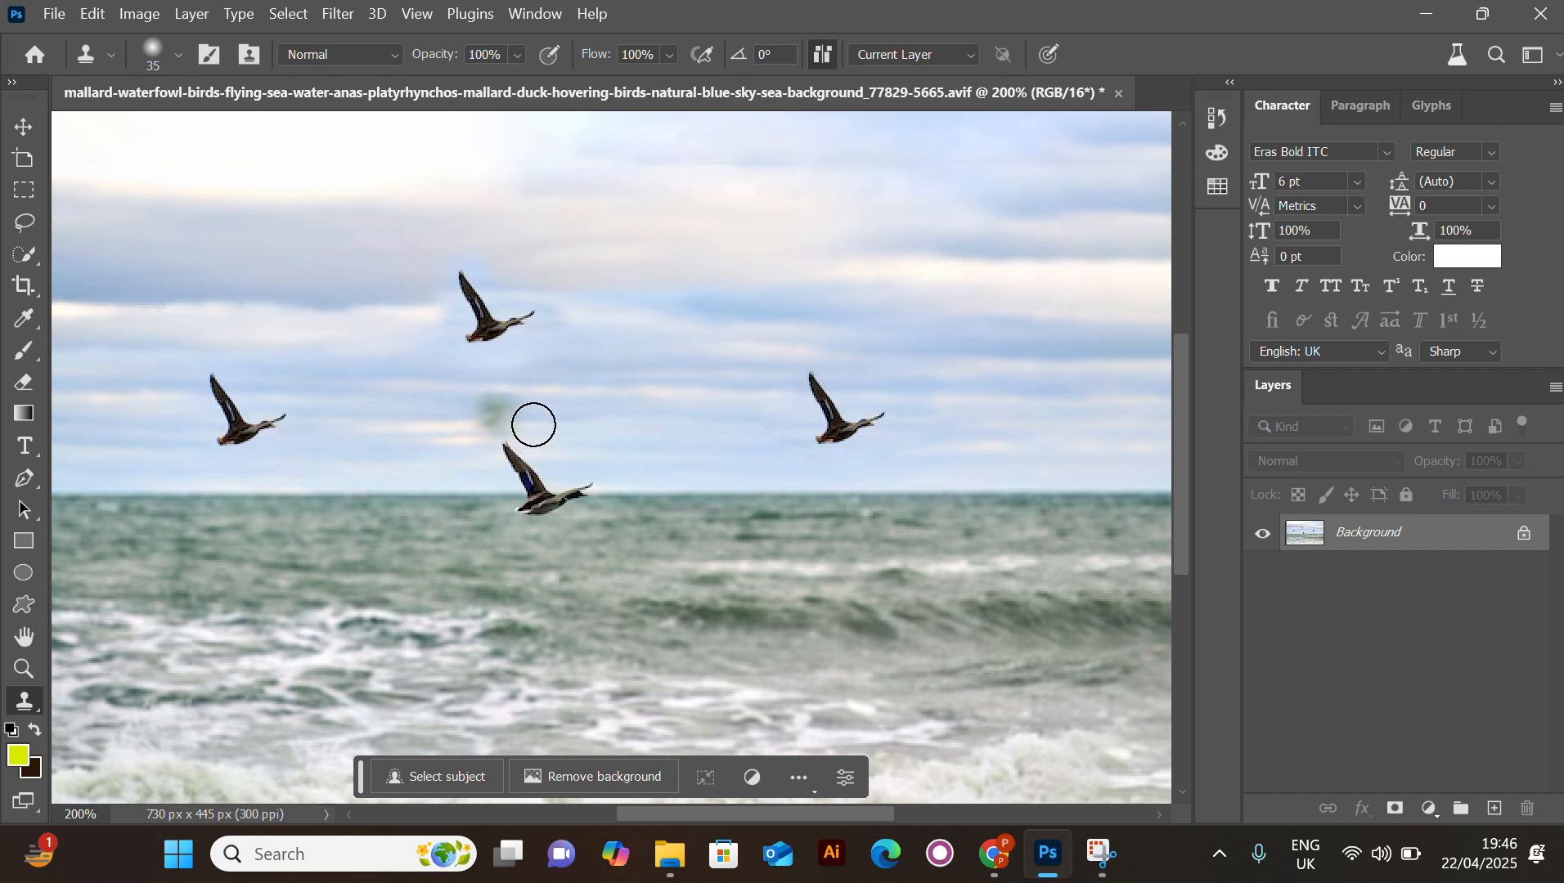
Undo the misplaced stroke, sample the raised wing tip of the bird on the right, and clone that bird into the upper-right sky.
left_click_drag(814, 394, 809, 377)
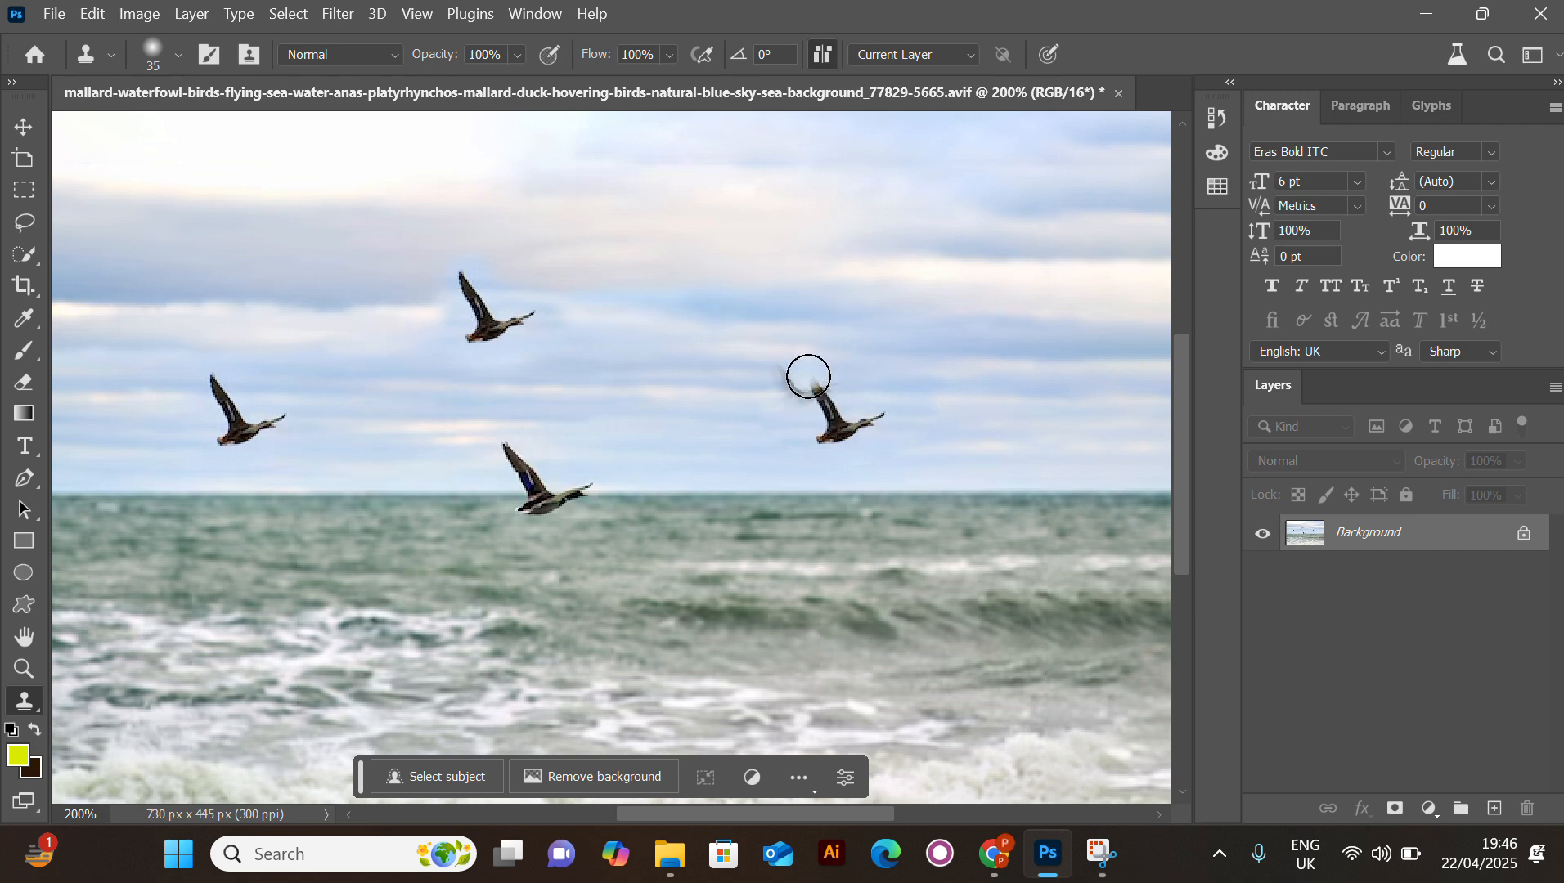
key("ctrl+z")
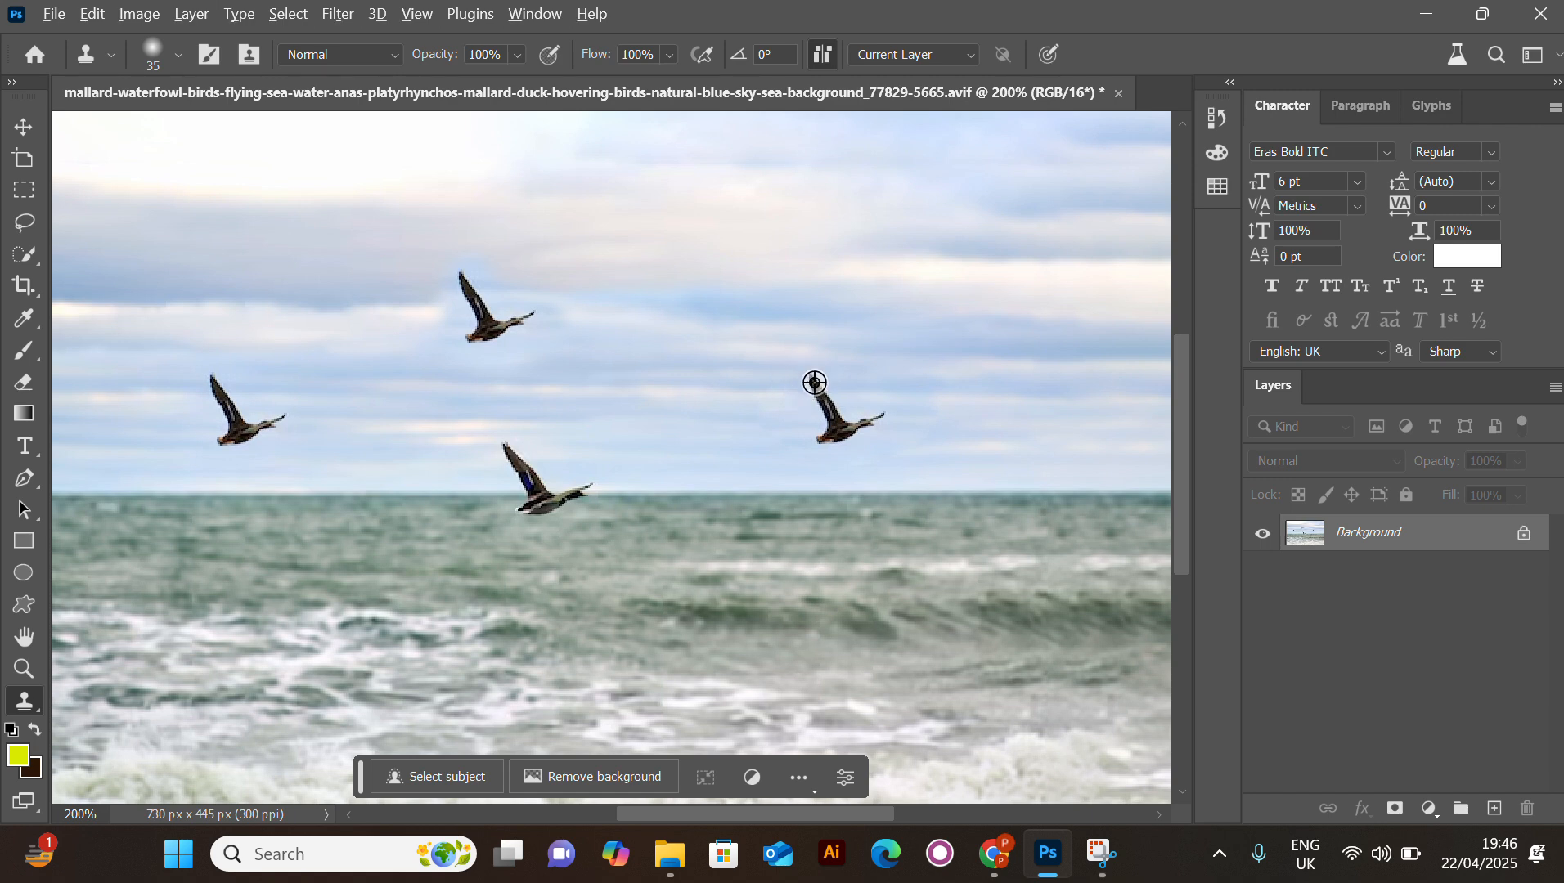
left_click(814, 382, "alt")
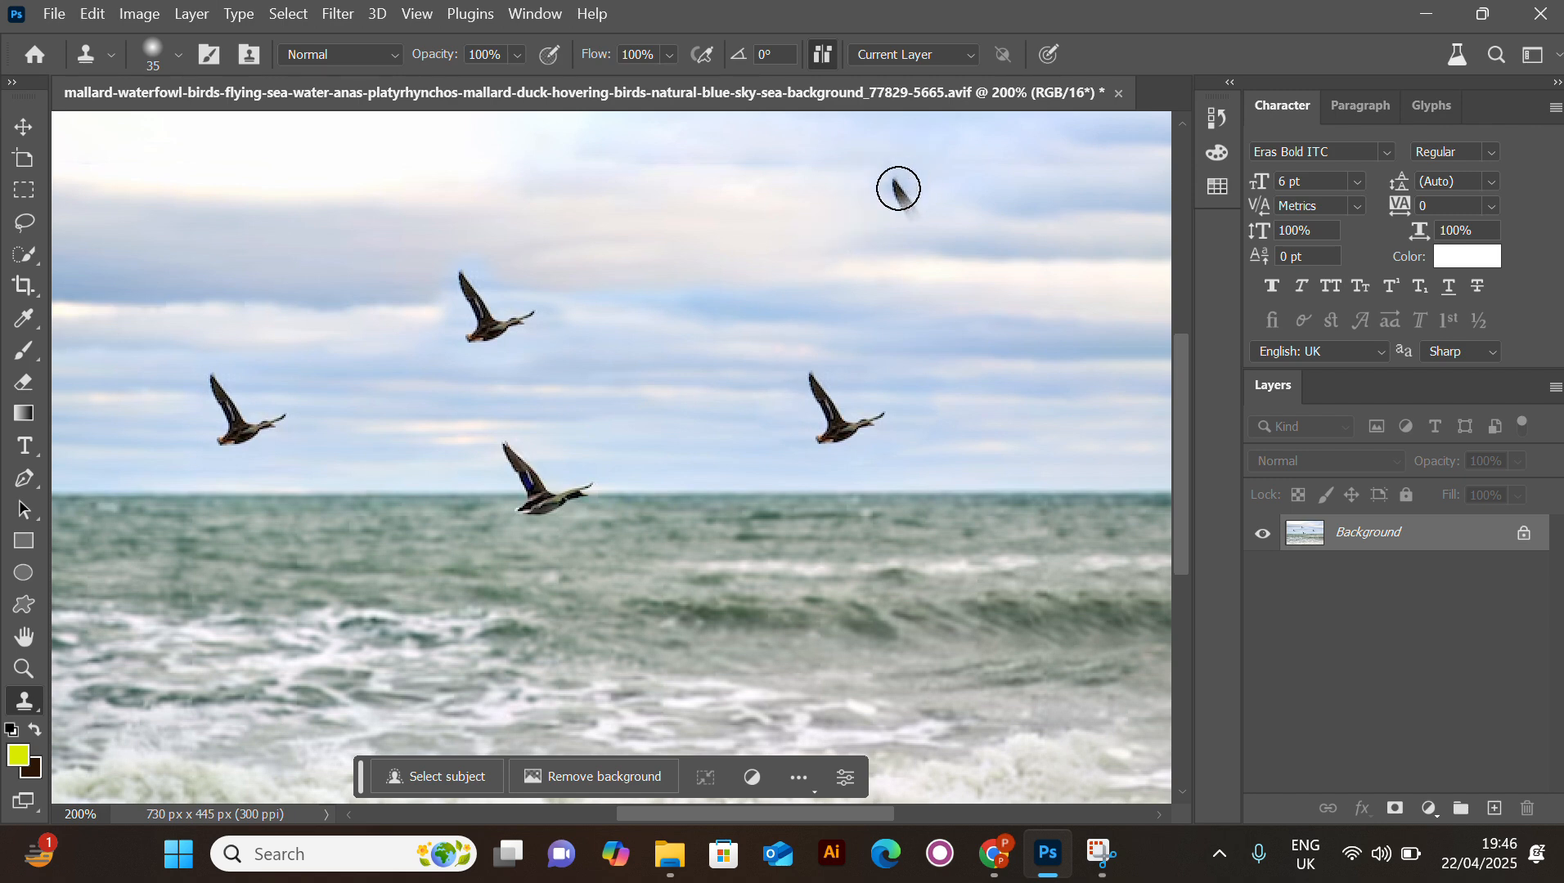
left_click_drag(898, 188, 901, 190)
mouse_move(900, 190)
left_mouse_down()
mouse_move(917, 223)
mouse_move(908, 247)
mouse_move(967, 214)
mouse_move(897, 244)
left_mouse_up()
left_click(1037, 295)
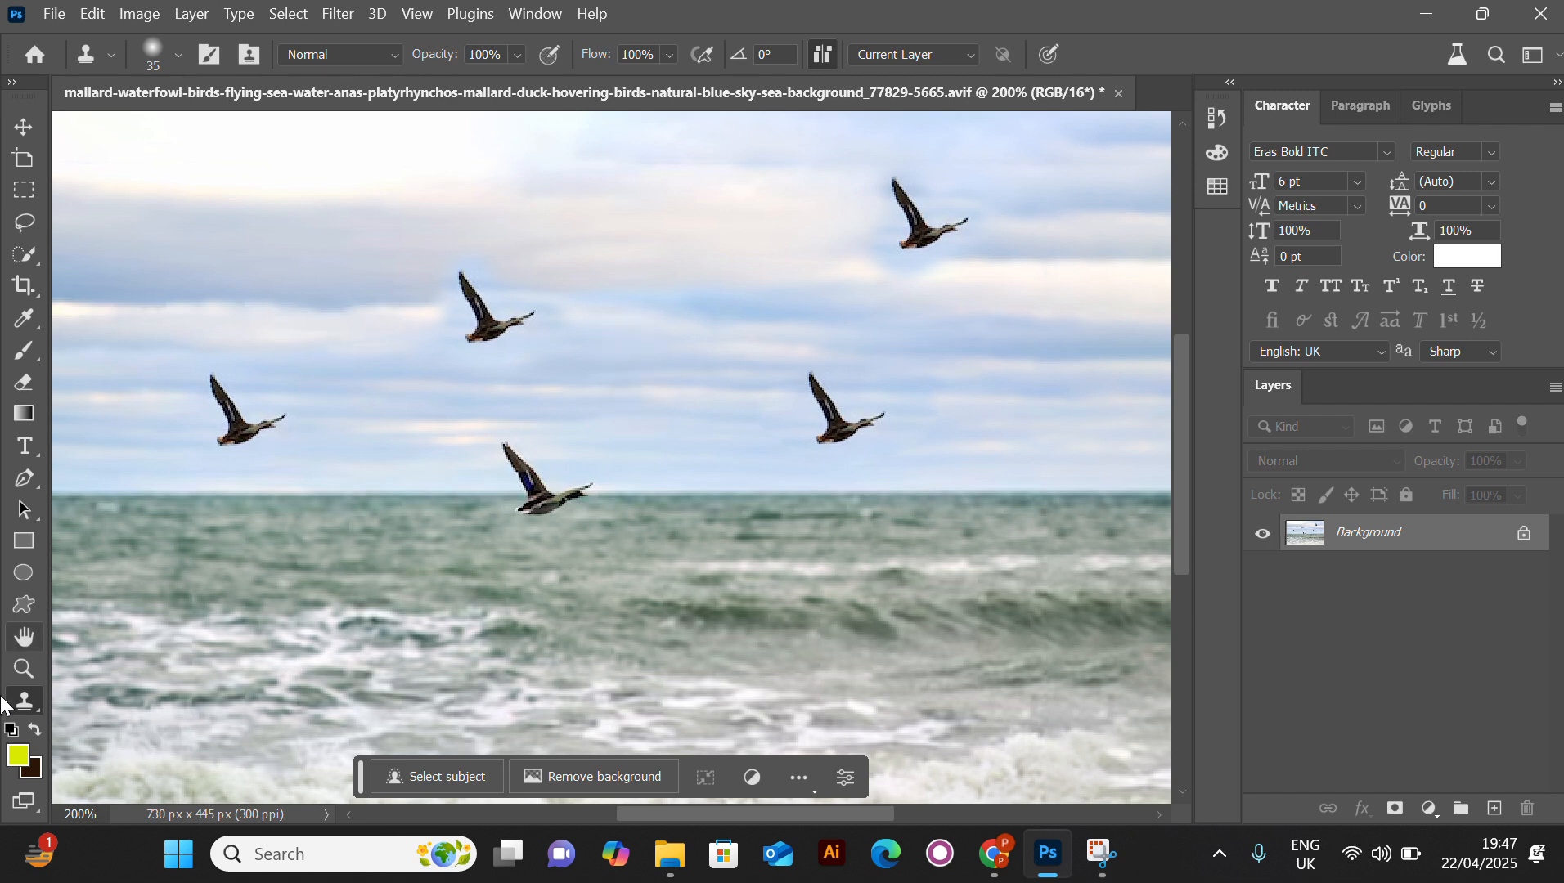
Examine the active and extra tool lists in the Customize Toolbar dialog and close it without changing anything.
right_click(28, 696)
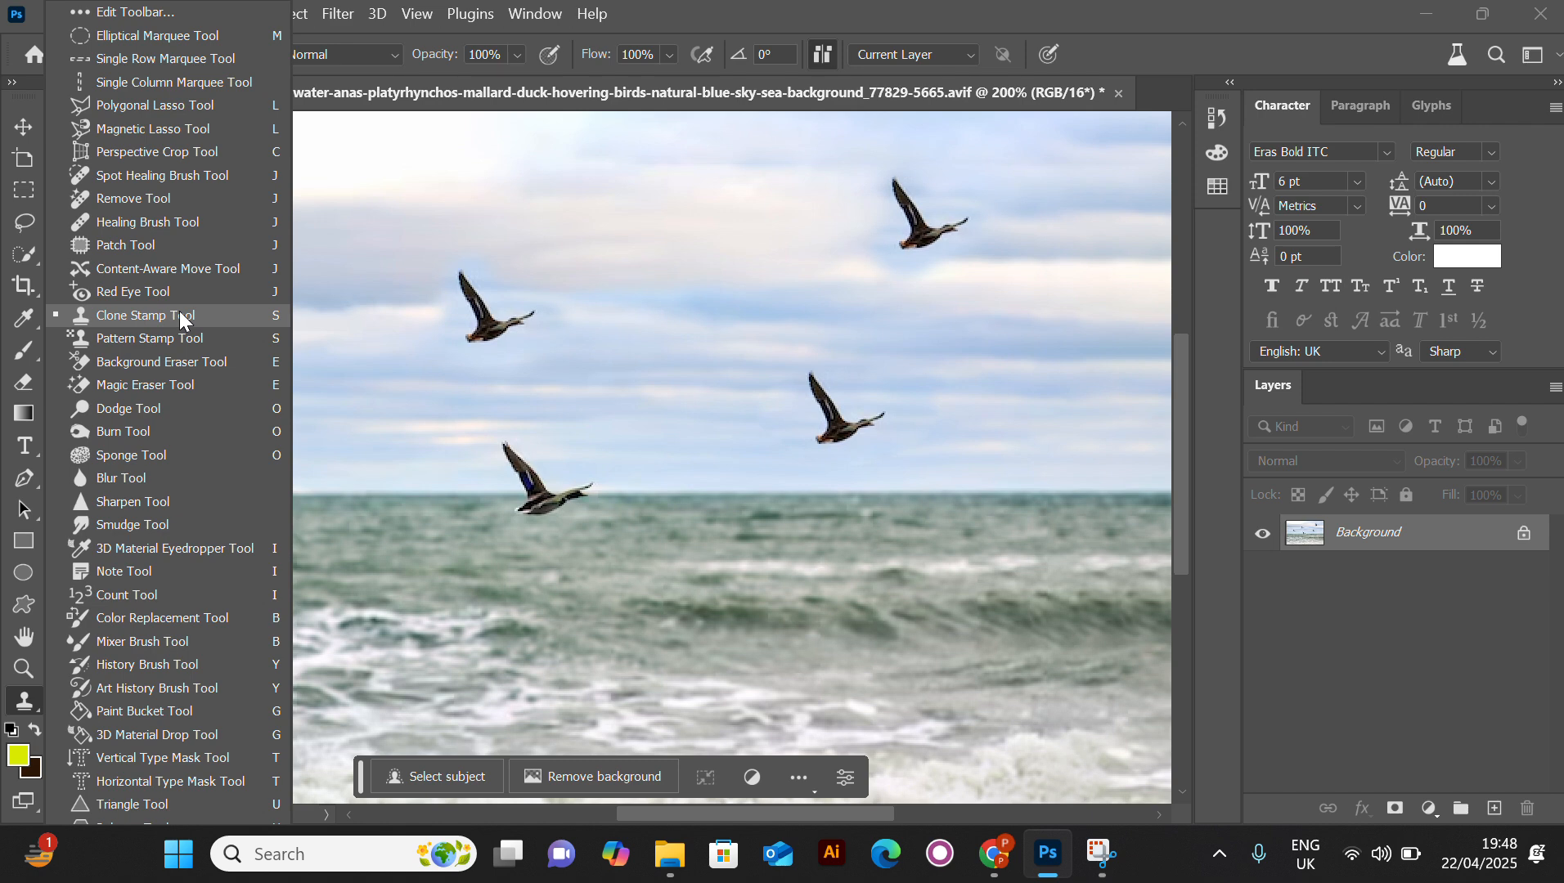
left_click(149, 9)
scroll(485, 407, "down", 10)
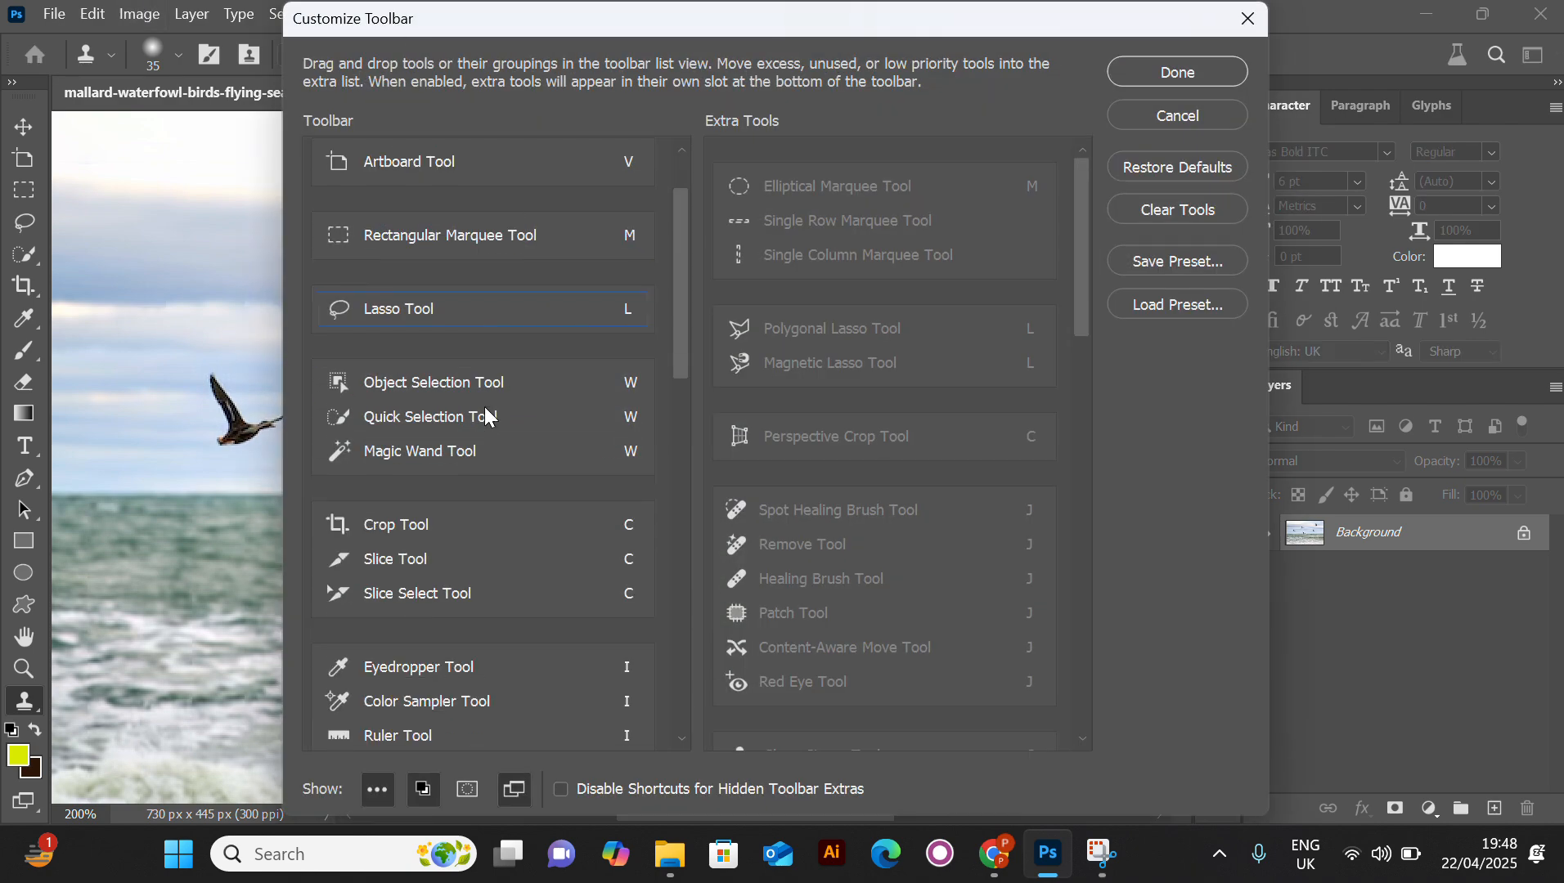
scroll(484, 407, "down", 5)
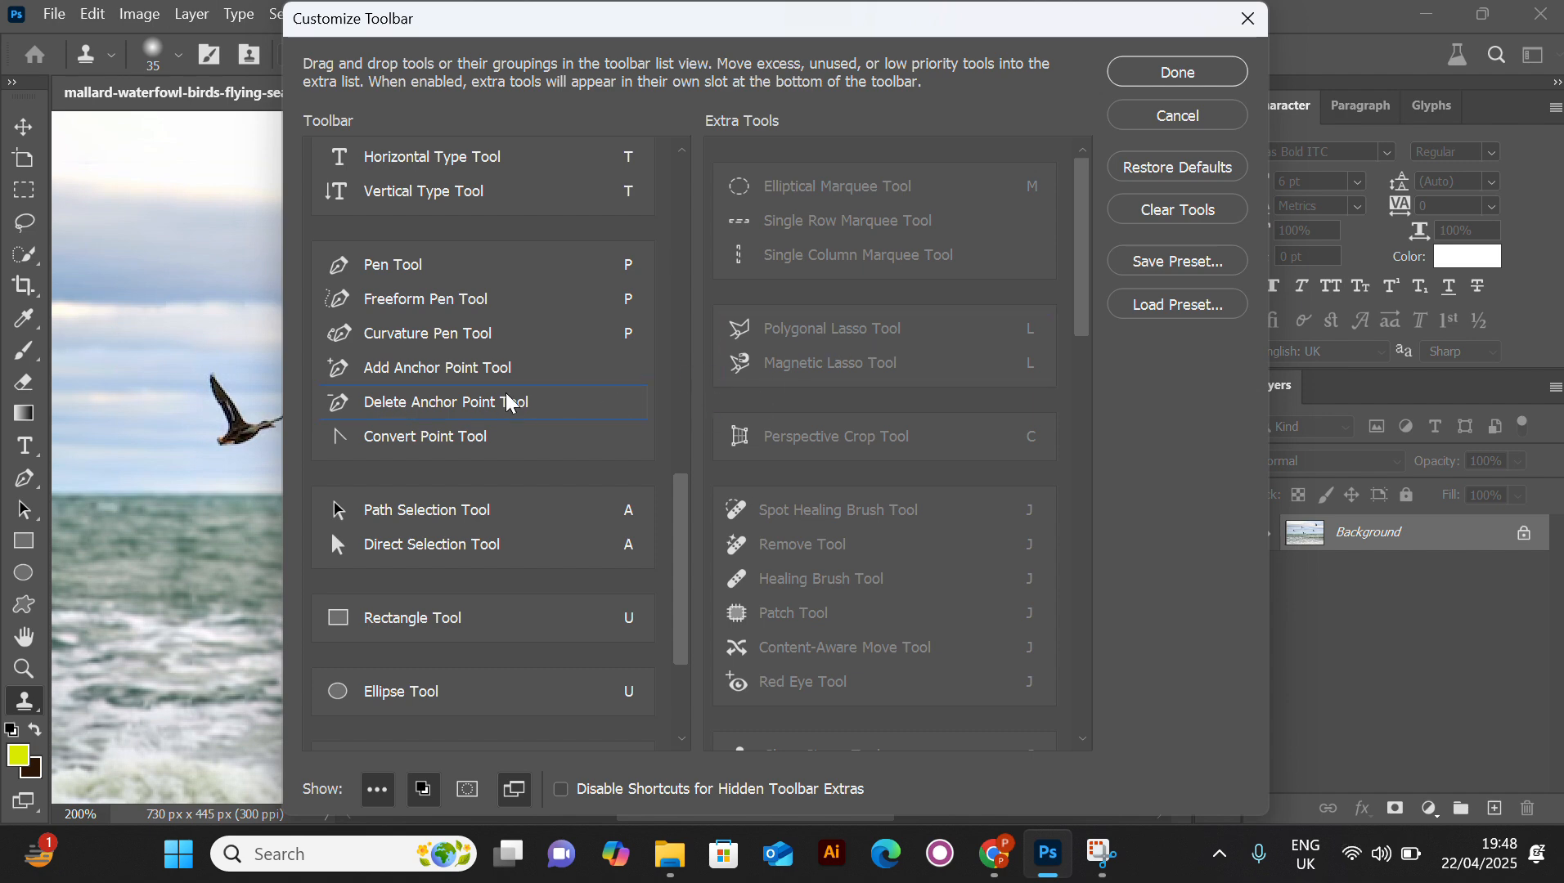
mouse_move(510, 402)
left_mouse_down()
mouse_move(743, 360)
mouse_move(917, 362)
mouse_move(556, 388)
left_mouse_up()
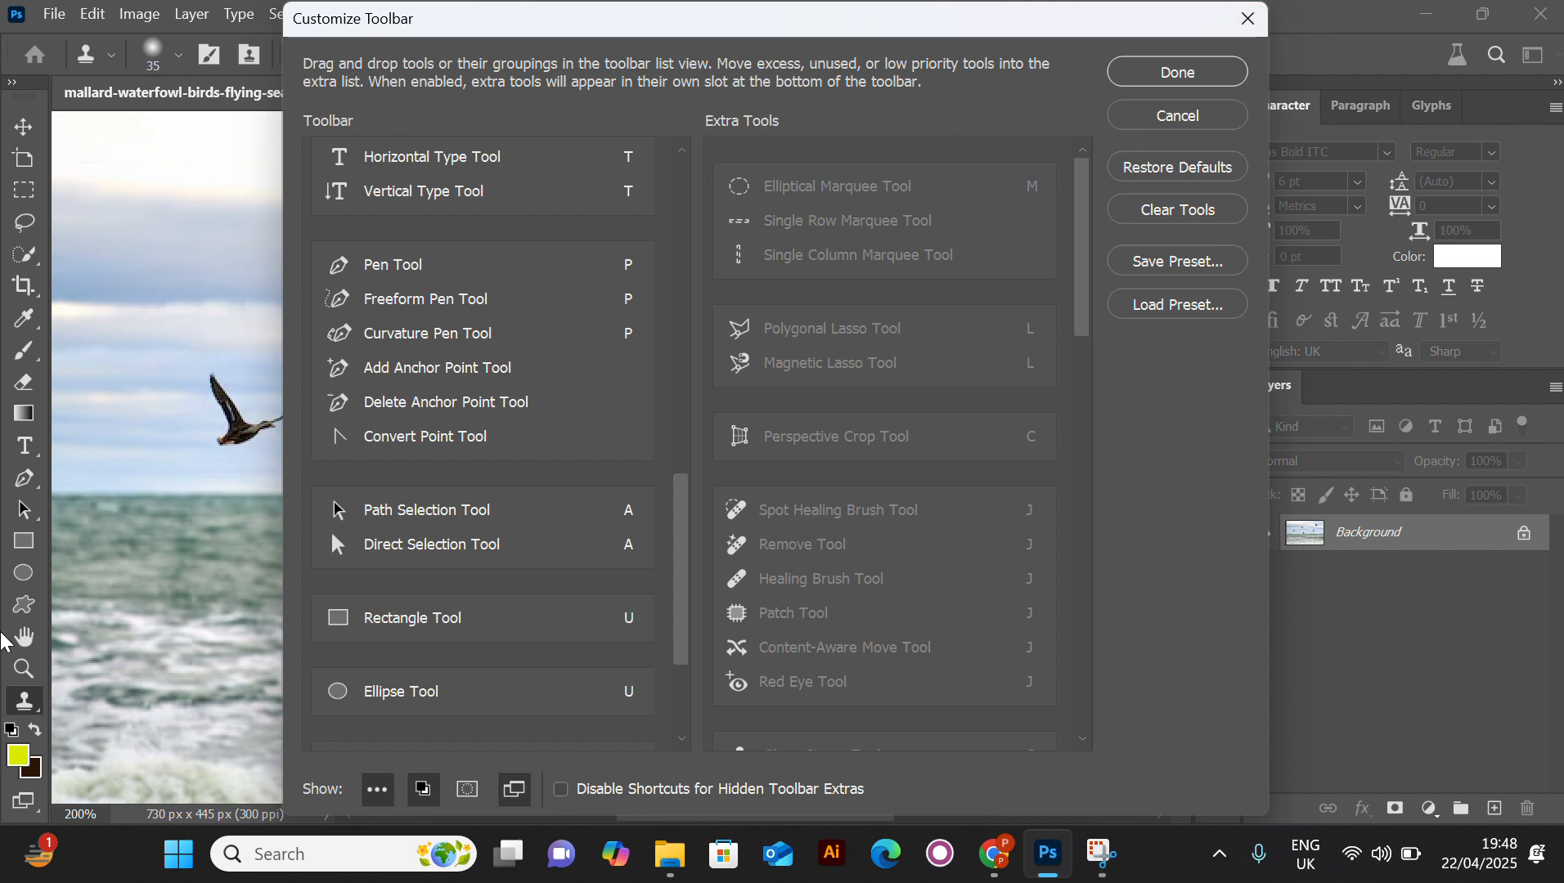
left_click(1245, 23)
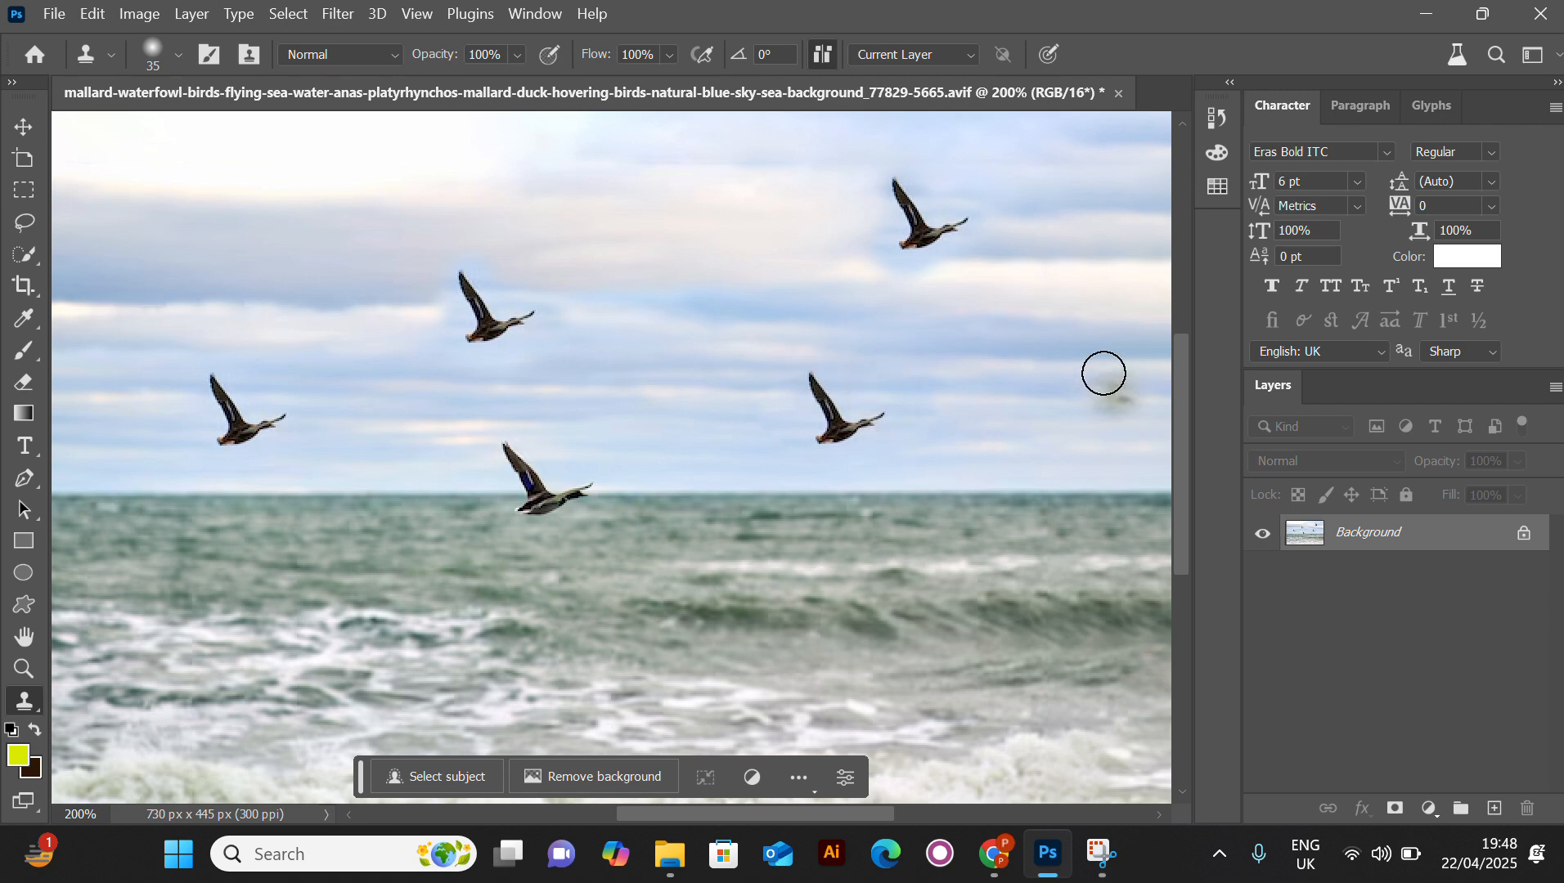
Outline the cloned bird in the upper-right sky with a loose Lasso selection.
left_click(18, 235)
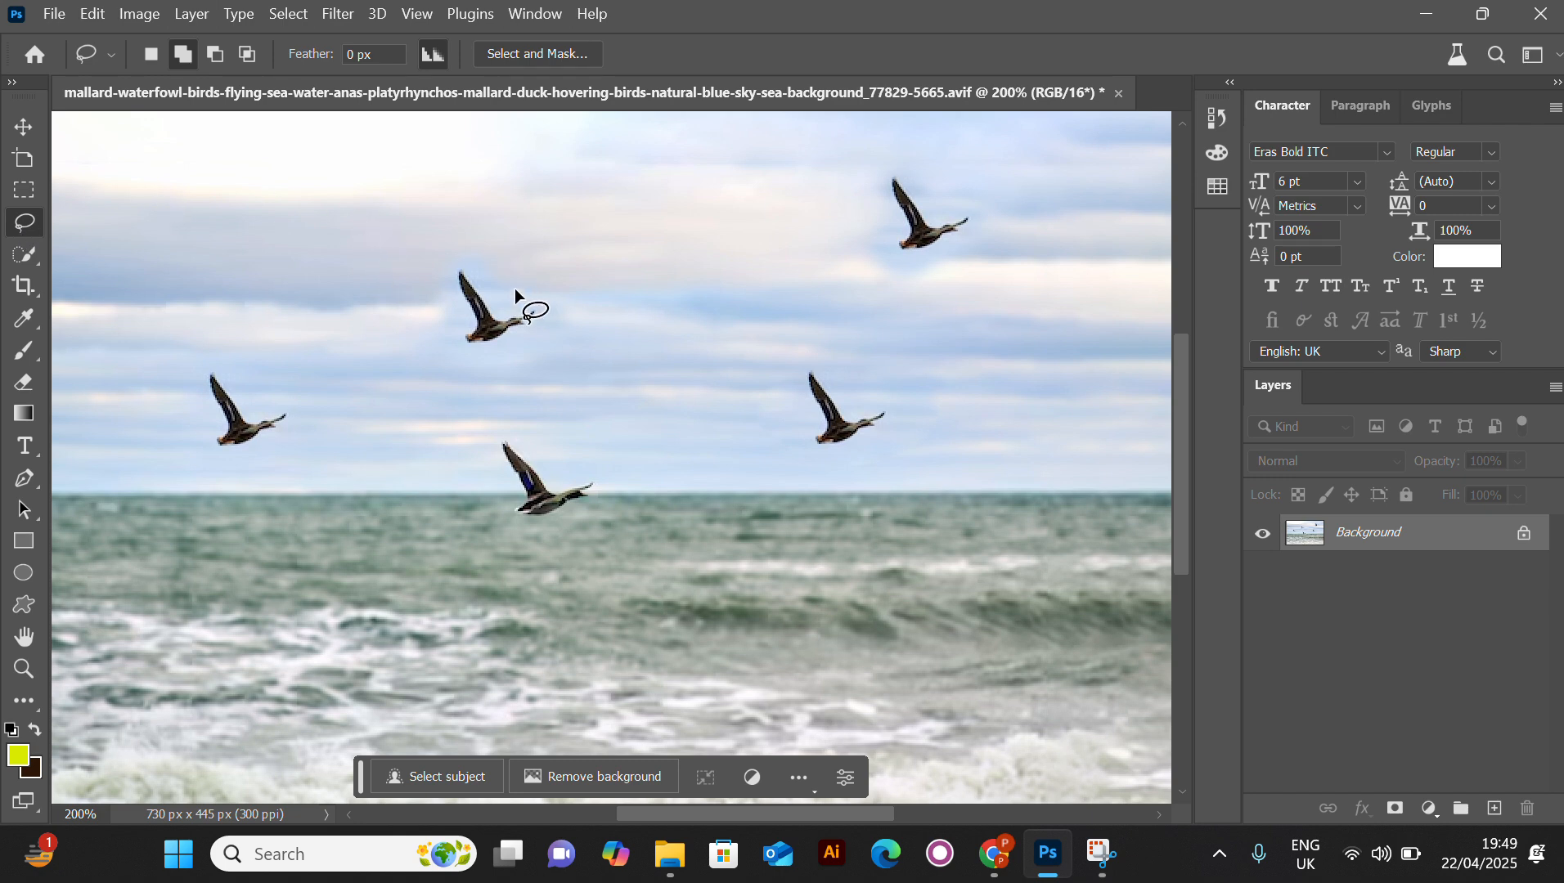
left_click_drag(851, 226, 873, 158)
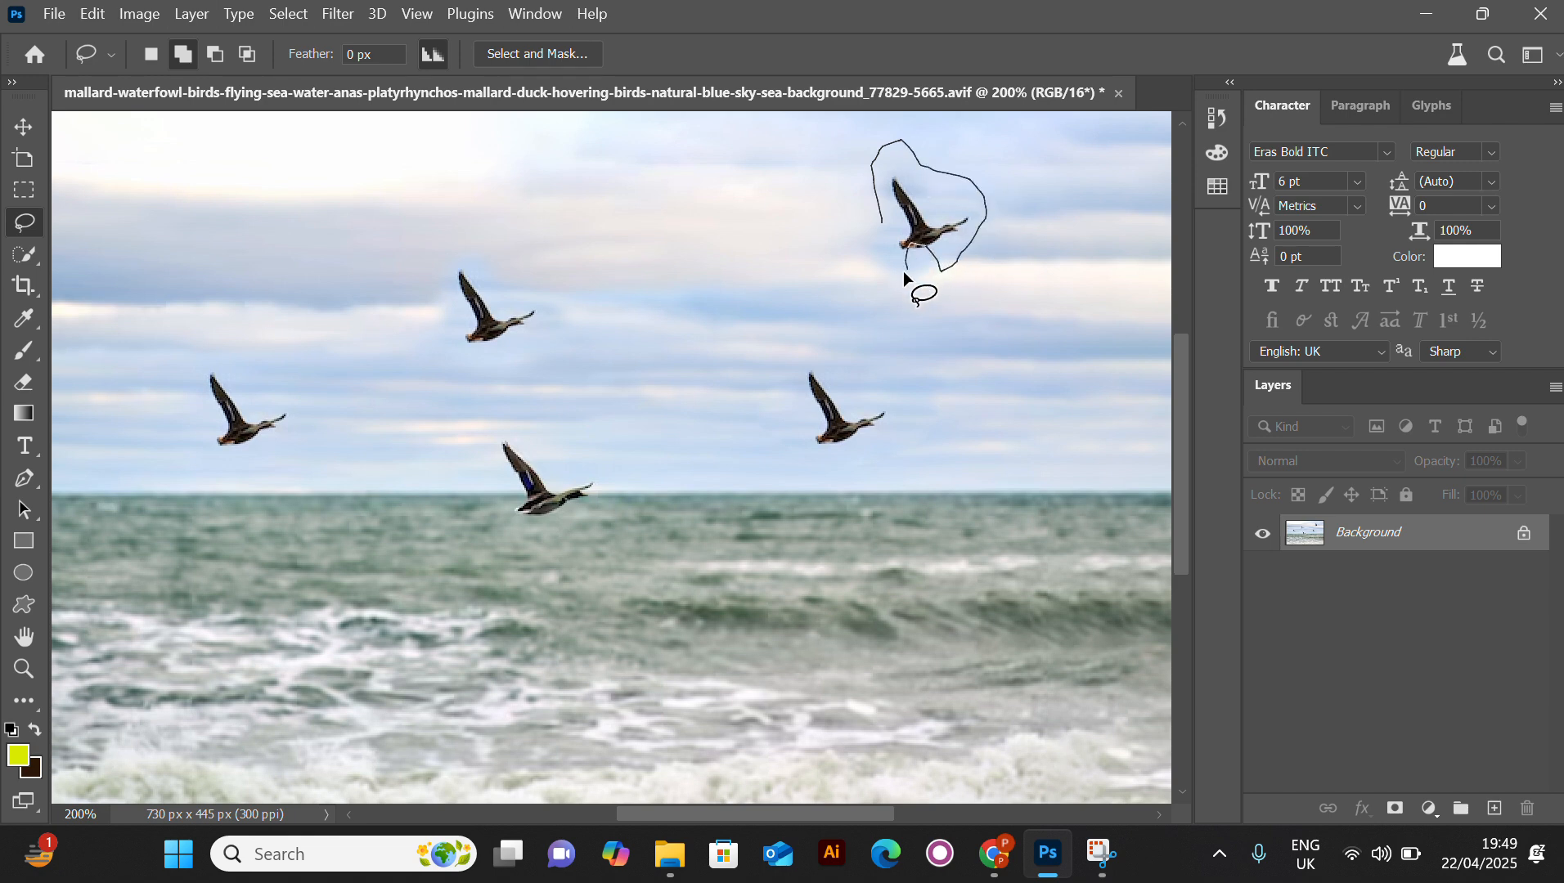
left_click_drag(882, 217, 882, 219)
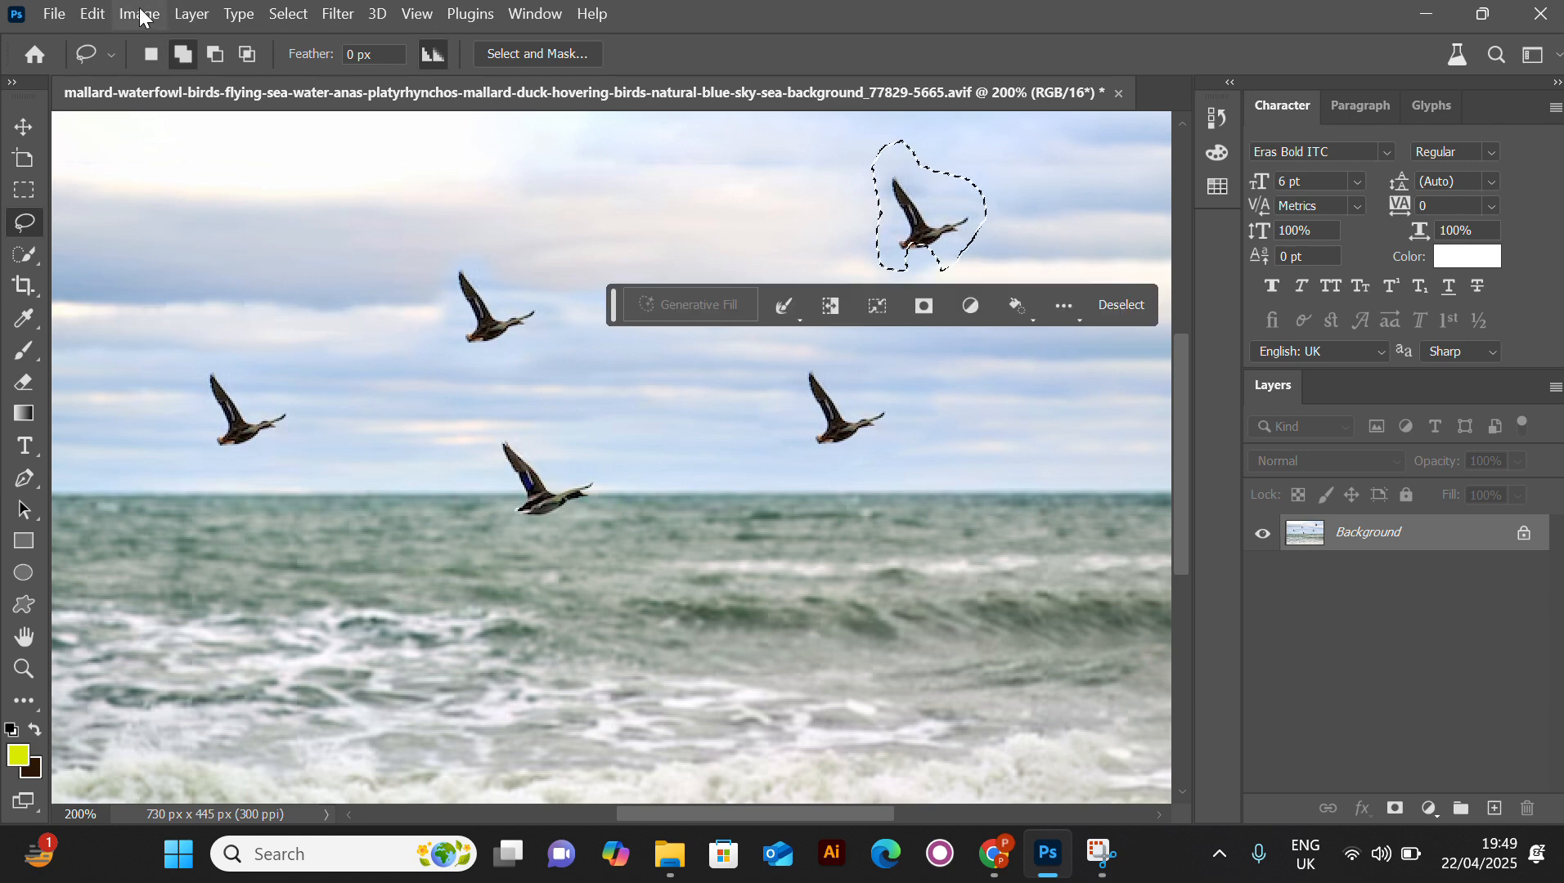
Preview a Content-Aware Fill of the outlined upper-right bird, cancel the fill, and clear the selection.
left_click(90, 18)
left_click(173, 423)
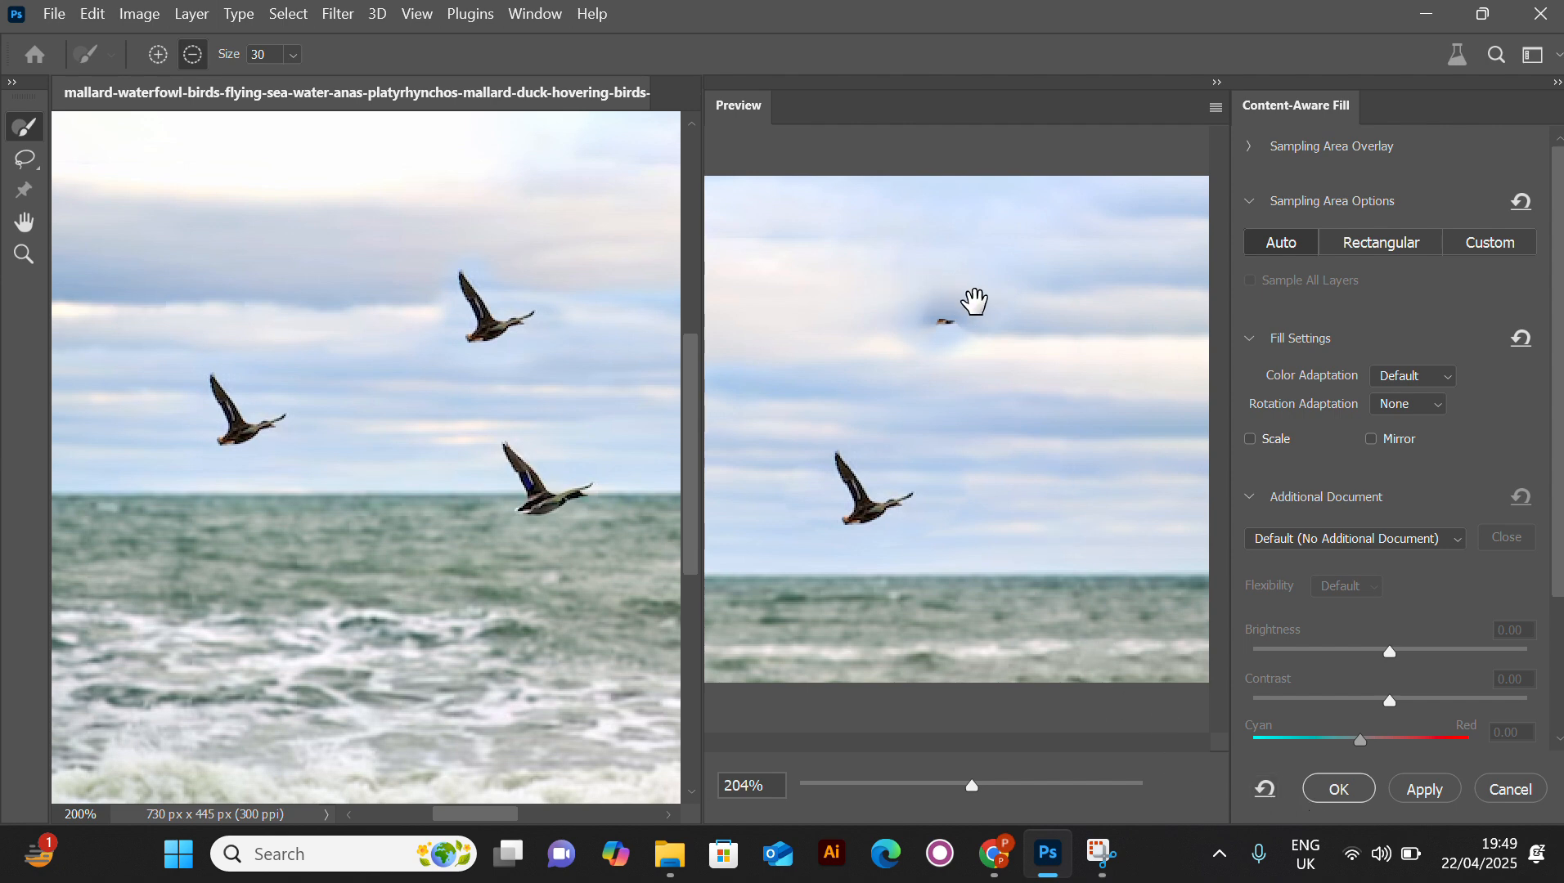
left_click_drag(977, 781, 983, 783)
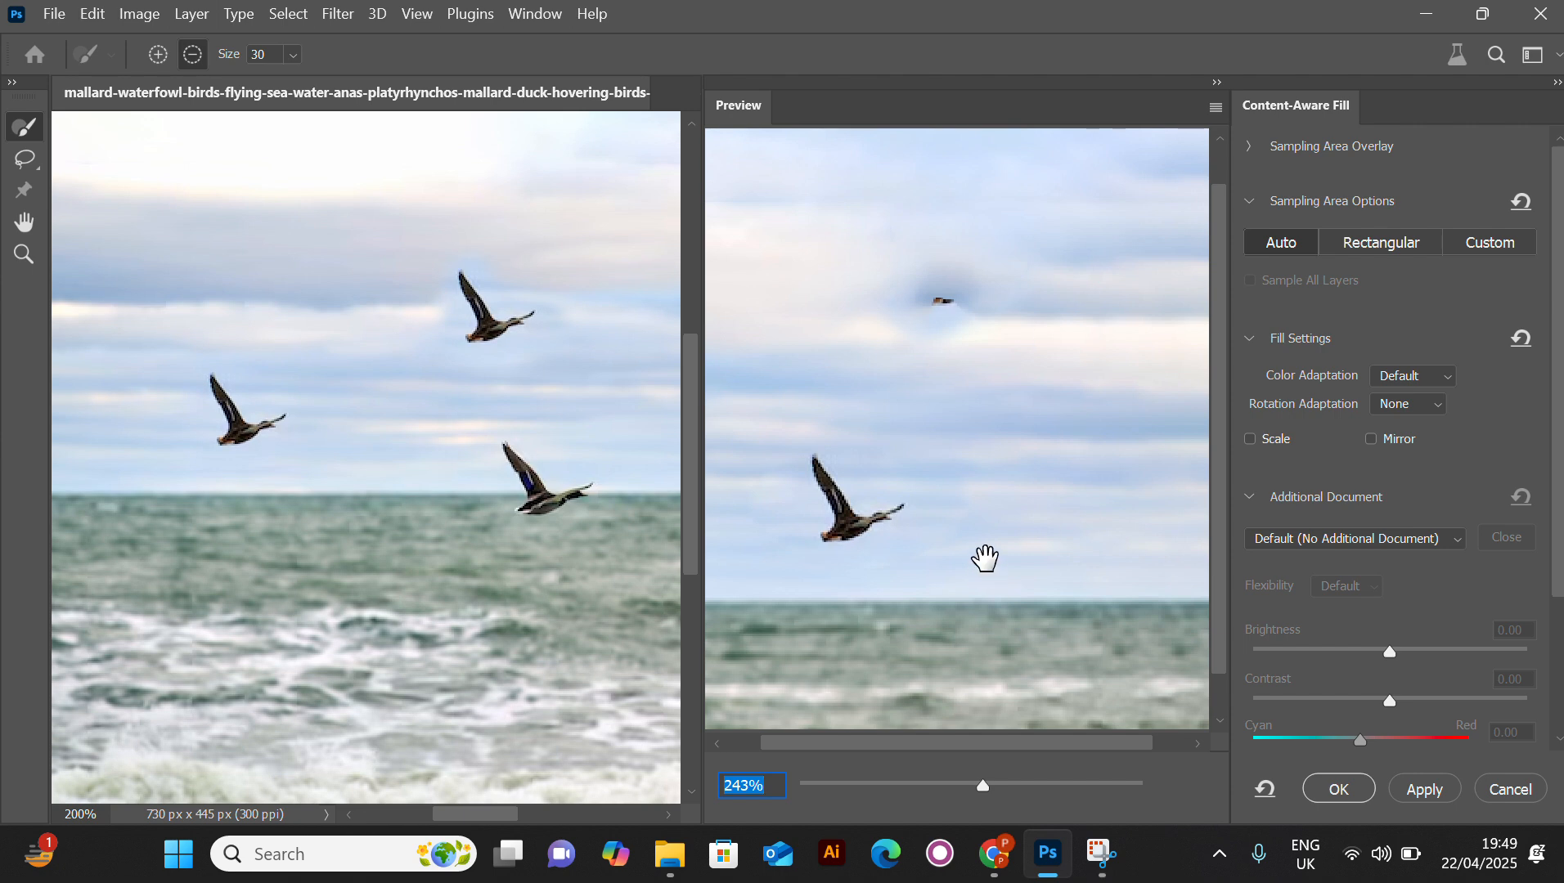
left_click(1509, 789)
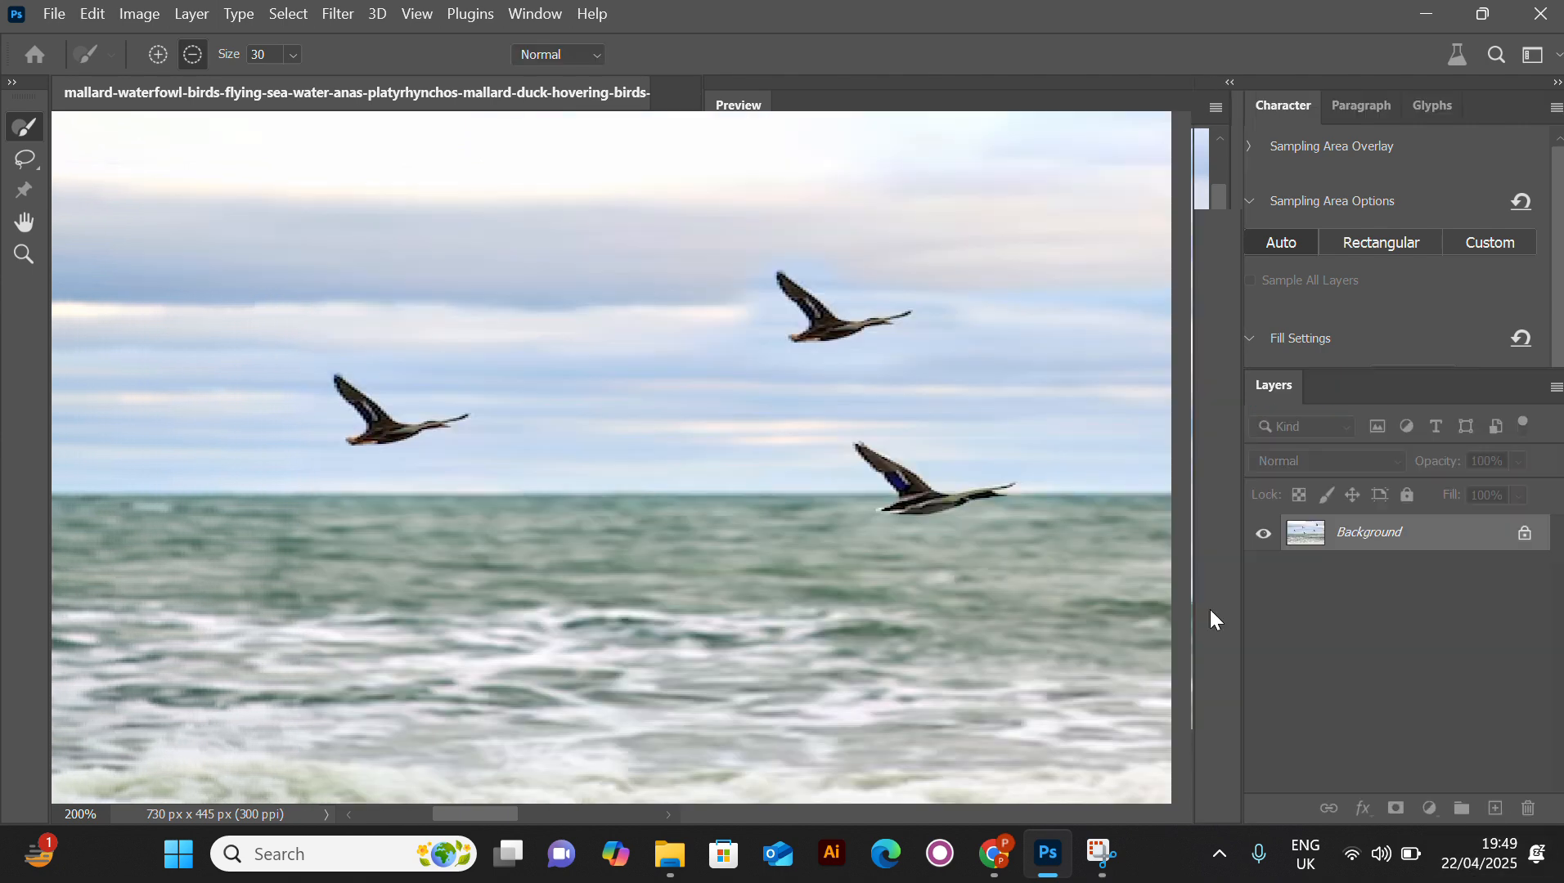
key("ctrl+d")
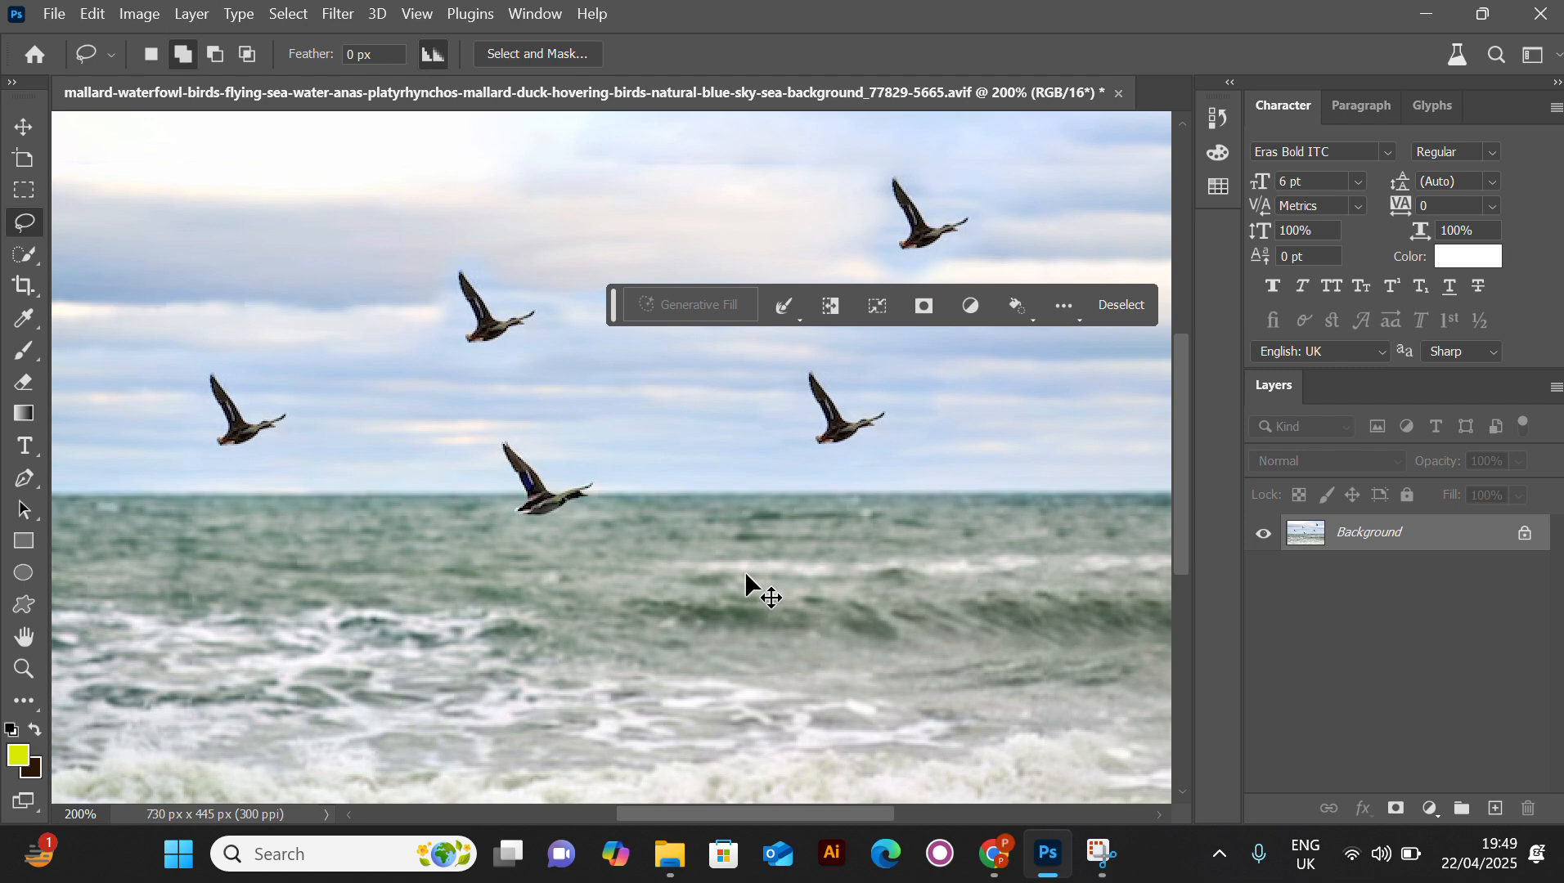
scroll(745, 573, "up", 1)
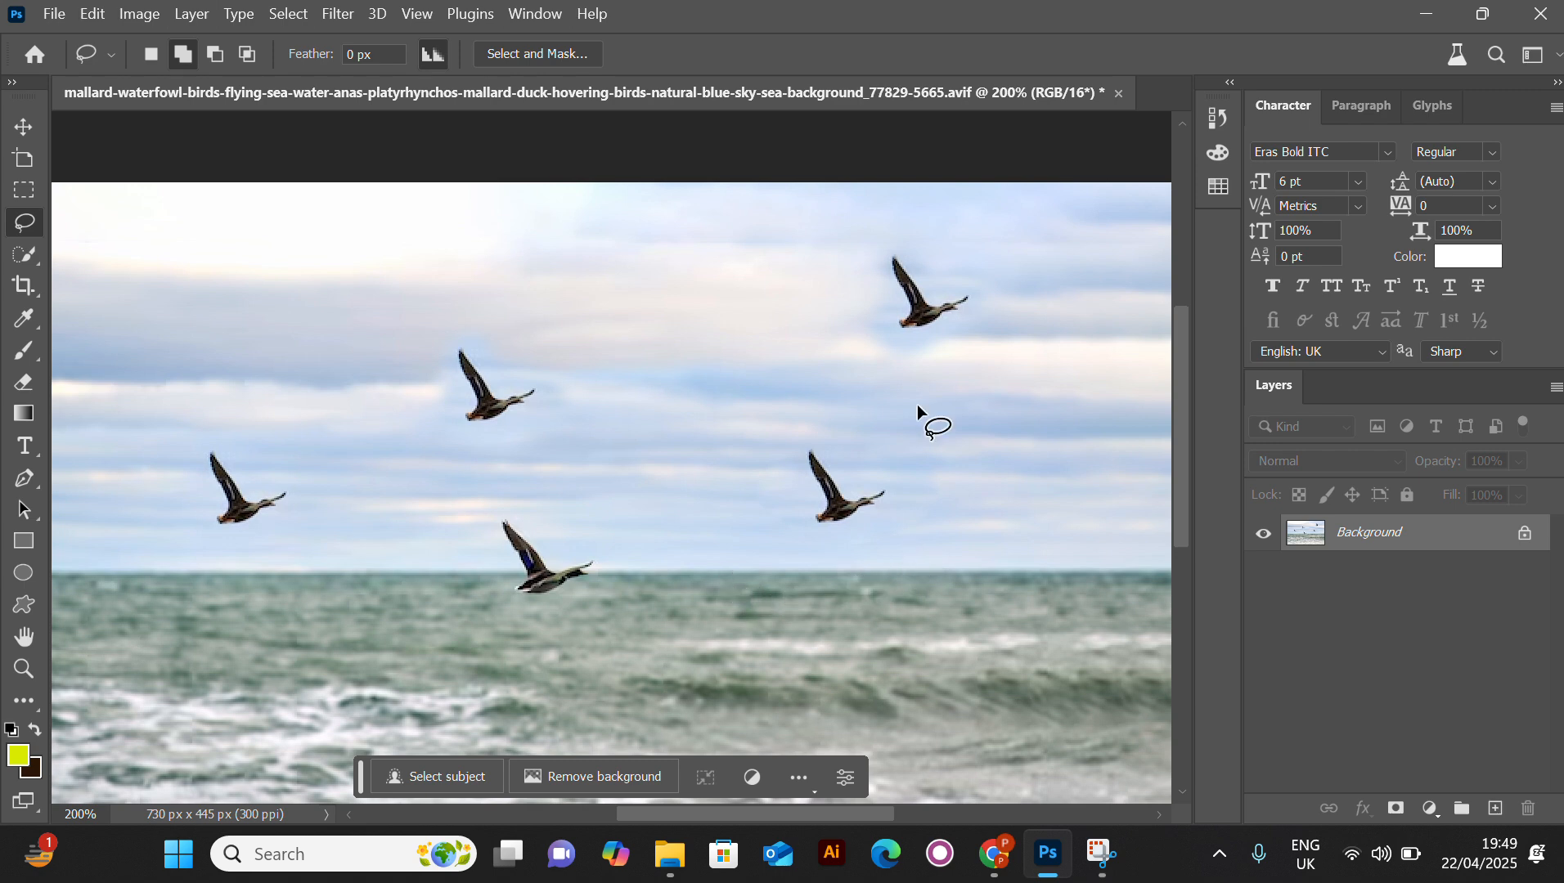
Try to open the fuji-mountain-kawaguchiko-lake photo from Downloads, finishing Camera Raw with Done.
left_click(54, 14)
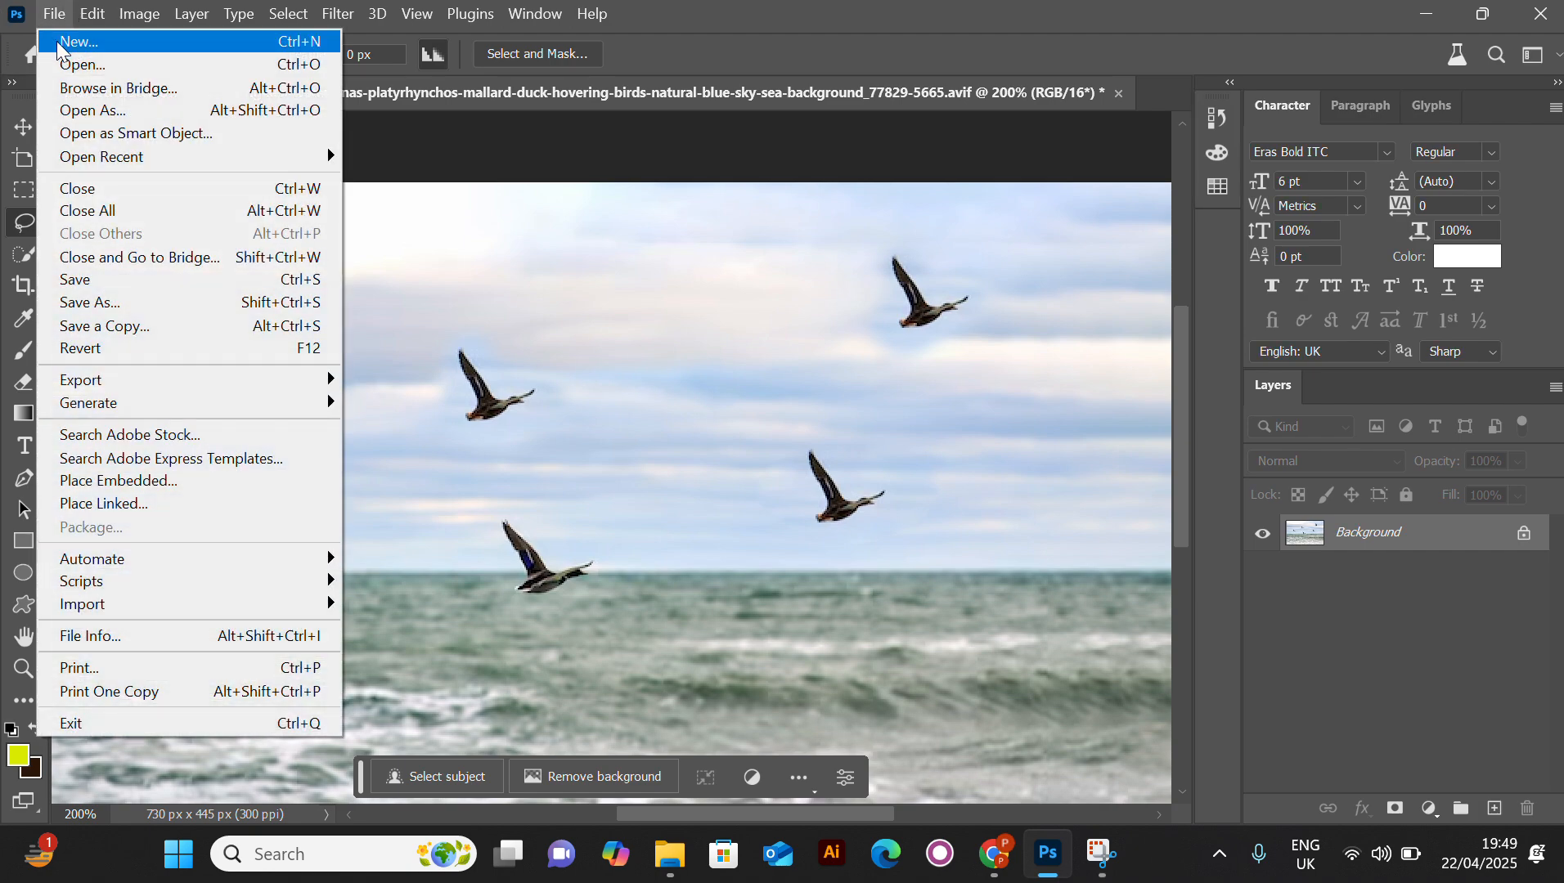
left_click(66, 63)
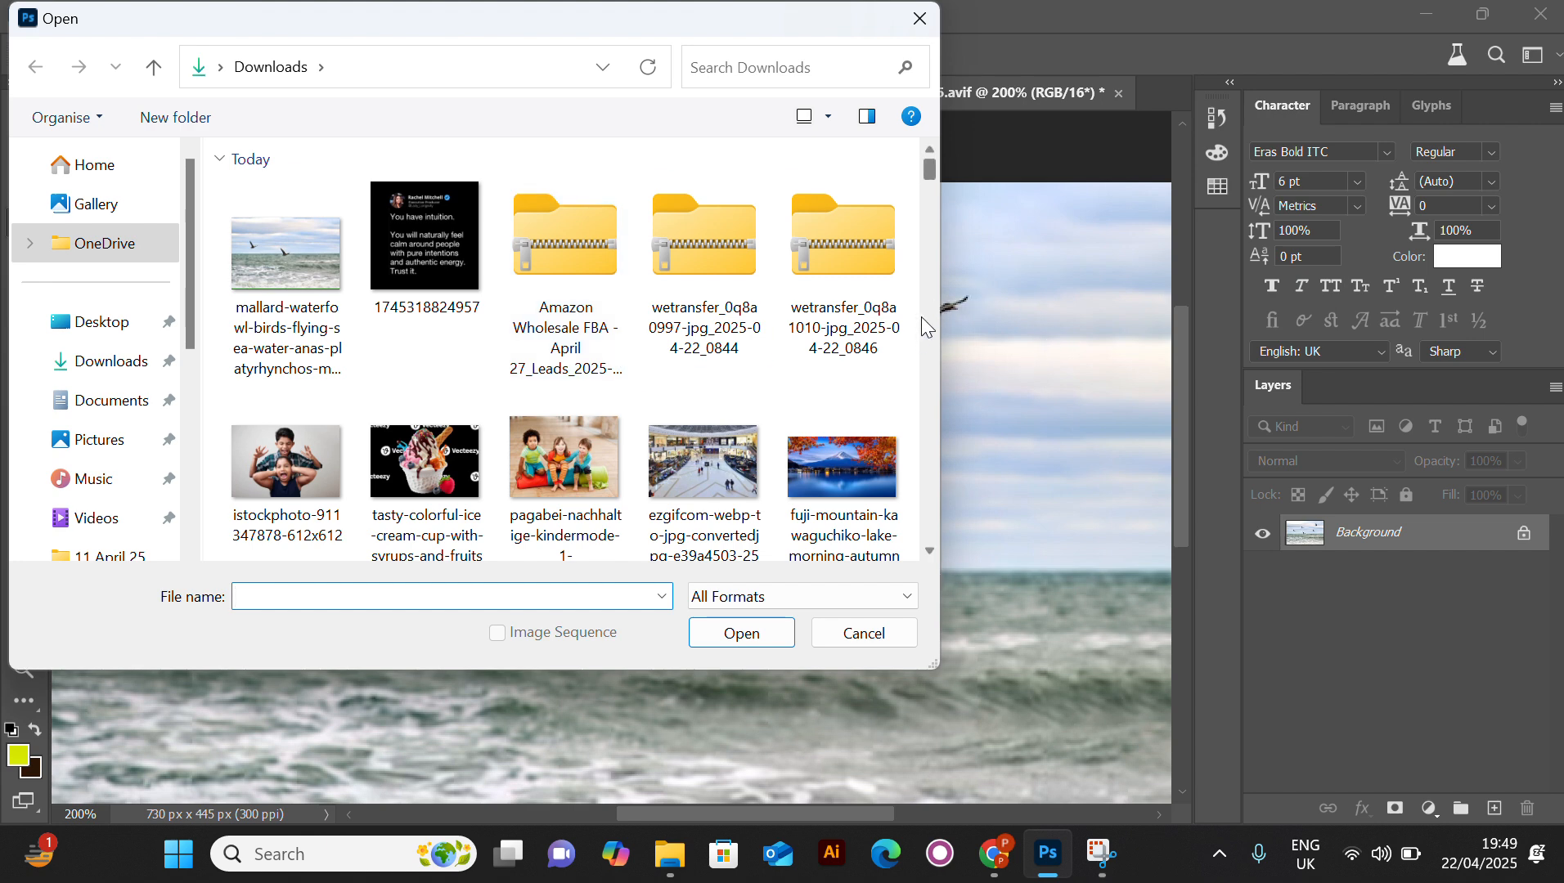
left_click(930, 553)
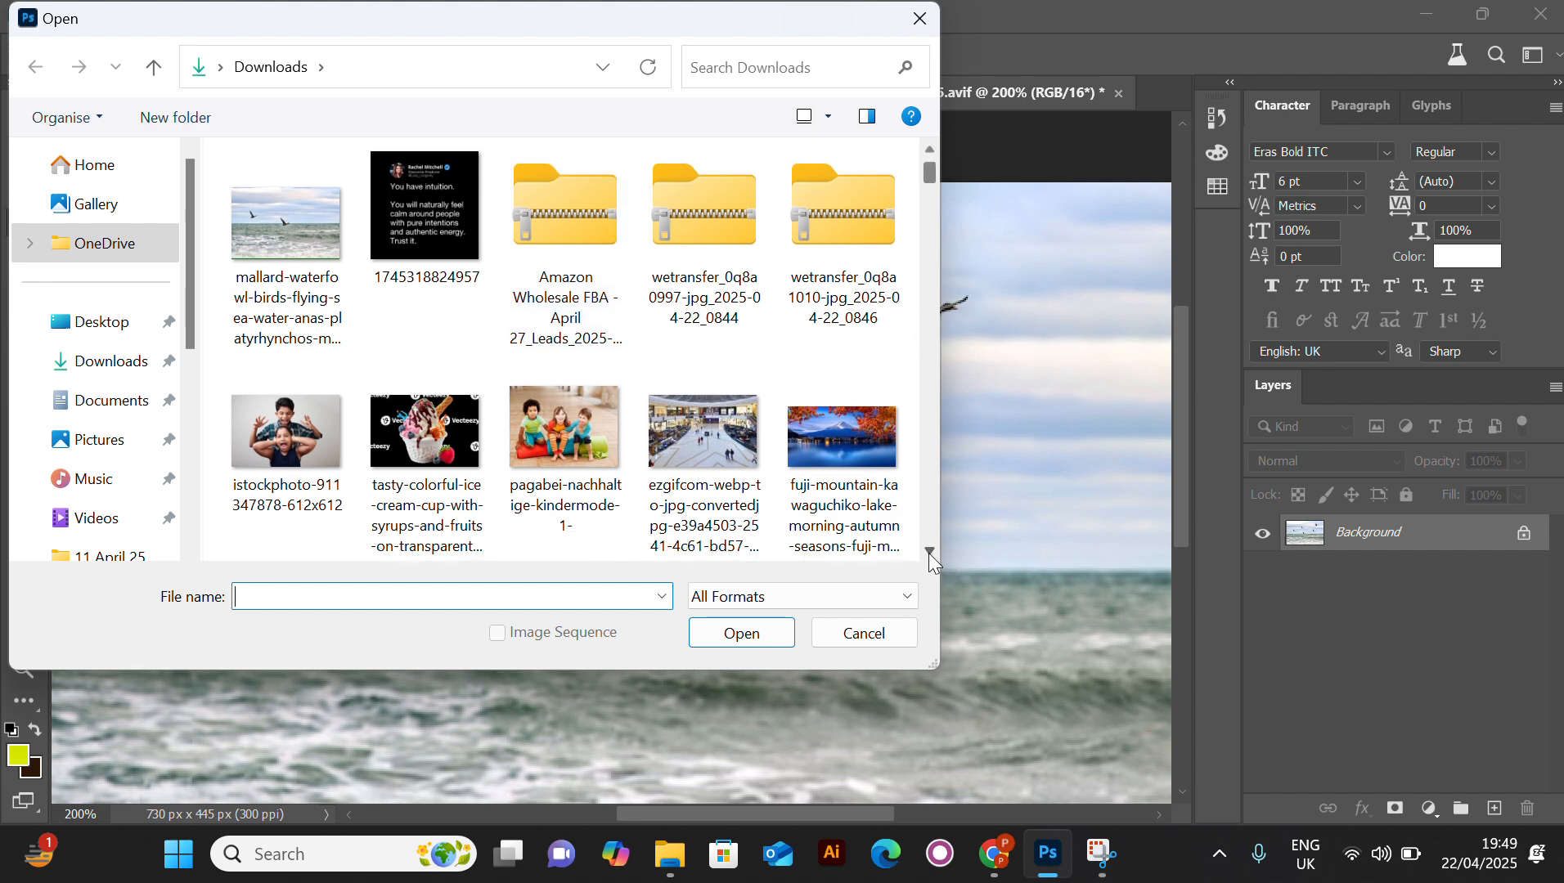
scroll(929, 553, "down", 2)
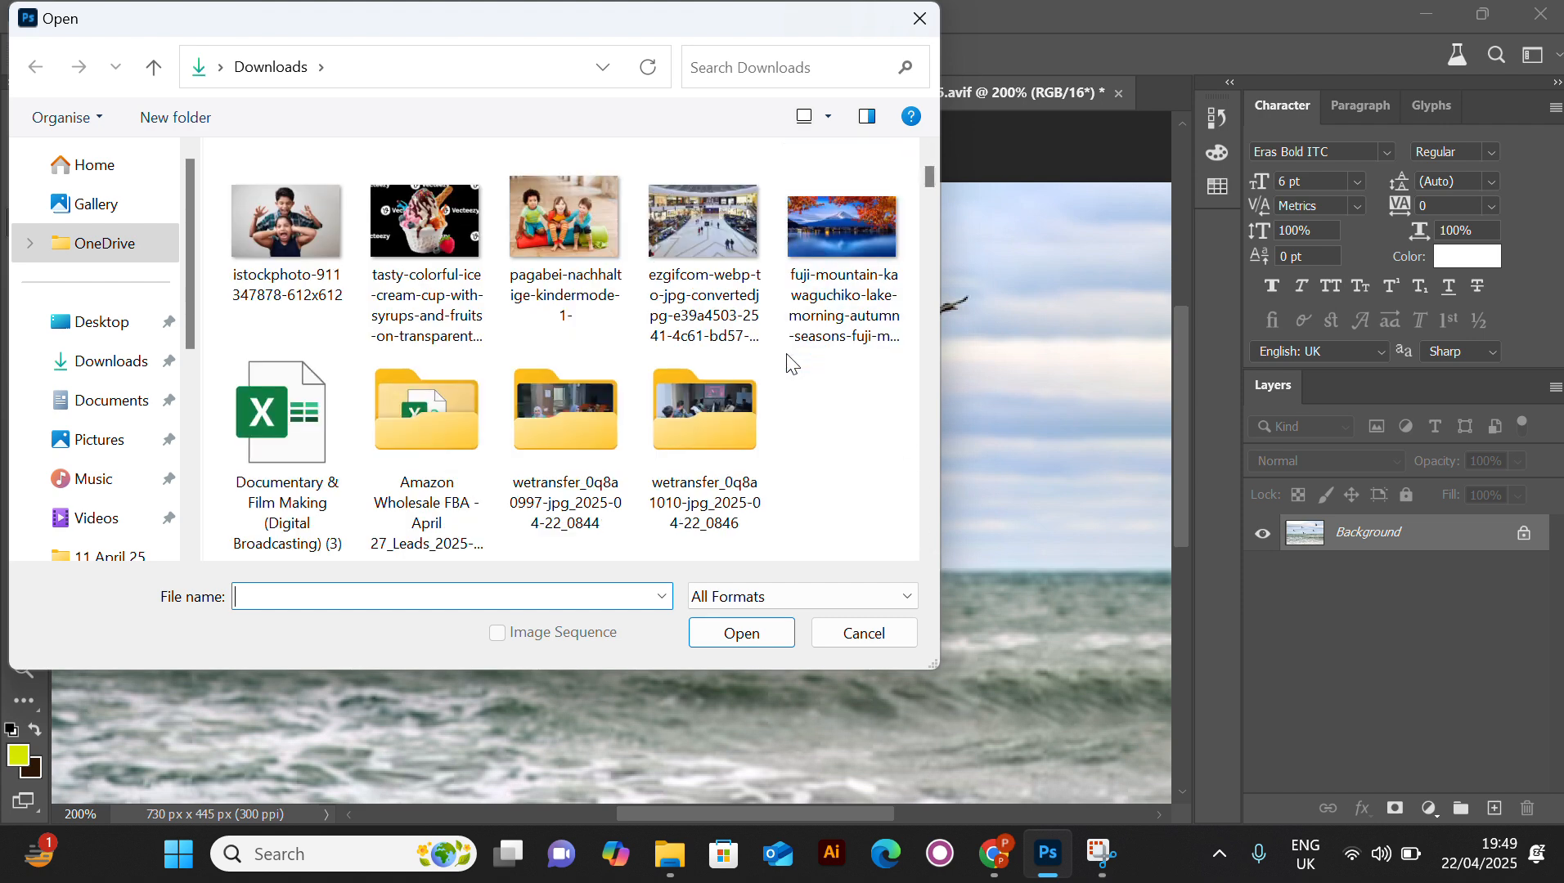
left_click(865, 219)
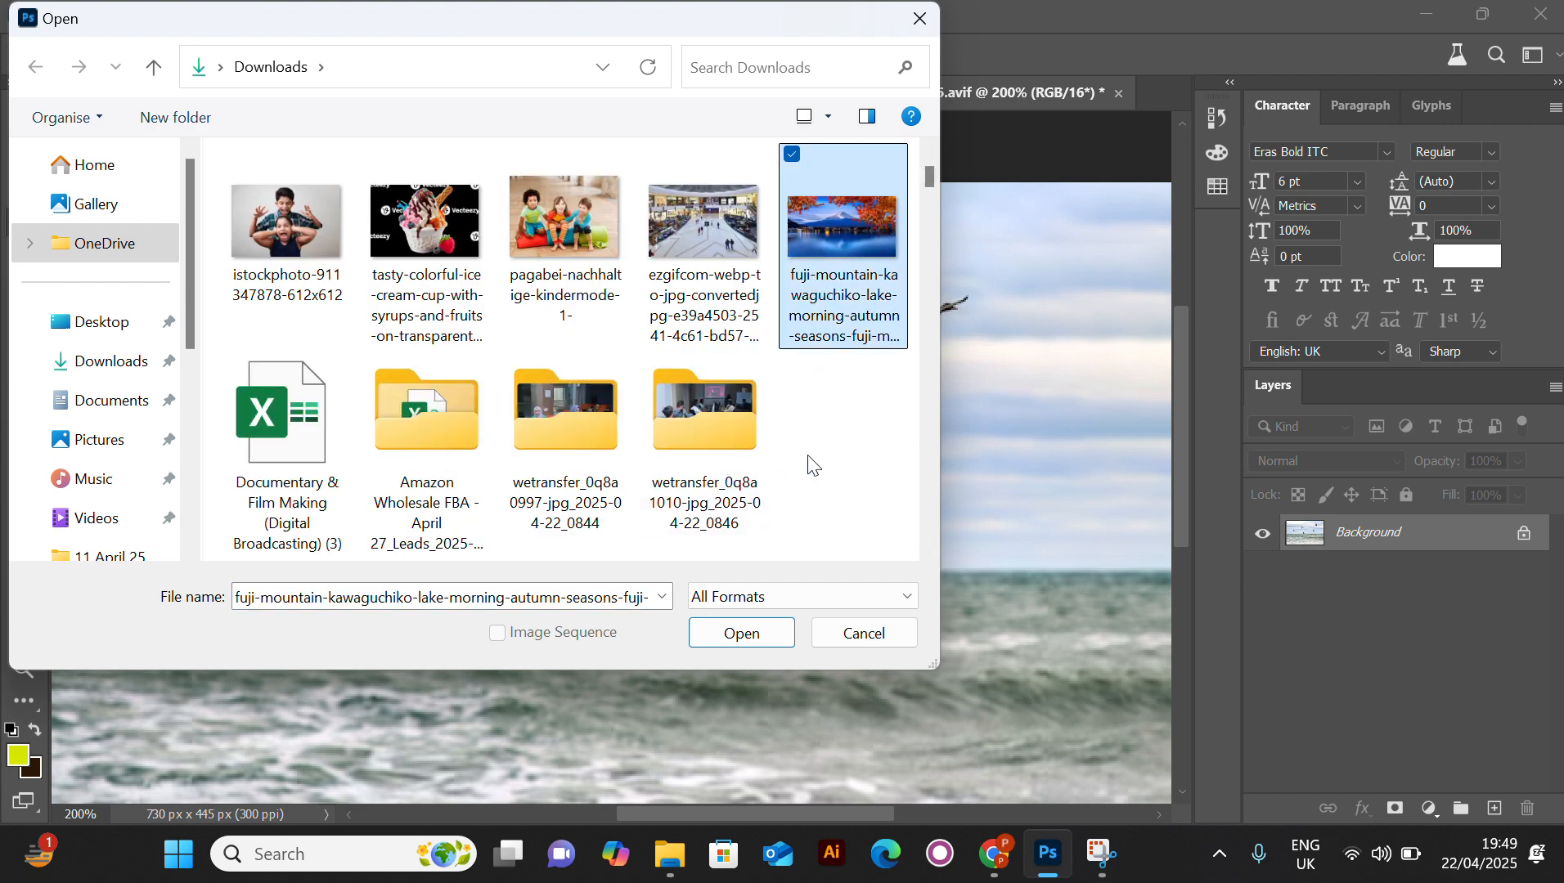
left_click(744, 635)
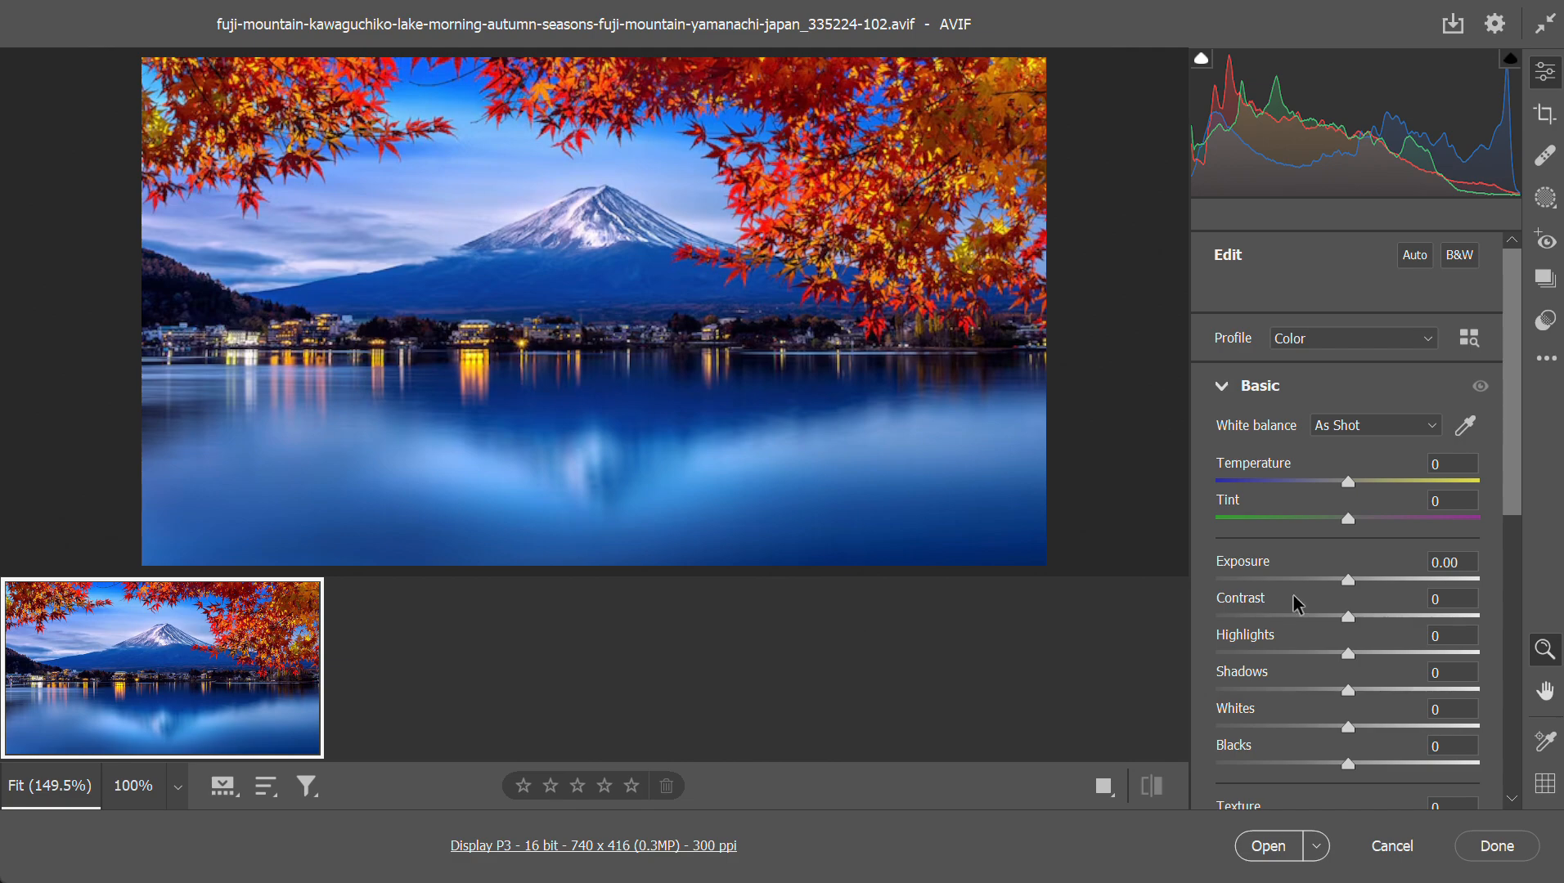
left_click(1495, 847)
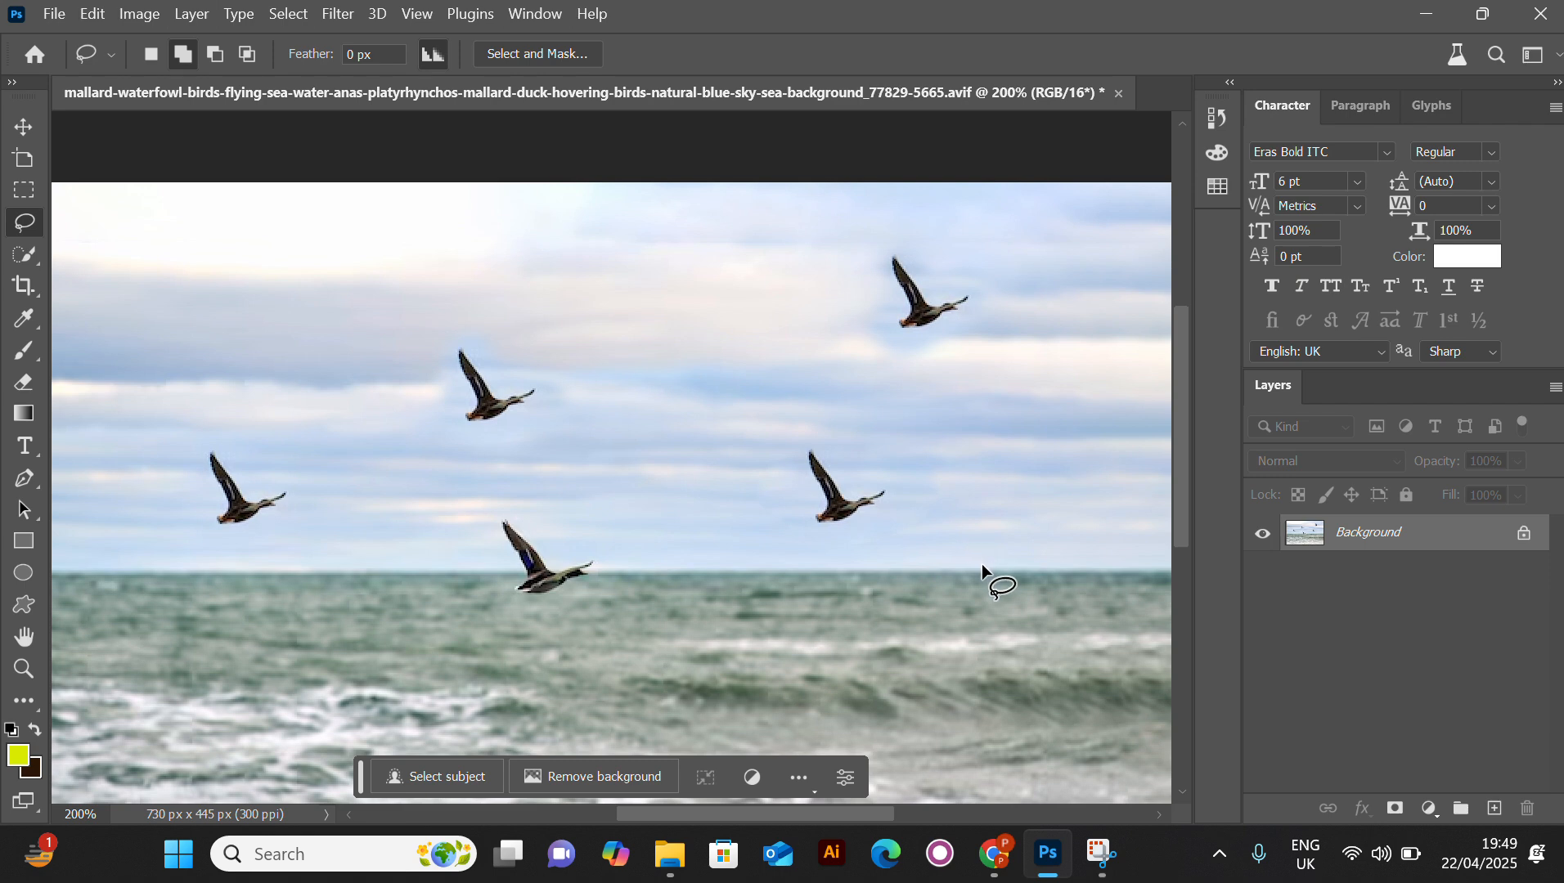
scroll(981, 563, "down", 2)
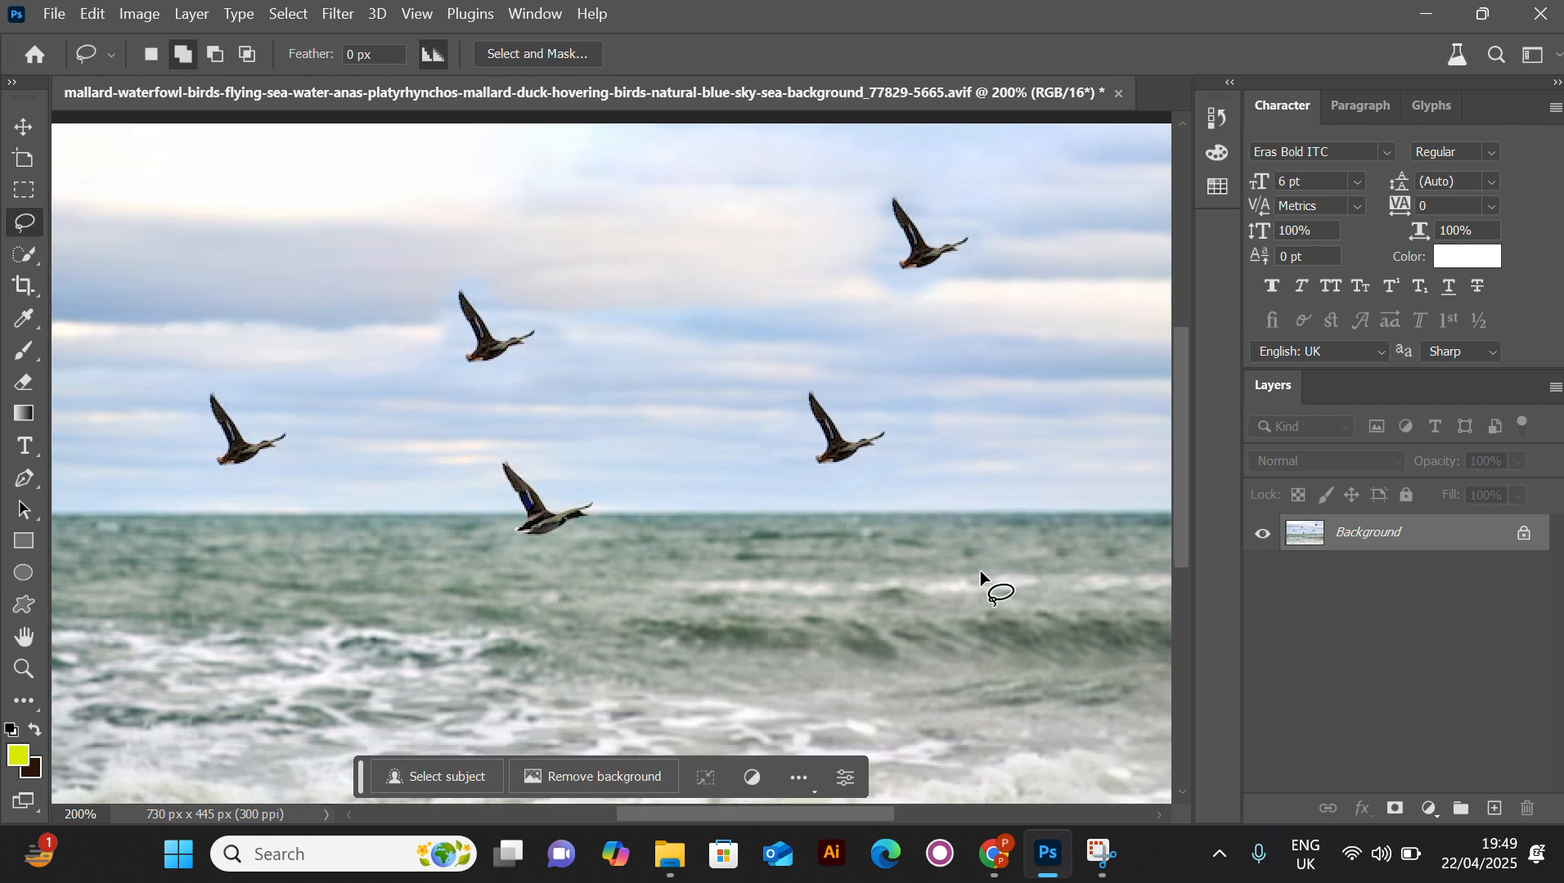
Open the fuji-mountain-kawaguchiko-lake photo from Downloads through Camera Raw and close the sea photo with the birds.
left_click(54, 14)
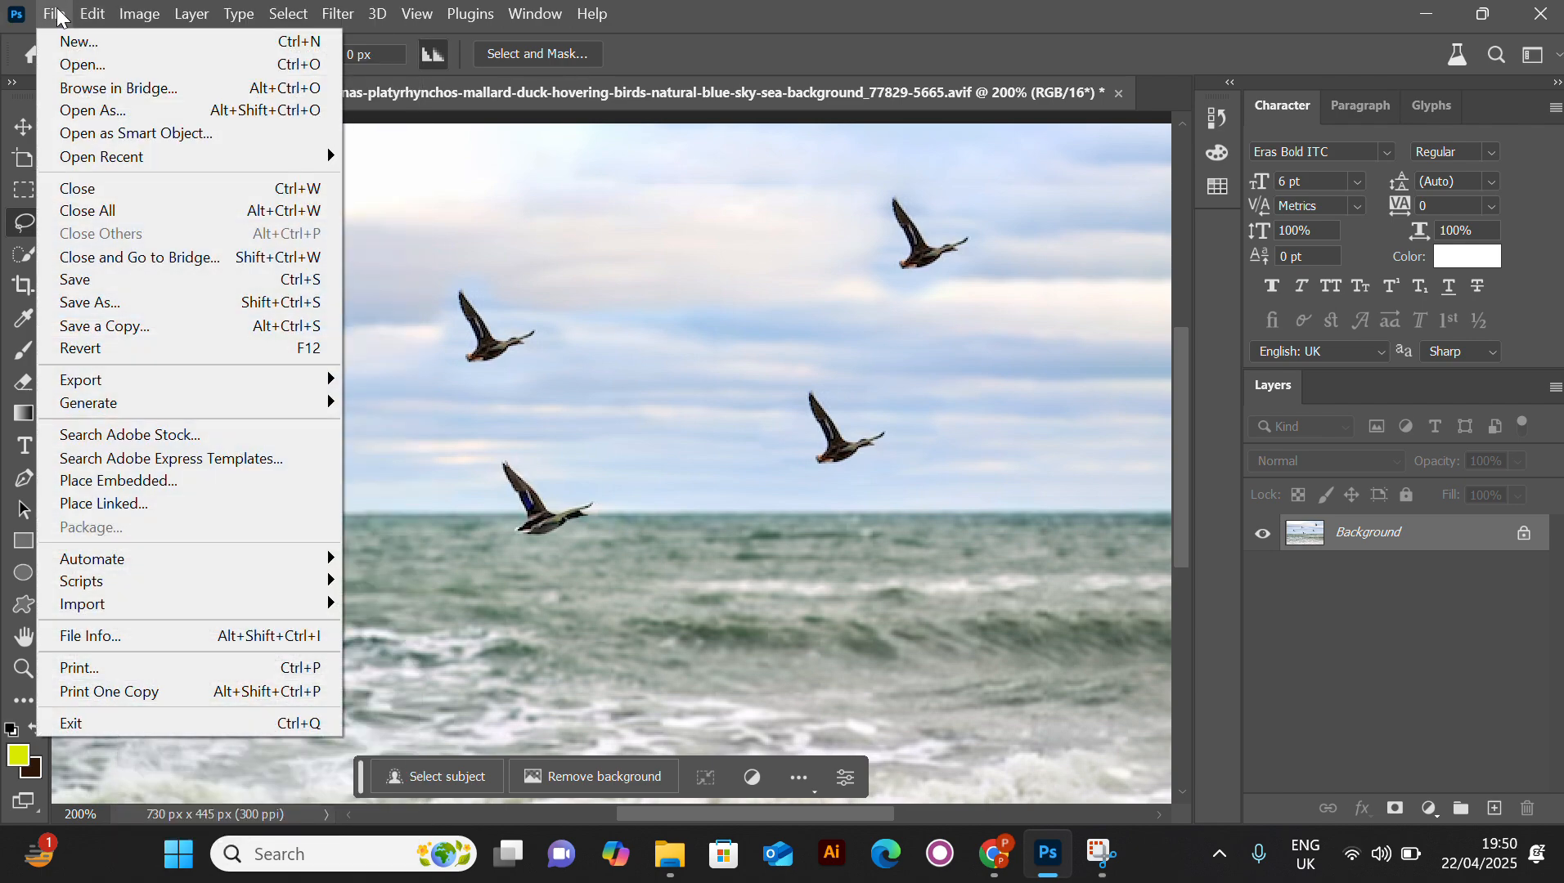
left_click(76, 63)
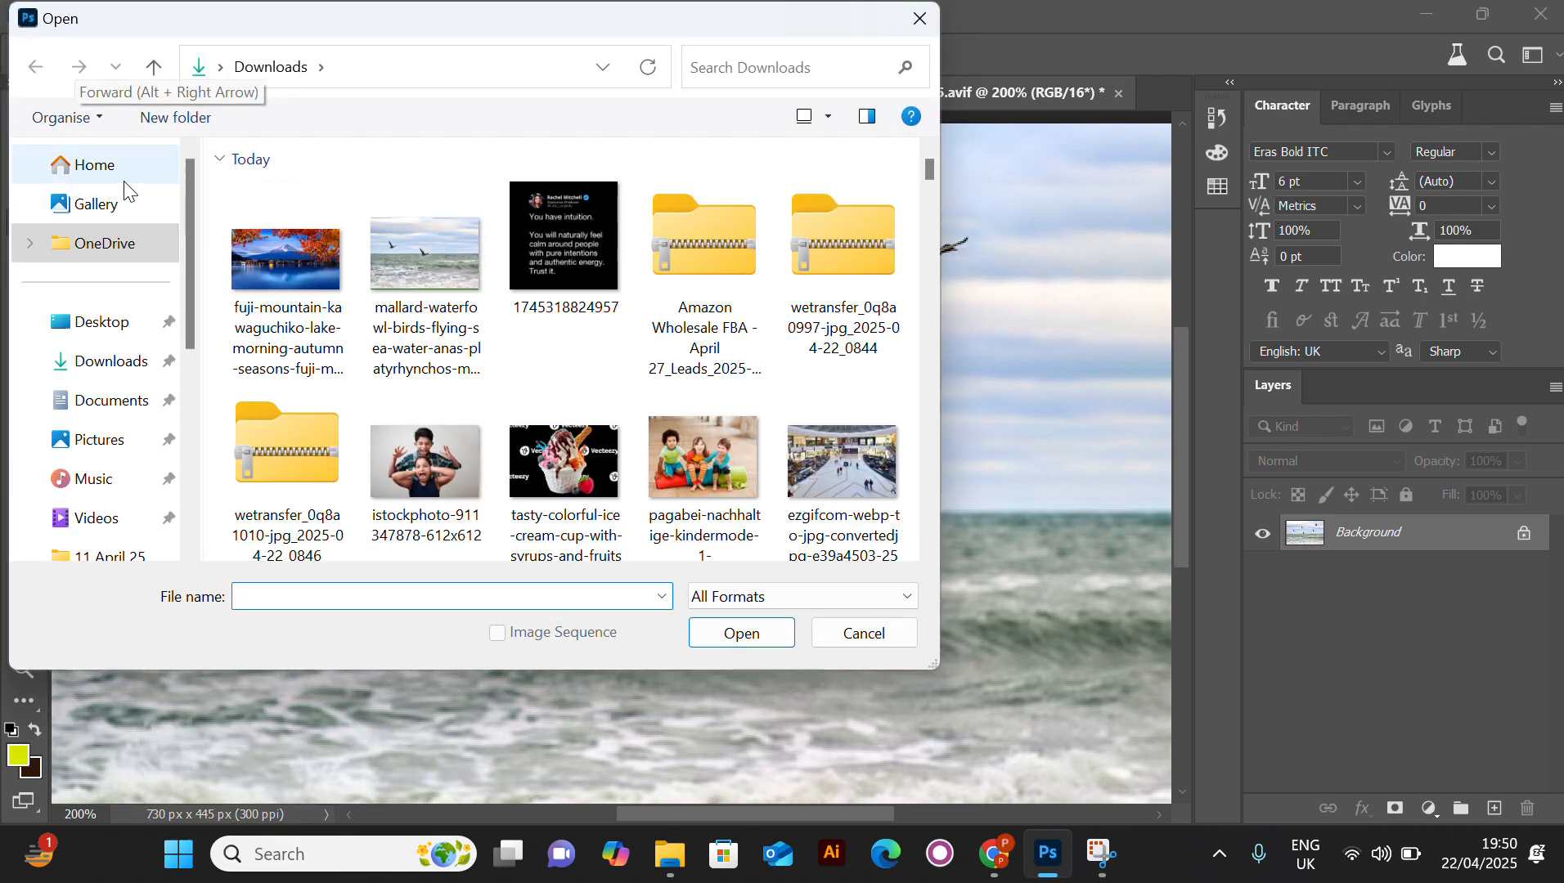
left_click(315, 287)
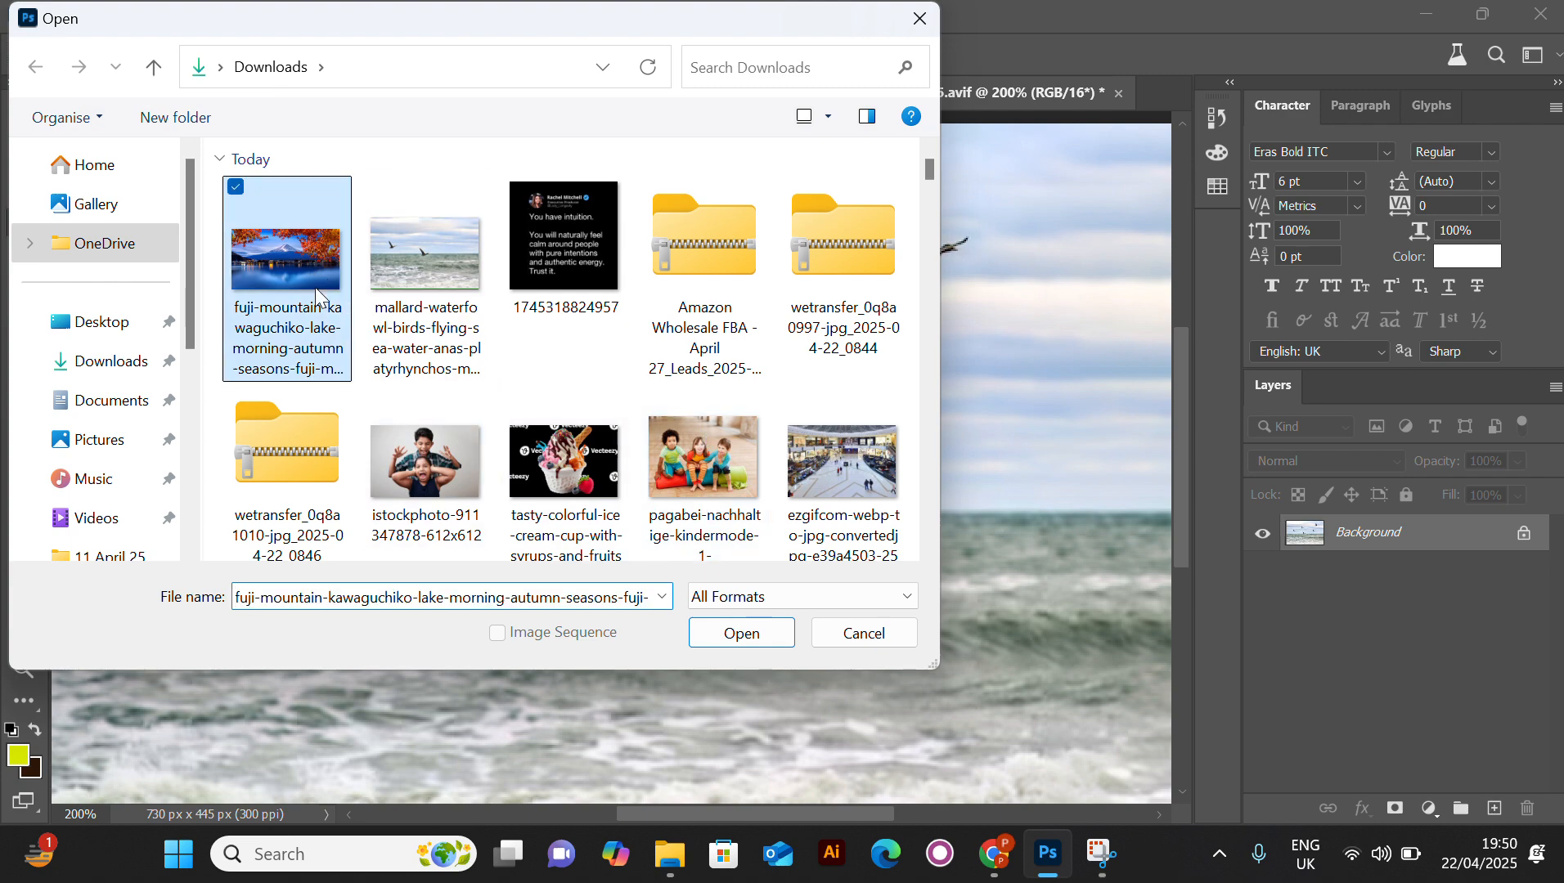
left_click(764, 638)
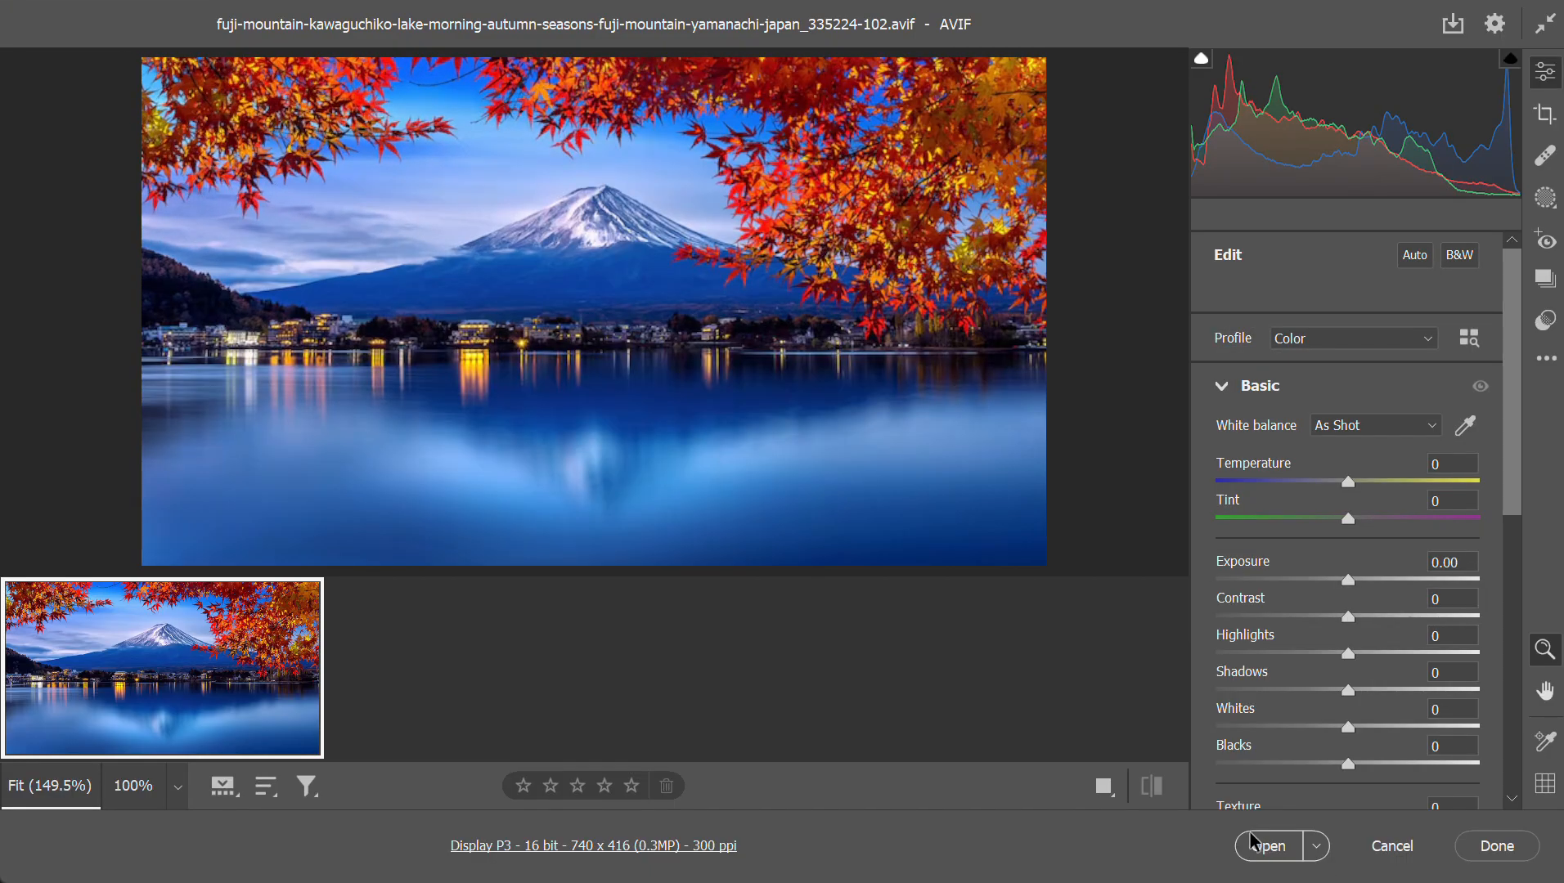
left_click(1252, 843)
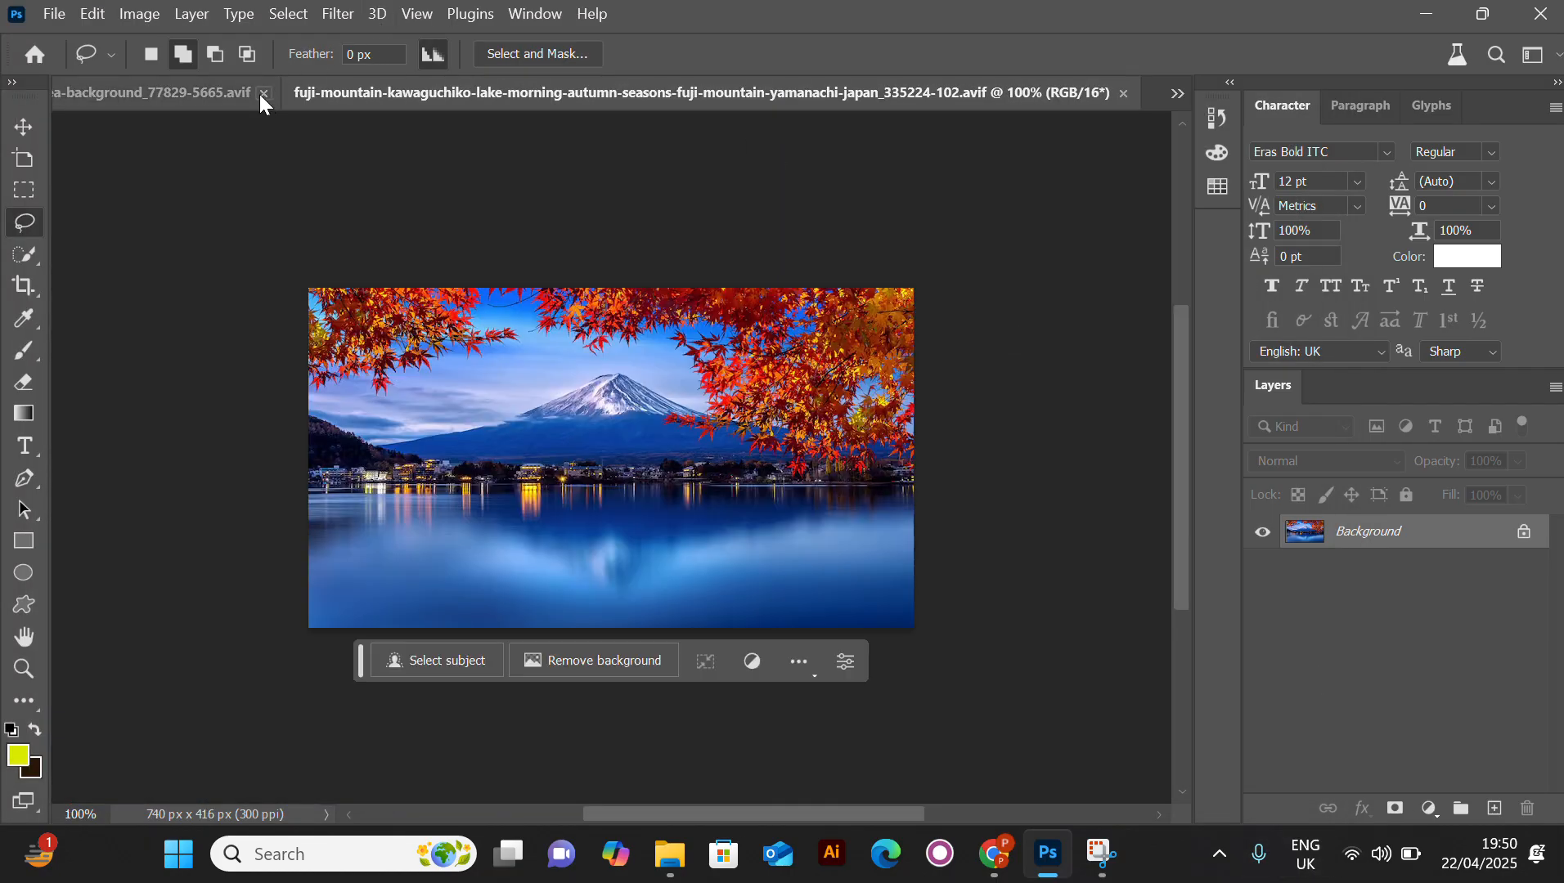
left_click(264, 93)
left_click(871, 350)
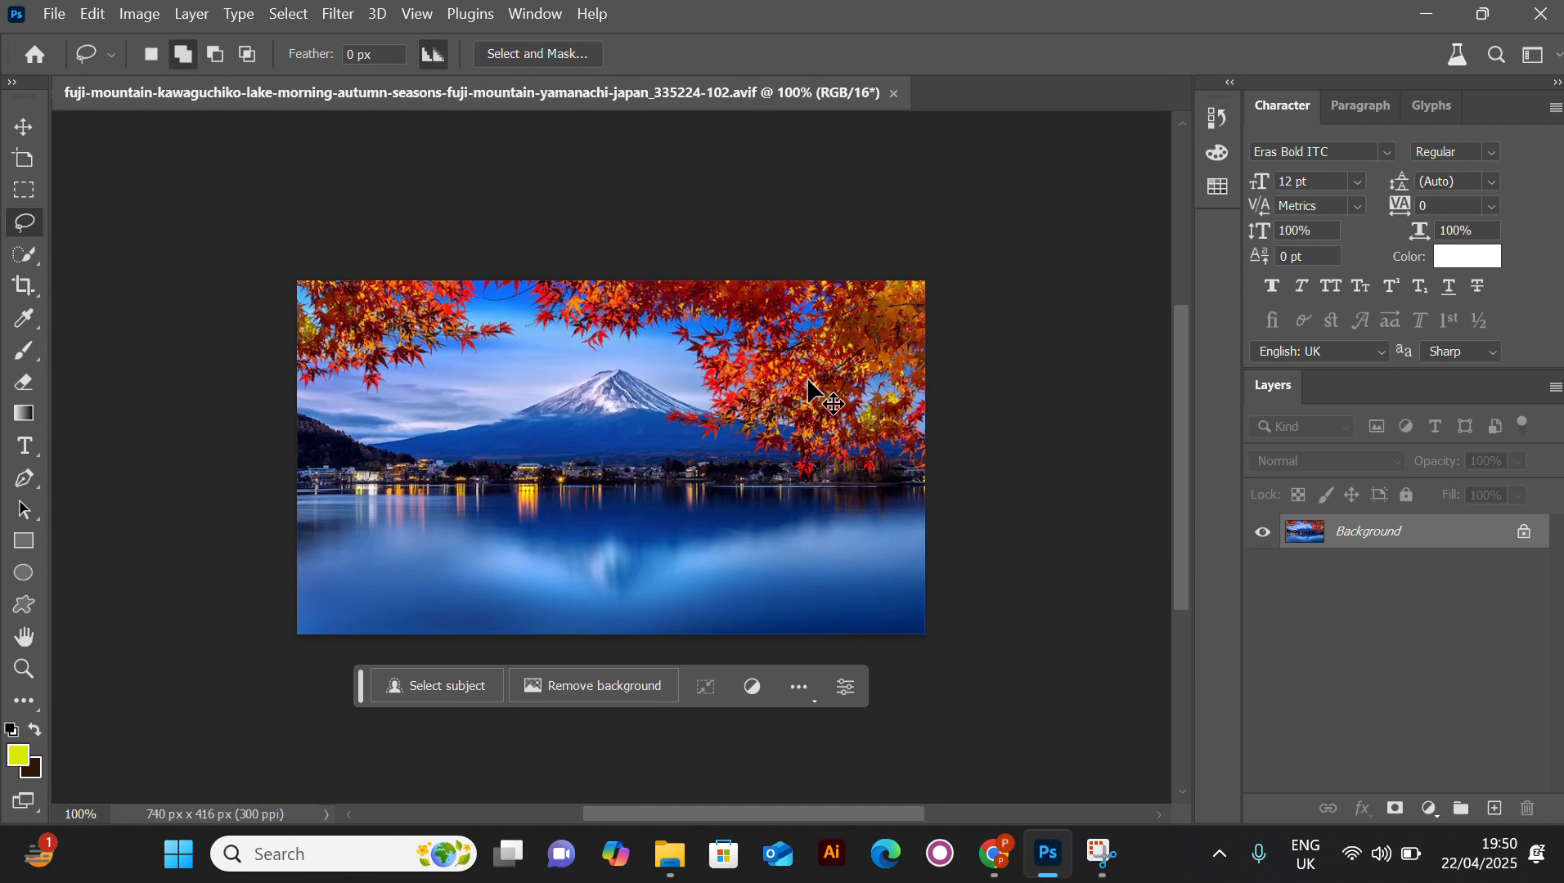
Extend the photo's top edge with the Crop tool to about 740 x 440 px, using Content-Aware Fill for the added strip.
key("ctrl+plus")
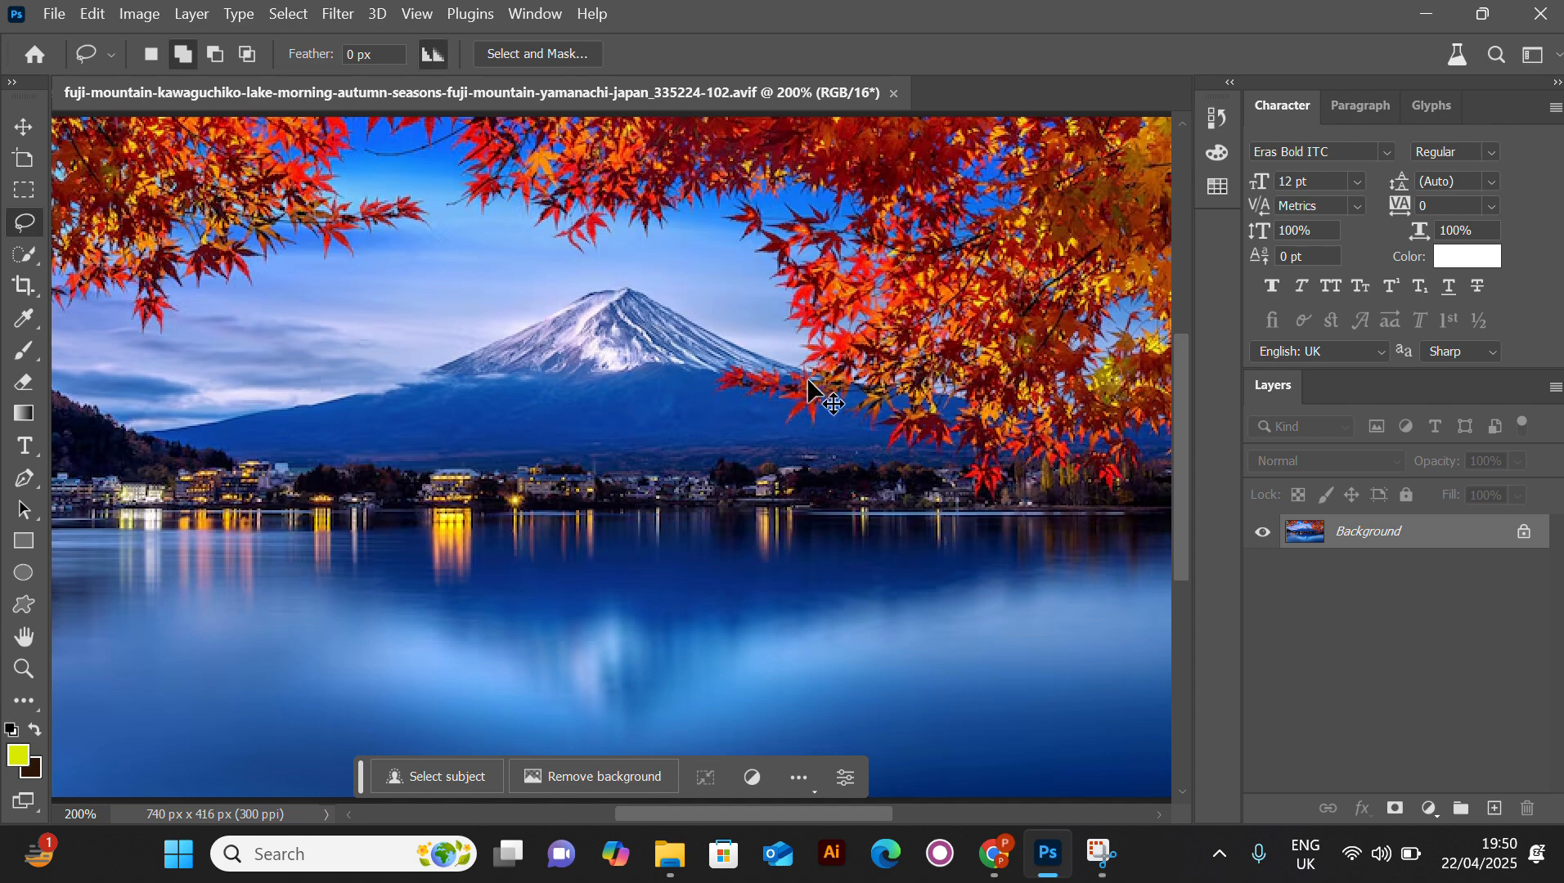
key("ctrl+minus")
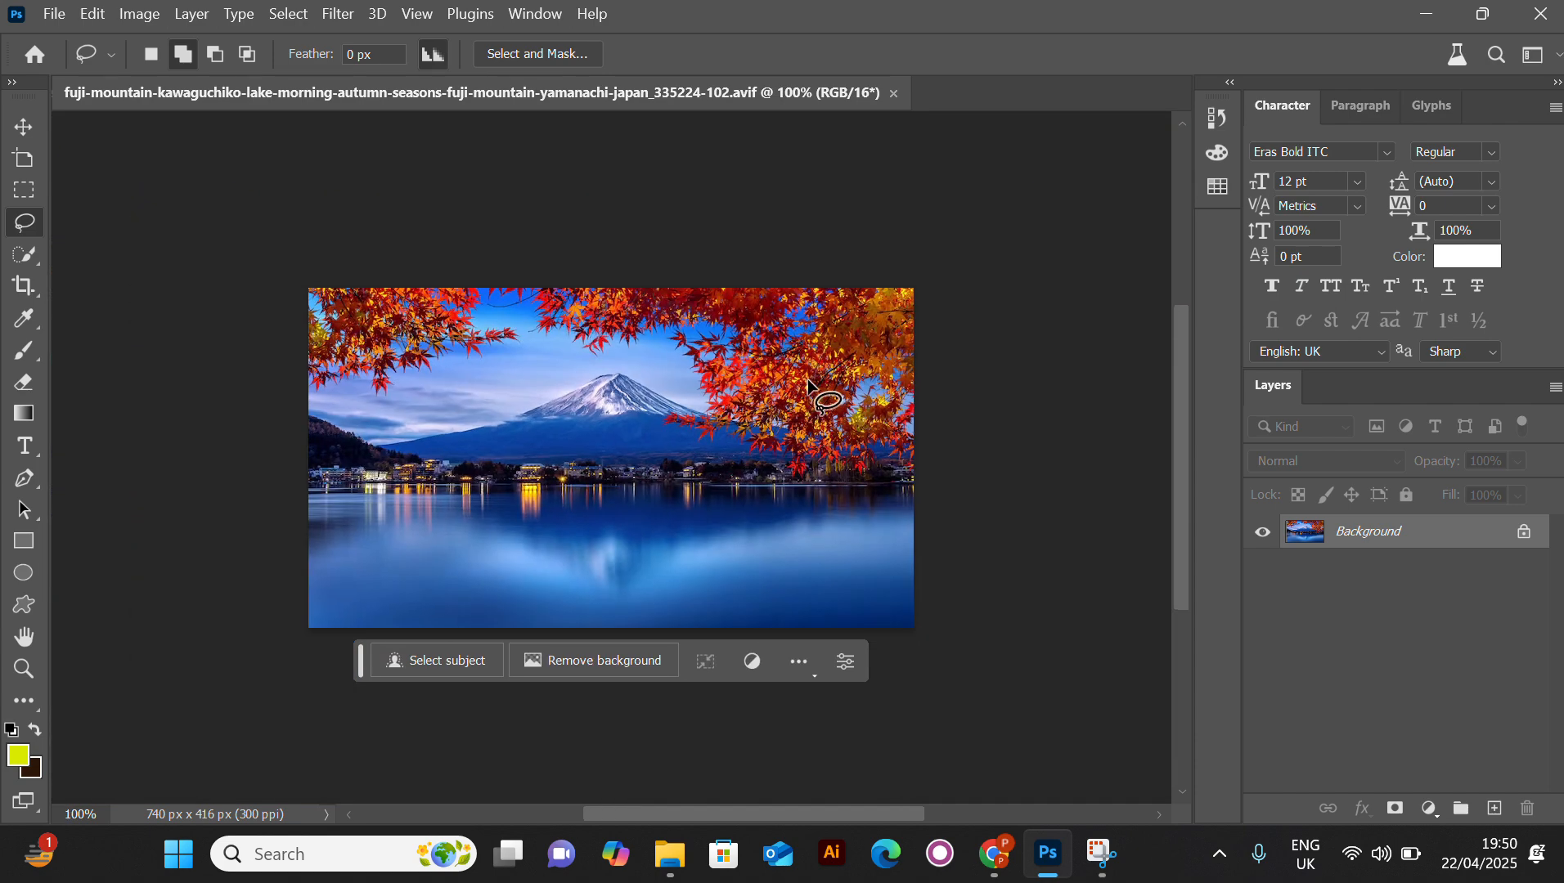
left_click(24, 130)
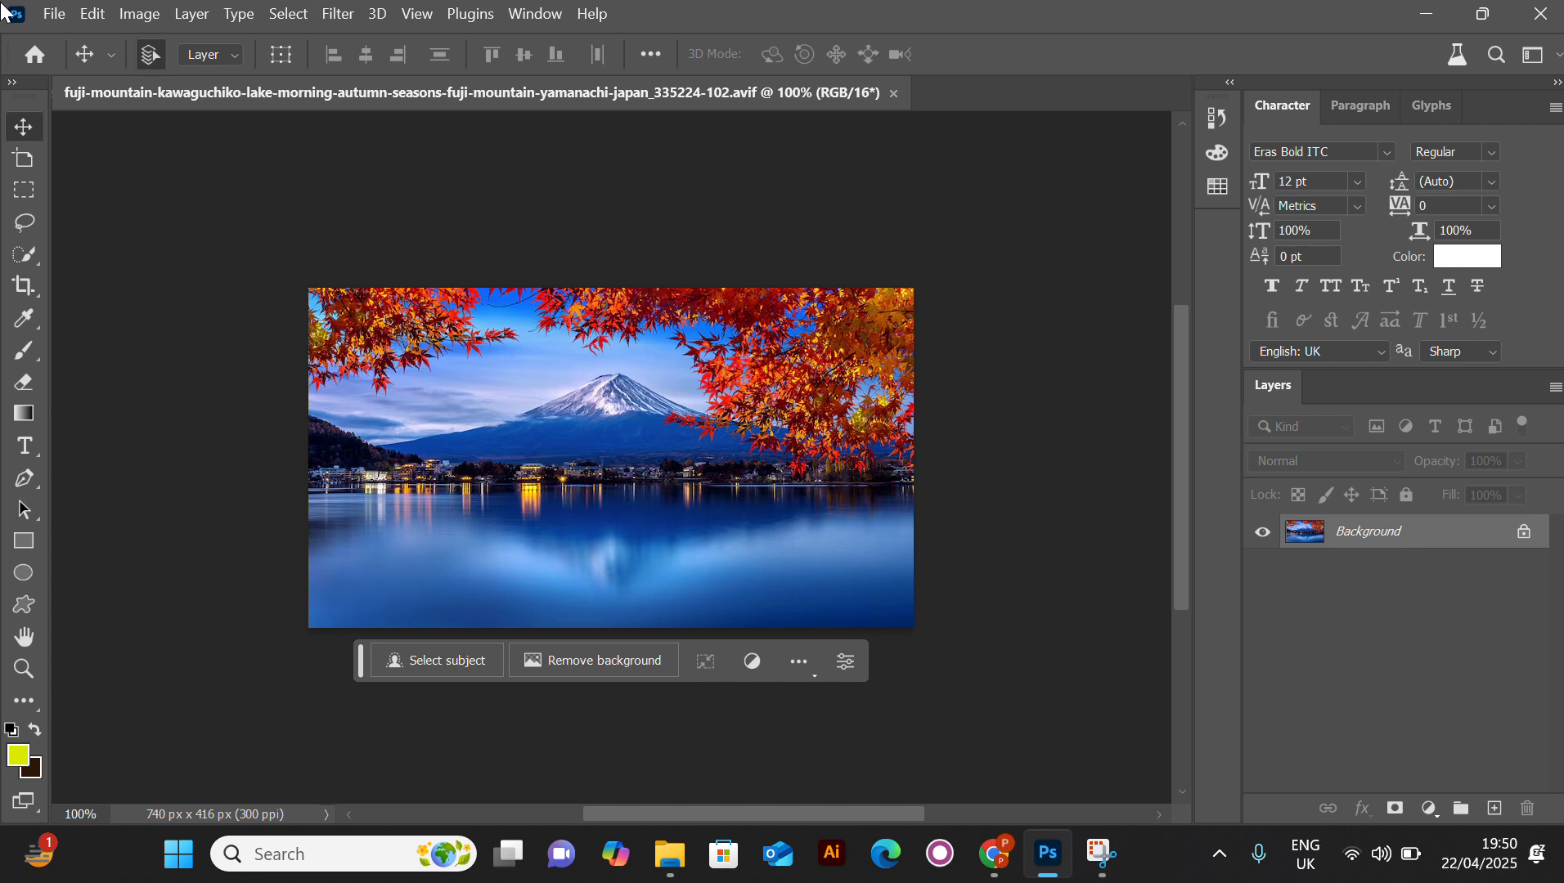
left_click(29, 287)
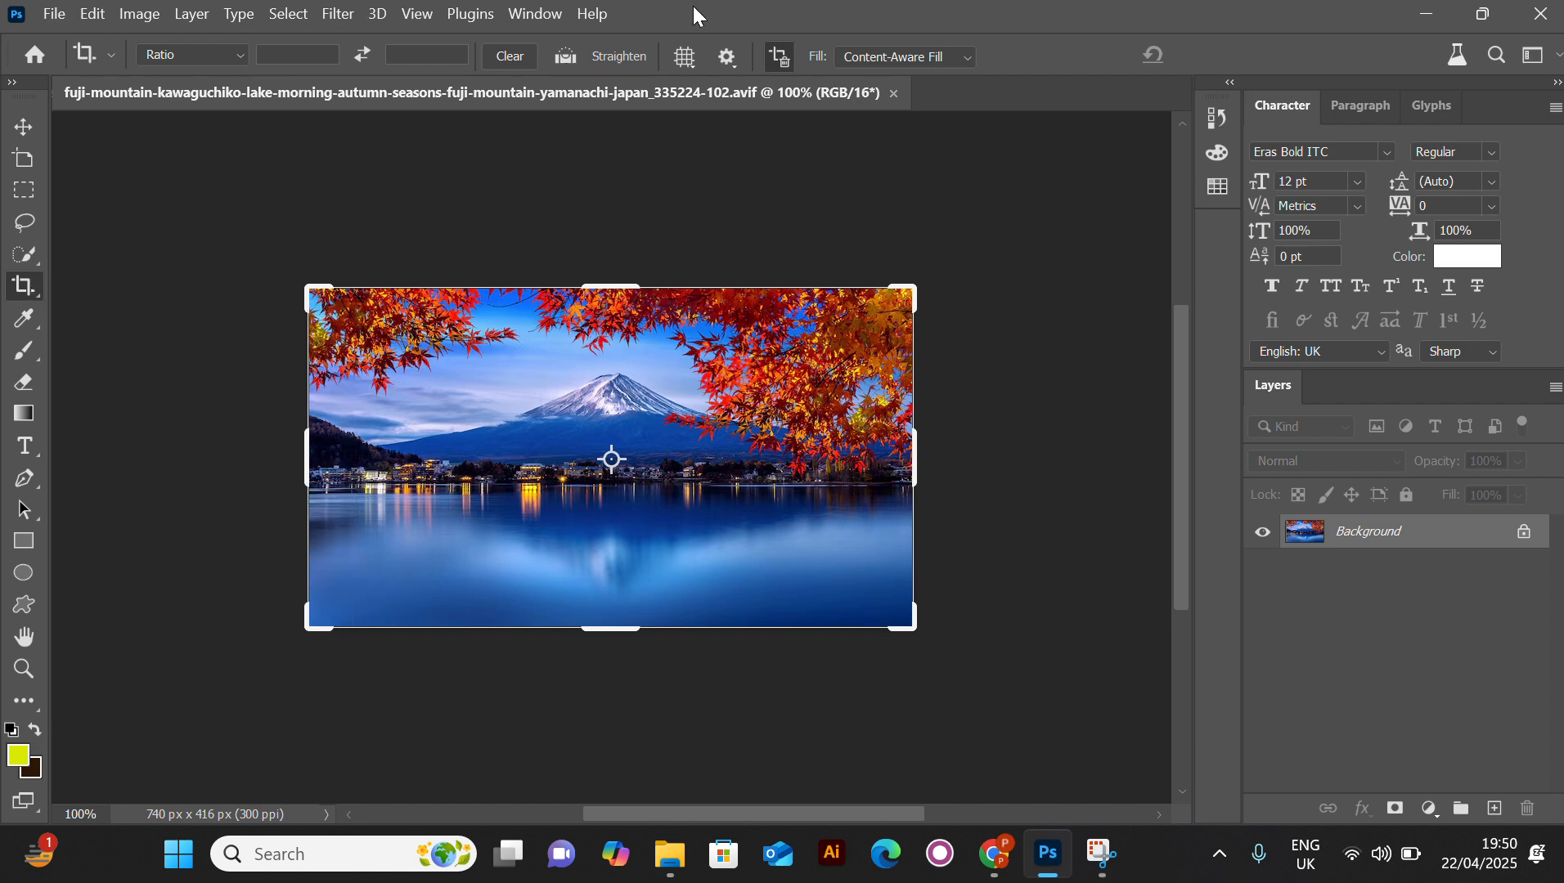
left_click(965, 57)
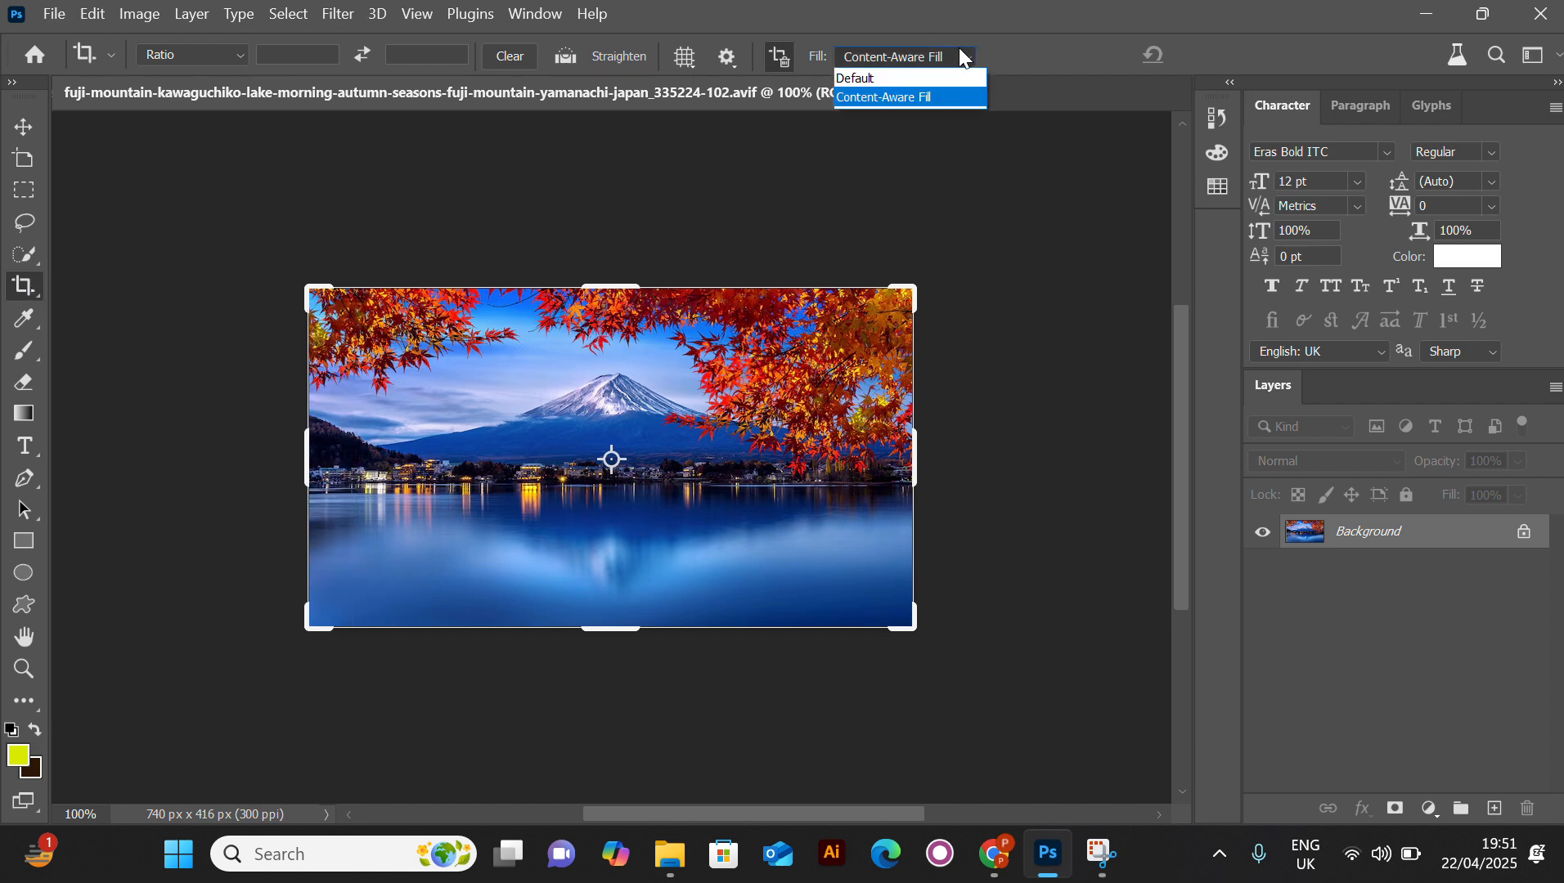
left_click(922, 98)
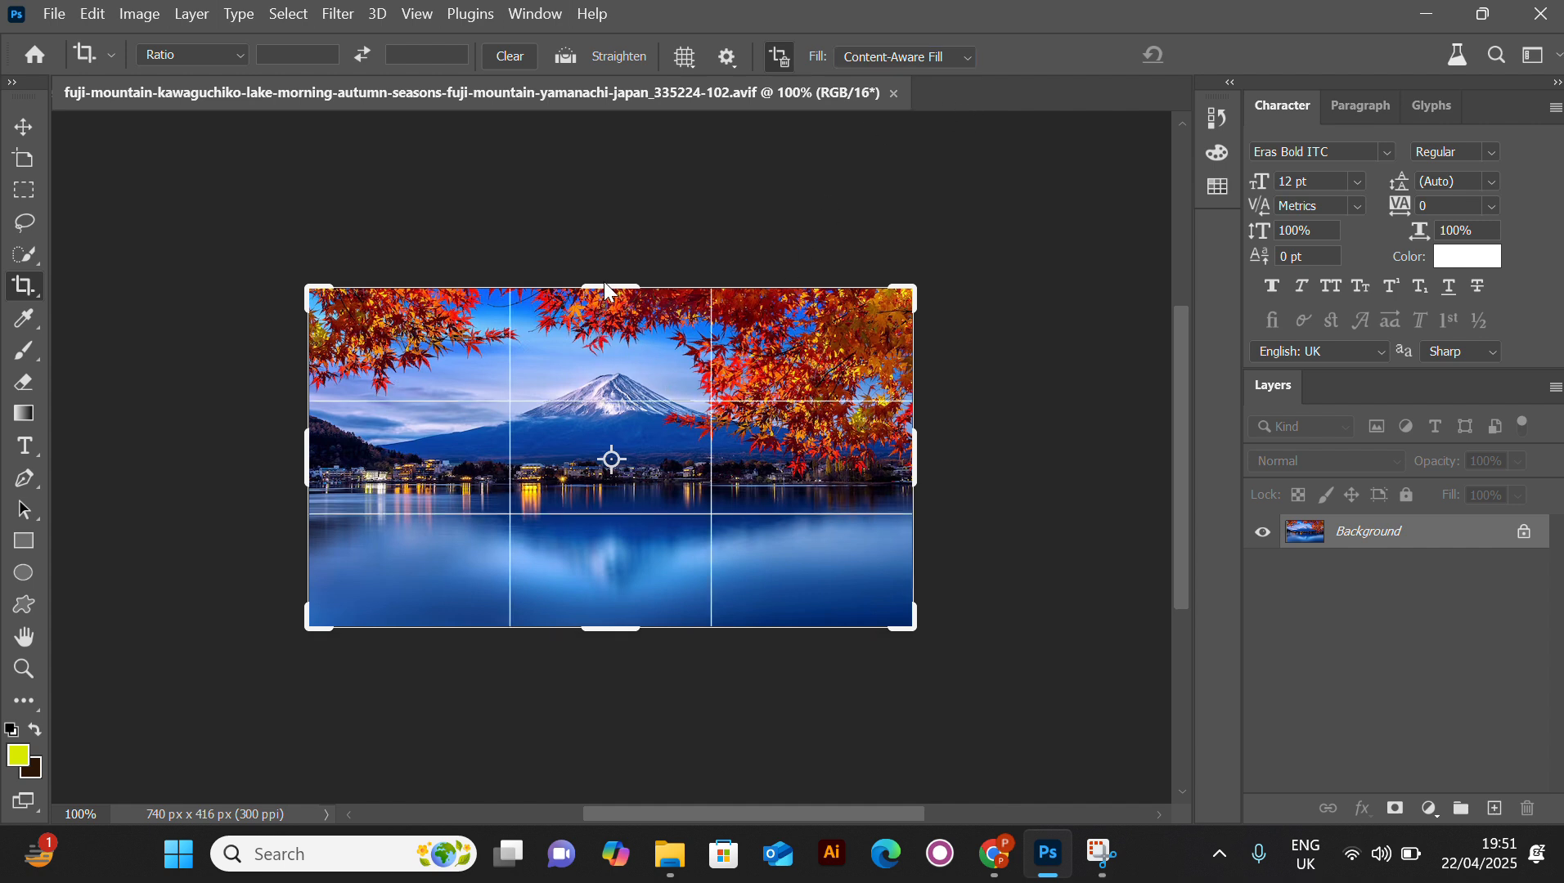
mouse_move(603, 282)
left_mouse_down()
mouse_move(600, 250)
mouse_move(591, 266)
left_mouse_up()
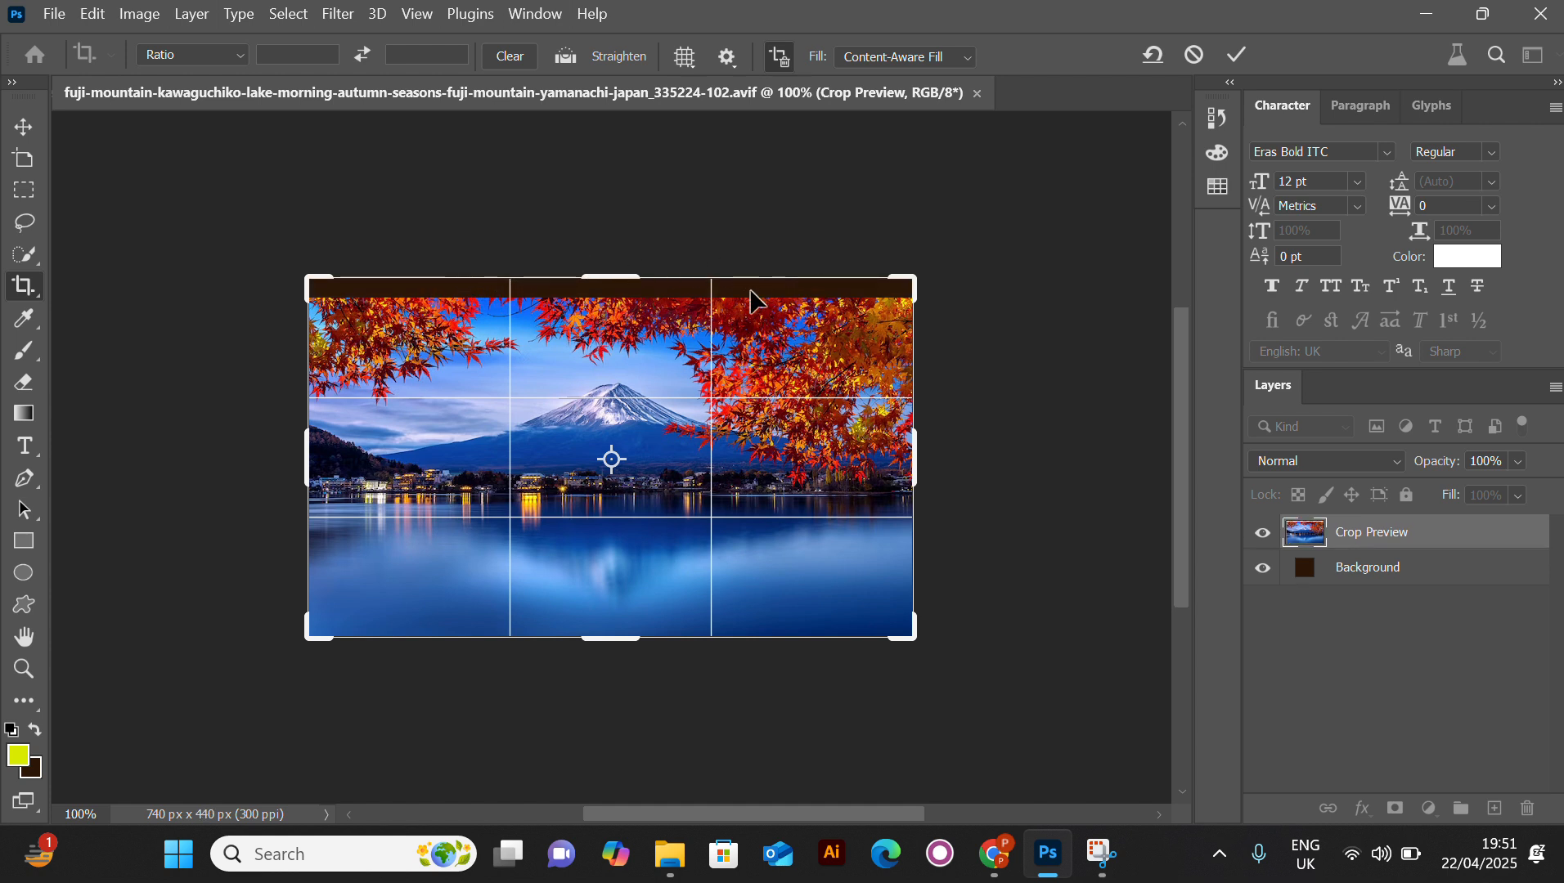
left_click(1239, 54)
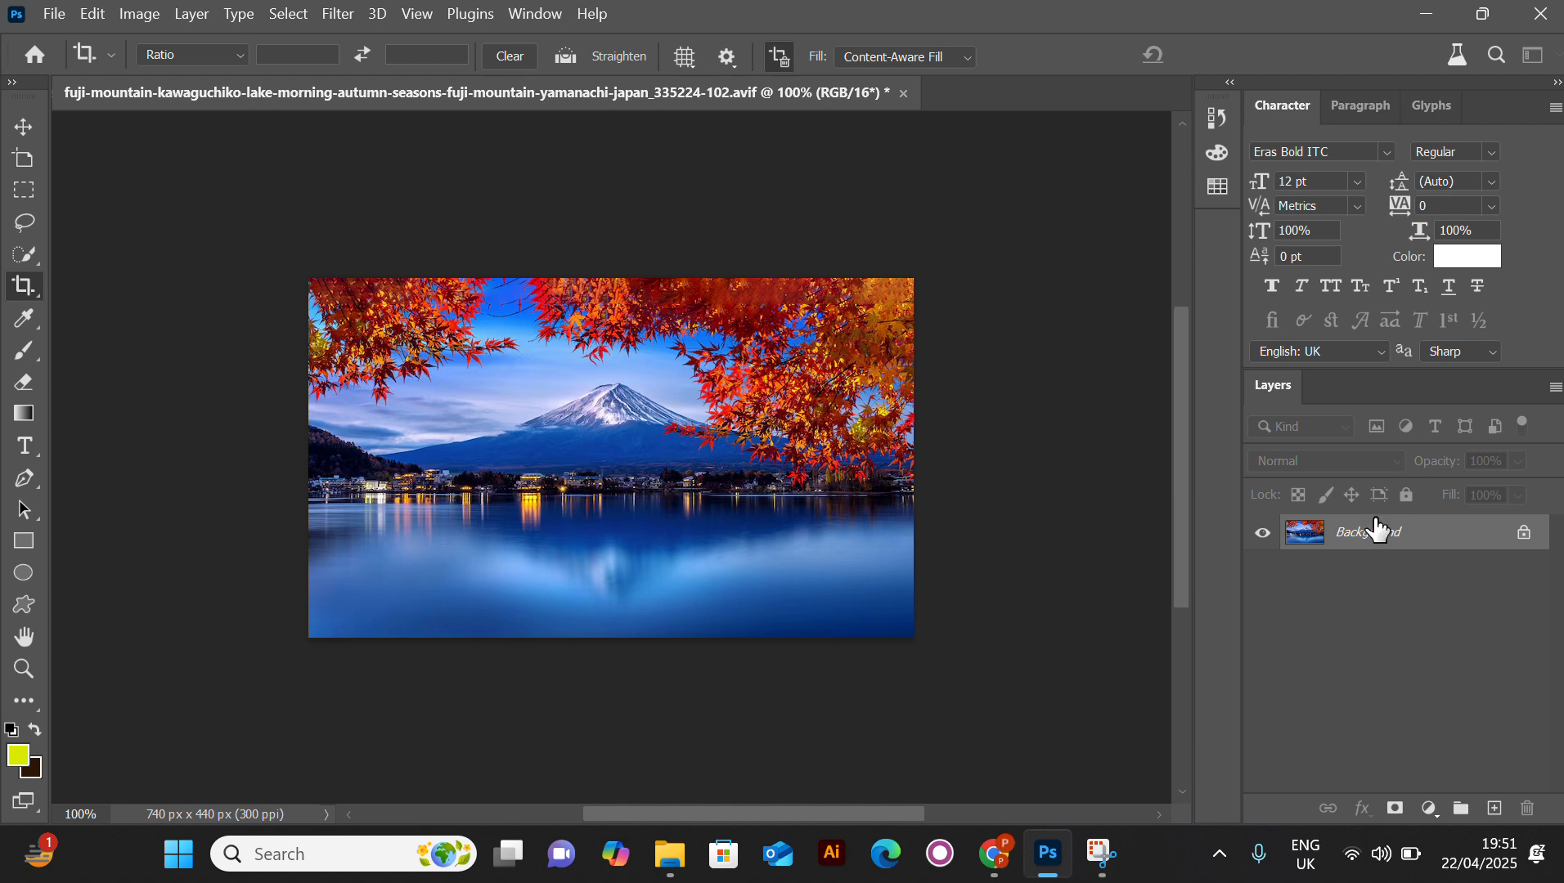
Extend the photo's right edge with the Crop tool to about 794 px wide, using Content-Aware Fill for the added area.
left_click(24, 288)
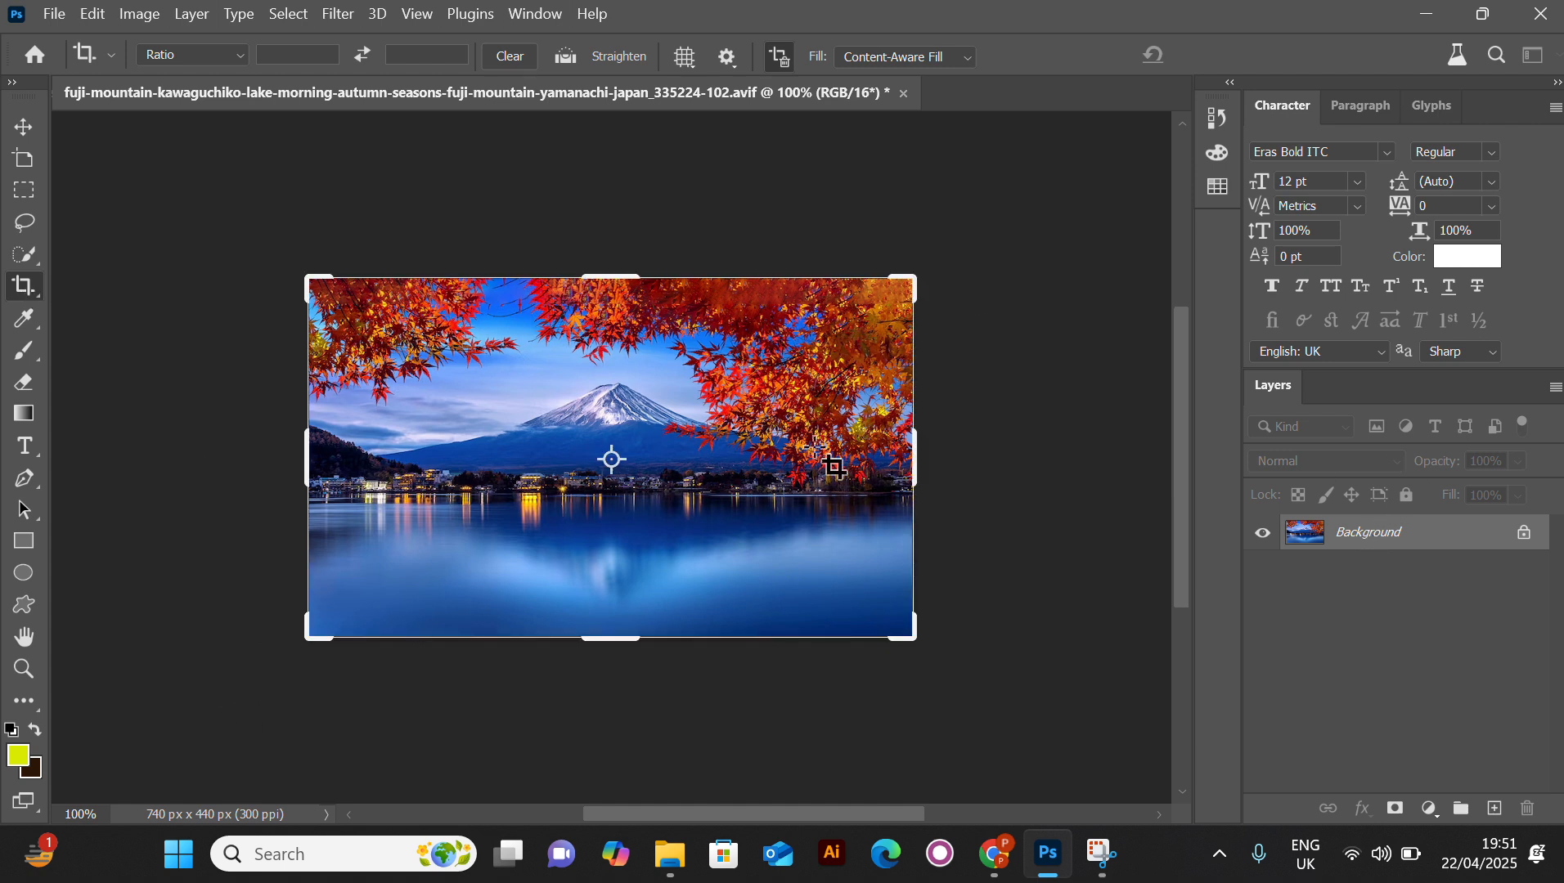
left_click_drag(916, 460, 938, 473)
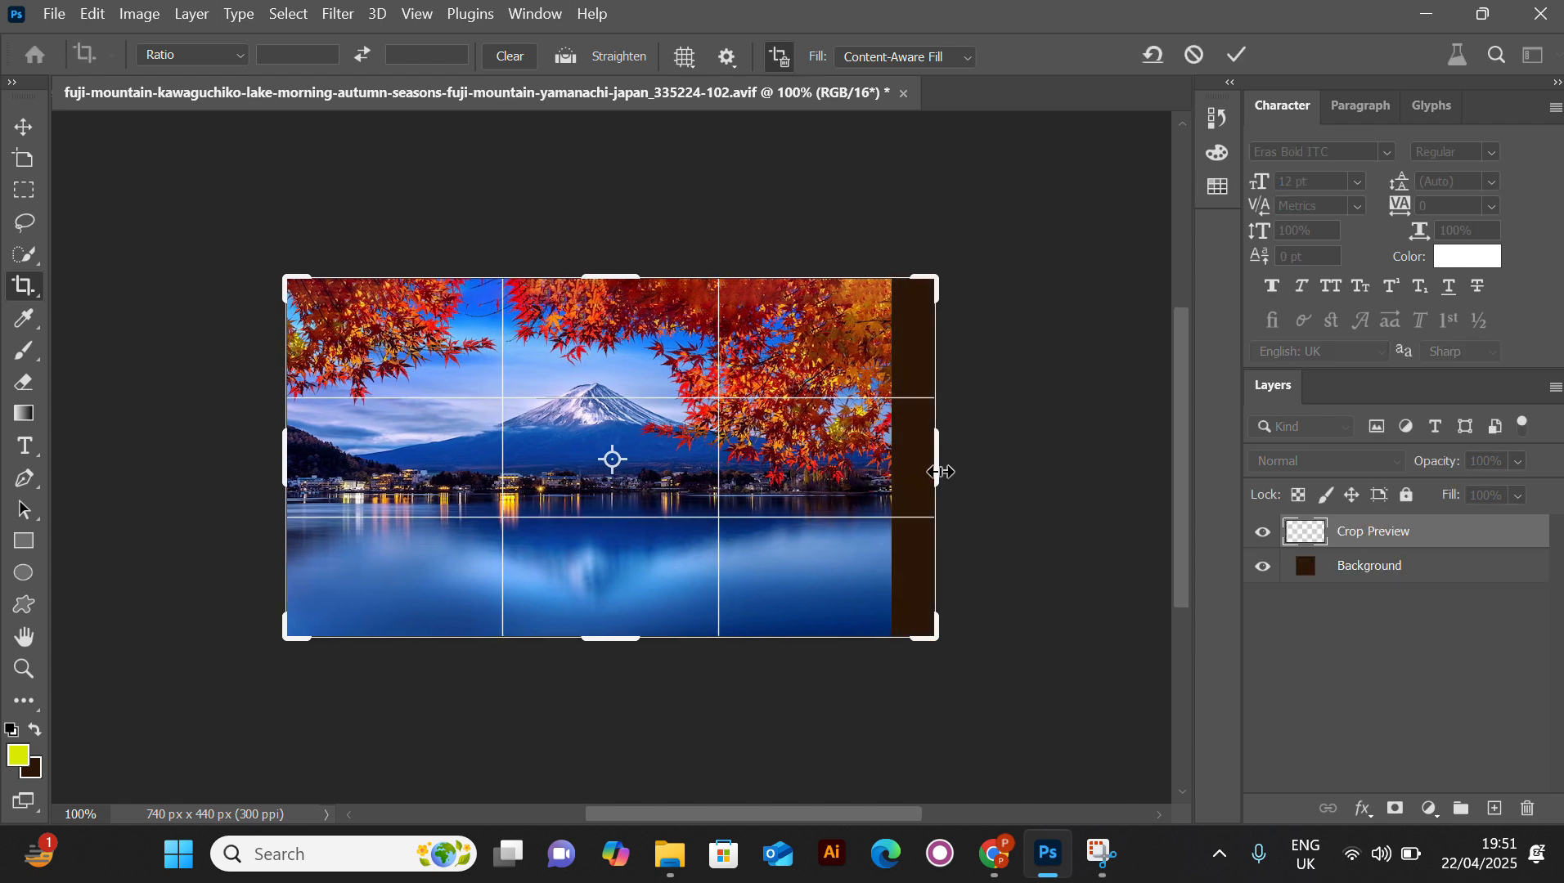
left_click(1237, 53)
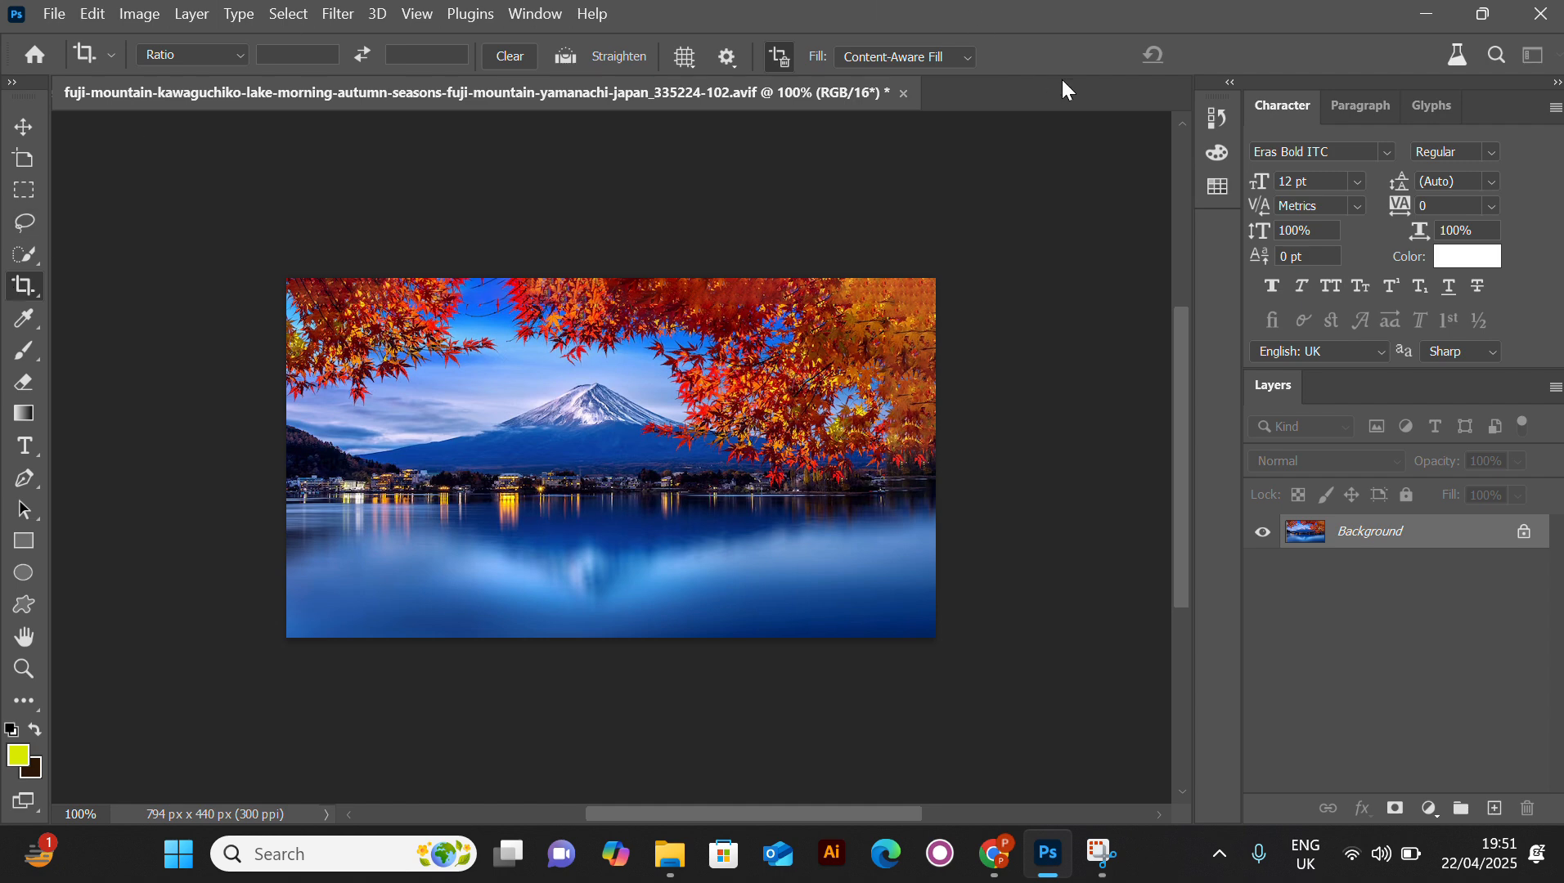
left_click(970, 58)
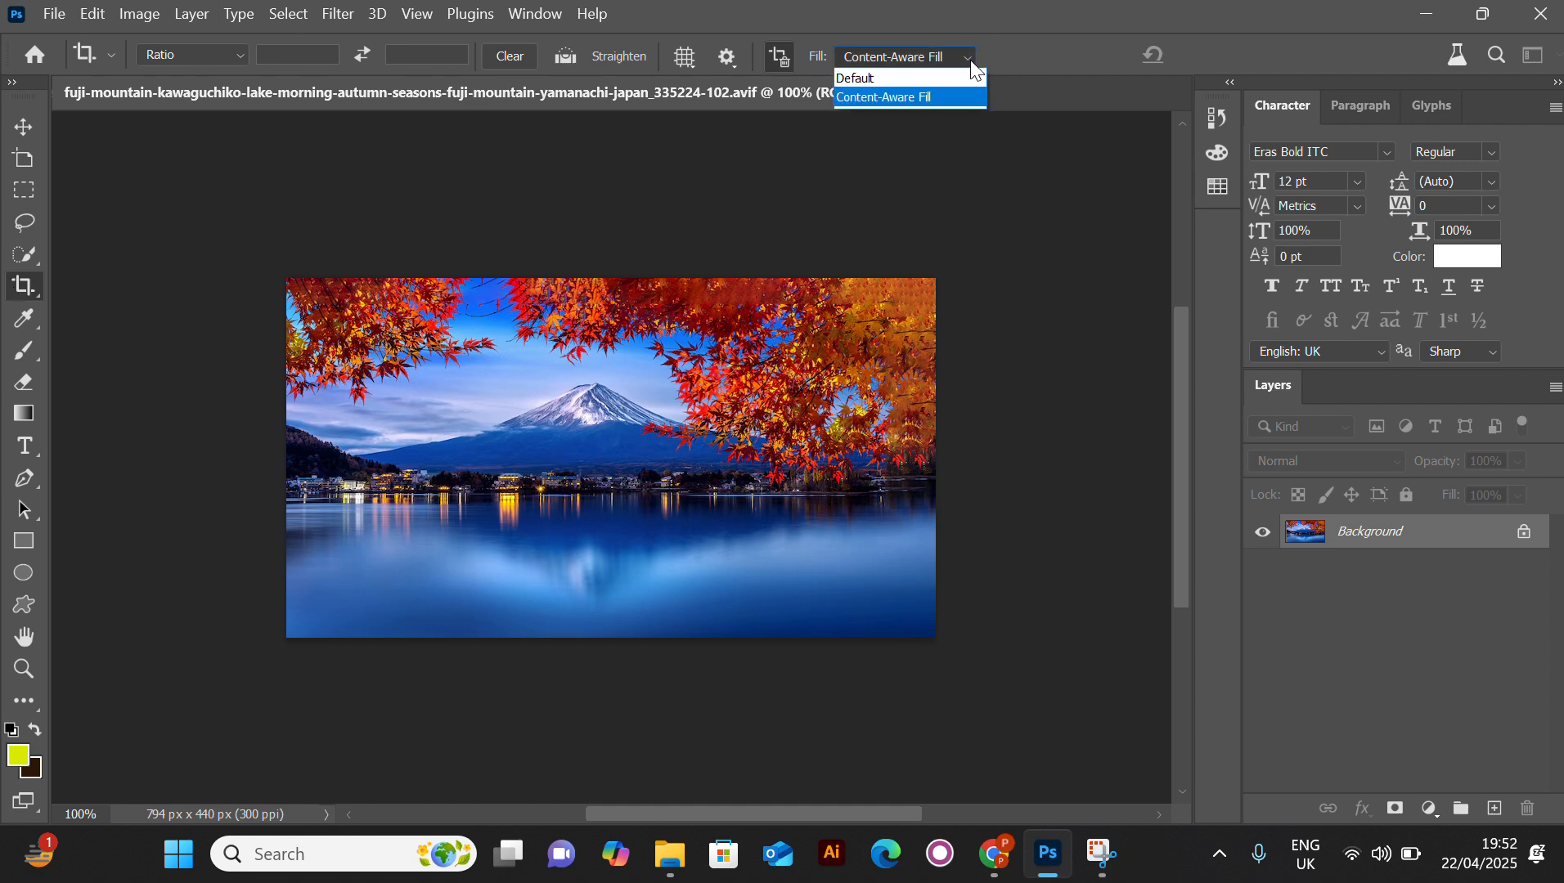
left_click(971, 66)
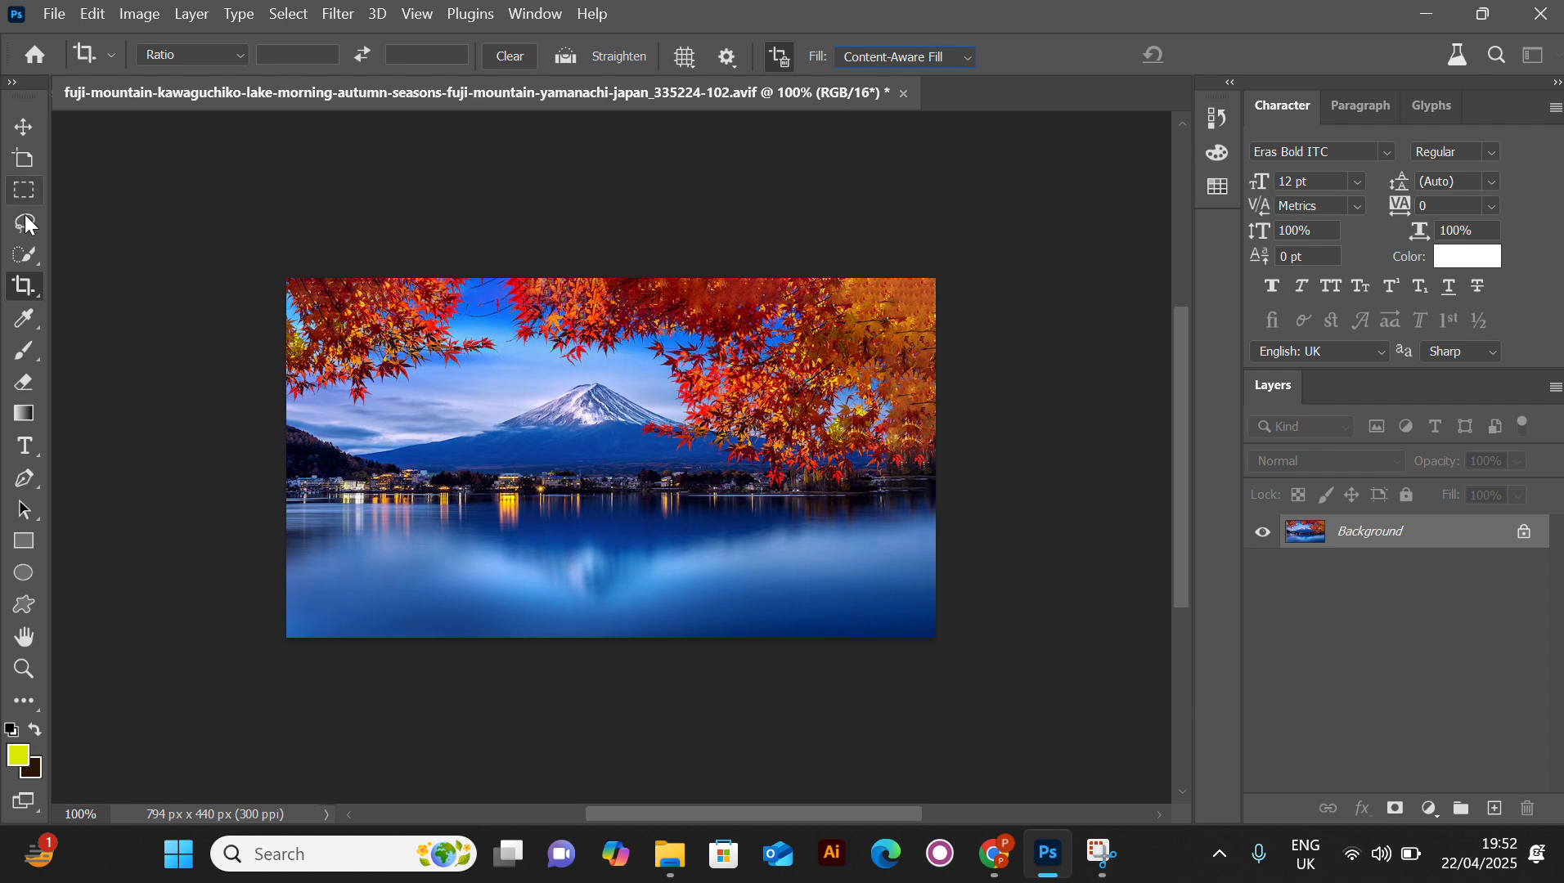
left_click(26, 281)
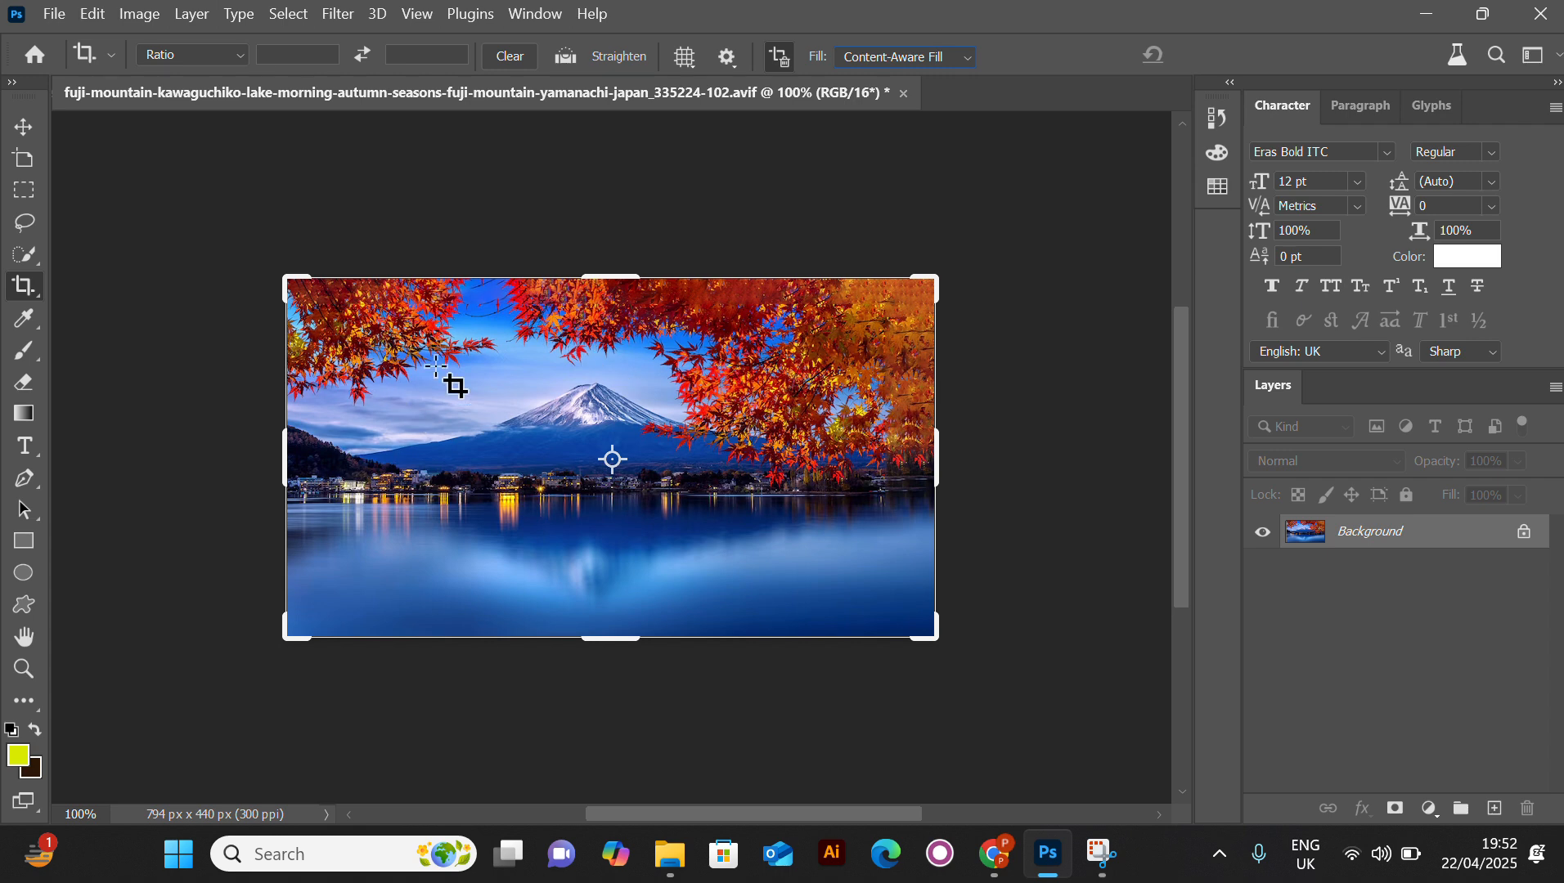
Lasso the protruding leaf tip of the left maple branch, replace it with Content-Aware Fill, and clear the selection.
left_click(18, 218)
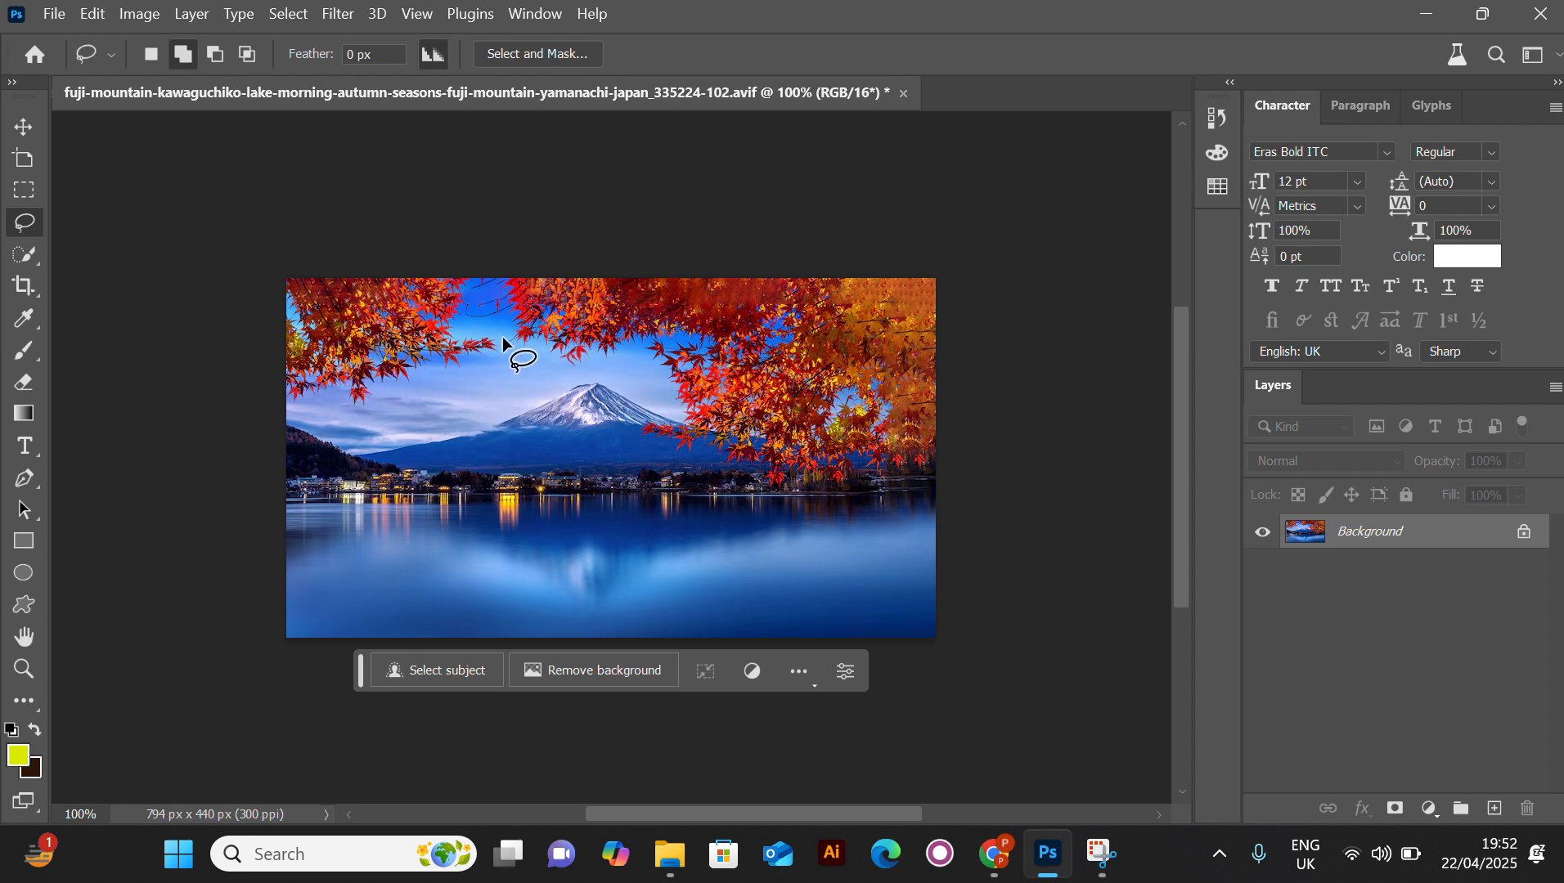
mouse_move(502, 342)
left_mouse_down()
mouse_move(457, 340)
mouse_move(475, 363)
mouse_move(496, 341)
left_mouse_up()
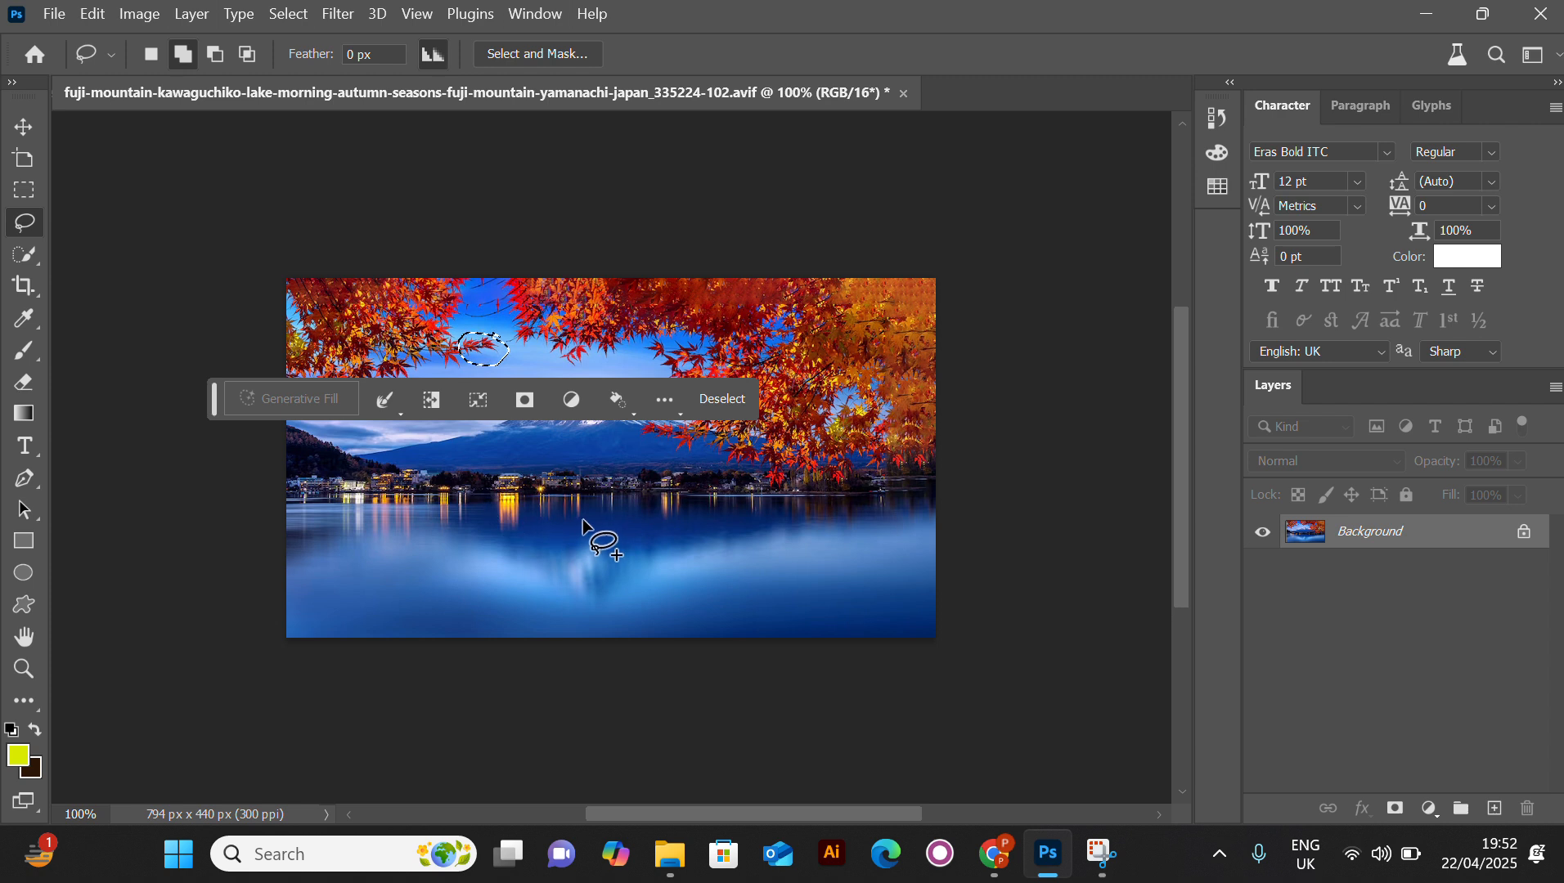
left_click(92, 18)
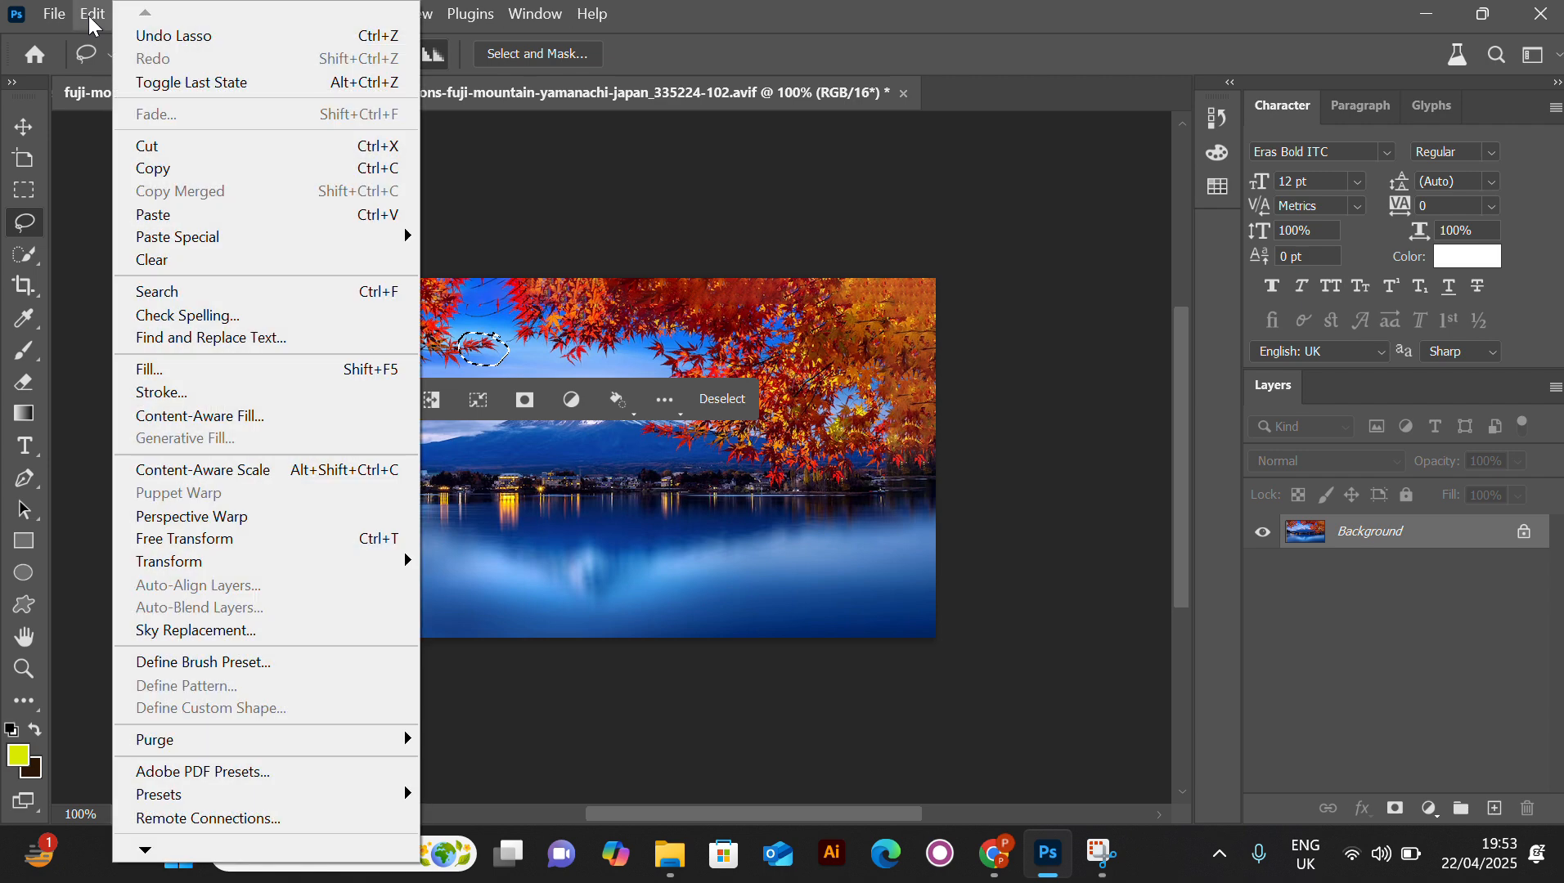
left_click(151, 418)
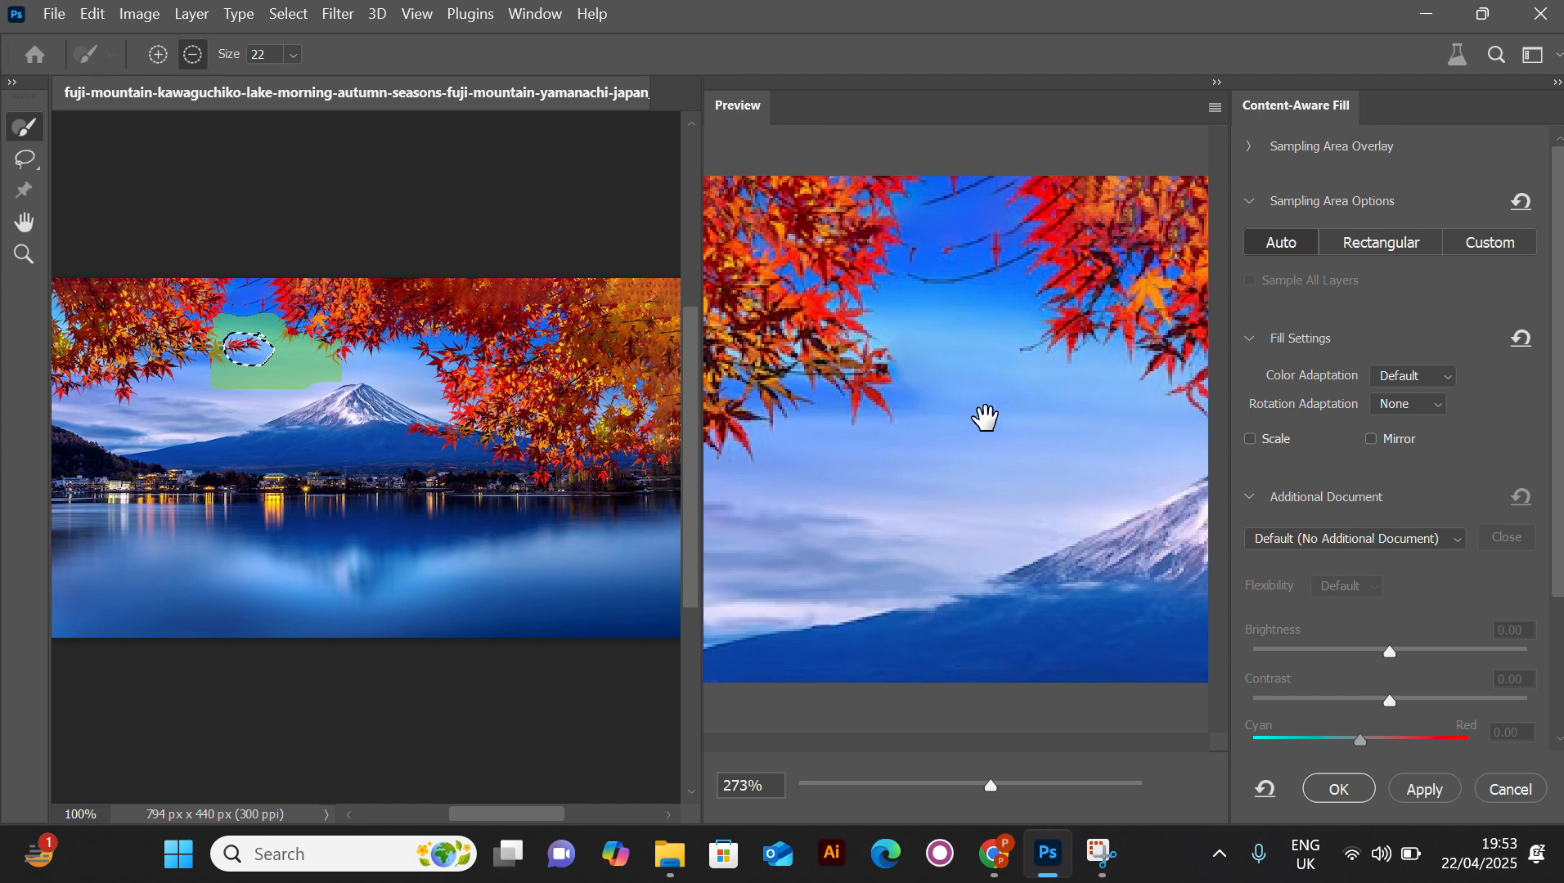
left_click(1342, 788)
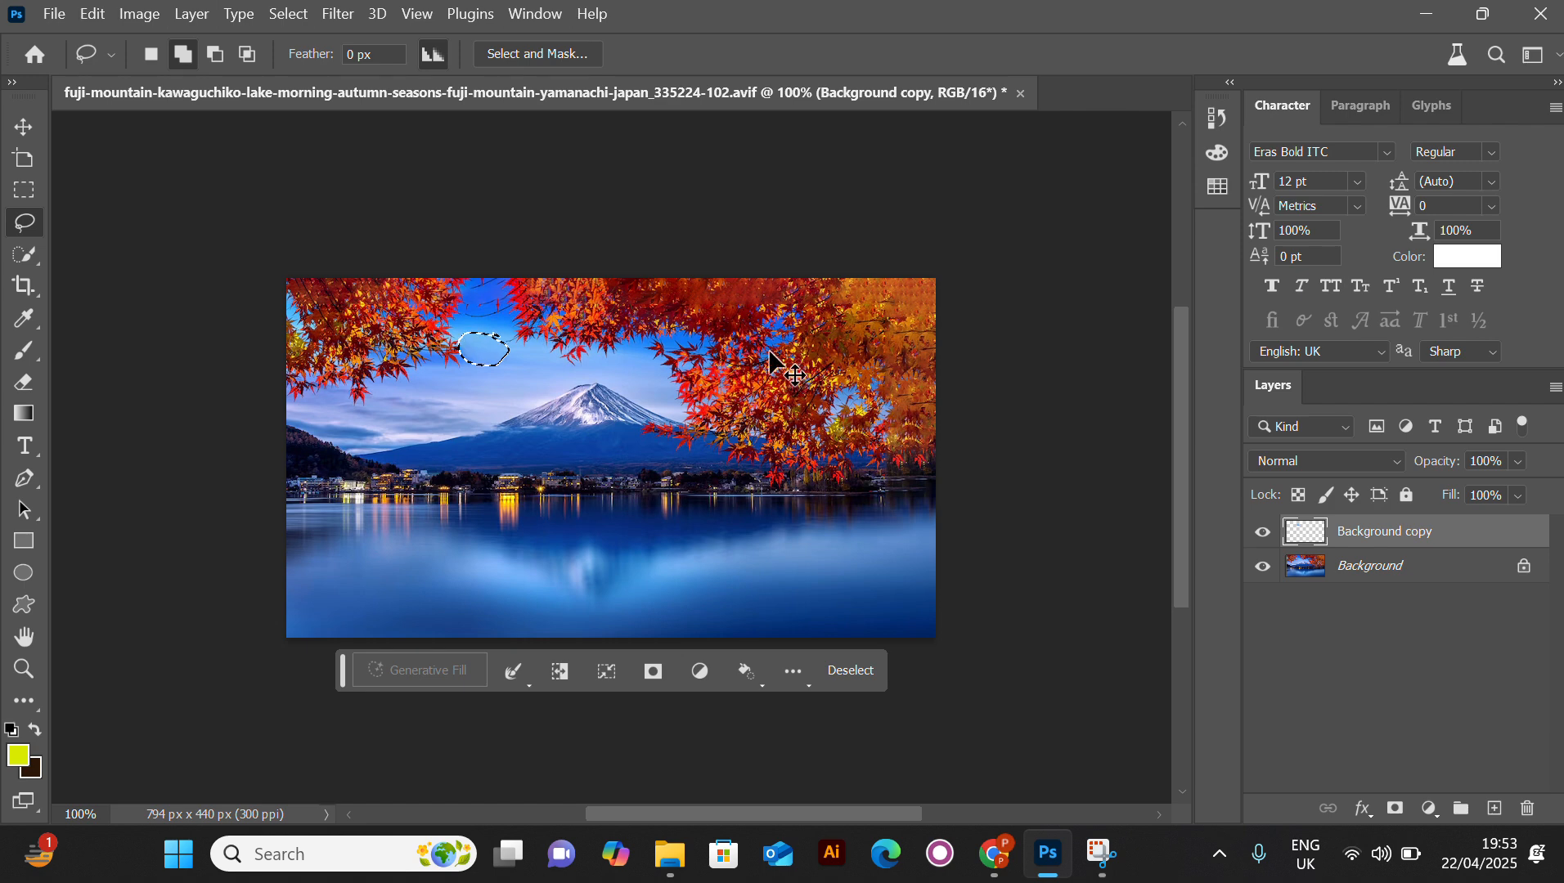
key("ctrl+d")
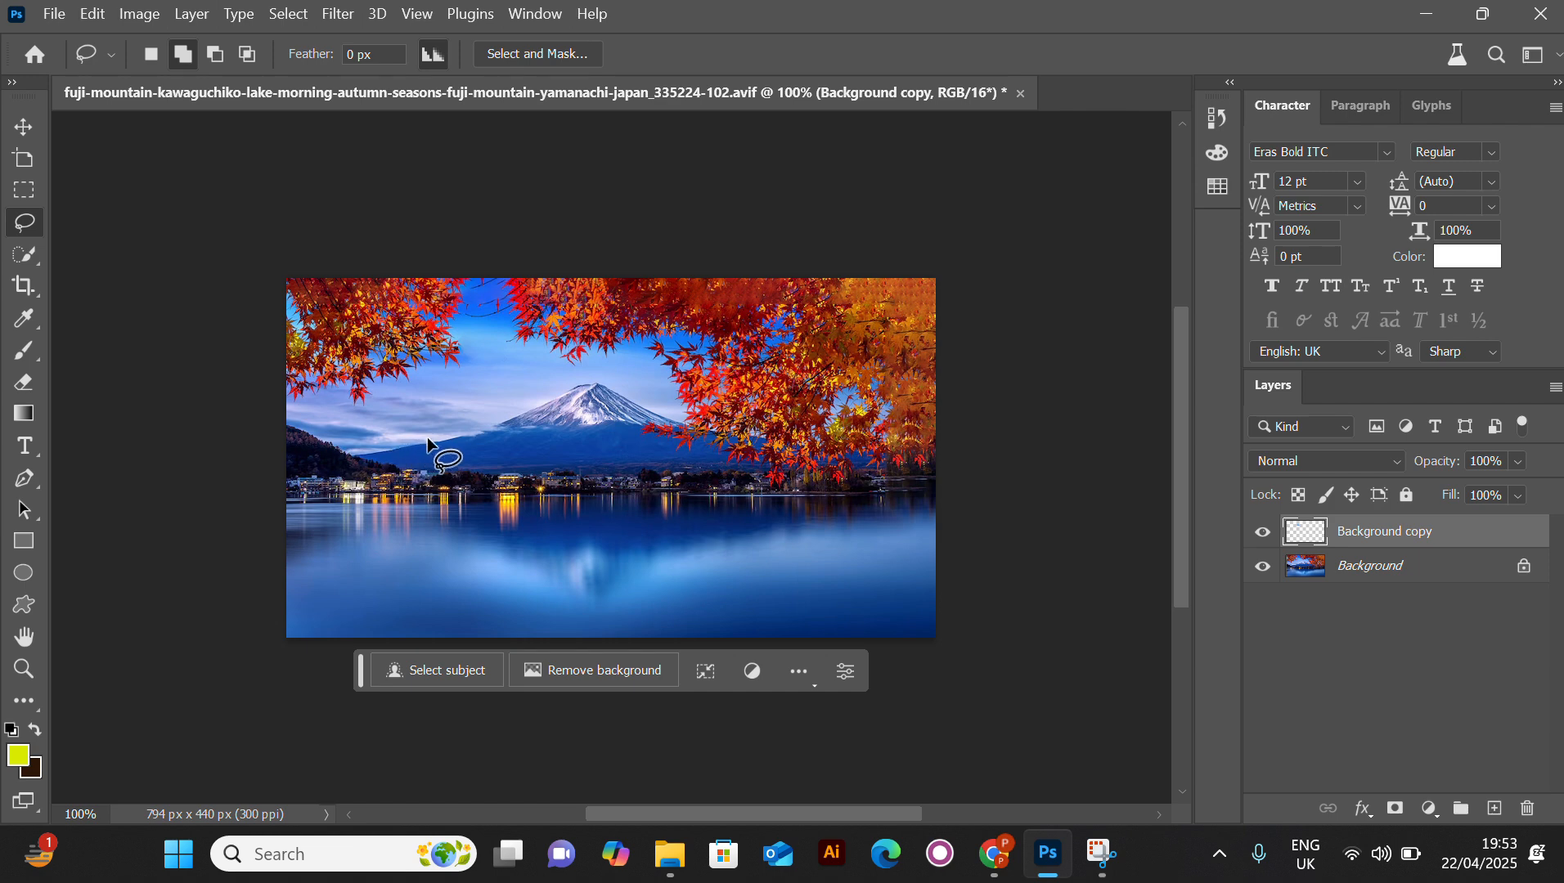
Lasso Mount Fuji's snowy peak, replace it using Content-Aware Fill, and clear the selection.
mouse_move(481, 424)
left_mouse_down()
mouse_move(681, 419)
mouse_move(656, 387)
left_mouse_up()
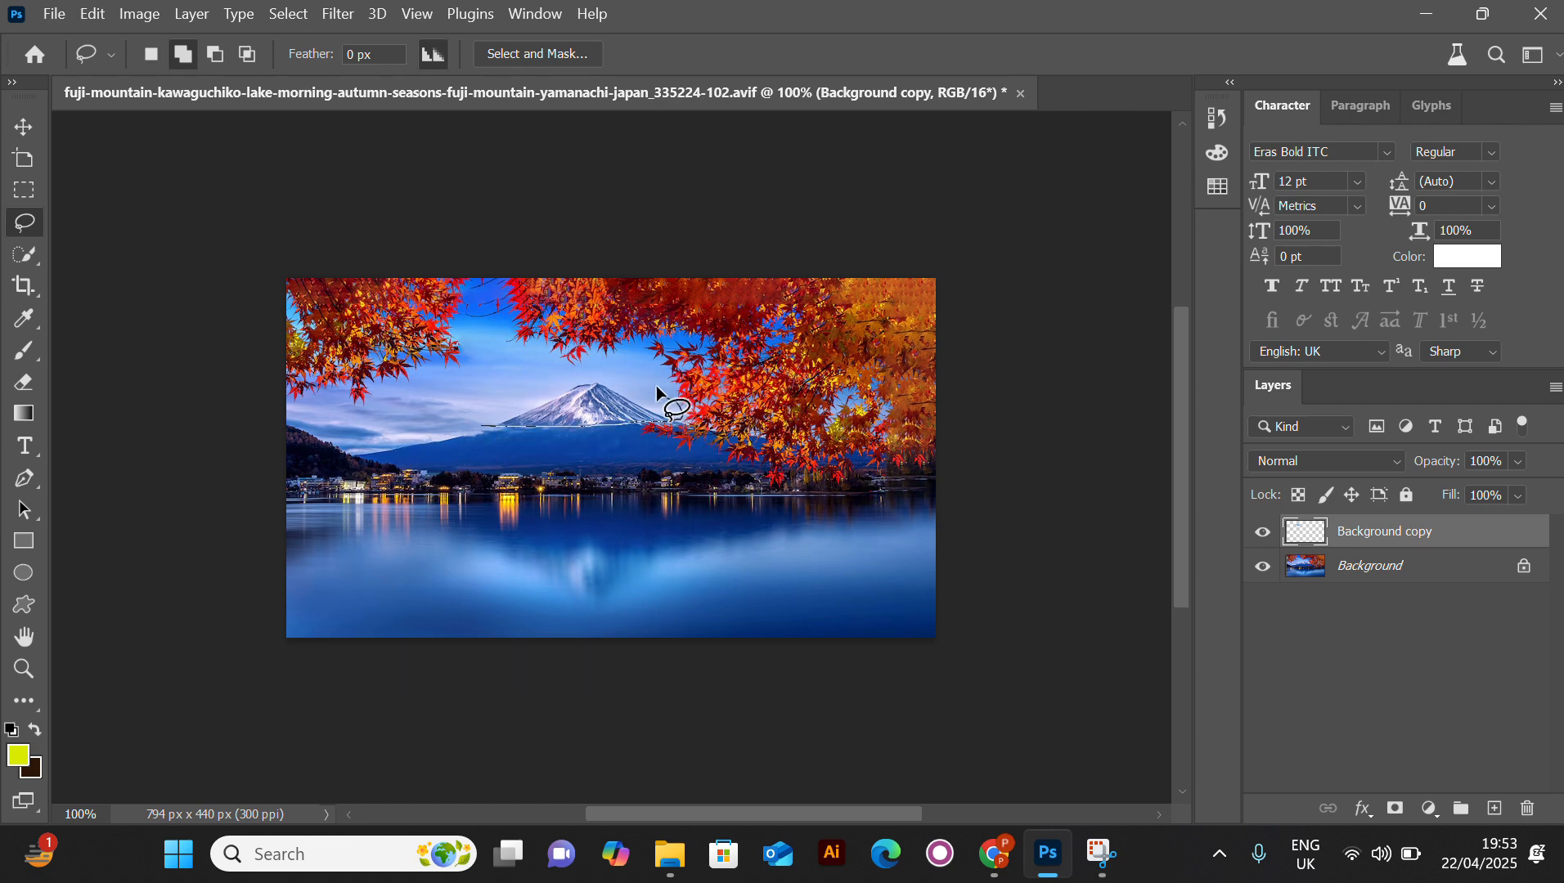
left_click_drag(483, 428, 482, 426)
left_click(97, 12)
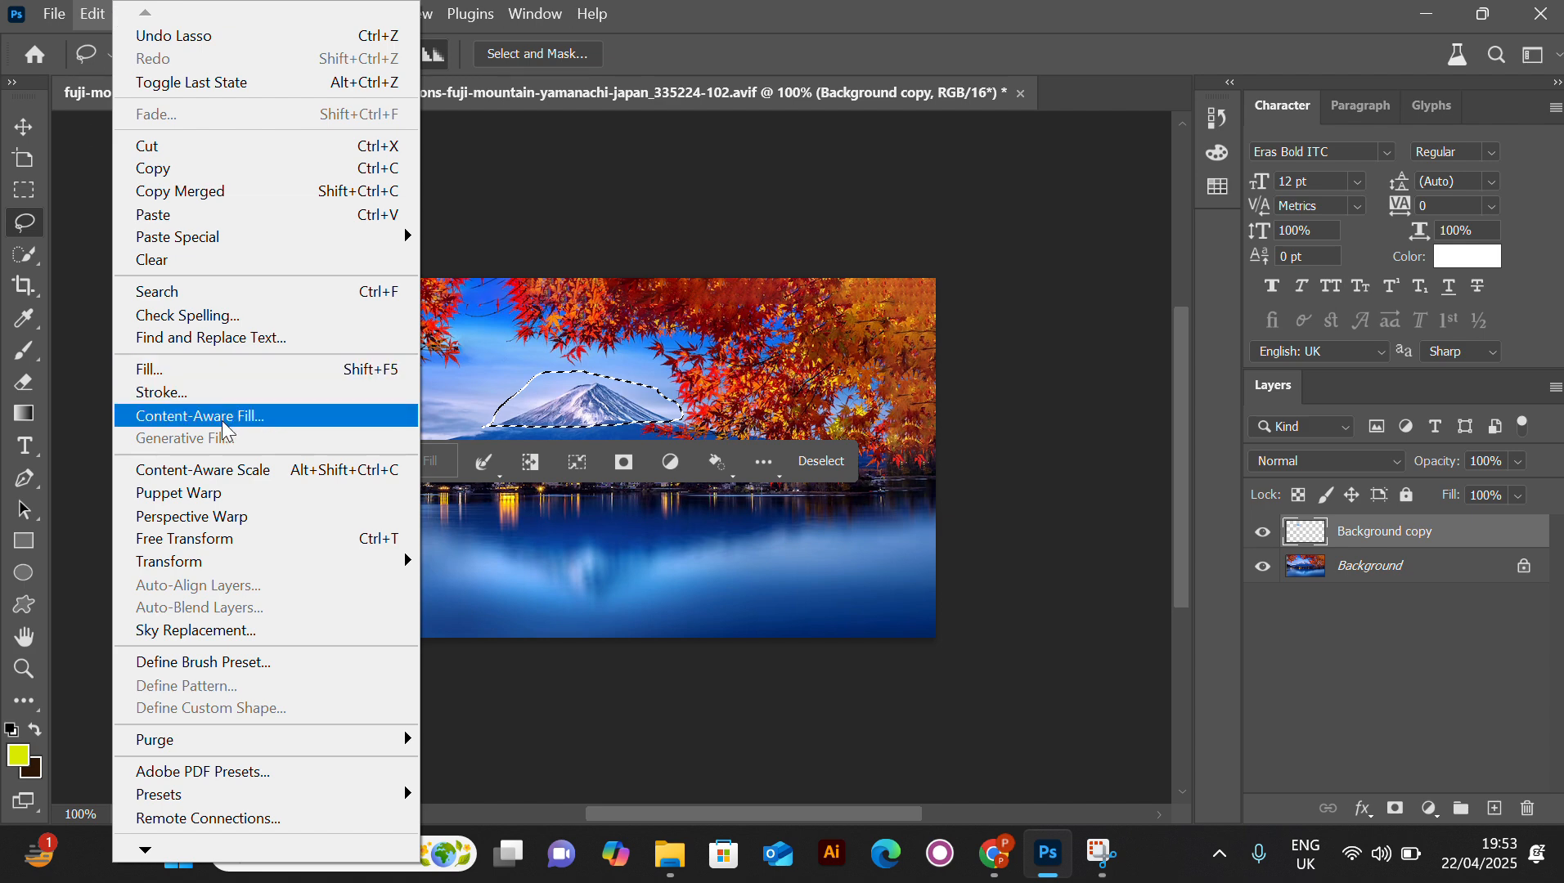
left_click(219, 416)
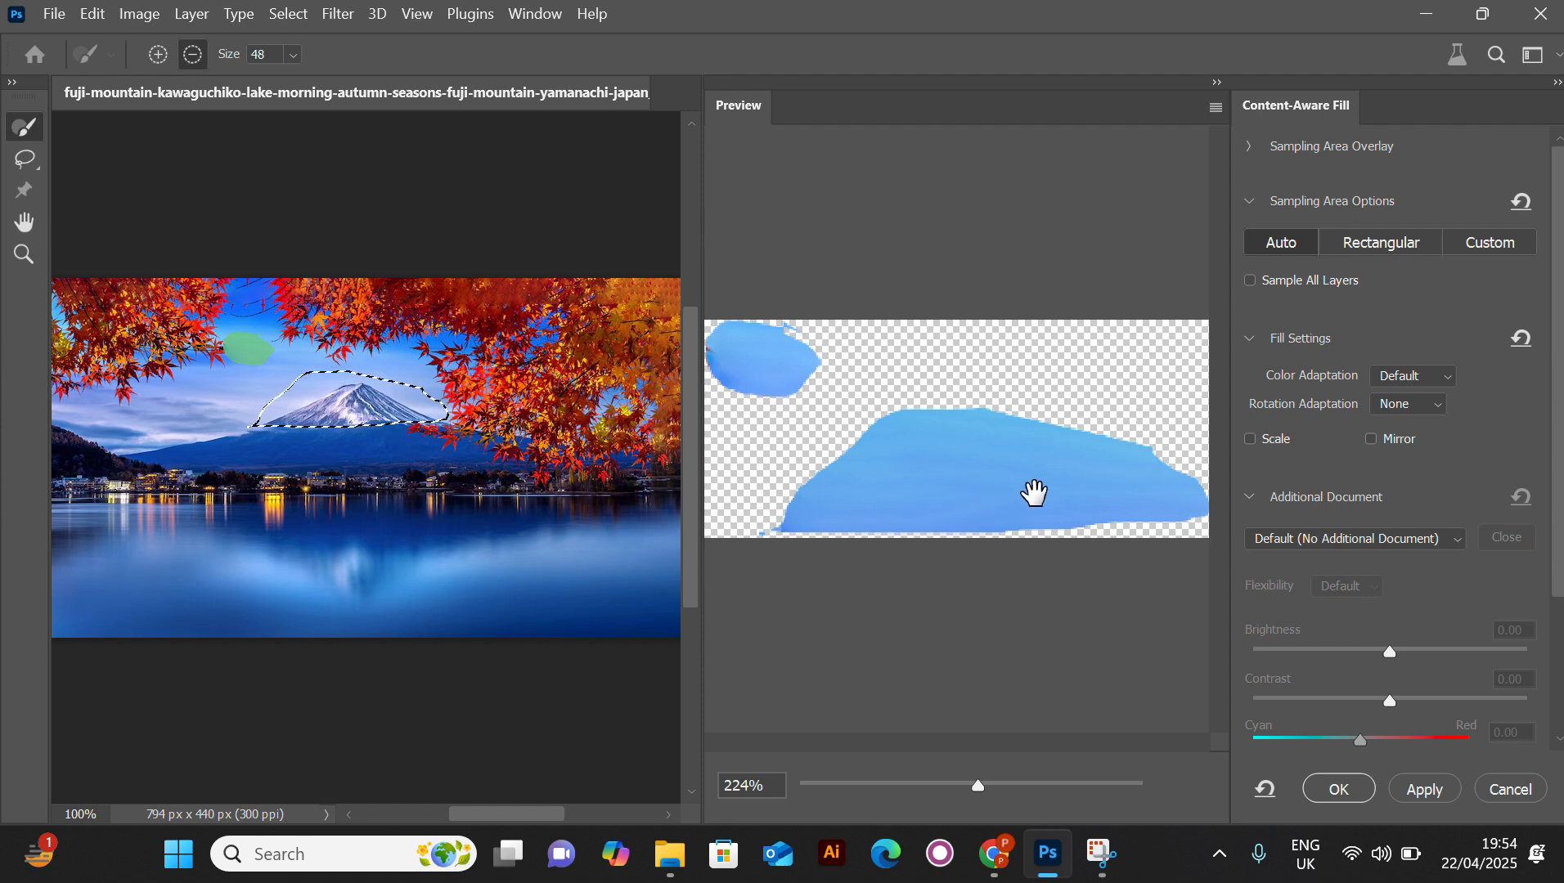
left_click(1338, 790)
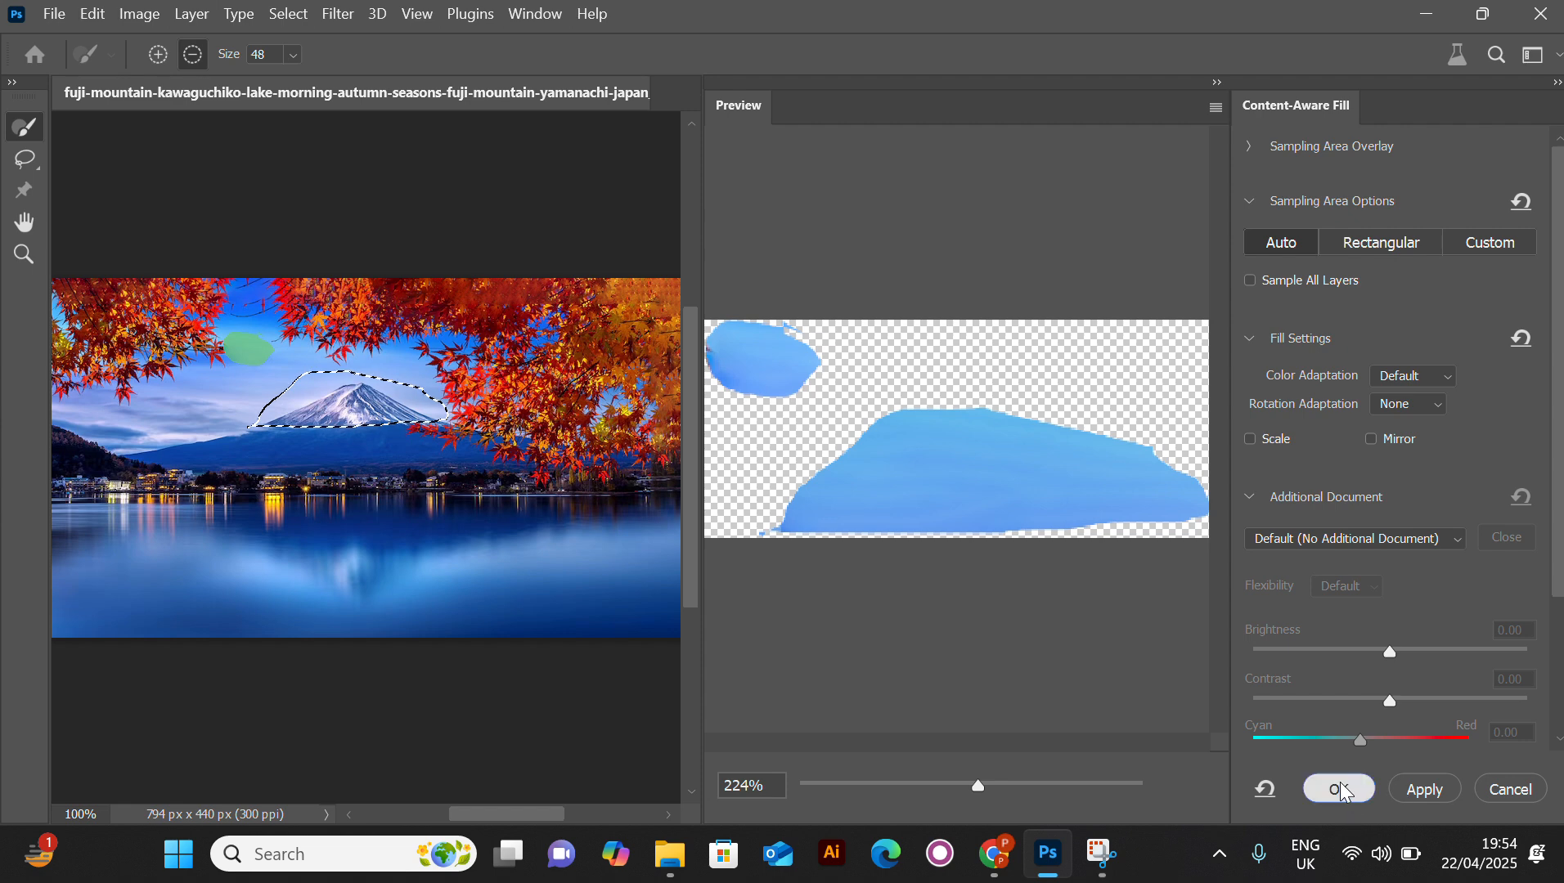
left_click(546, 475)
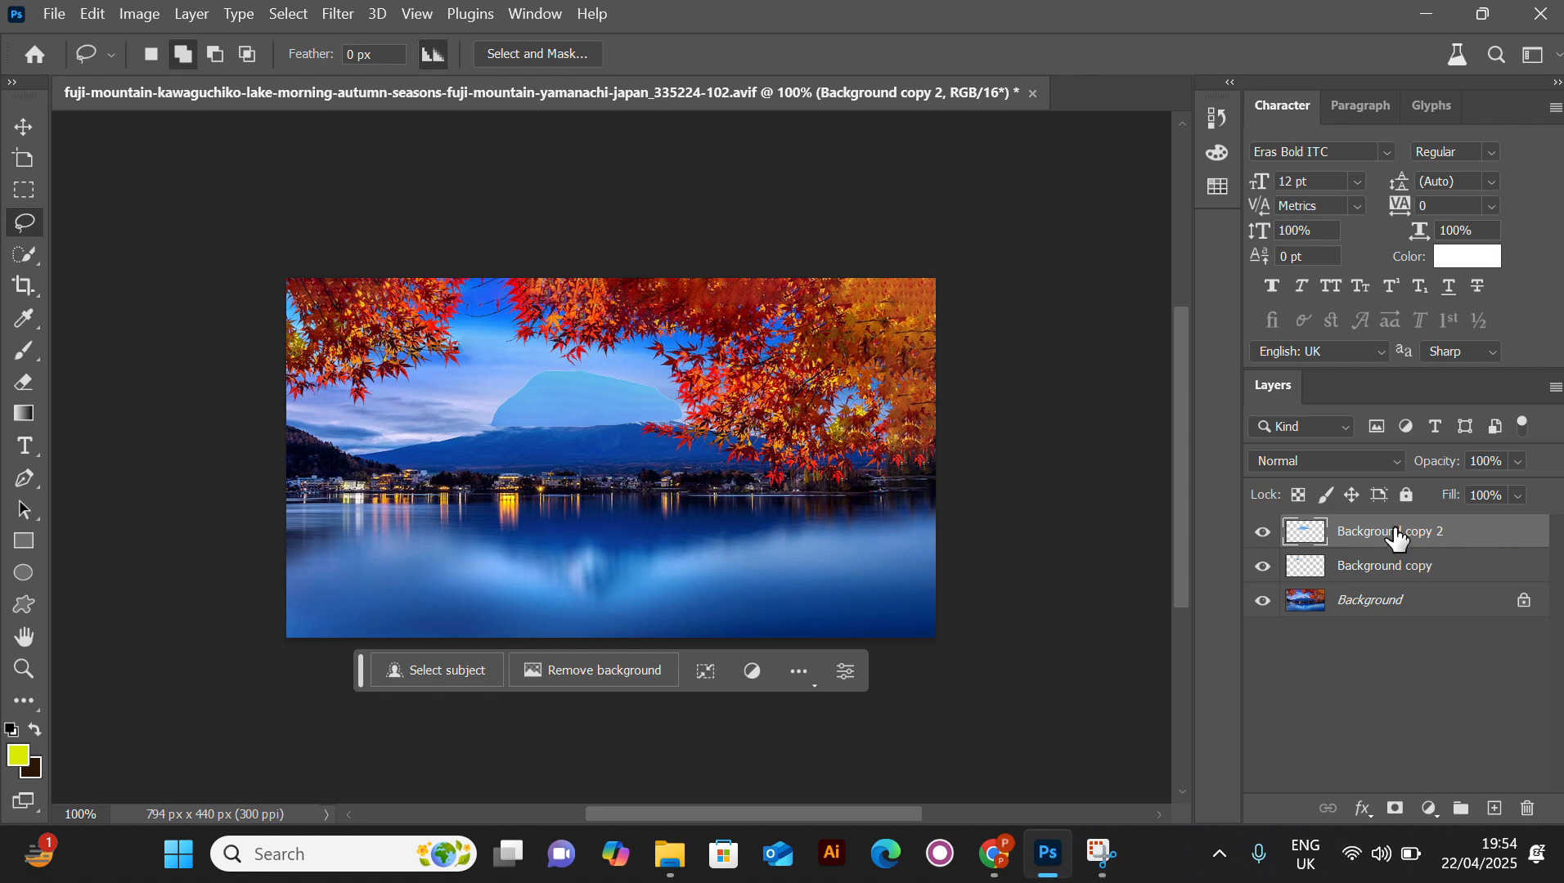
Delete the two Content-Aware Fill layers, Background copy 2 and Background copy.
key("Delete")
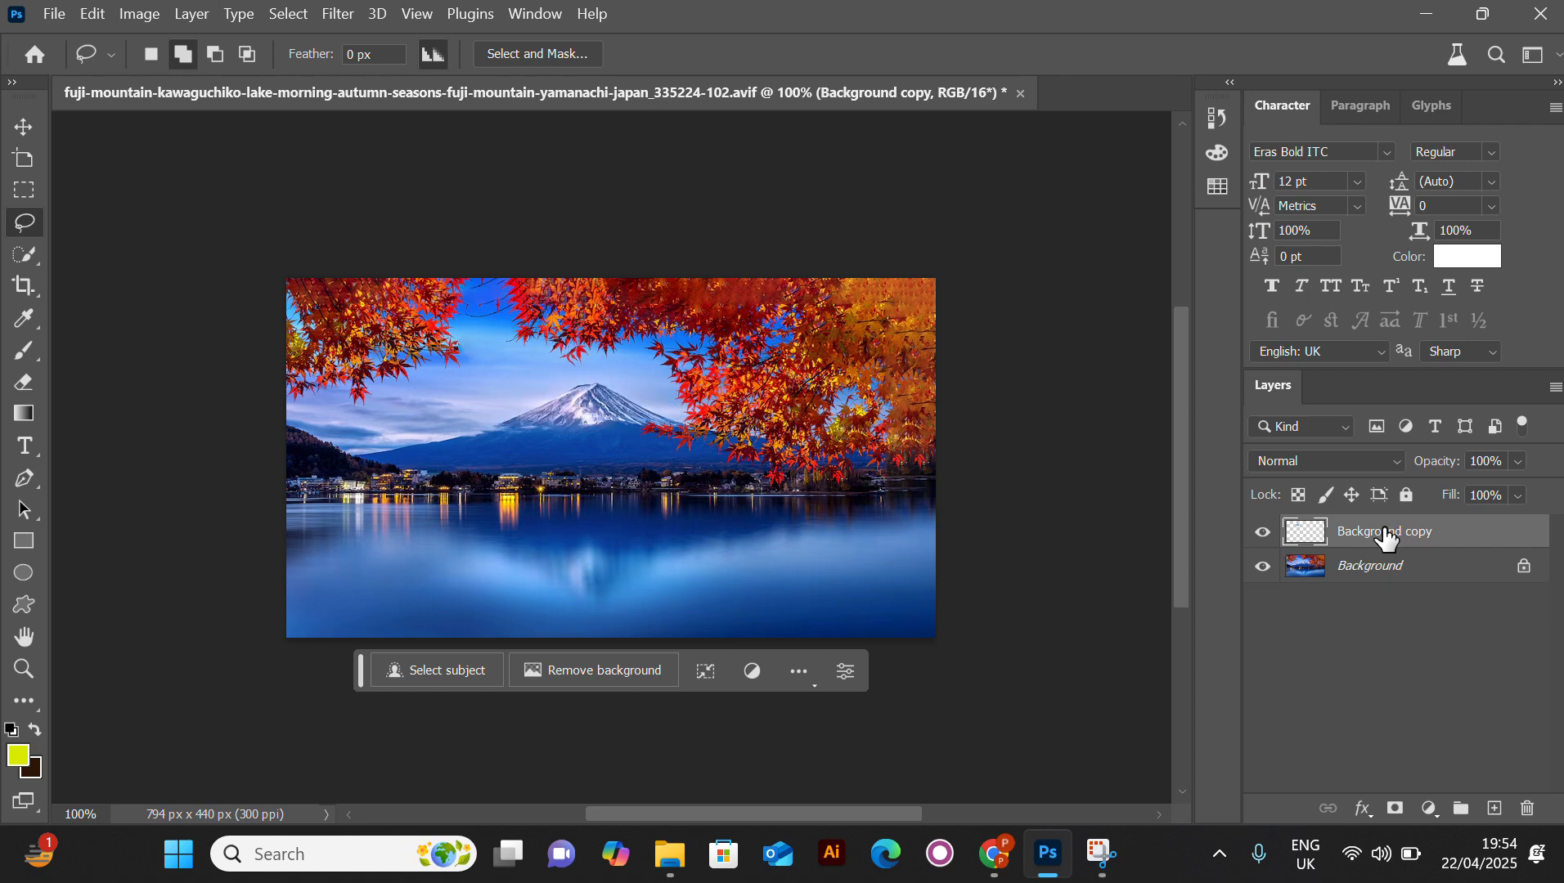
key("Delete")
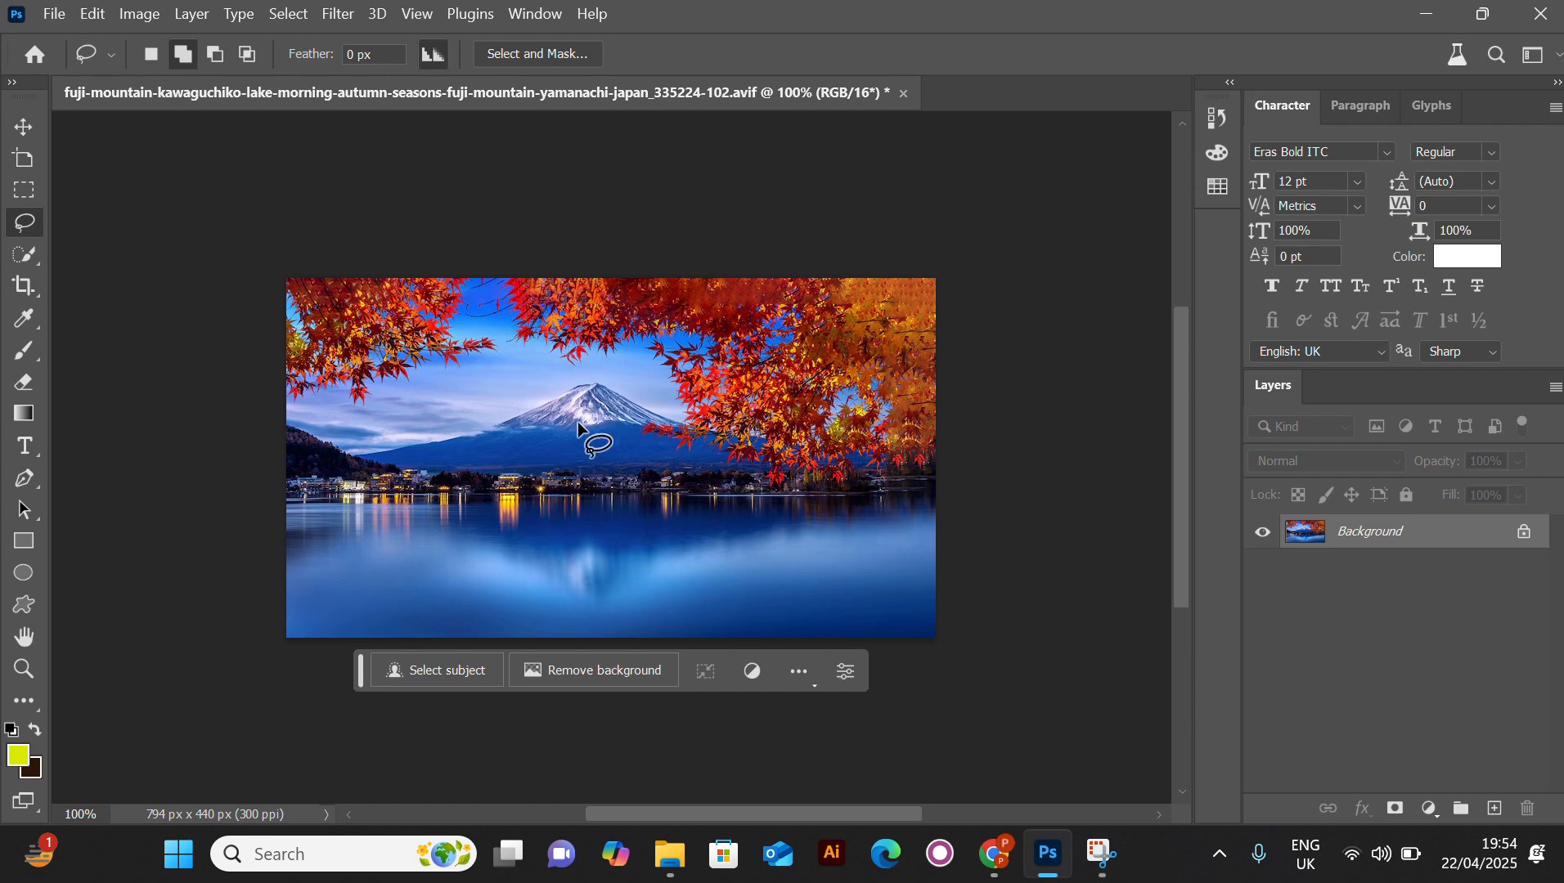
Remove the bright yellow light reflection below the shoreline with the Patch tool, sampling plain water beside it, and clear the selection.
left_click(29, 700)
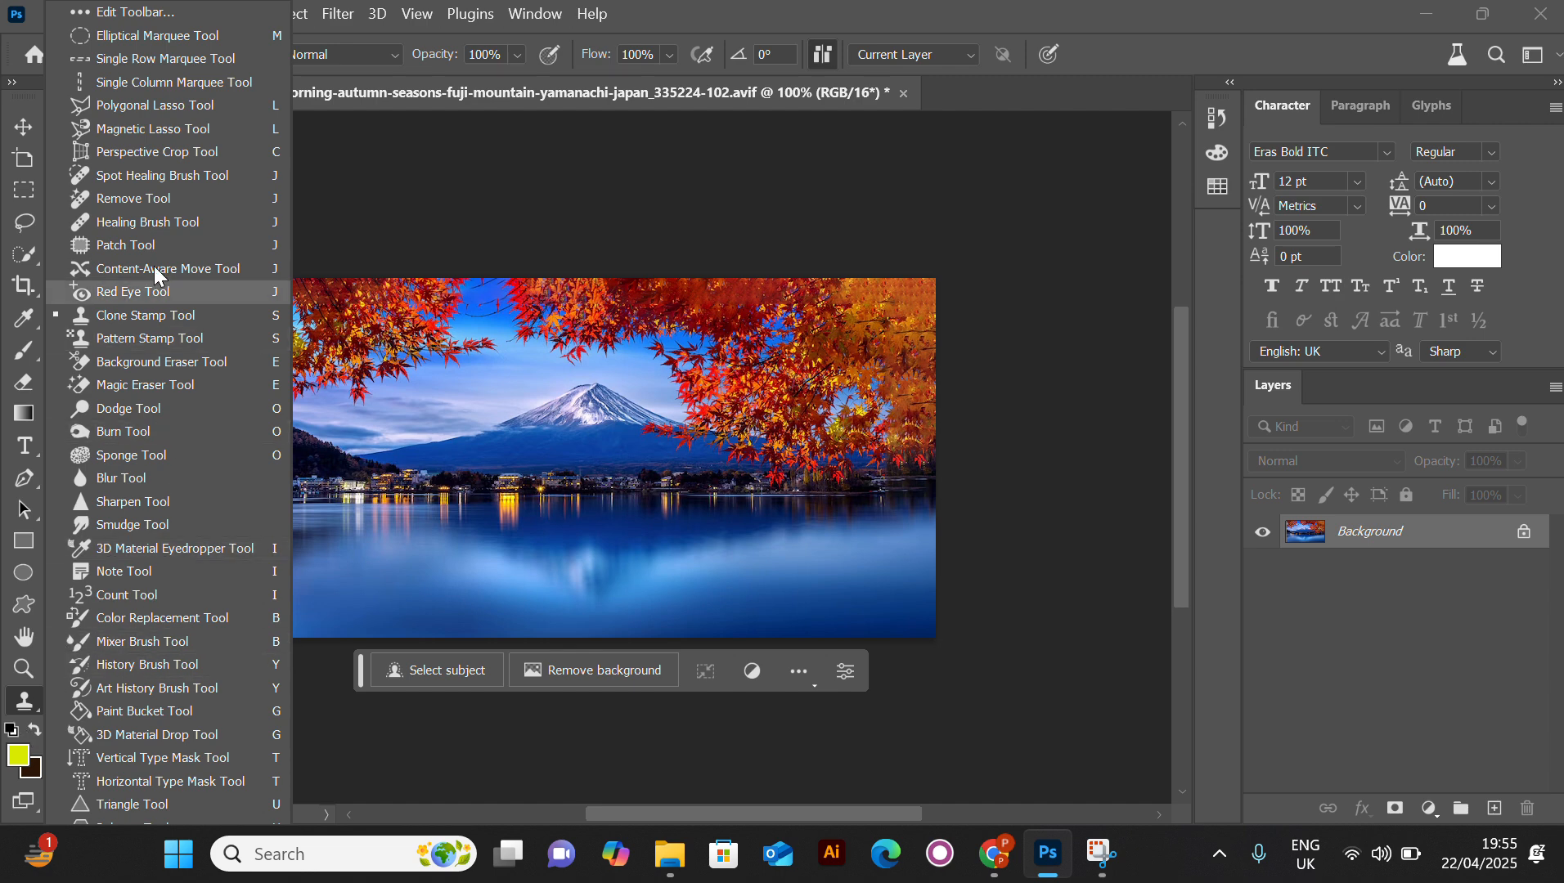
left_click(139, 244)
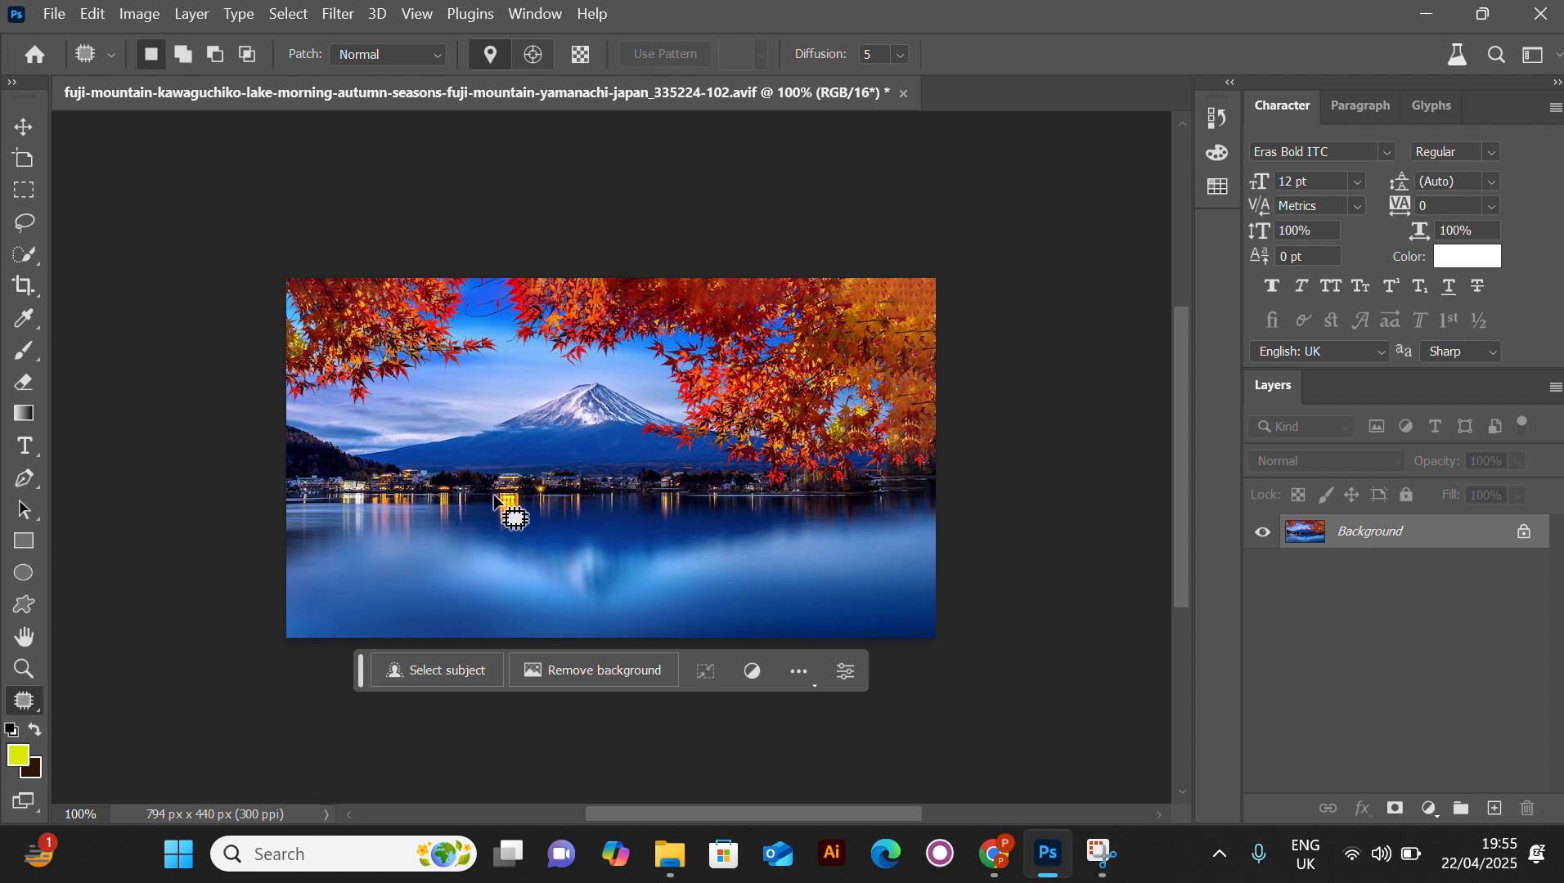
mouse_move(494, 496)
left_mouse_down()
mouse_move(523, 495)
mouse_move(526, 528)
mouse_move(496, 499)
left_mouse_up()
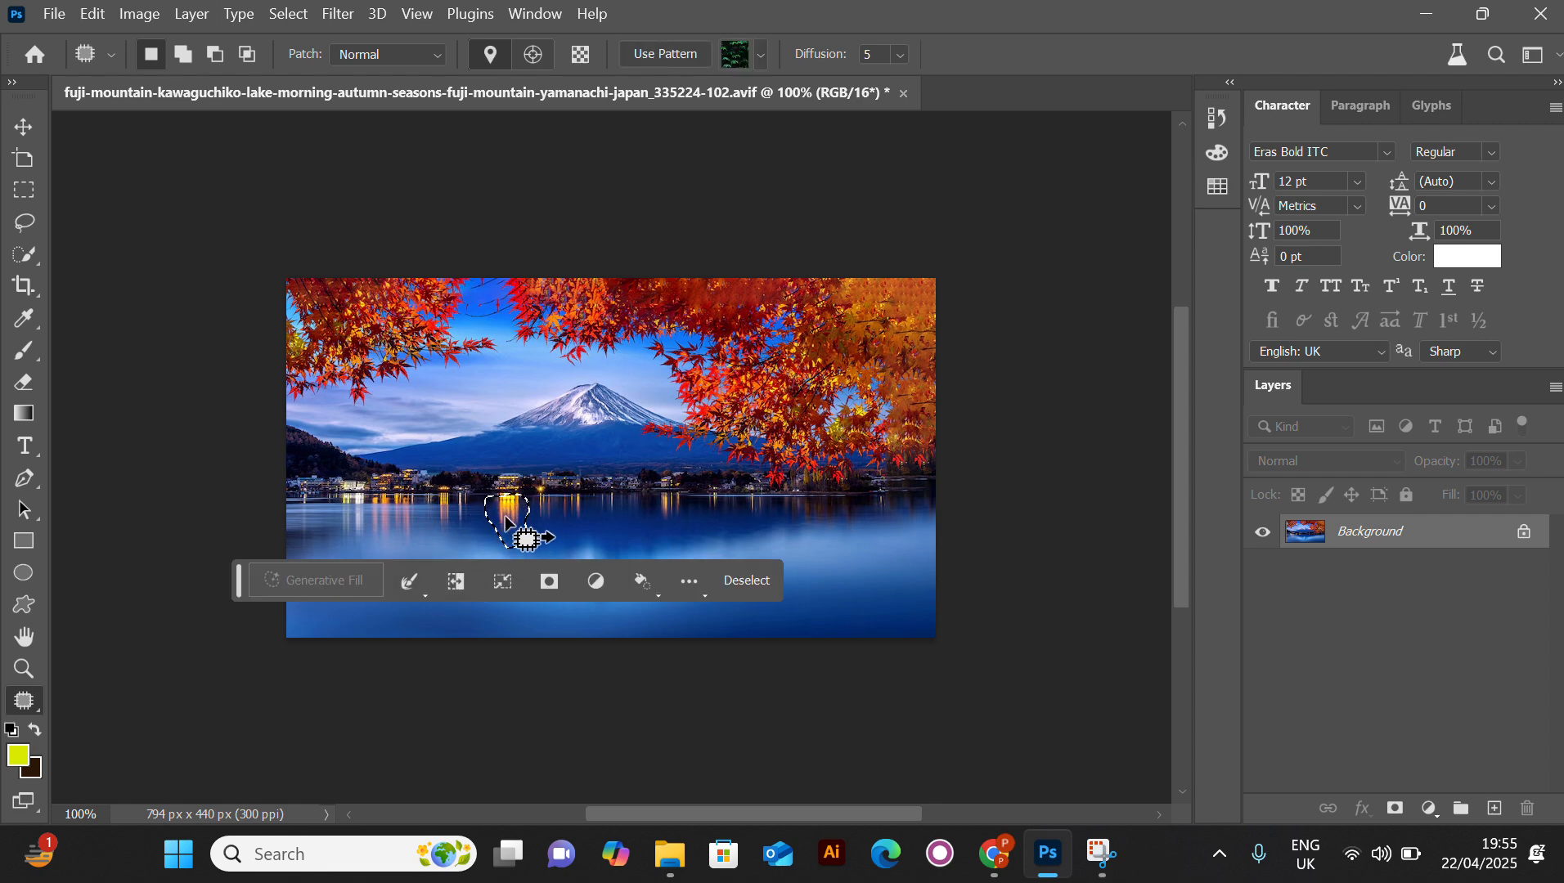
left_click_drag(504, 517, 634, 522)
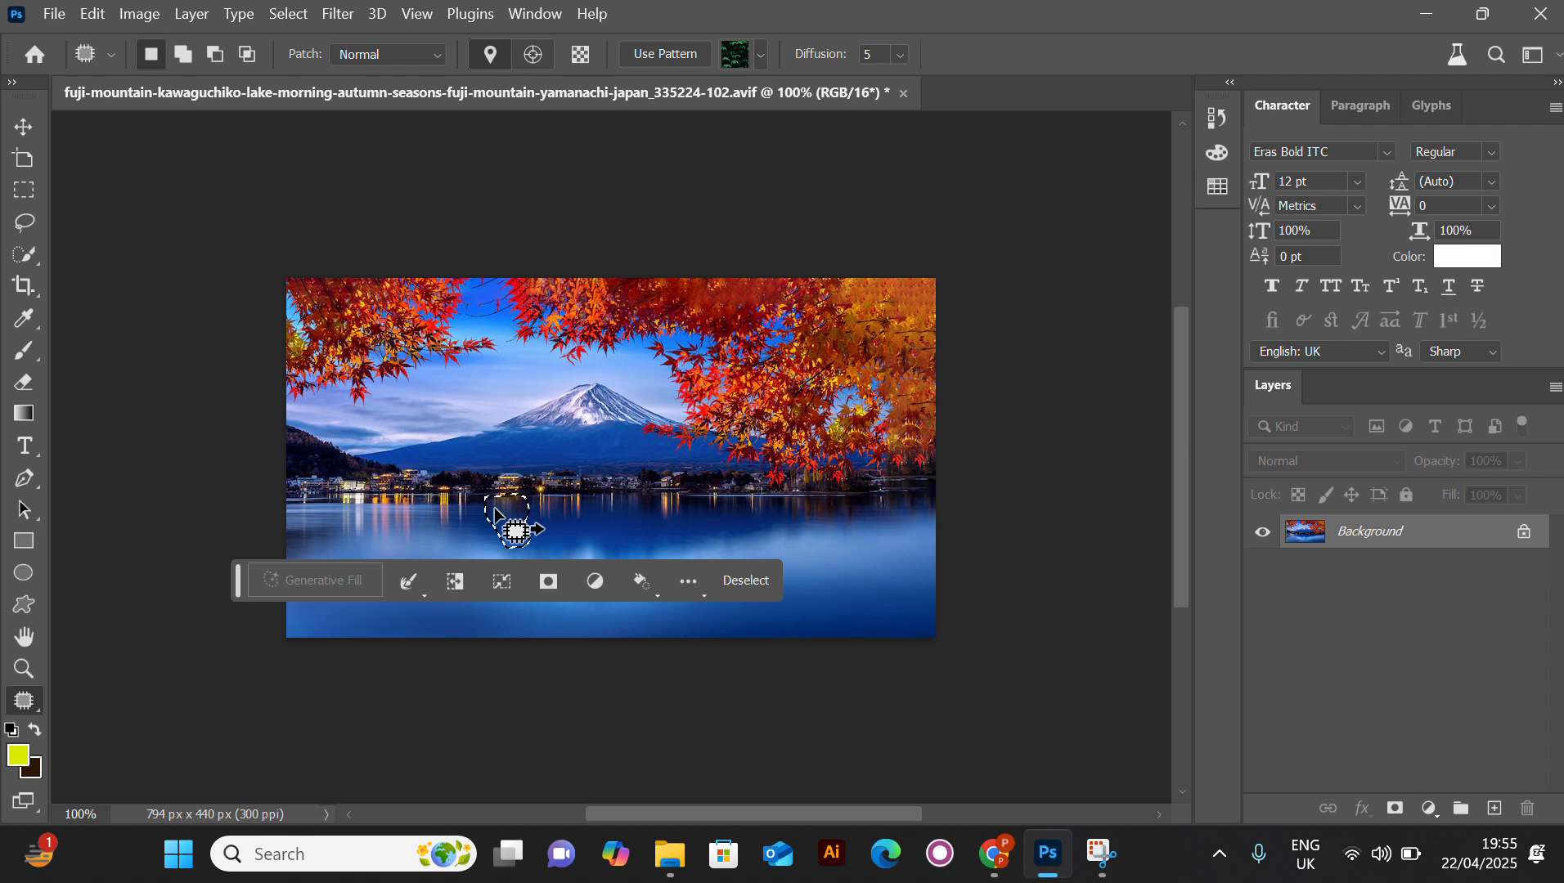
key("ctrl+d")
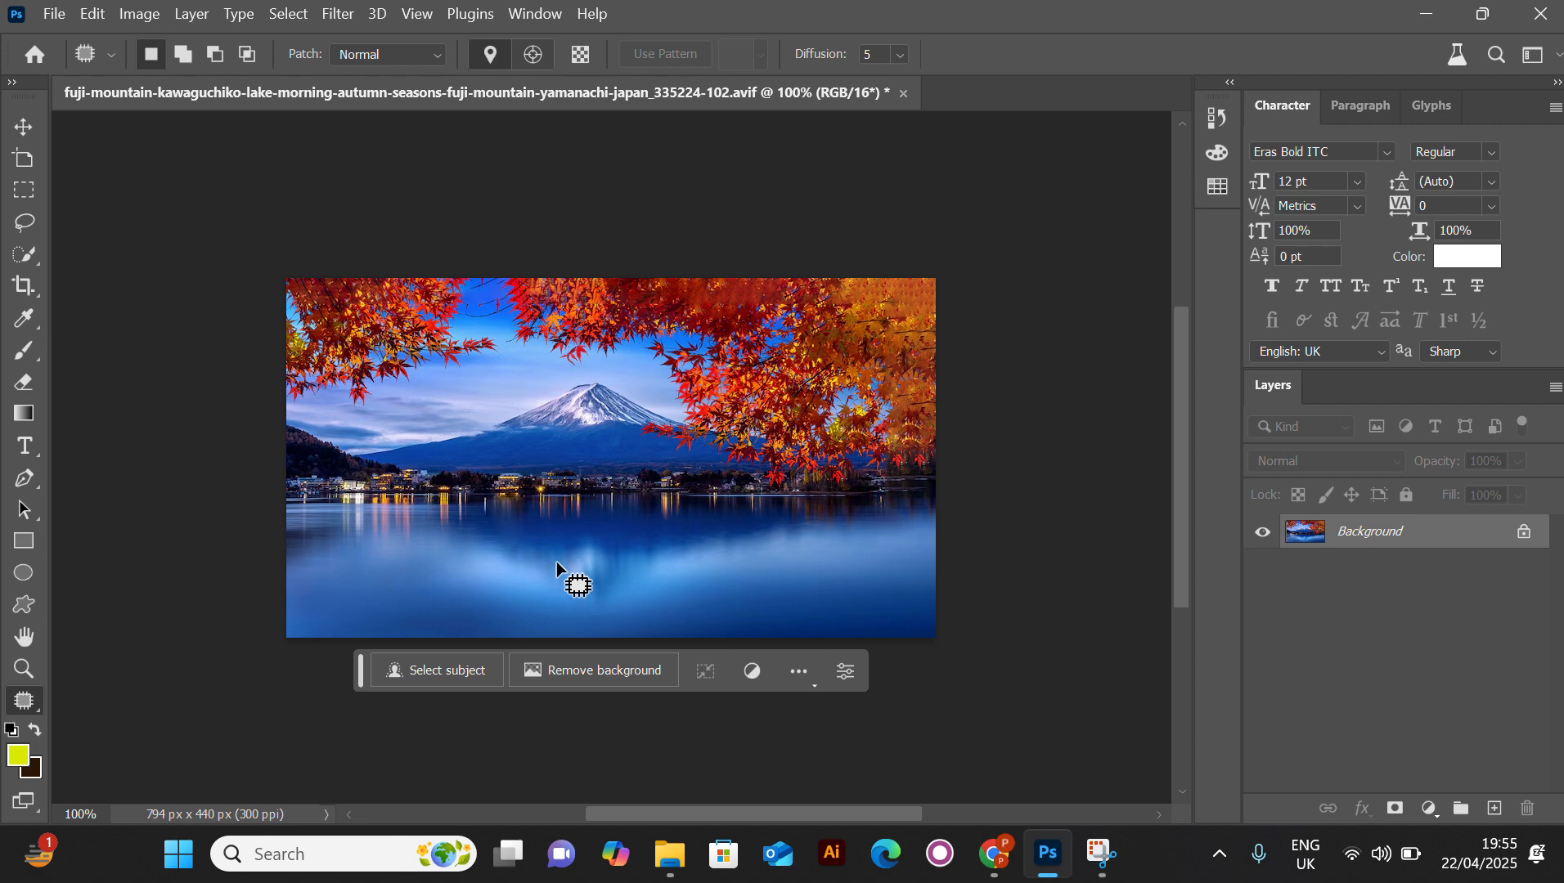
With the Clone Stamp tool, sample the left maple branch's leaves and paint copies over the sky along the branch's lower edge.
left_click(26, 707)
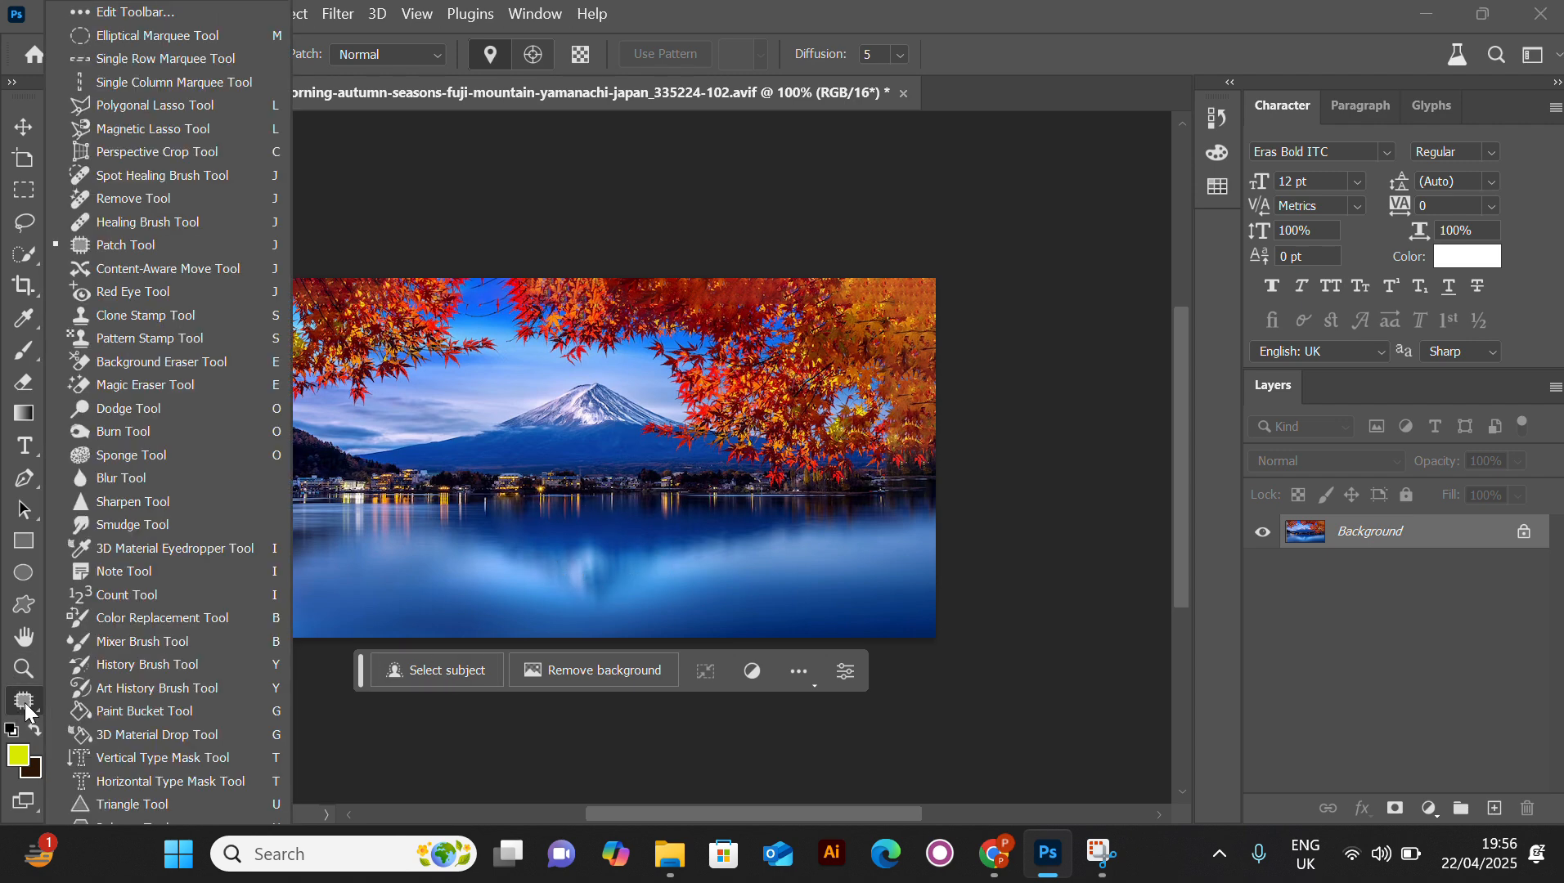
left_click(185, 317)
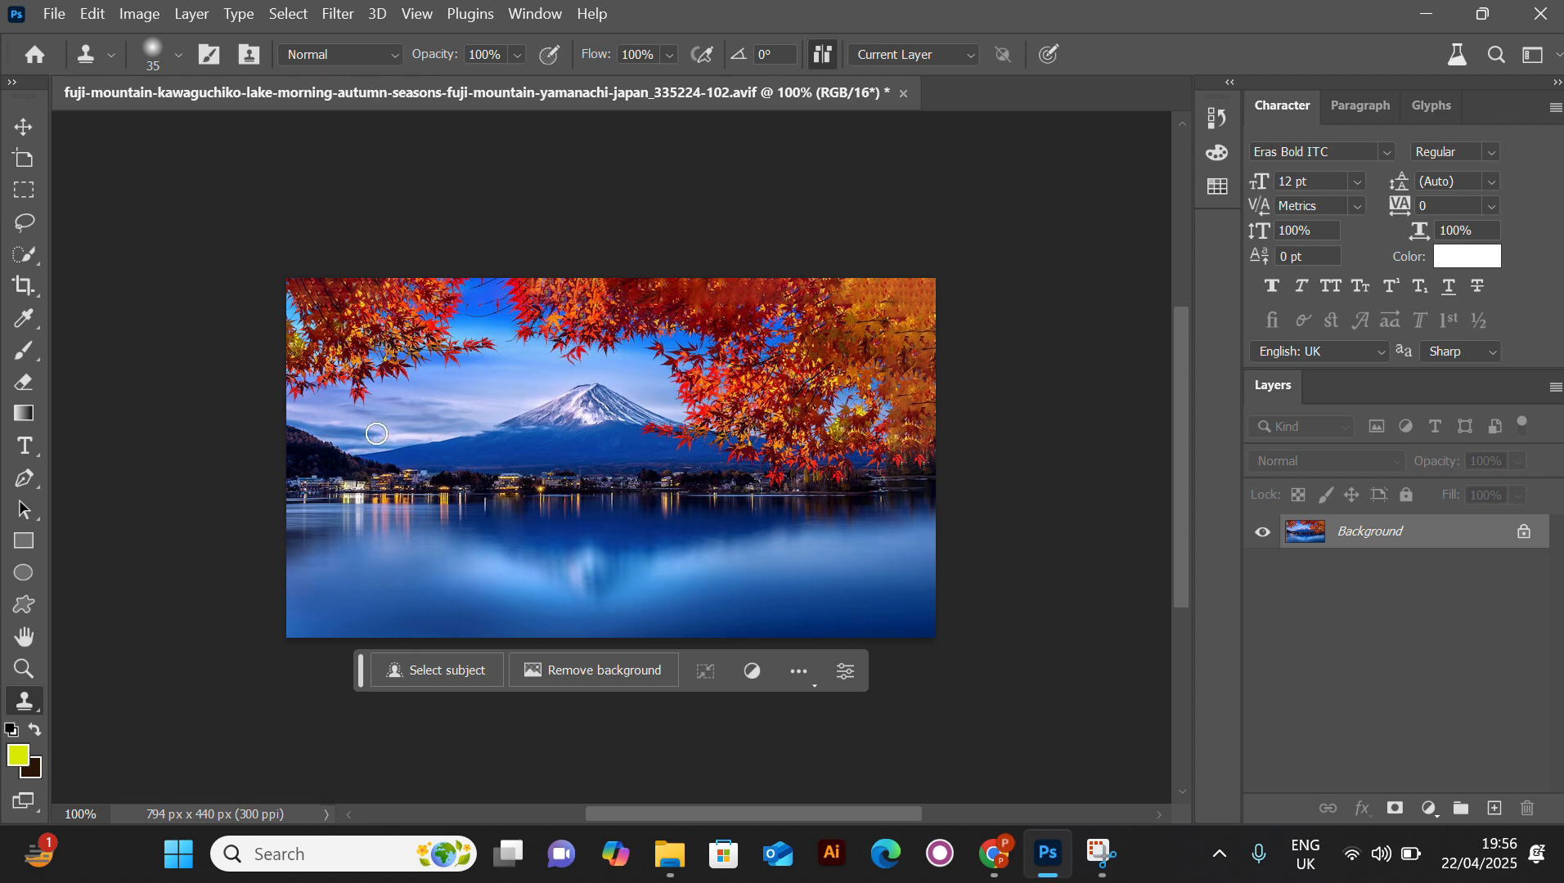
left_click(503, 408)
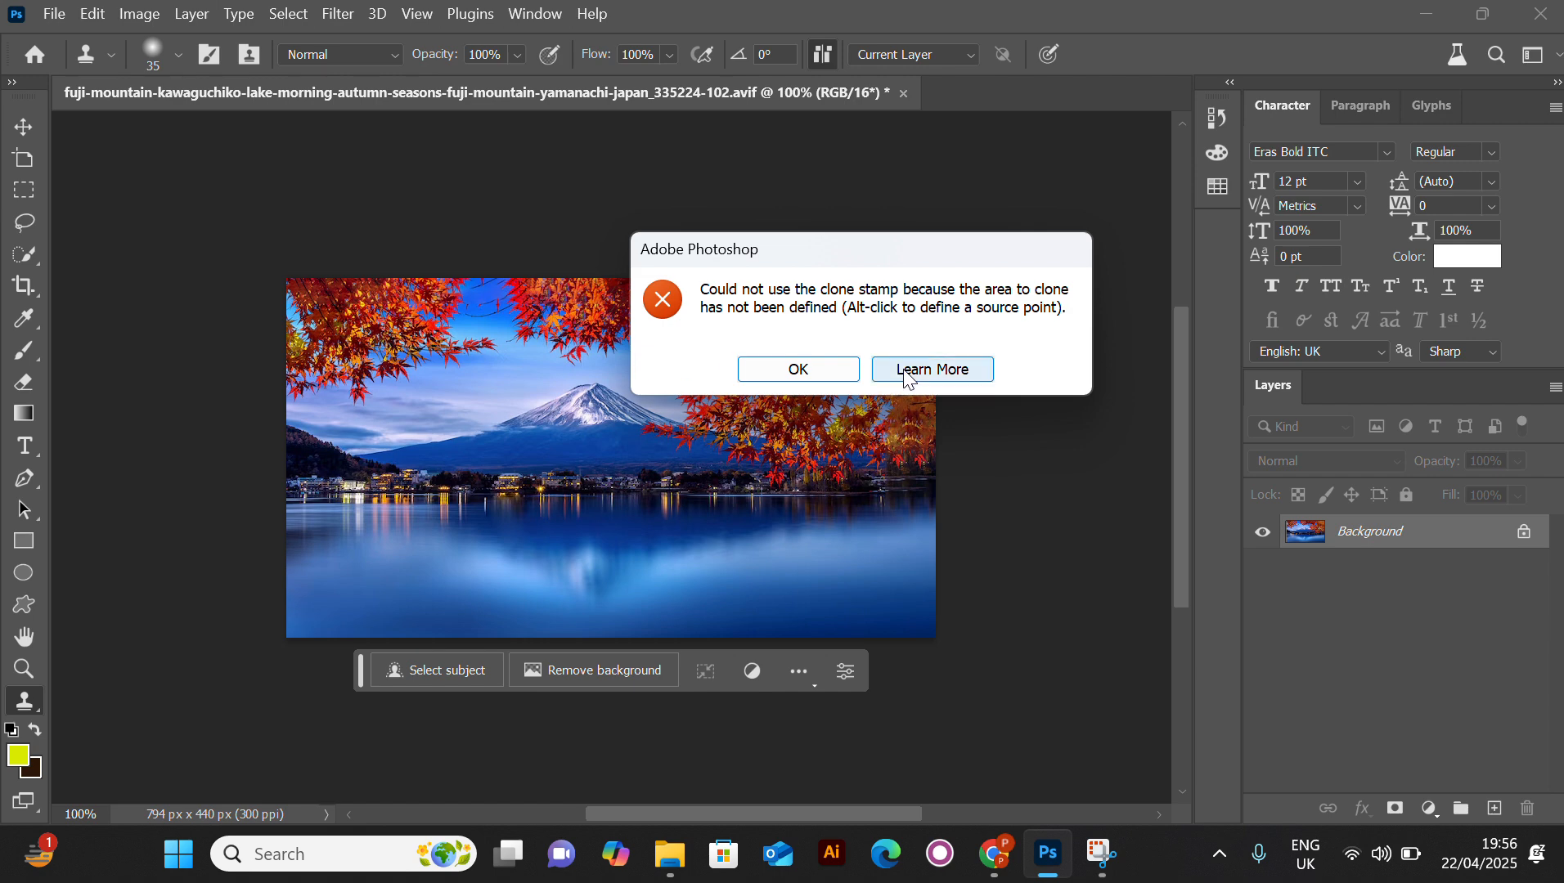
left_click(827, 364)
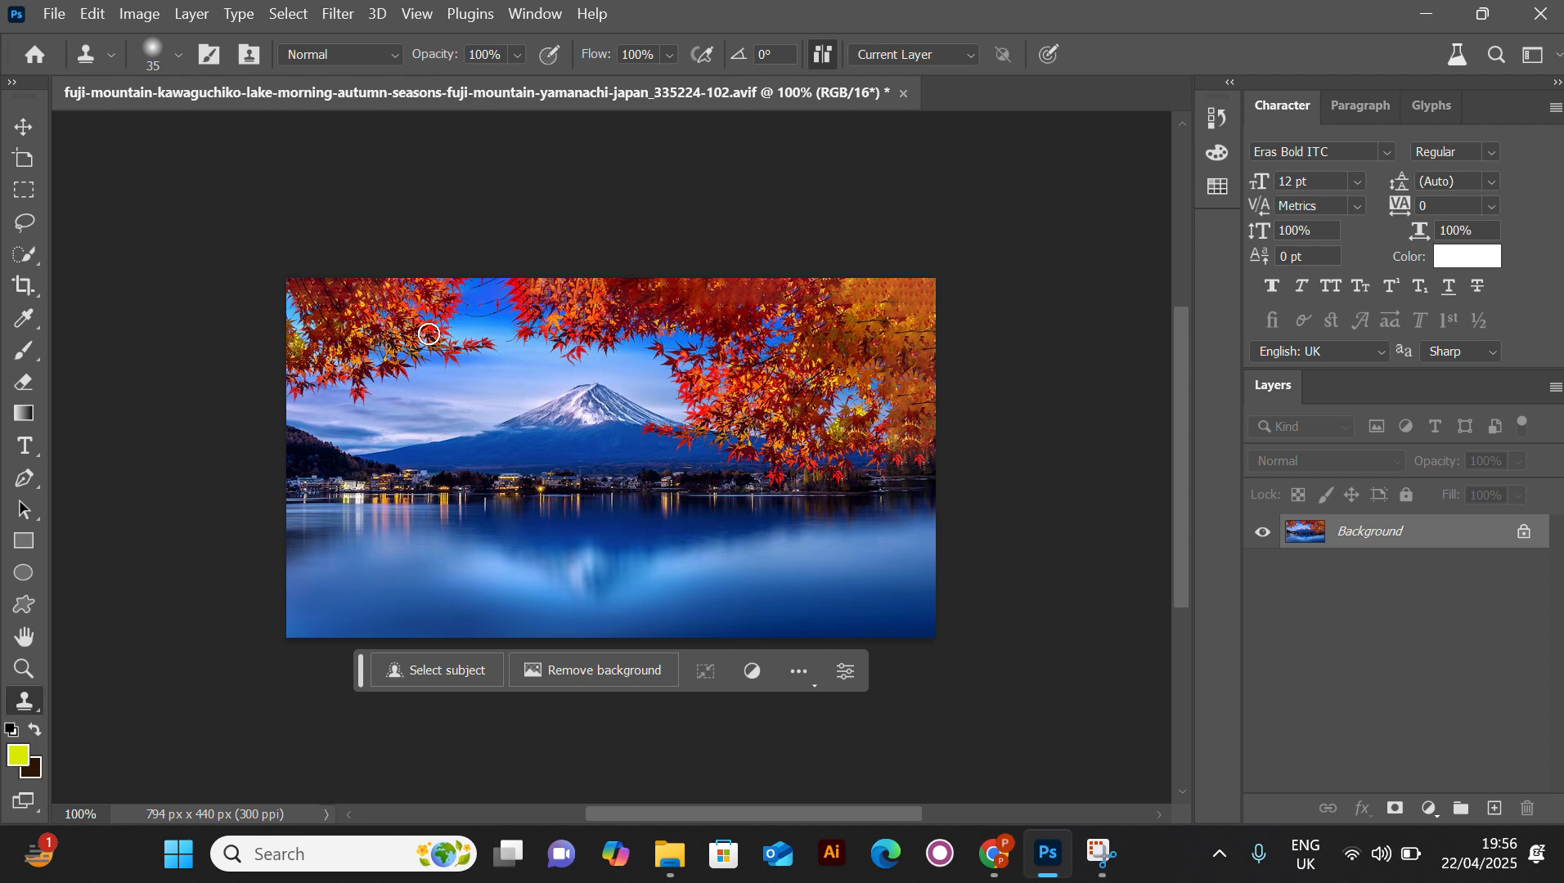
left_click(430, 334, "alt")
left_click(429, 335, "alt")
left_click(460, 380)
mouse_move(432, 369)
left_mouse_down()
mouse_move(467, 373)
mouse_move(402, 362)
mouse_move(393, 331)
mouse_move(477, 342)
left_mouse_up()
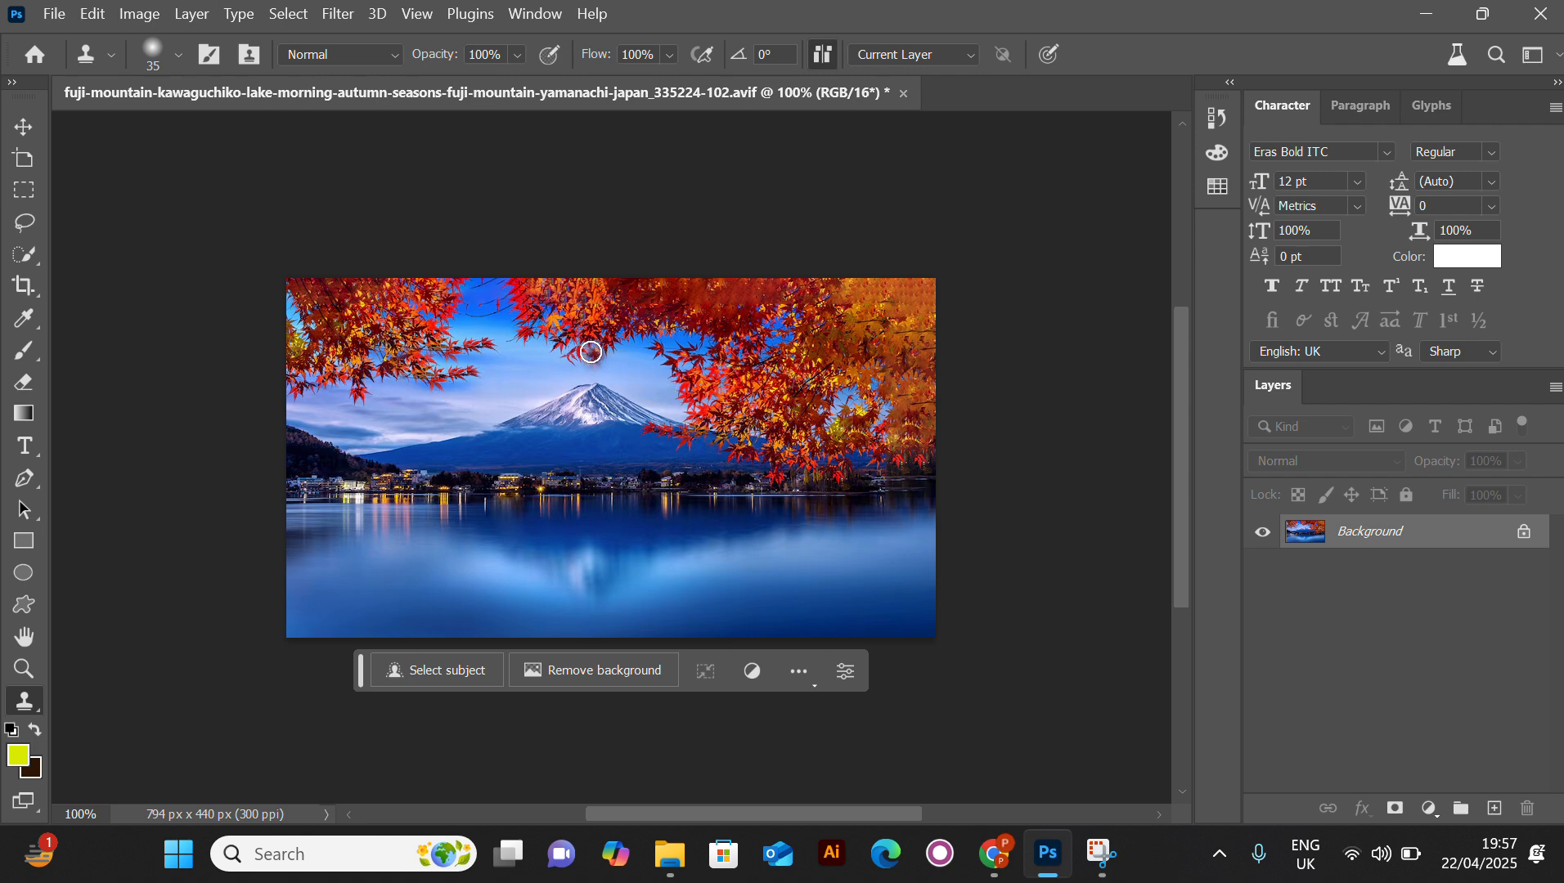
Sample leaves at the lower left of the right maple branch and clone them along its edge beside Mount Fuji's slope.
left_click(685, 436, "alt")
left_click(702, 448)
mouse_move(702, 448)
left_mouse_down()
mouse_move(679, 464)
mouse_move(663, 447)
left_mouse_up()
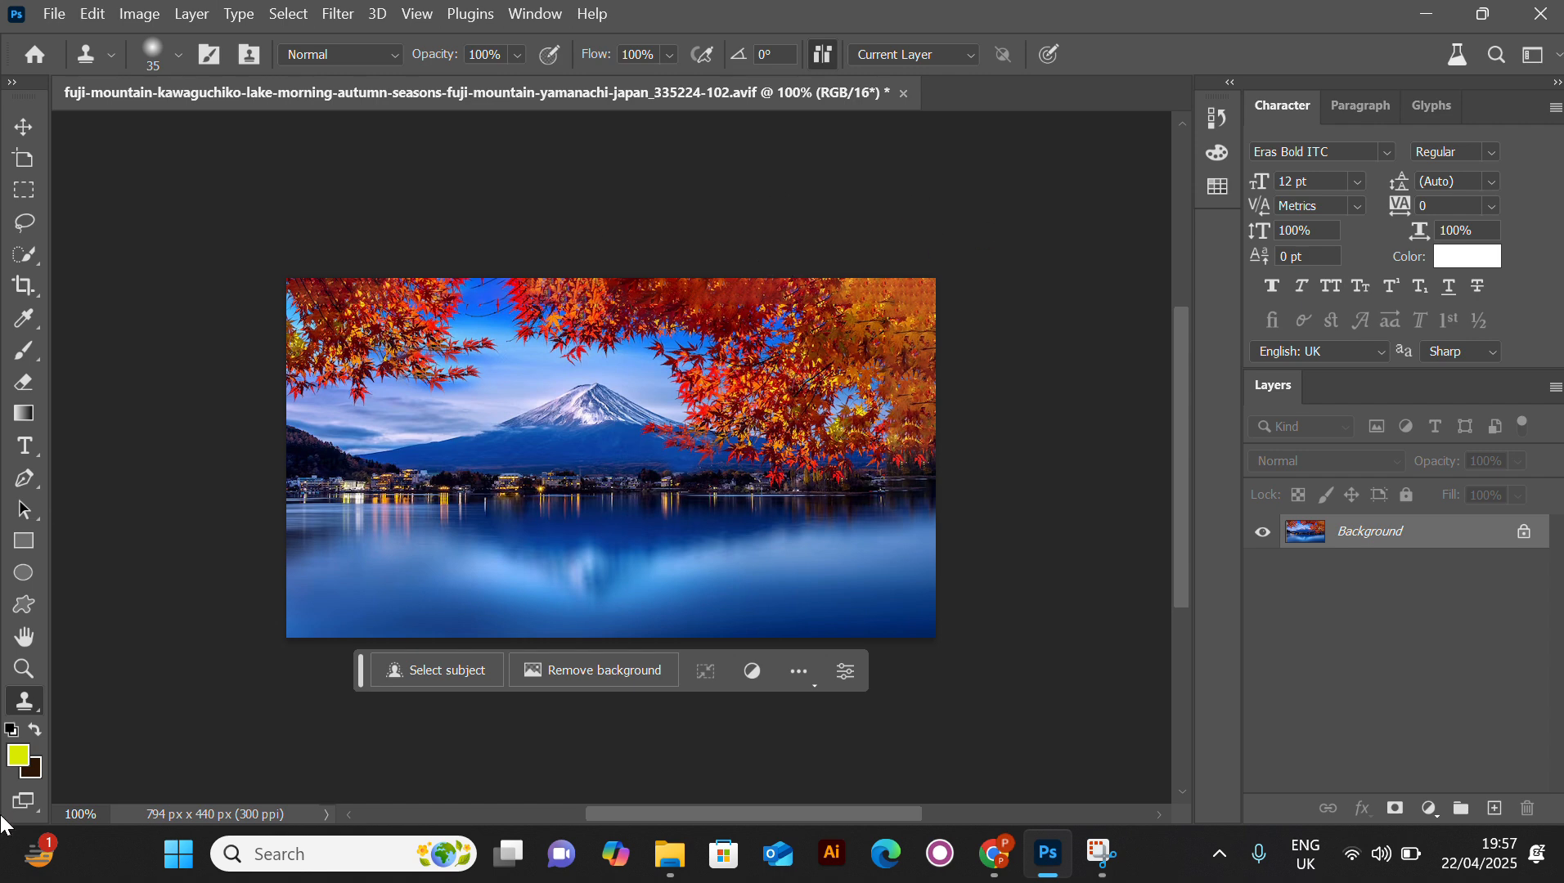
Customize the toolbar by moving the Artboard Tool into the Extra Tools list, apply the change, and check the extra tools.
right_click(18, 705)
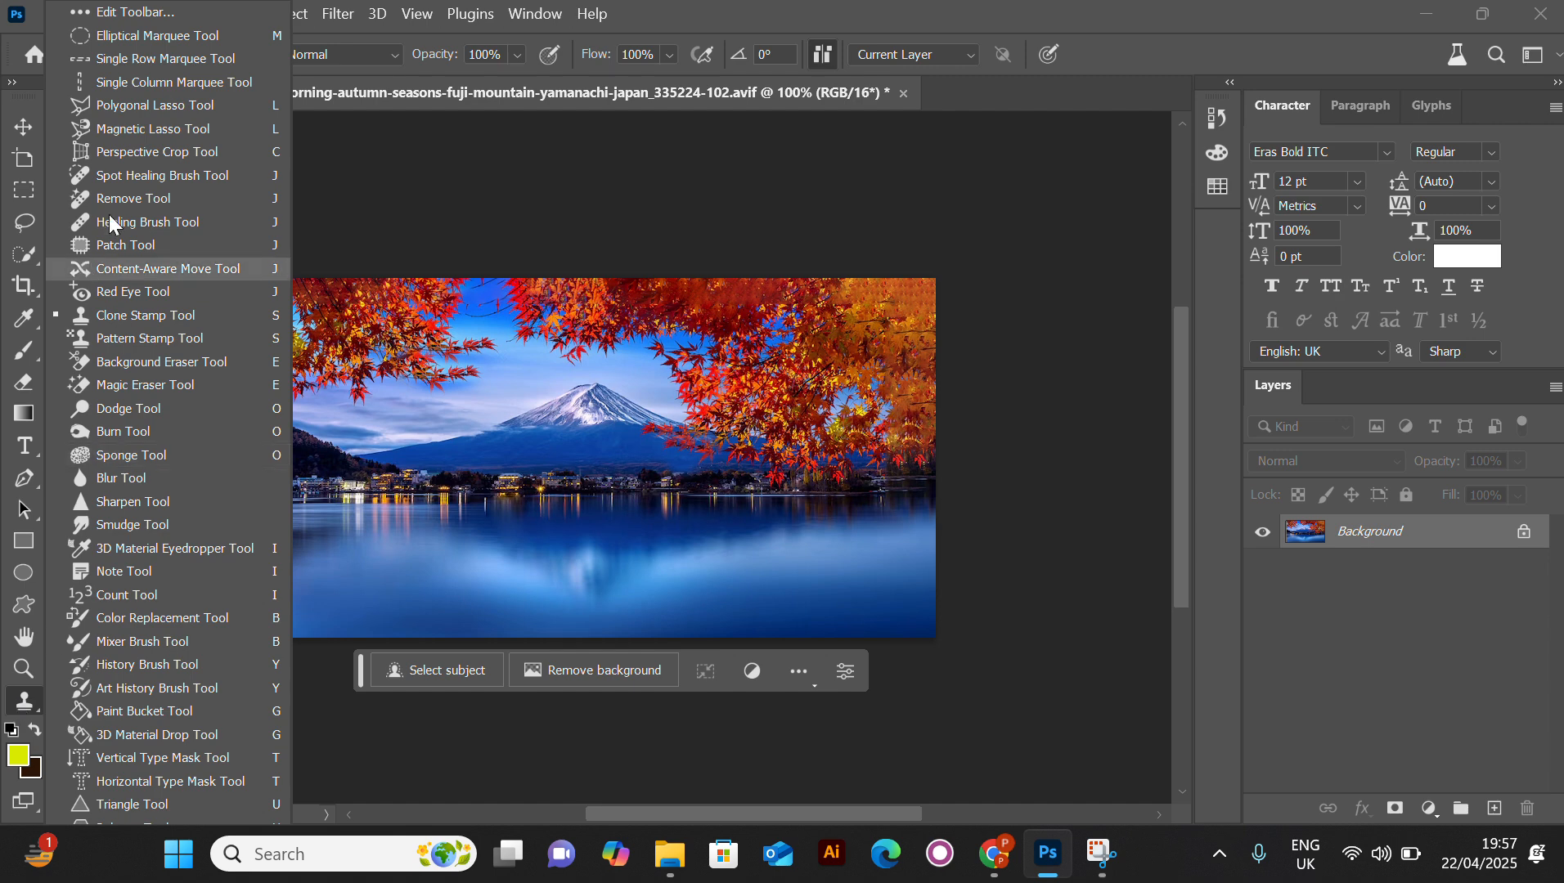
left_click(124, 12)
scroll(552, 385, "down", 12)
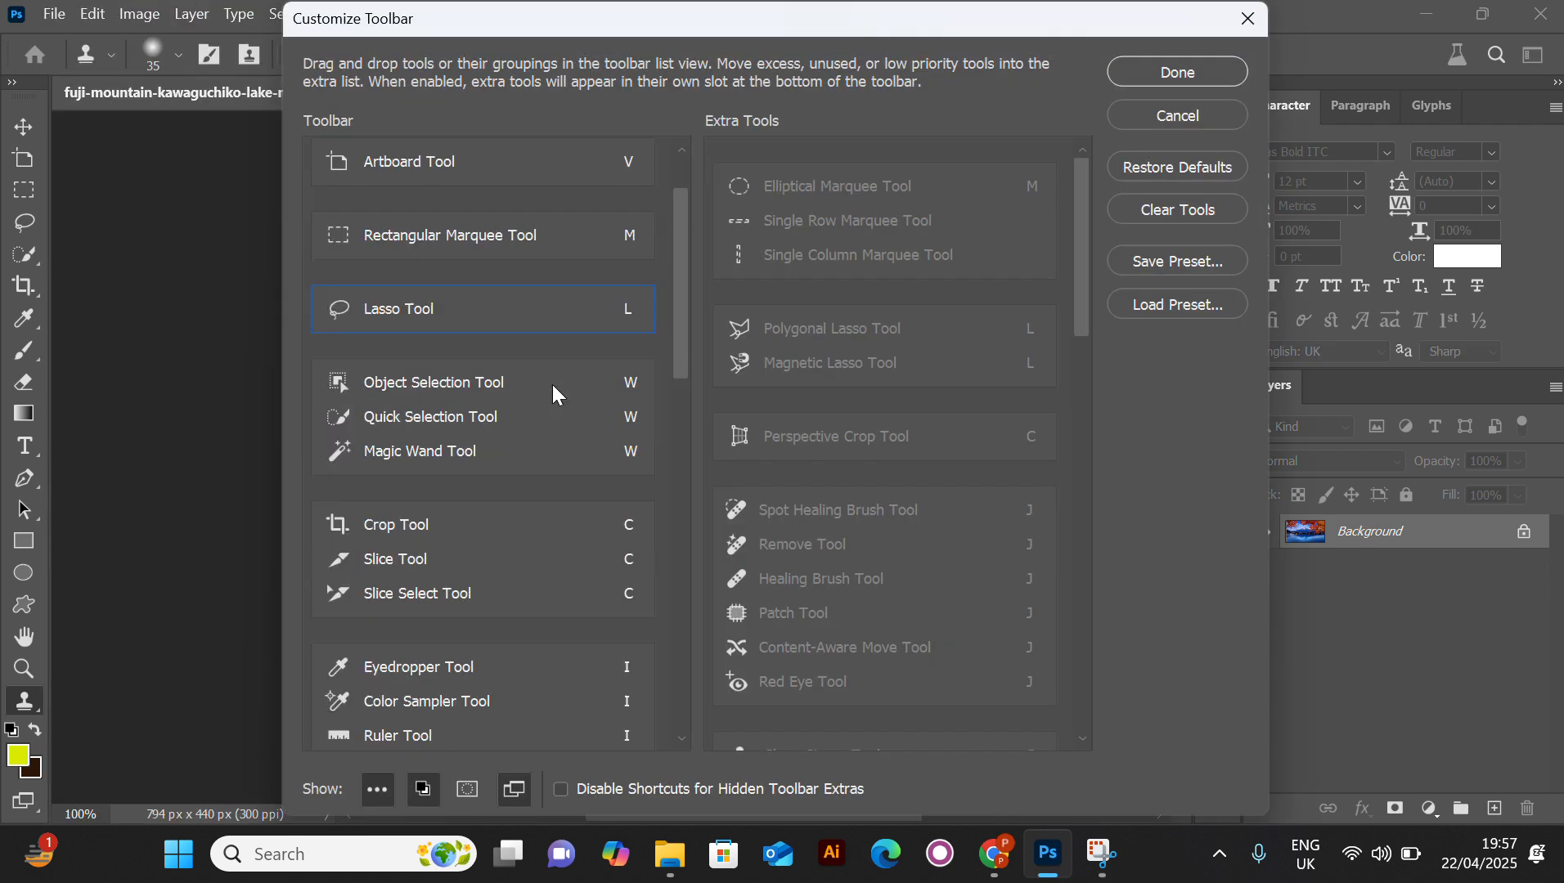
scroll(554, 395, "up", 12)
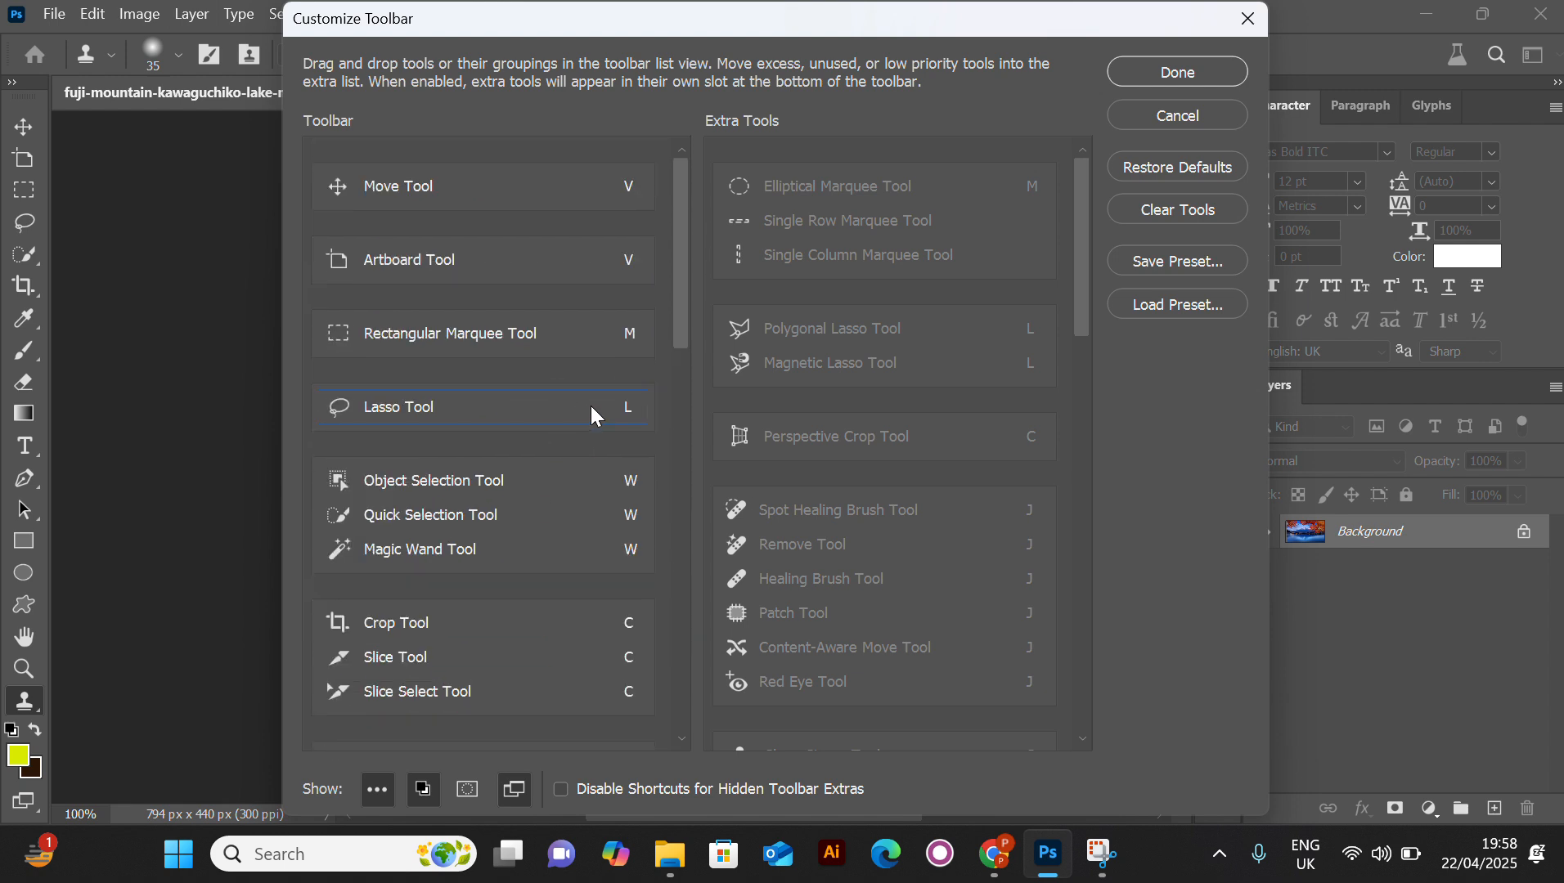
scroll(883, 473, "down", 6)
scroll(886, 473, "up", 6)
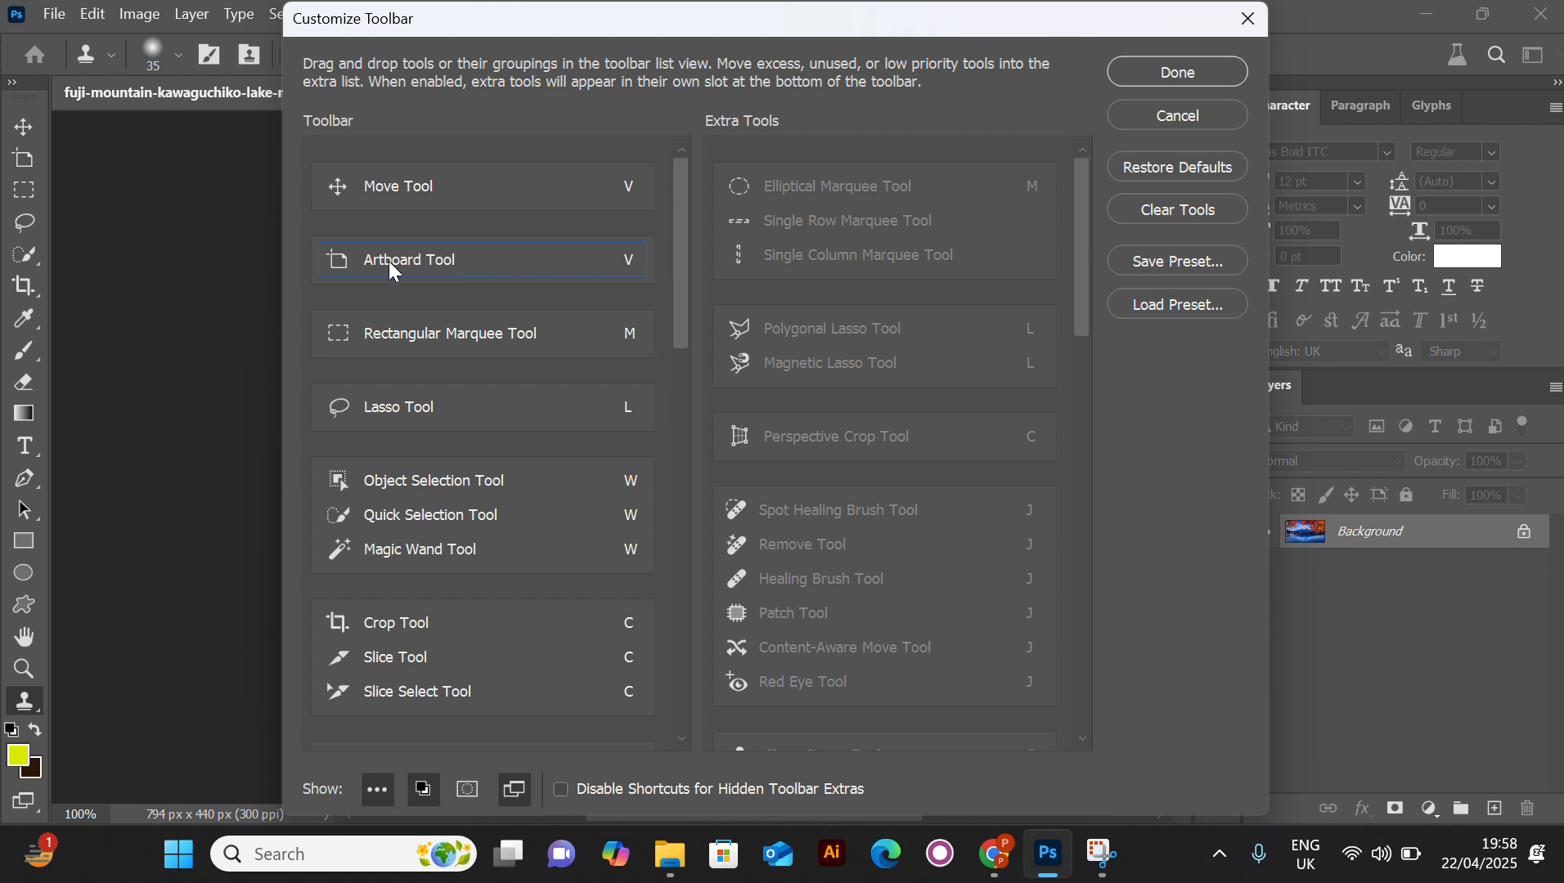
left_click_drag(390, 262, 783, 291)
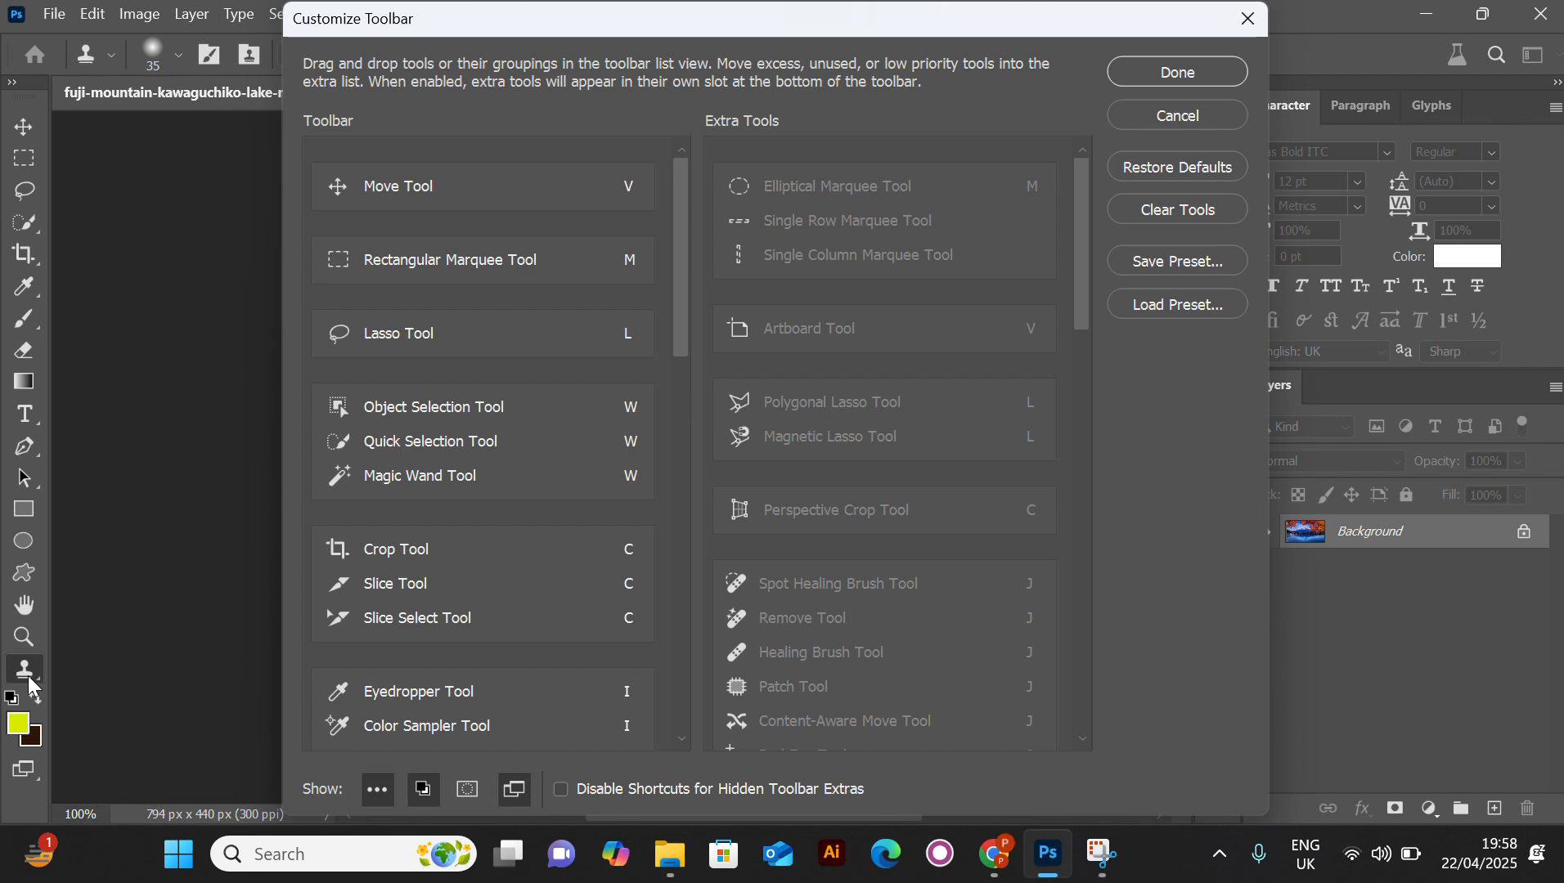
left_click(1116, 77)
right_click(11, 672)
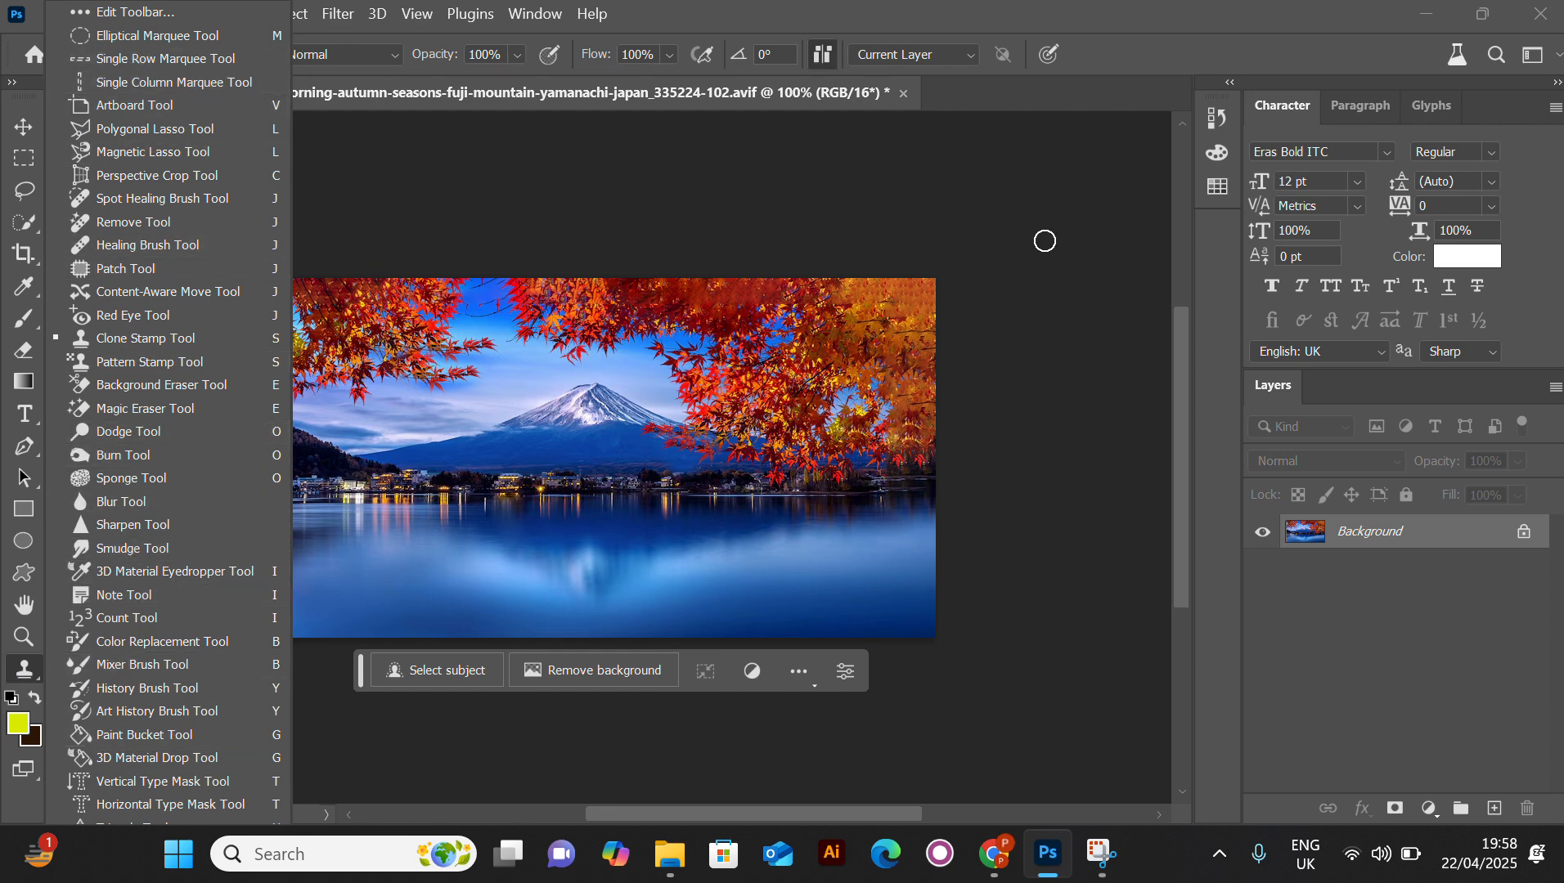
left_click(1064, 107)
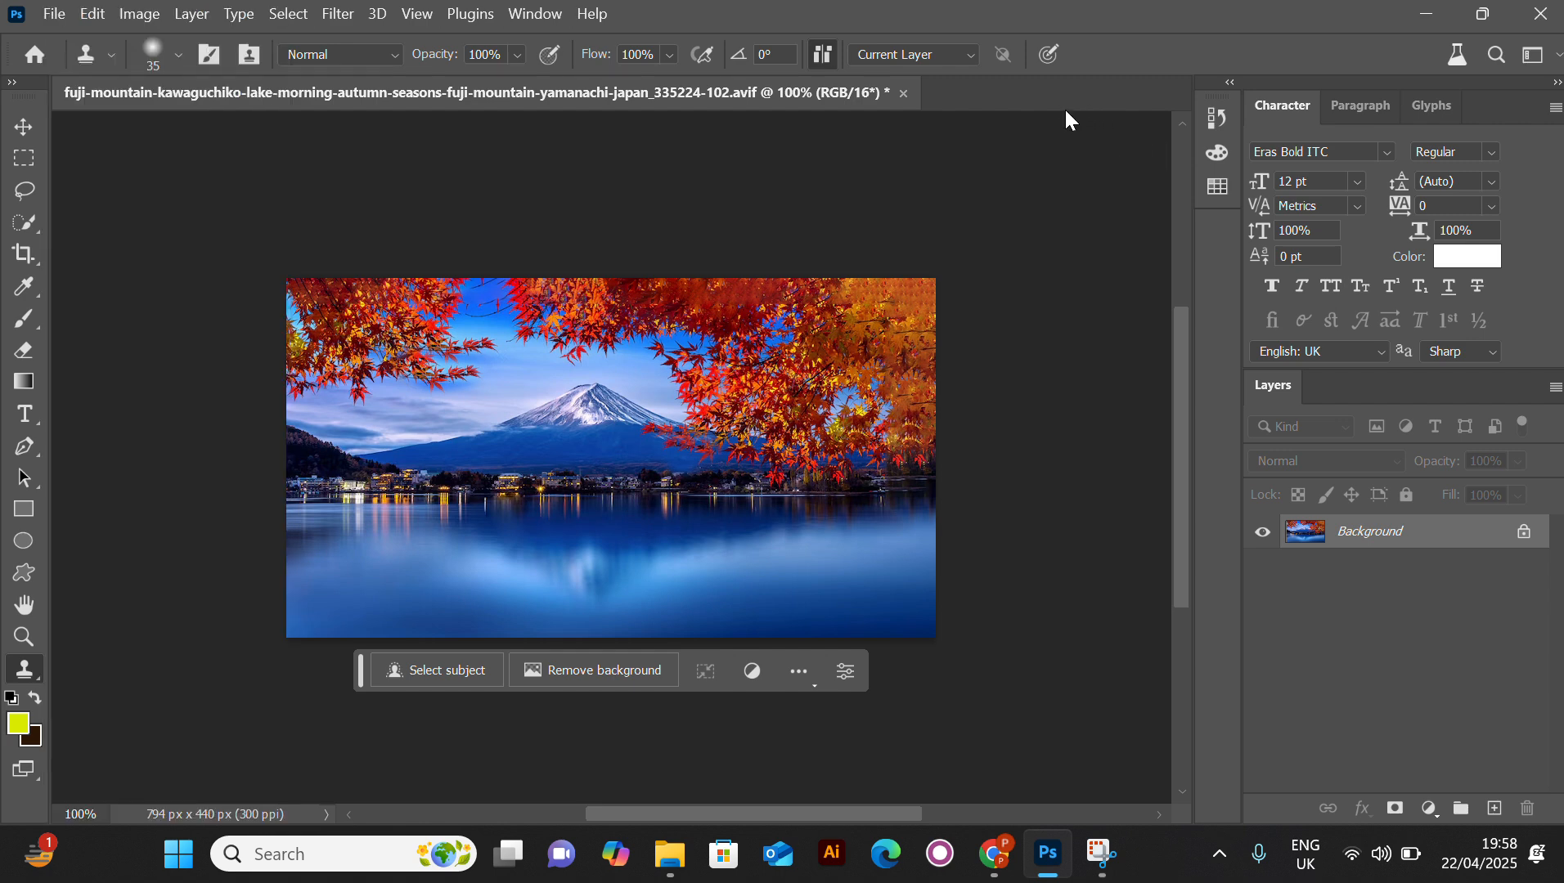